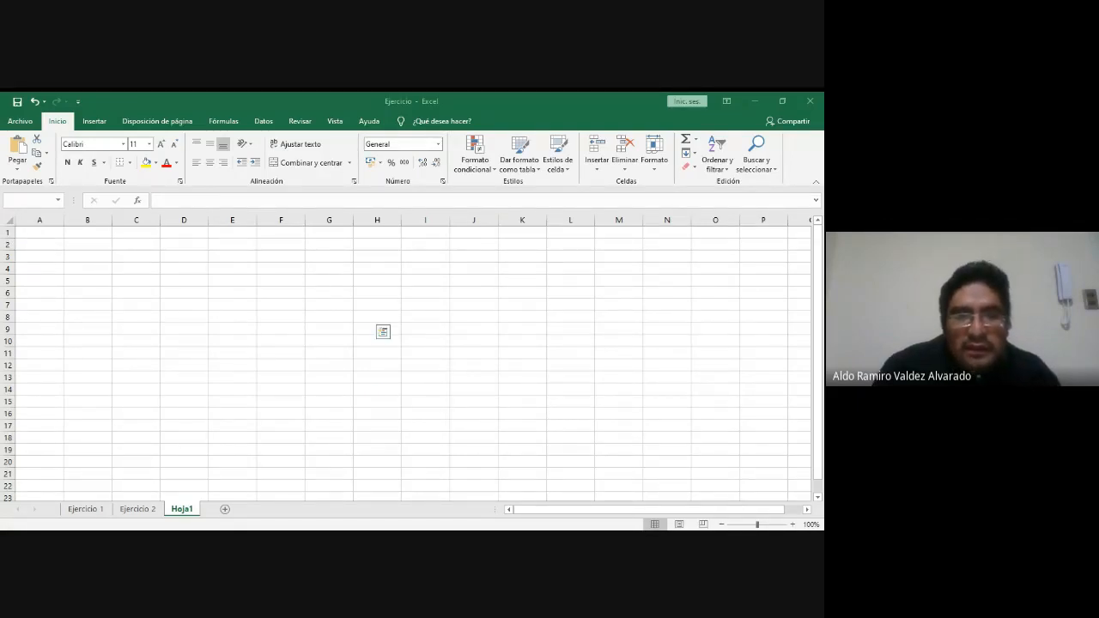
# - Copy the Enero–Marzo units table from the source sheet and paste it at A2 of Hoja1, keeping source formatting
pyautogui.rightClick(384, 331)
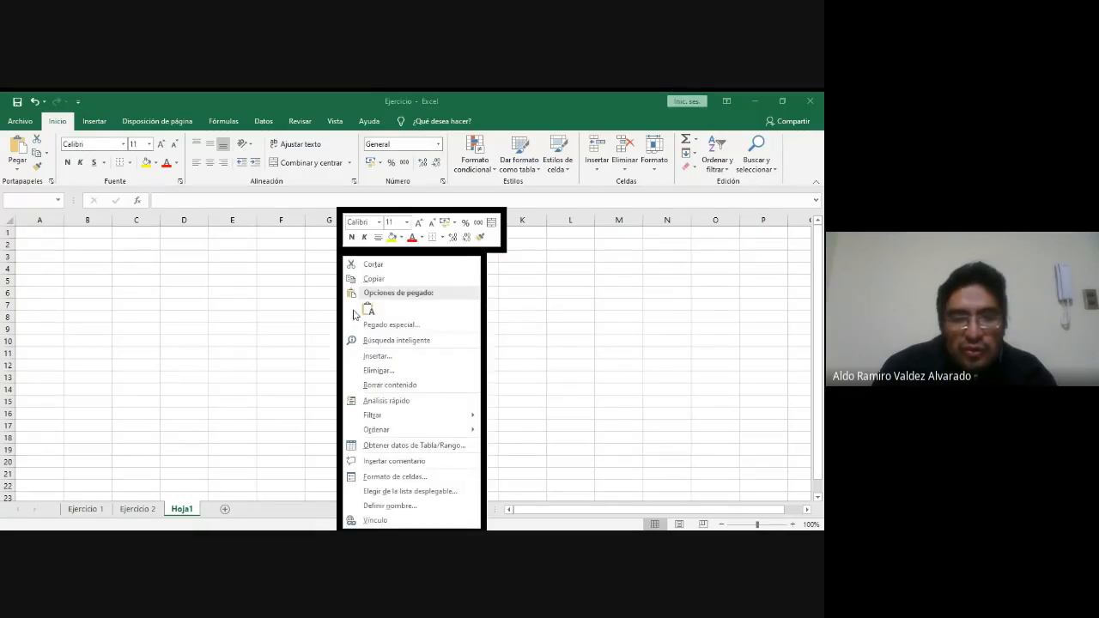
pyautogui.click(377, 279)
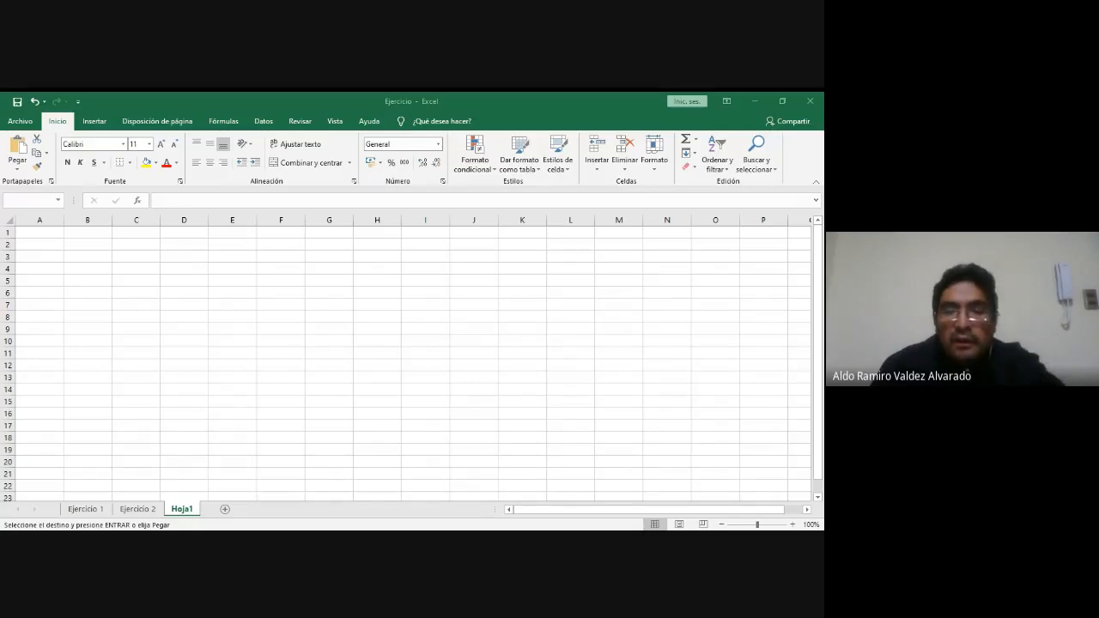
pyautogui.hotkey('alt', 'Tab')
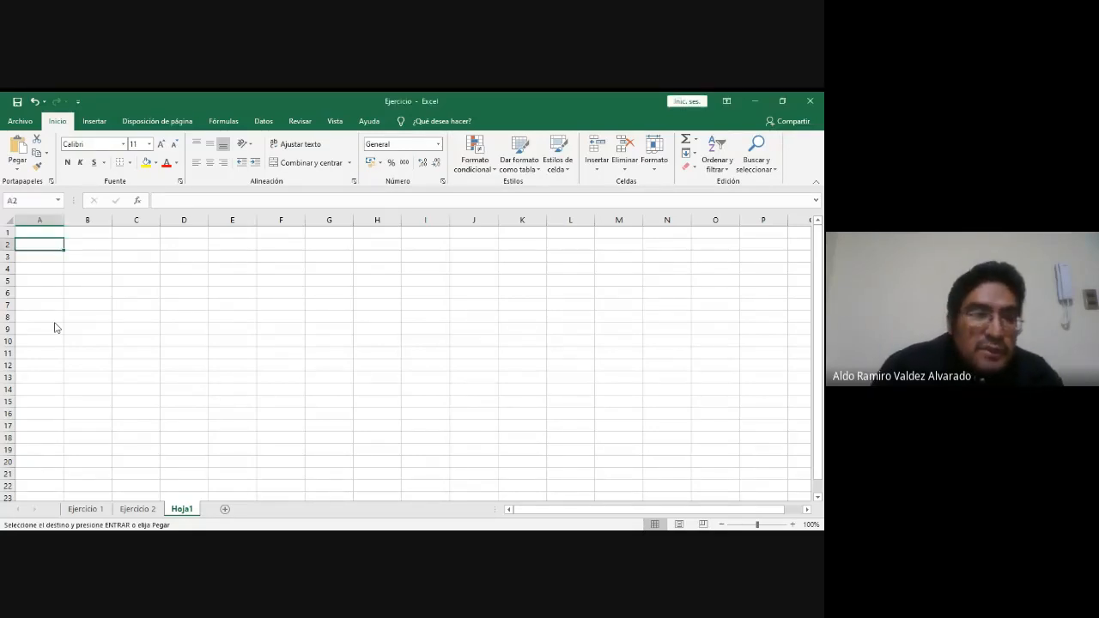
pyautogui.click(17, 163)
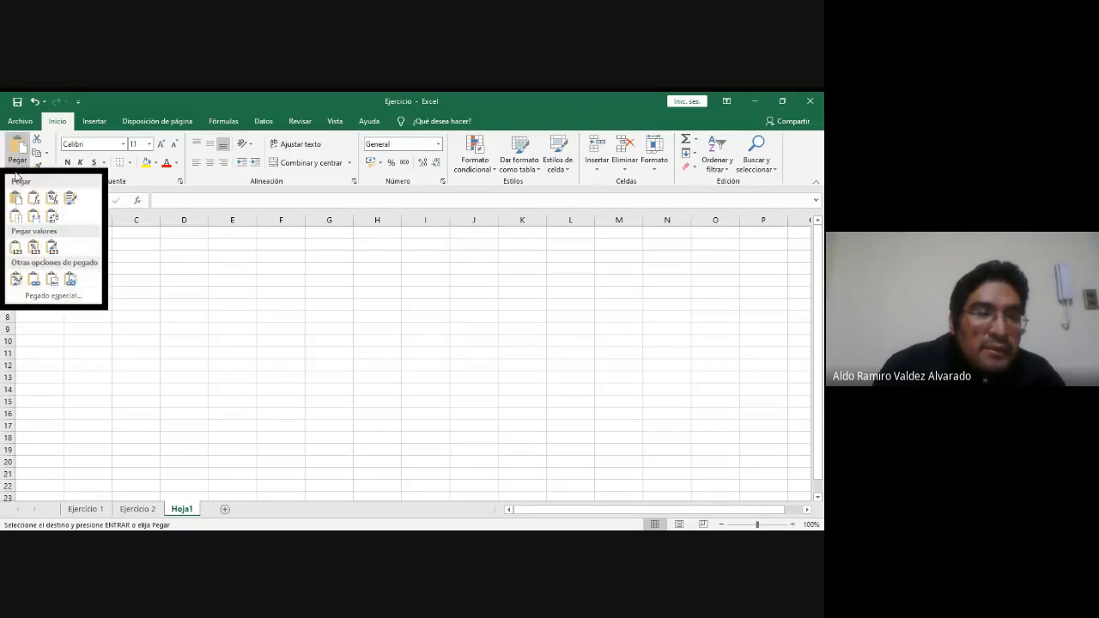
pyautogui.click(69, 200)
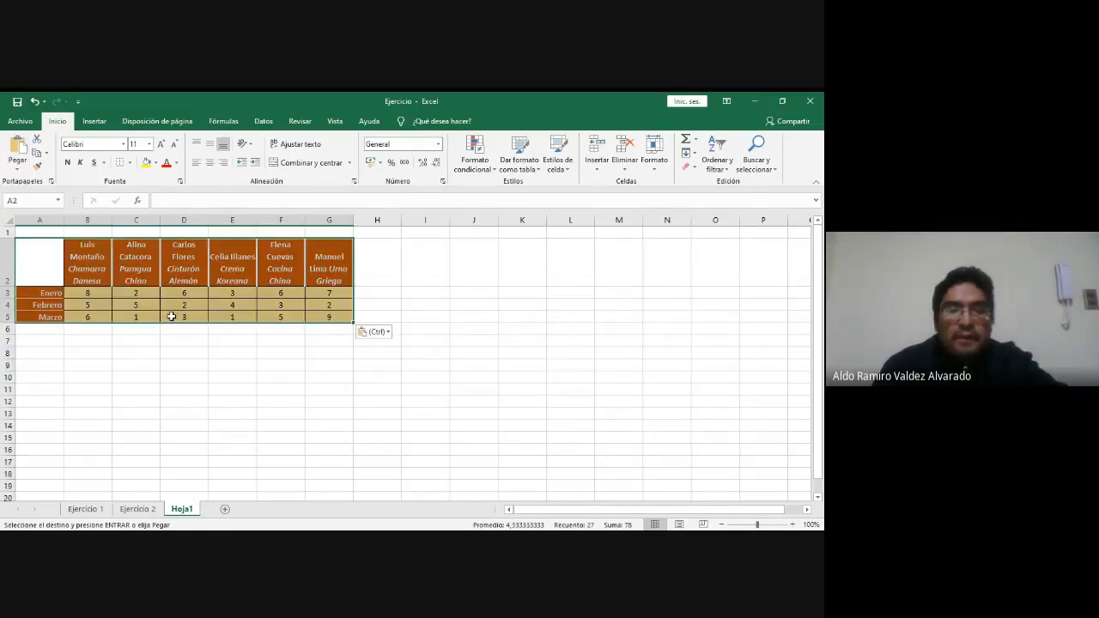
# - Paste the row labels Total Unidades, Precio Unitario, Importe, Compensación and Importe Comp. from the source at A6, keeping source formatting
pyautogui.hotkey('alt', 'Tab')
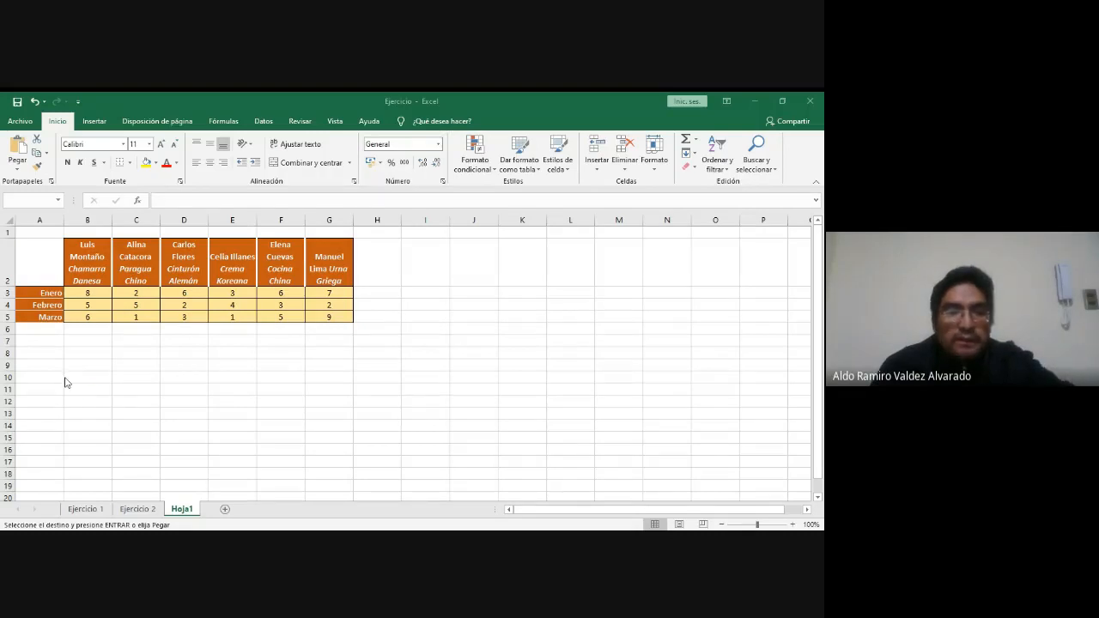
pyautogui.click(31, 336)
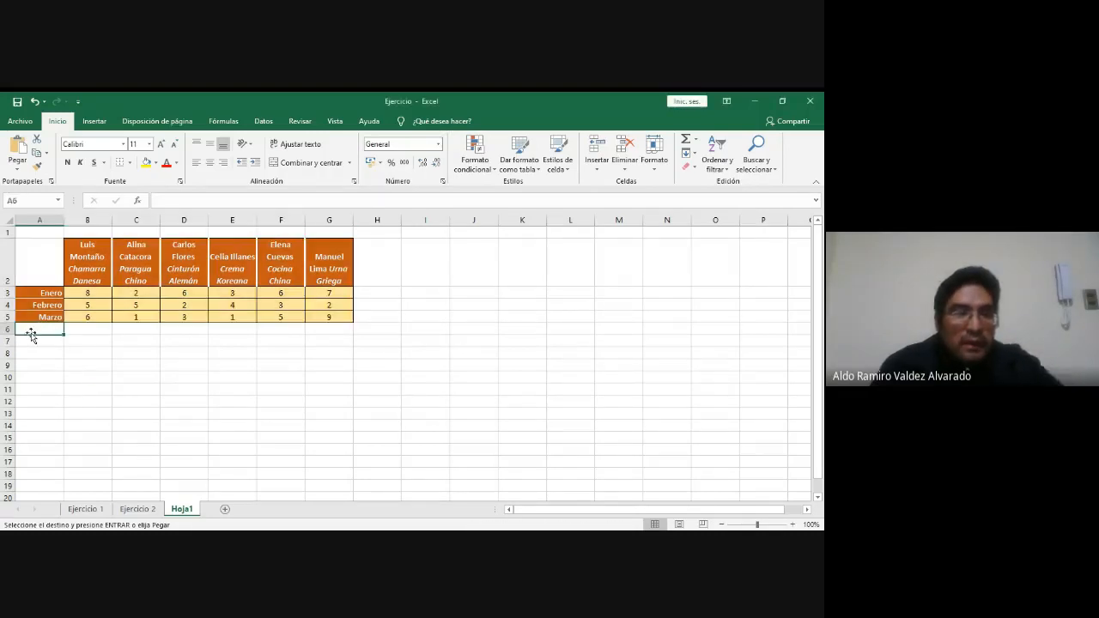
pyautogui.click(18, 167)
pyautogui.click(70, 198)
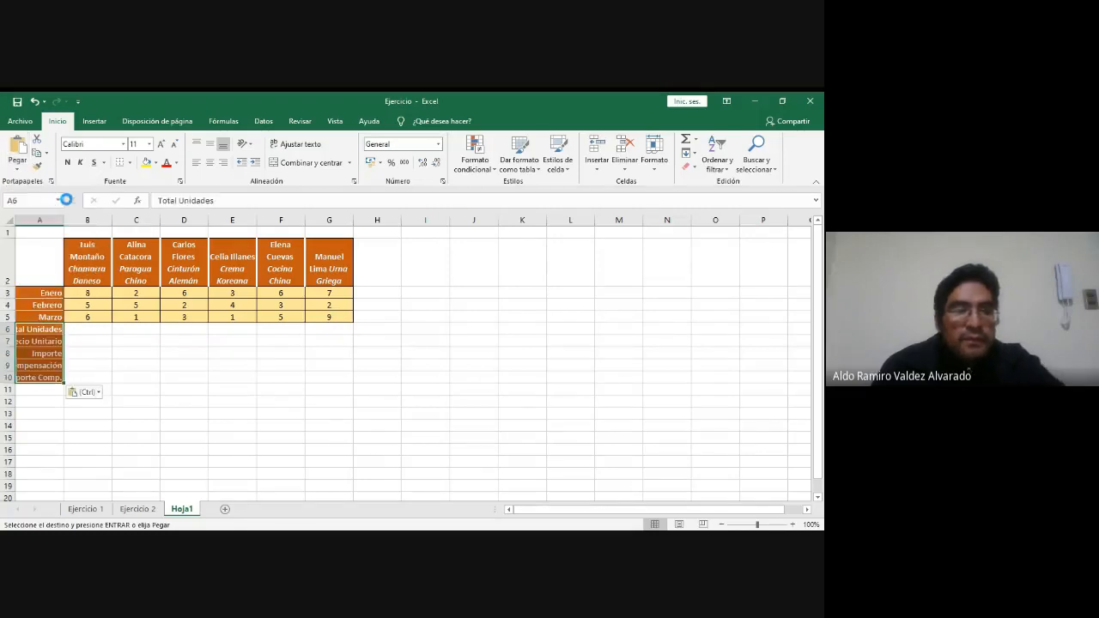
# - Paste the unit prices from the source into the Precio Unitario row starting at B7, keeping source formatting
pyautogui.hotkey('alt', 'Tab')
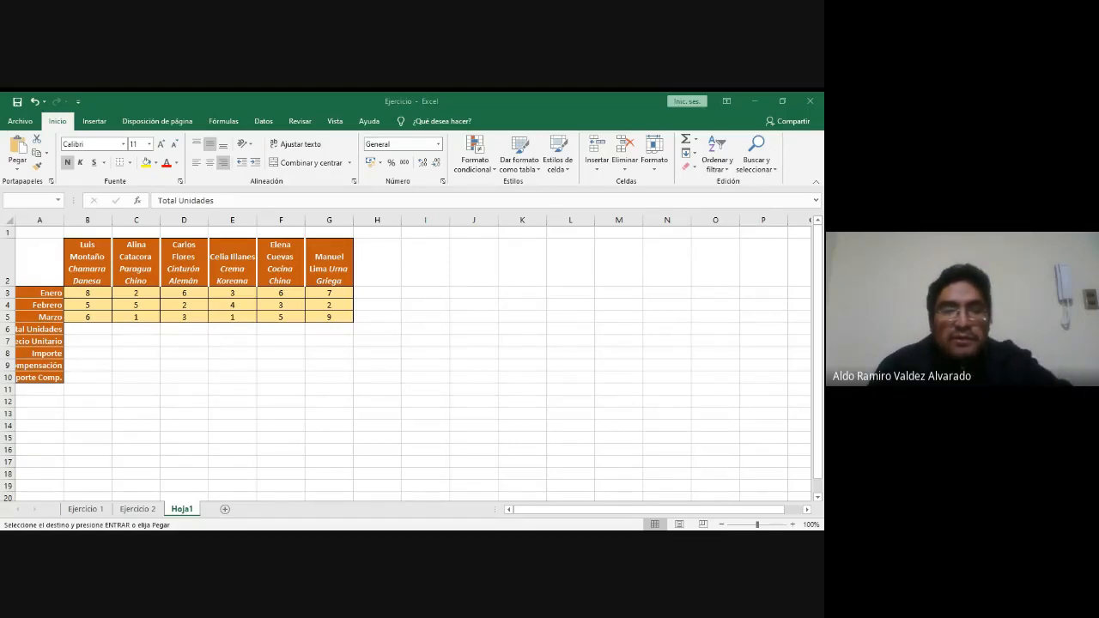
pyautogui.click(304, 339)
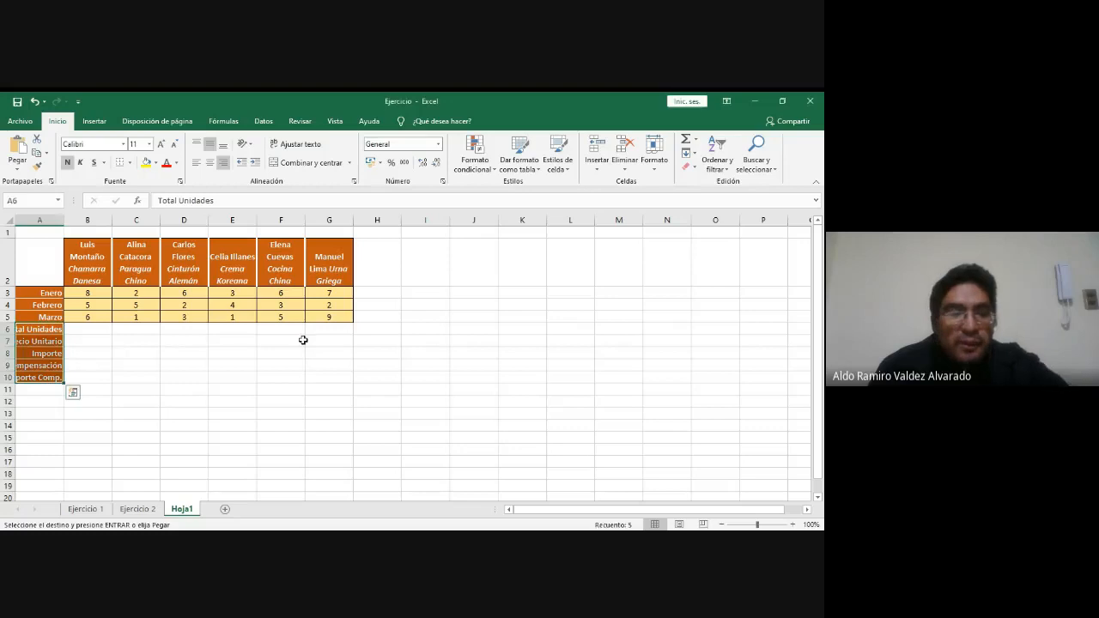
pyautogui.click(81, 344)
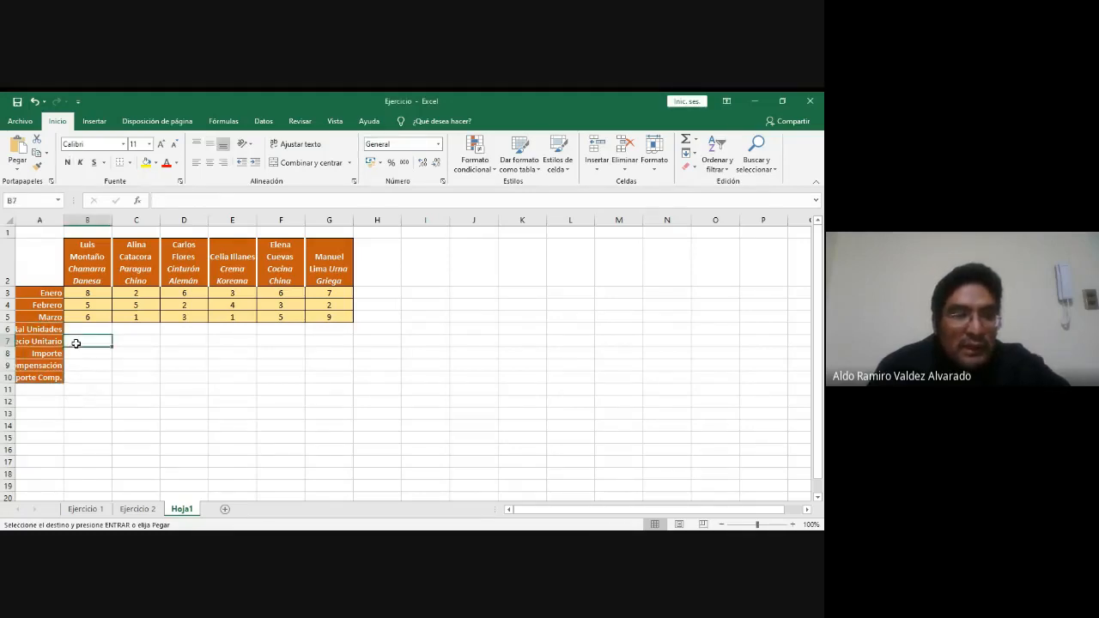
pyautogui.click(12, 169)
pyautogui.click(70, 199)
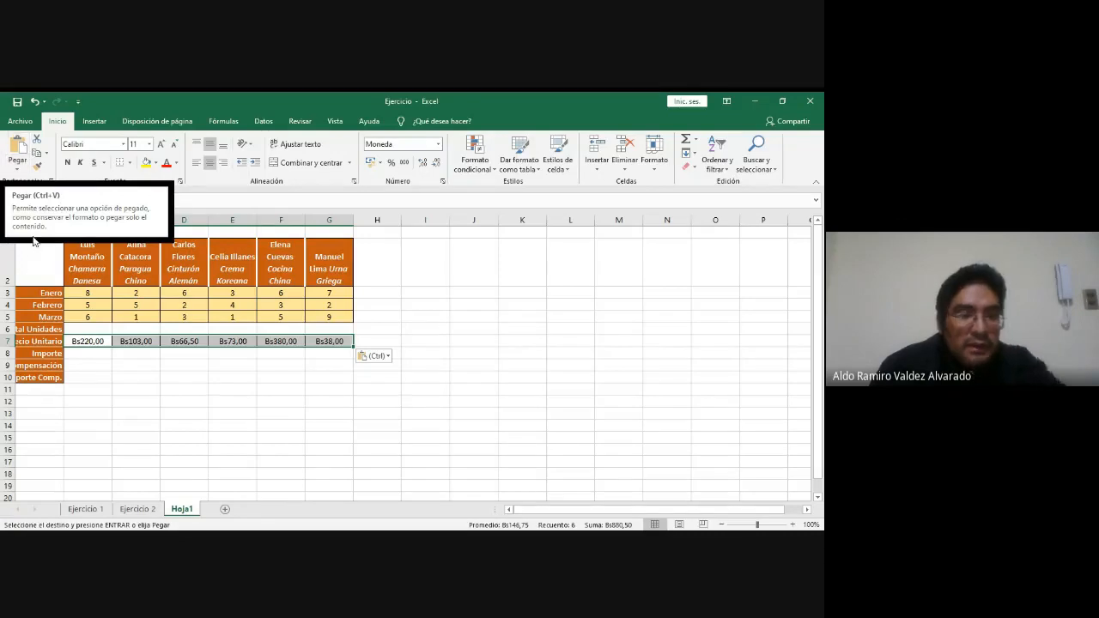
# - Enter 5% as the Compensación value in B9
pyautogui.hotkey('alt', 'Tab')
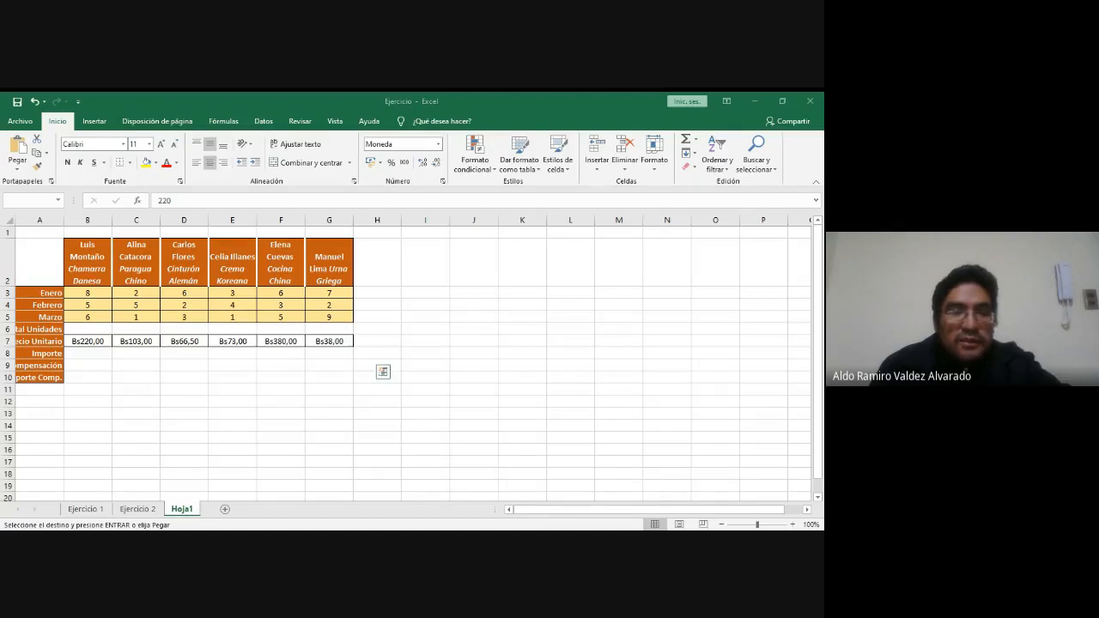
pyautogui.click(83, 366)
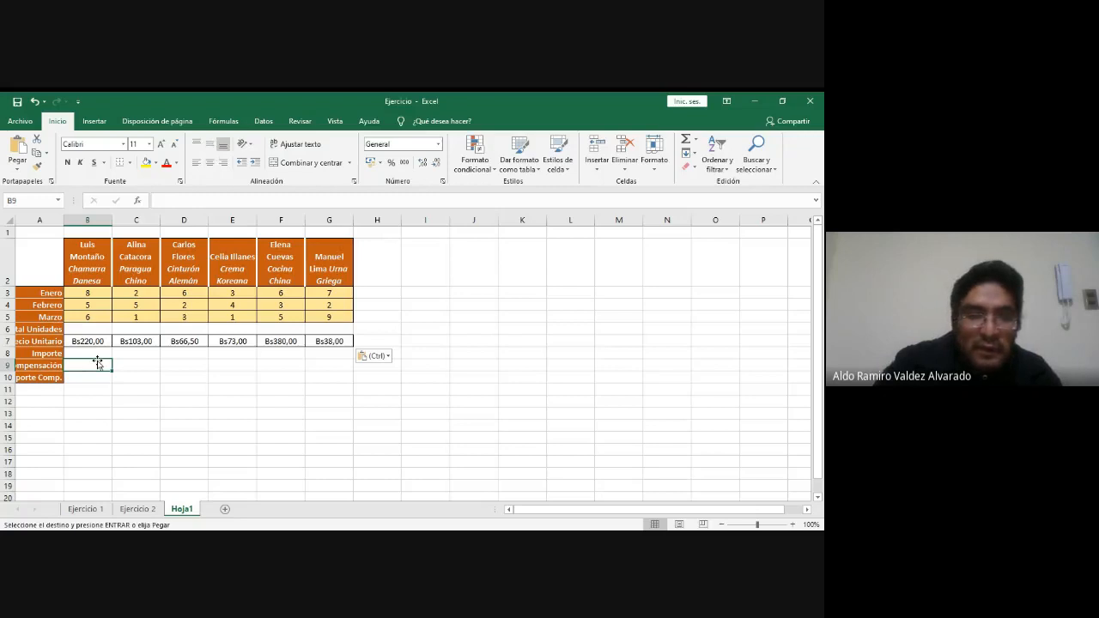
pyautogui.write('5')
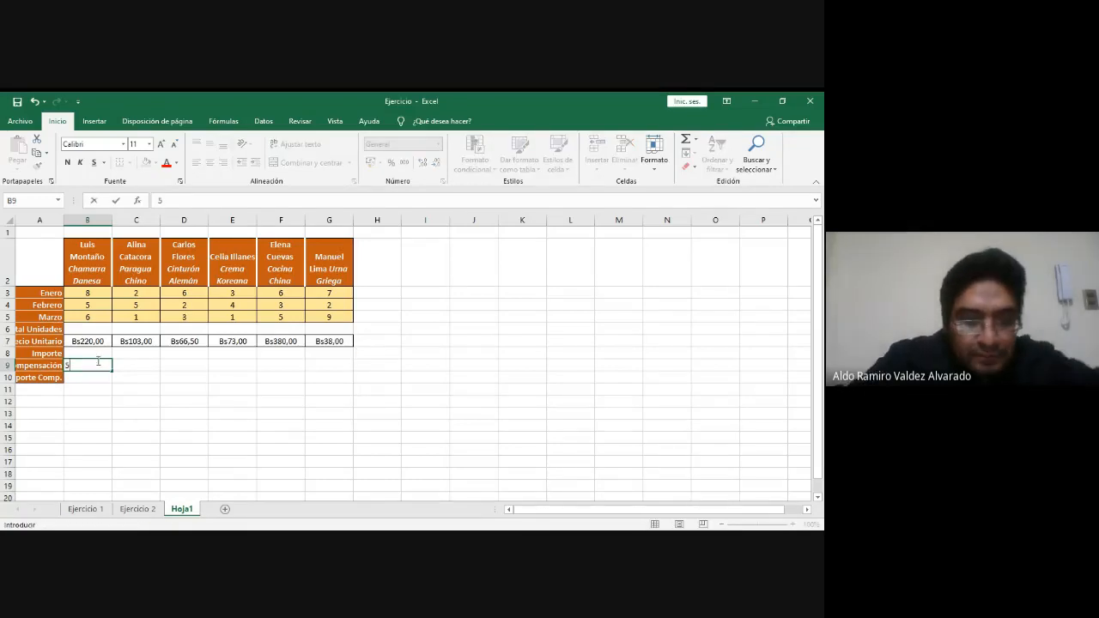
pyautogui.write('%')
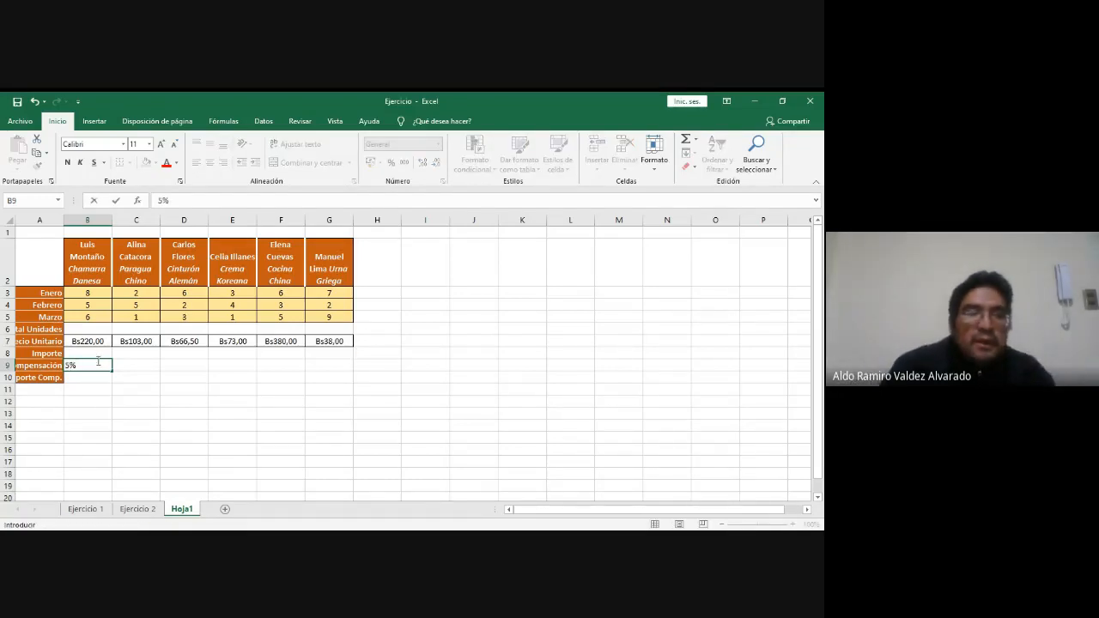
# - Apply all borders to the range B6:G10
pyautogui.moveTo(71, 324); pyautogui.dragTo(331, 368)
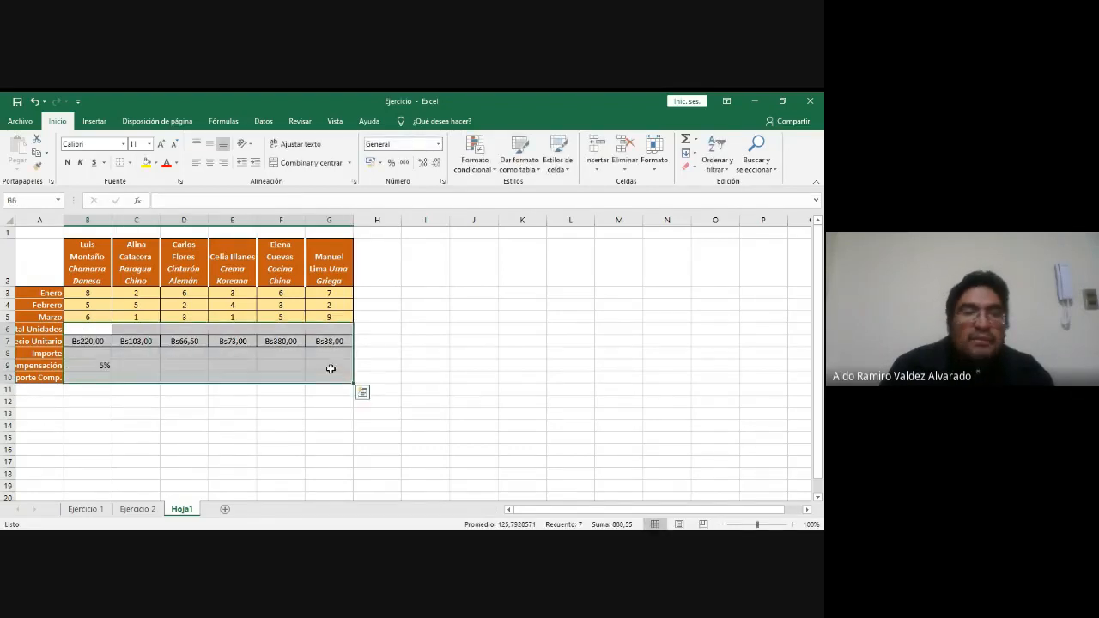
pyautogui.click(130, 163)
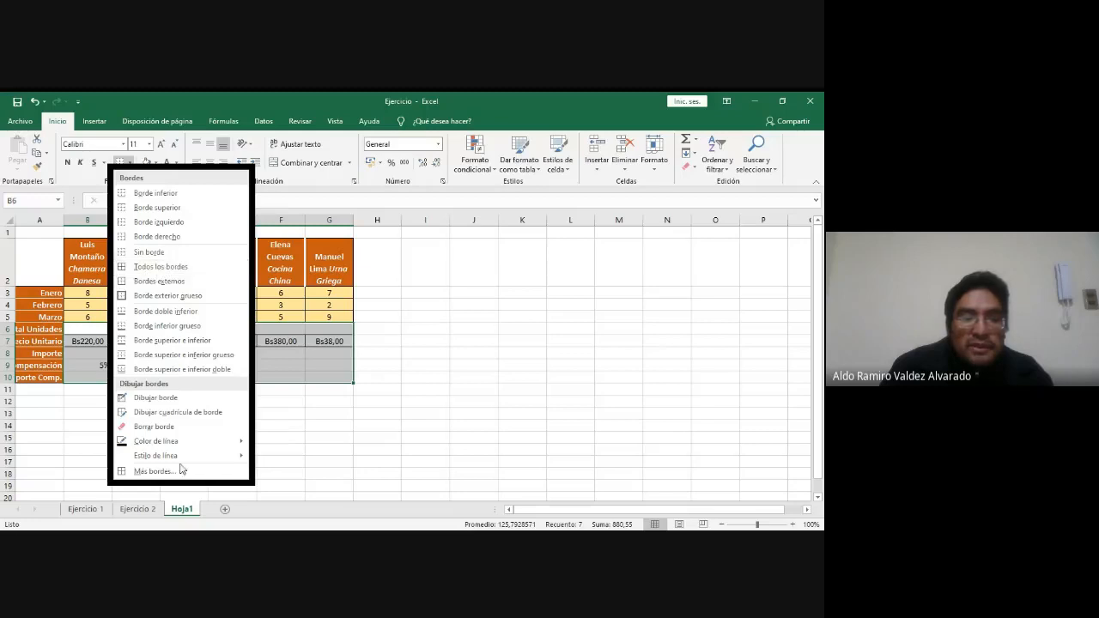
pyautogui.click(158, 268)
# - Widen column A so that its row labels fit completely
pyautogui.hotkey('alt', 'Tab')
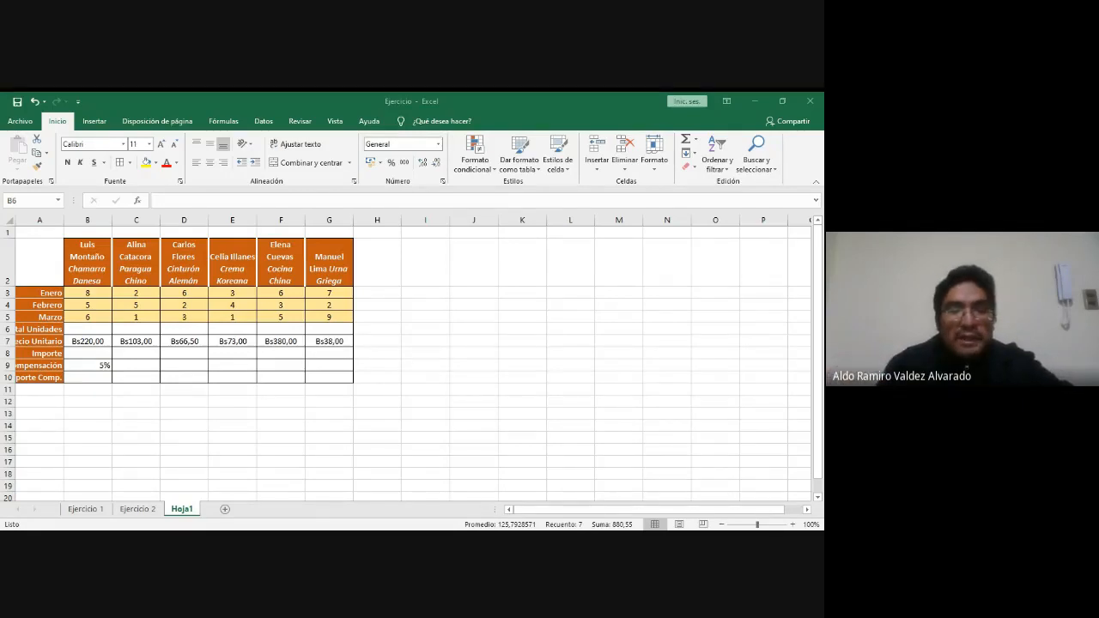
pyautogui.hotkey('alt', 'Tab')
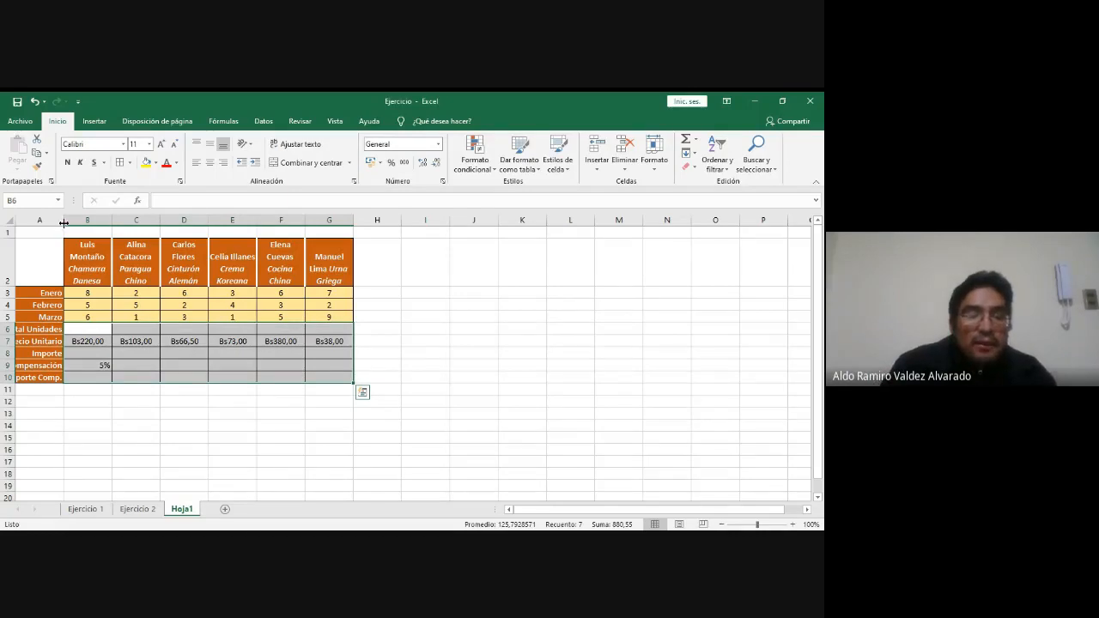
pyautogui.hotkey('alt', 'Tab')
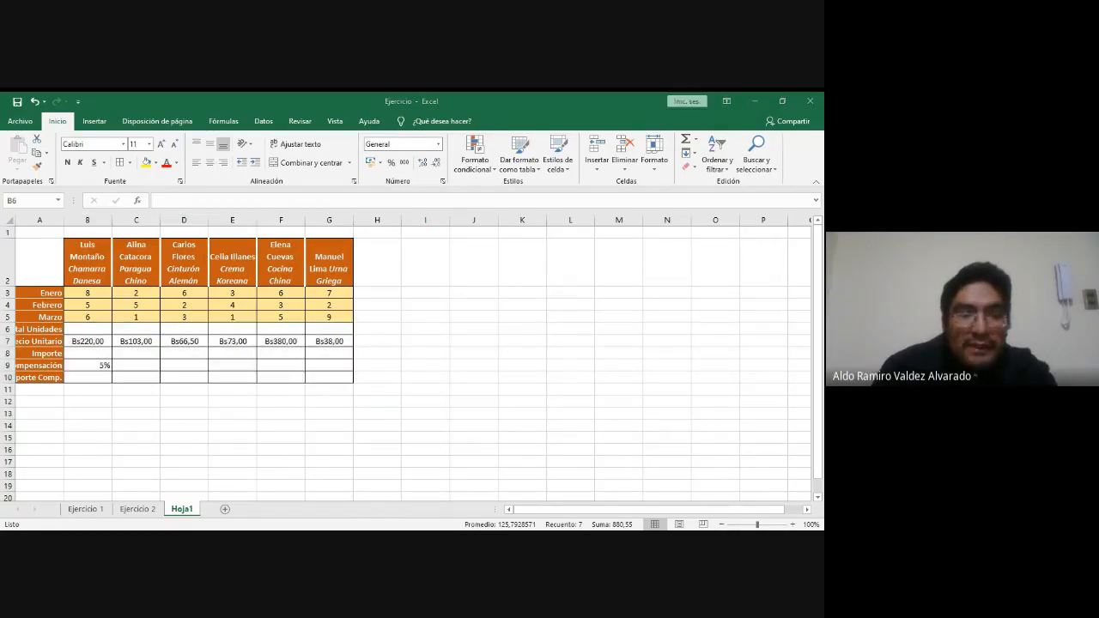
pyautogui.hotkey('alt', 'Tab')
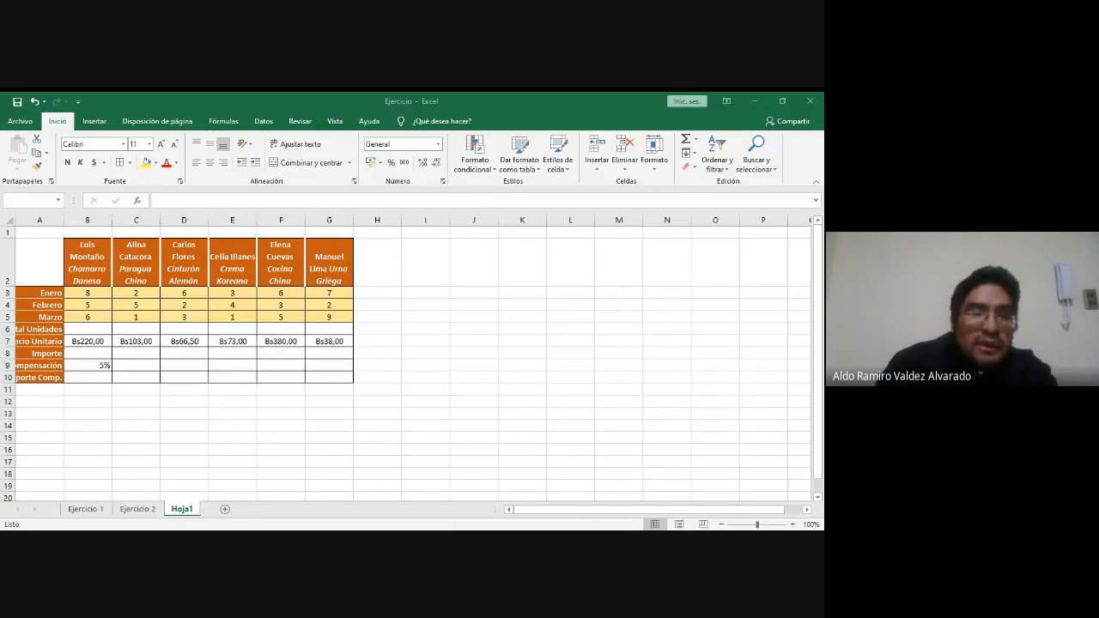
pyautogui.hotkey('alt', 'Tab')
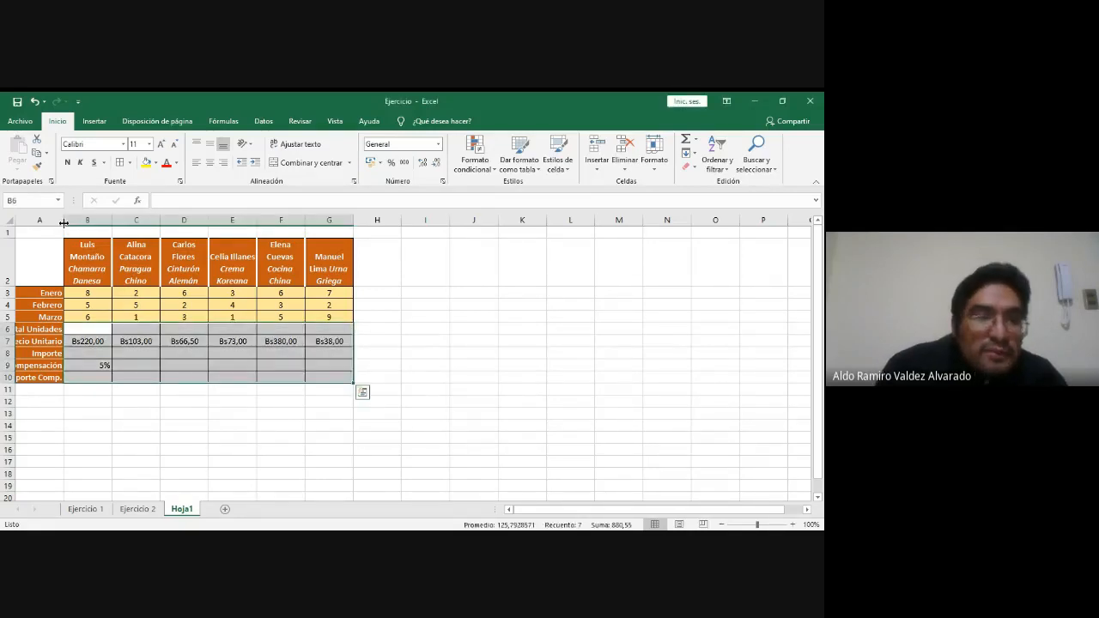
pyautogui.moveTo(64, 223); pyautogui.dragTo(80, 220)
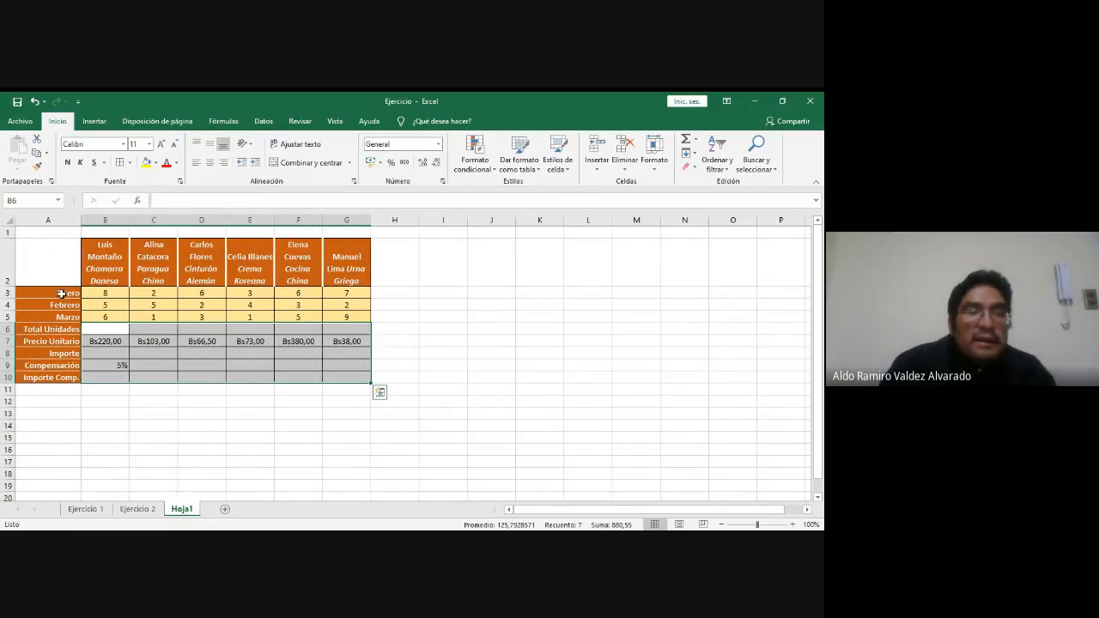
# - Examine the currency symbols available in the Moneda number format for the unit prices in B7:G7
pyautogui.click(112, 365)
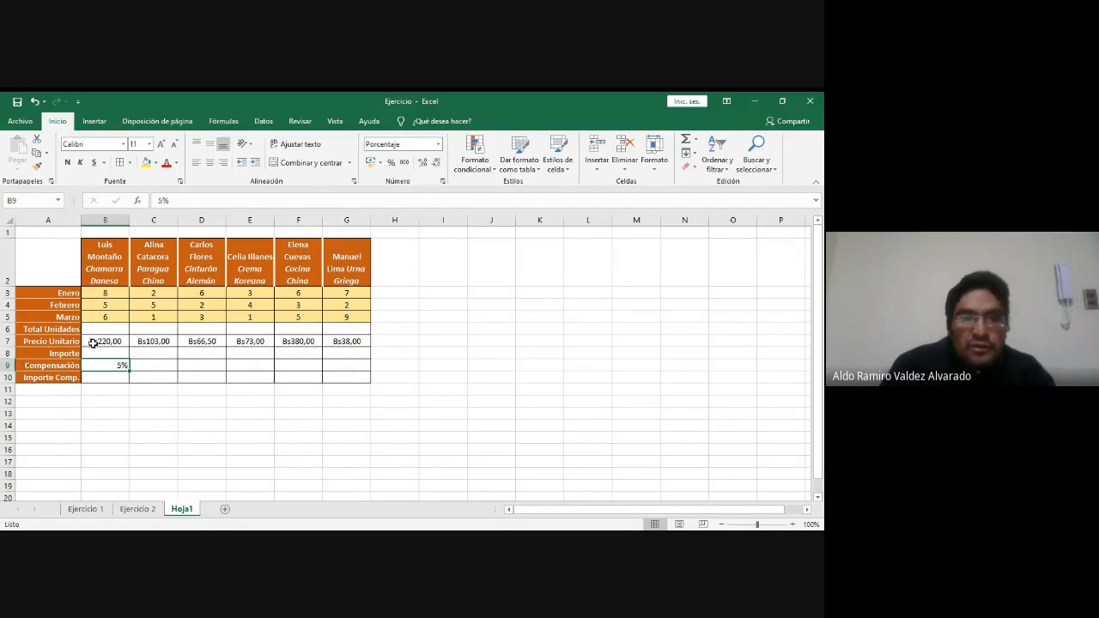
pyautogui.moveTo(92, 343); pyautogui.dragTo(339, 343)
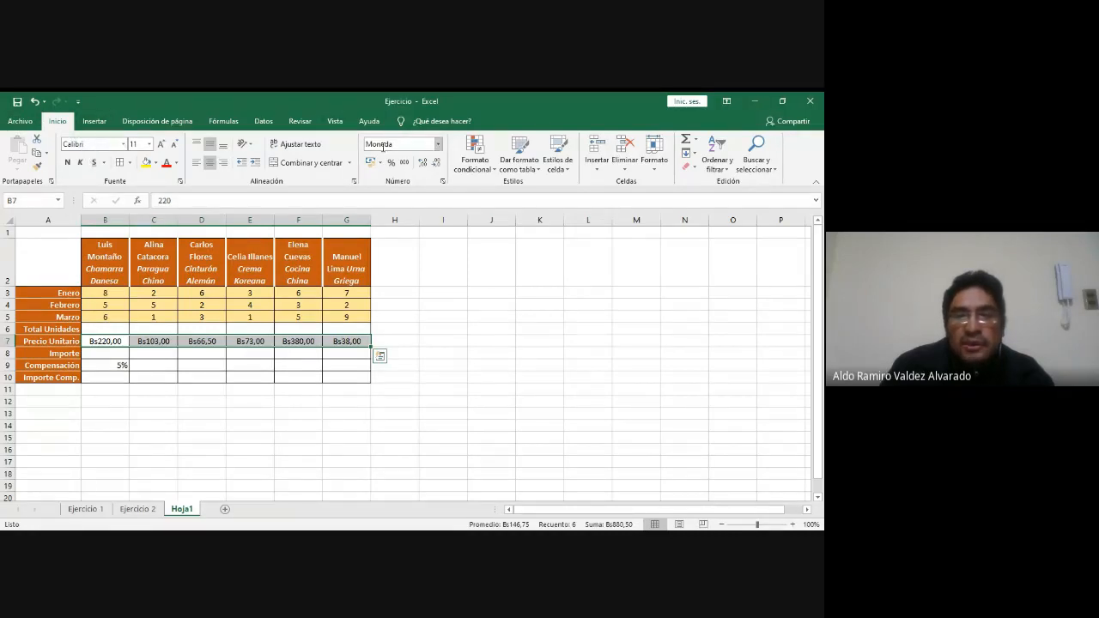
pyautogui.click(442, 181)
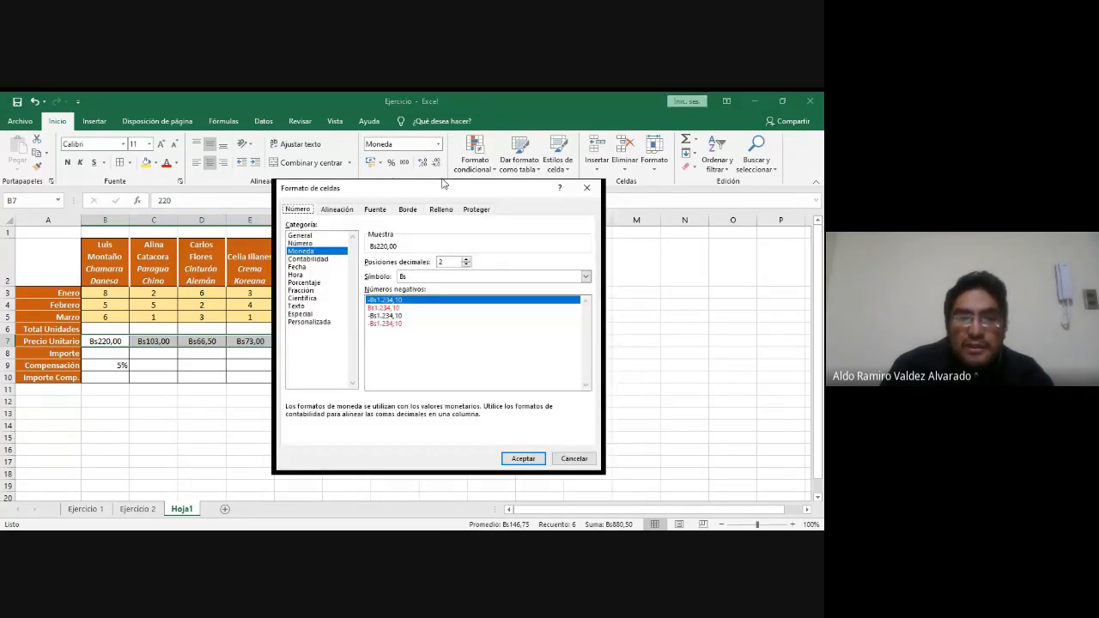
pyautogui.click(425, 278)
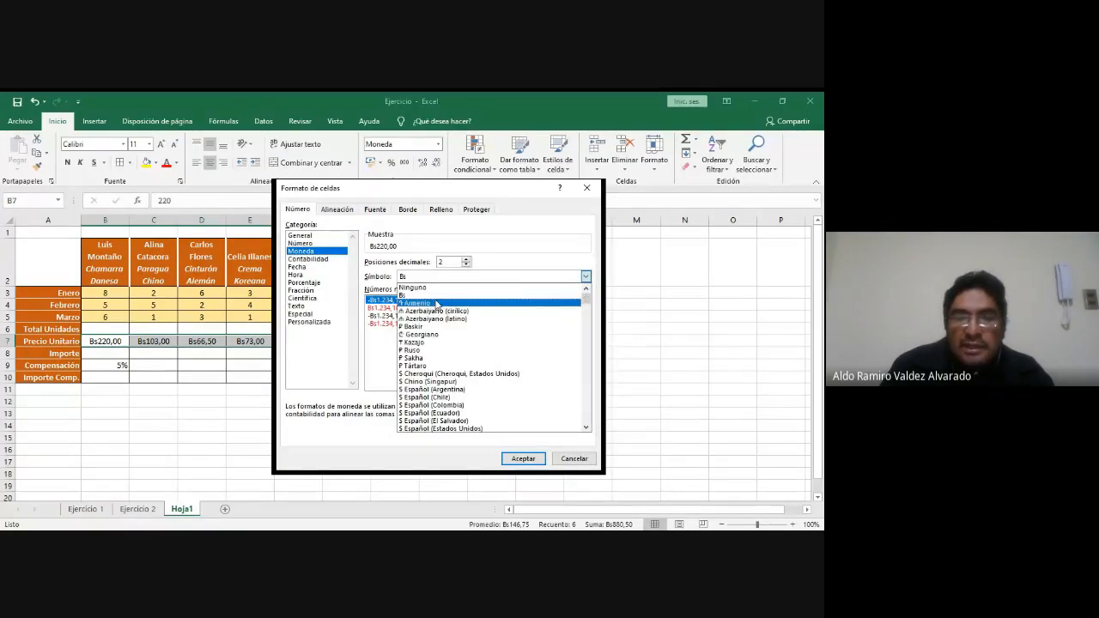
pyautogui.scroll(-9, 440, 343)
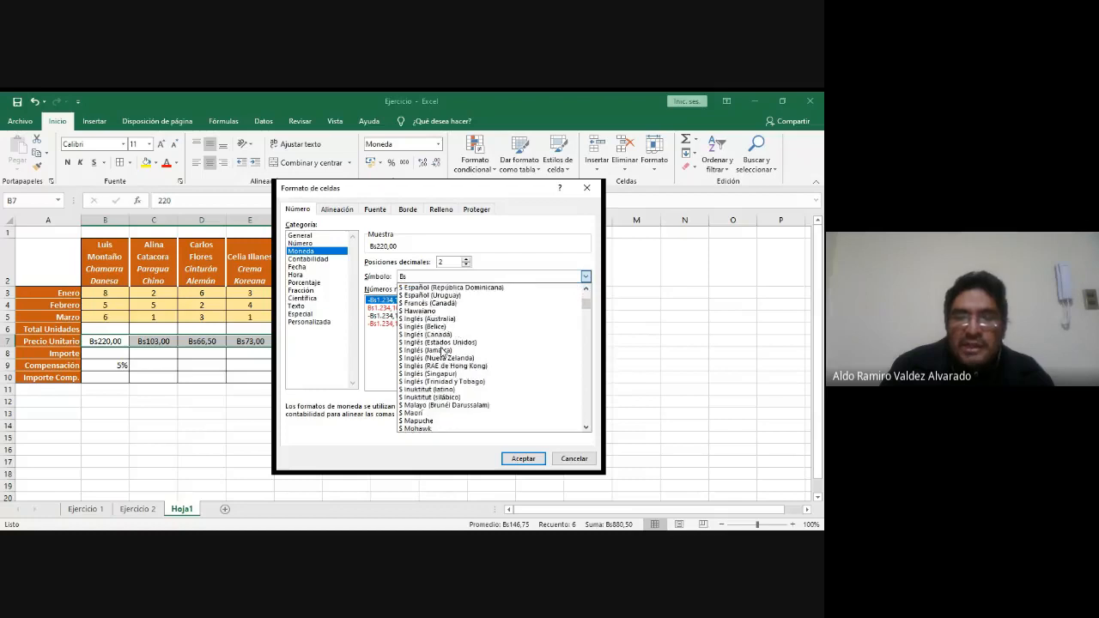
pyautogui.scroll(-15, 442, 352)
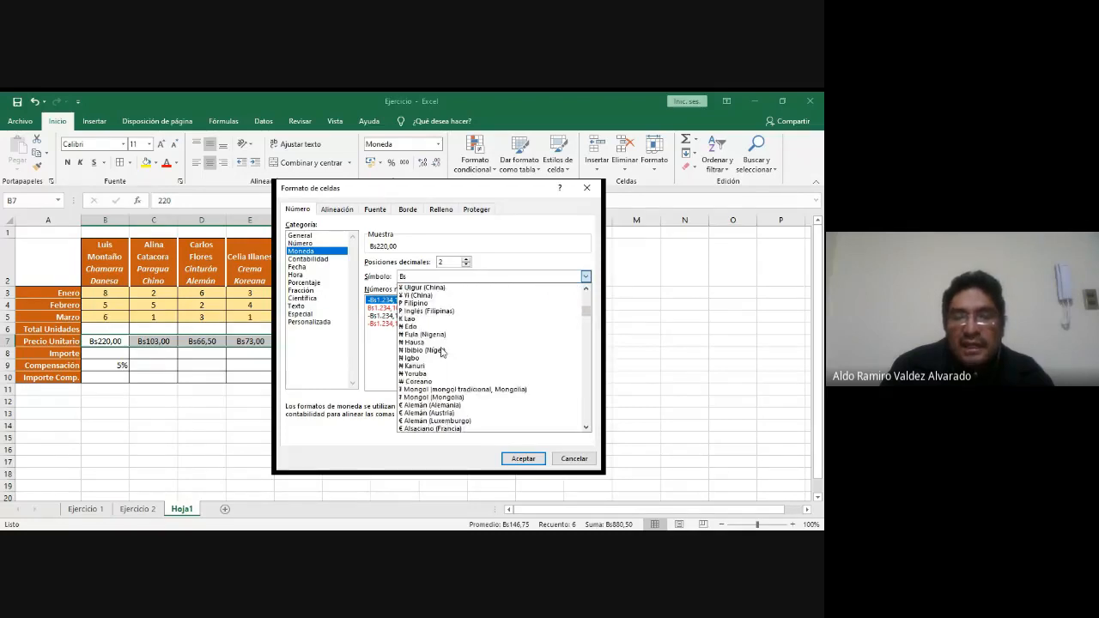
pyautogui.scroll(-12, 442, 352)
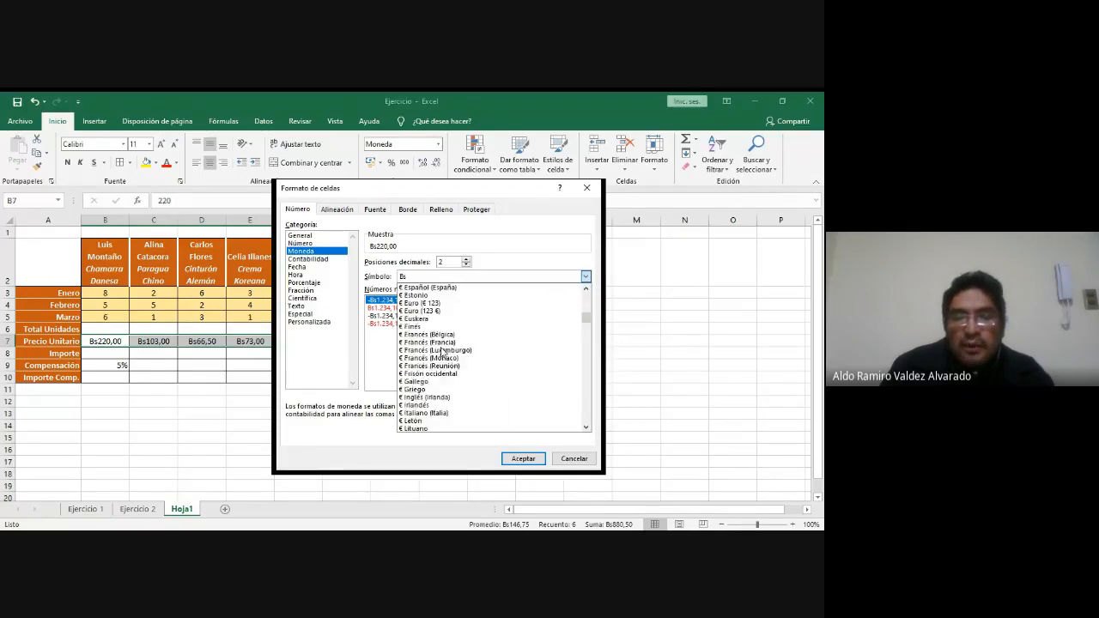
pyautogui.scroll(-4, 441, 352)
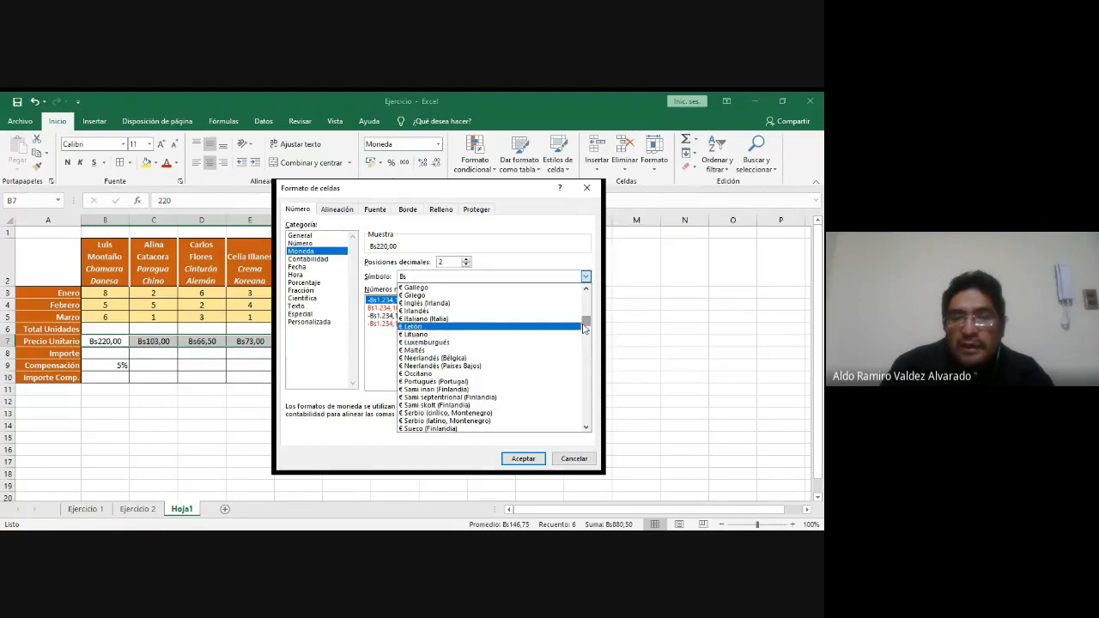
pyautogui.moveTo(583, 325); pyautogui.dragTo(585, 431)
pyautogui.scroll(4, 449, 315)
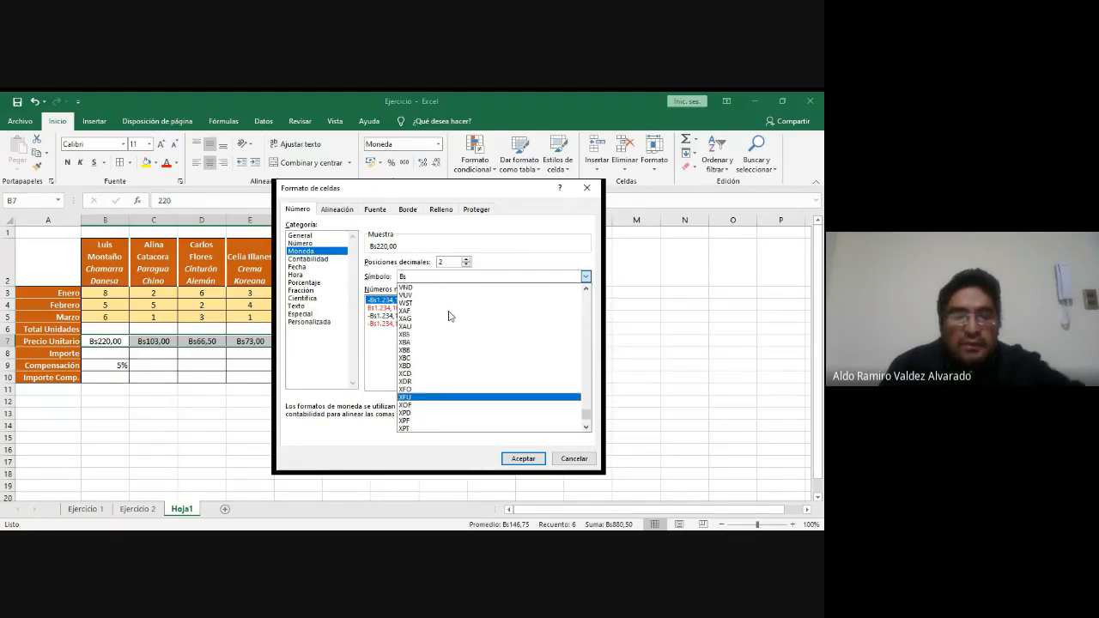
pyautogui.press('Escape')
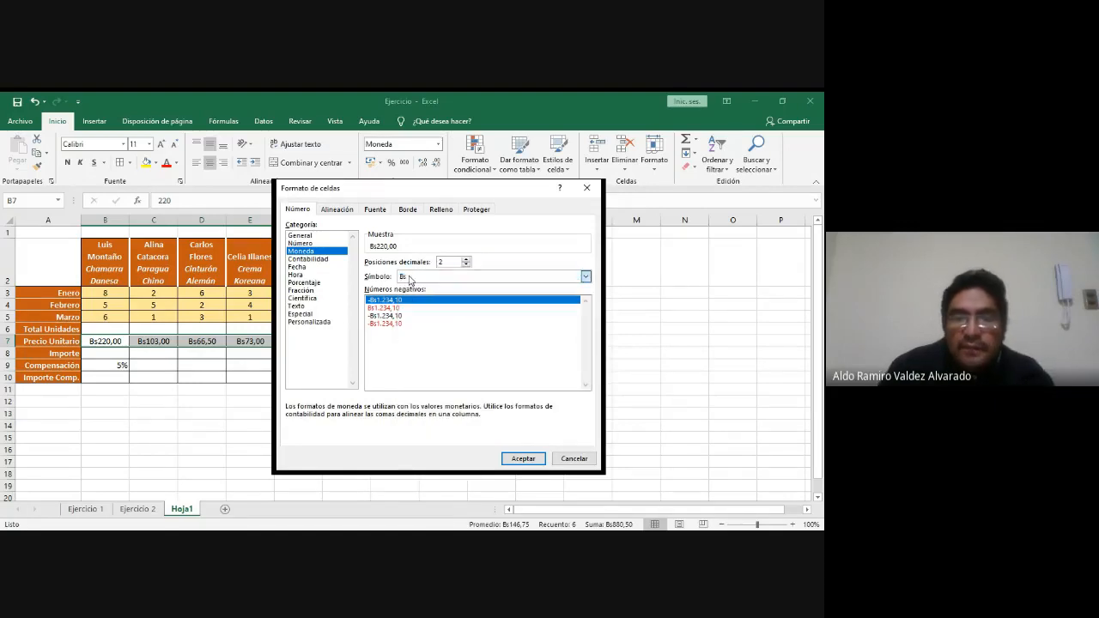
# - Accept the Moneda format with the Bs symbol and 2 decimal places for the Precio Unitario values in B7:G7
pyautogui.click(410, 278)
pyautogui.click(411, 279)
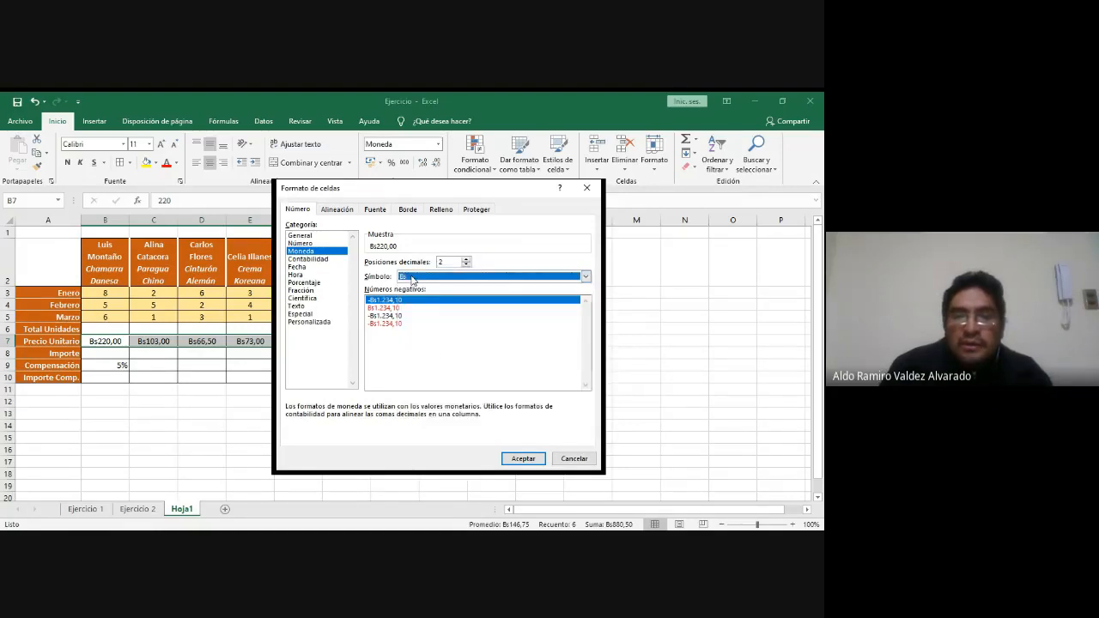
pyautogui.click(531, 459)
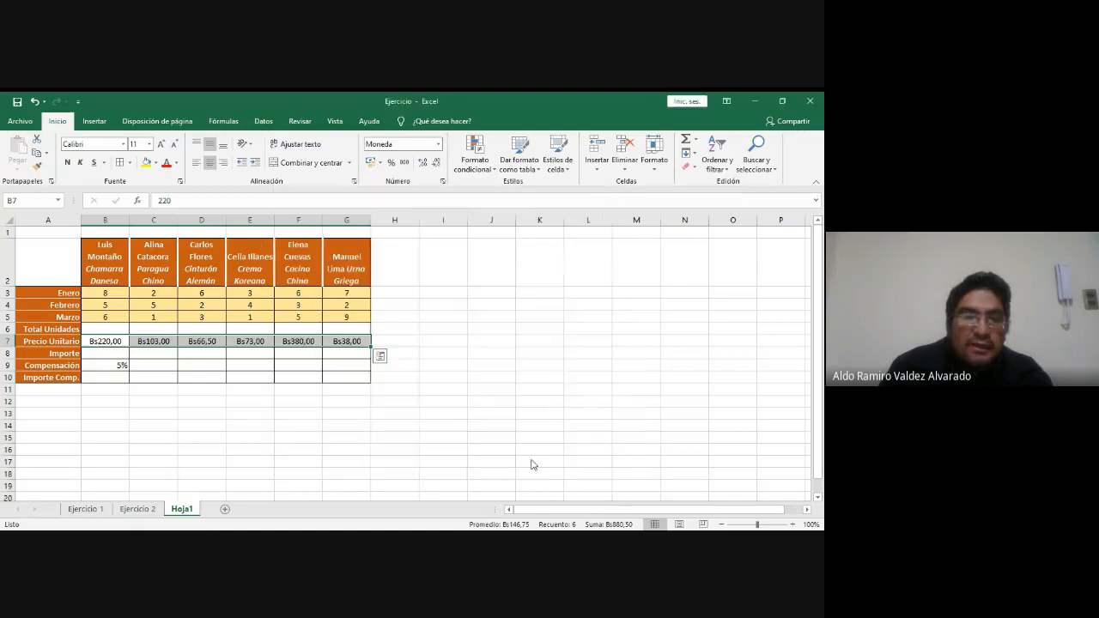
pyautogui.click(108, 343)
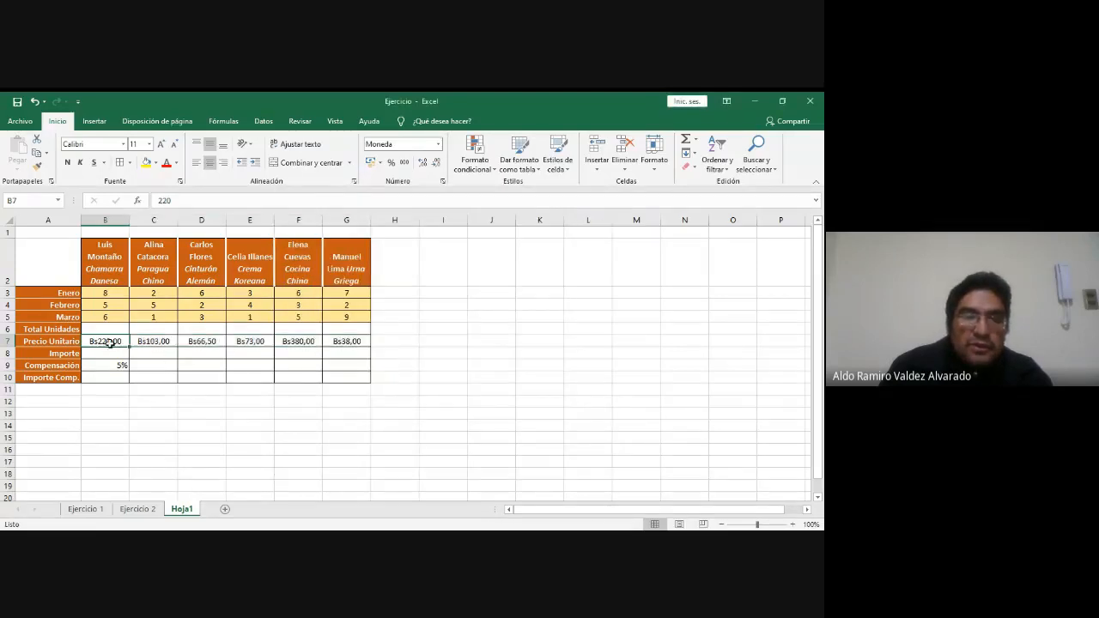
pyautogui.click(151, 341)
pyautogui.click(107, 294)
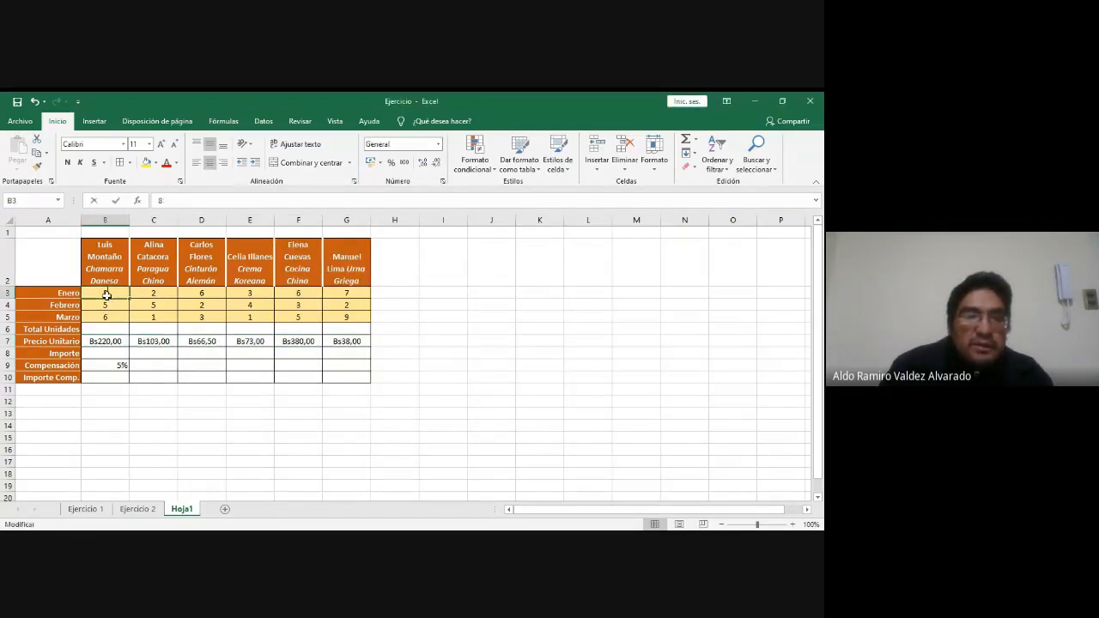
pyautogui.write('8')
pyautogui.moveTo(105, 251); pyautogui.dragTo(137, 250)
pyautogui.moveTo(312, 259); pyautogui.dragTo(339, 259)
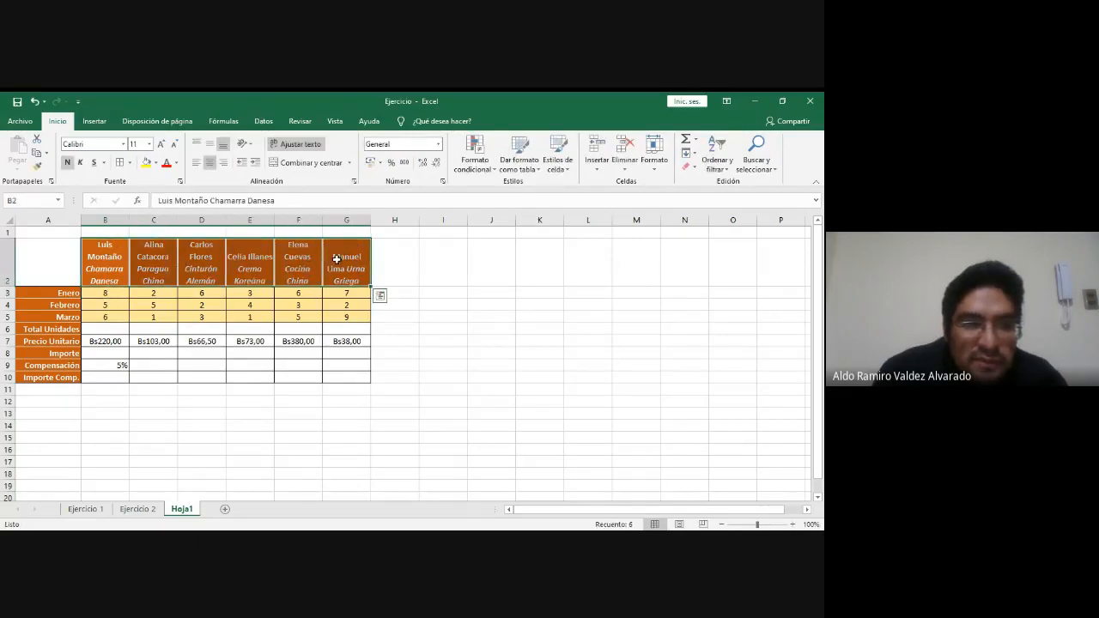
pyautogui.click(157, 164)
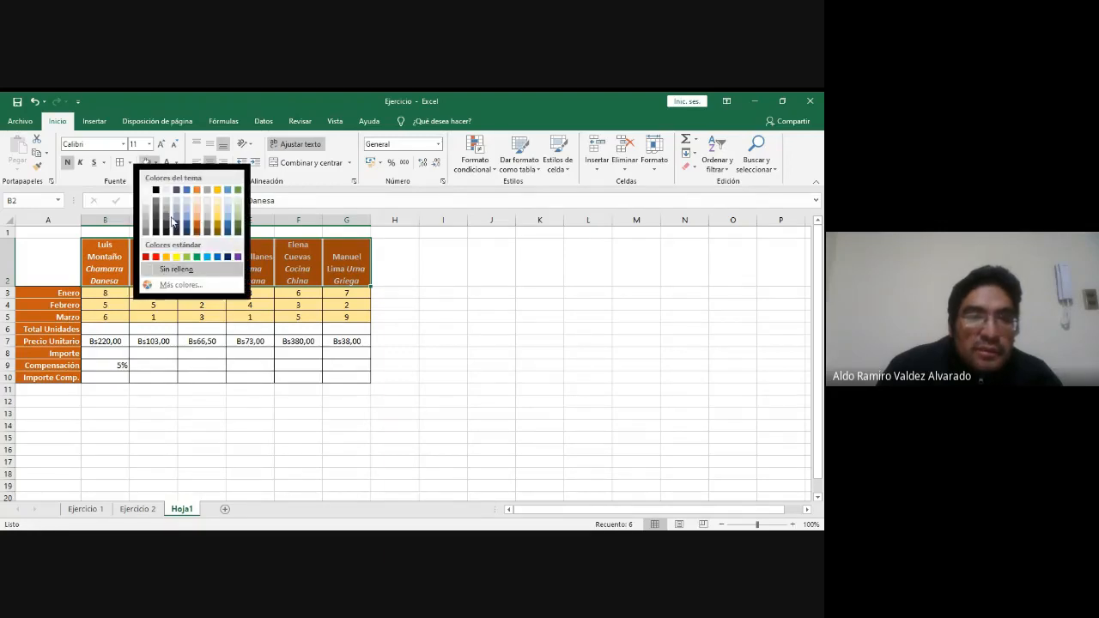
pyautogui.press('Escape')
pyautogui.click(247, 317)
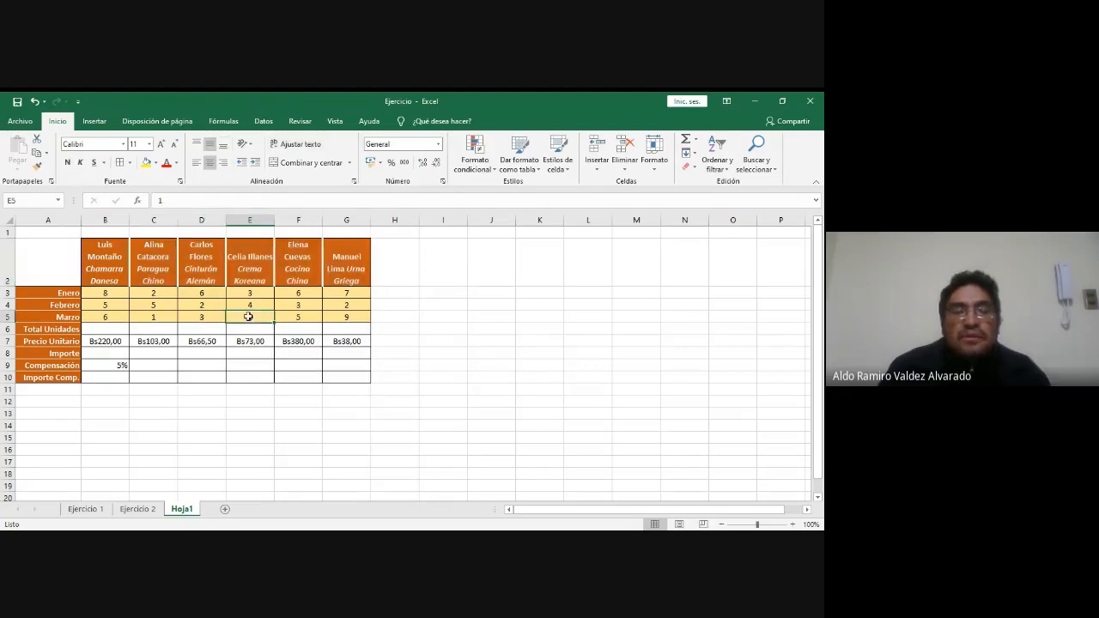
pyautogui.hotkey('alt', 'Tab')
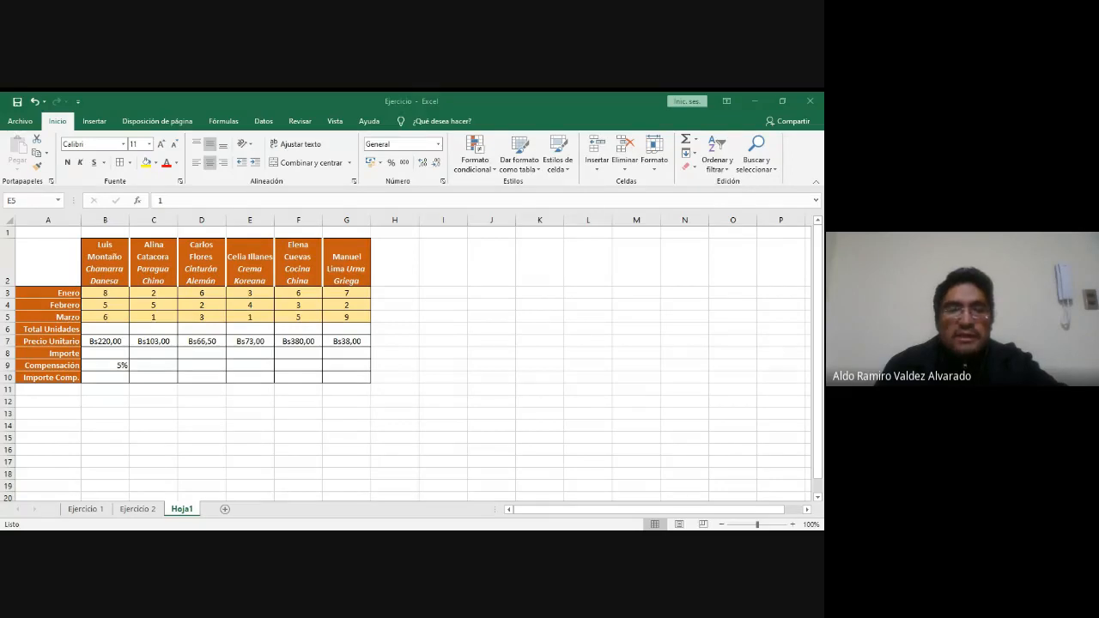
pyautogui.click(294, 418)
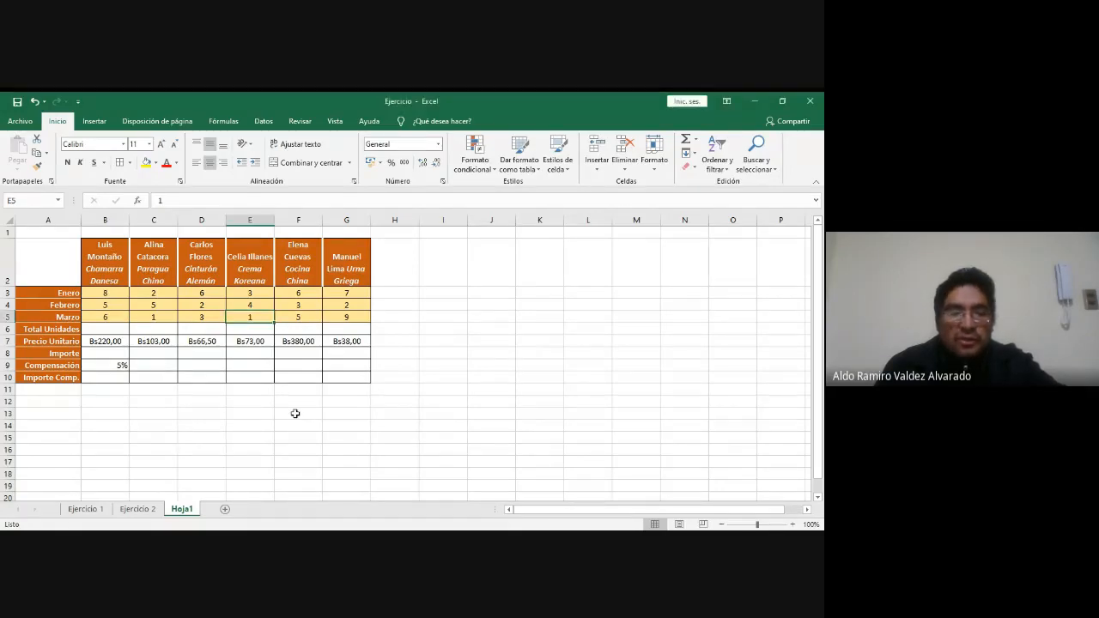
# - Rename the sheet Hoja1 as Ejercicio 3
pyautogui.doubleClick(185, 510)
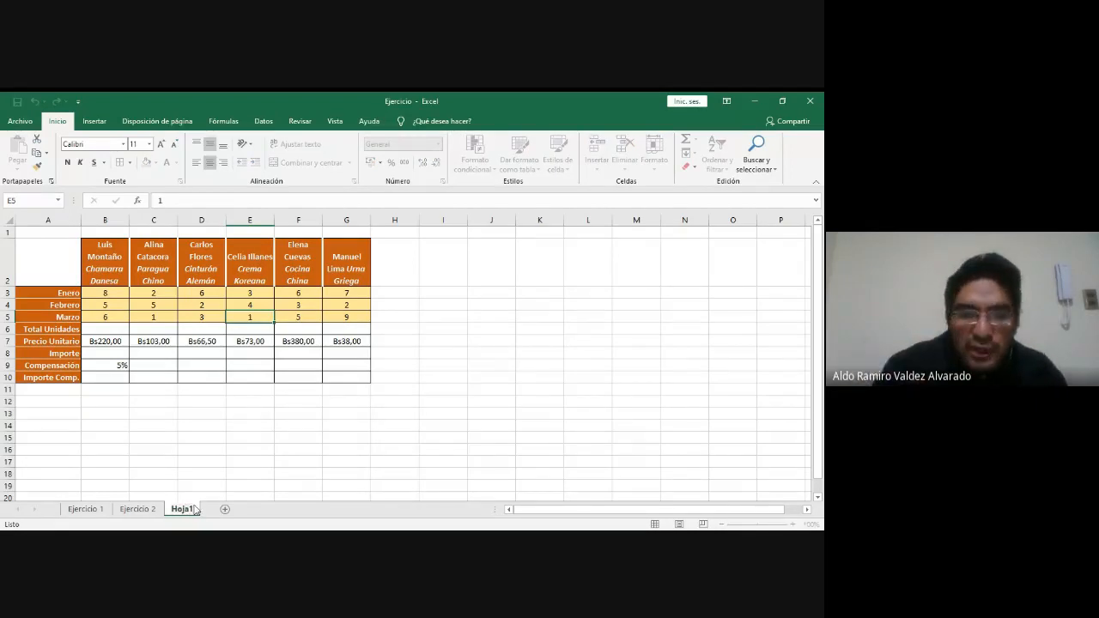
pyautogui.doubleClick(195, 510)
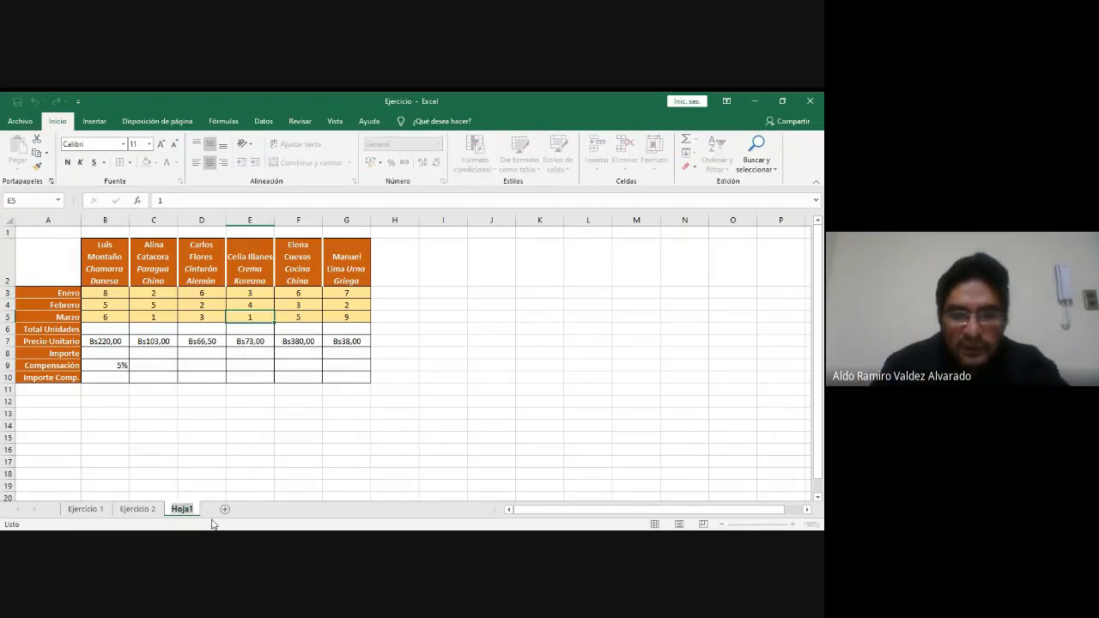
pyautogui.write('Ejercic')
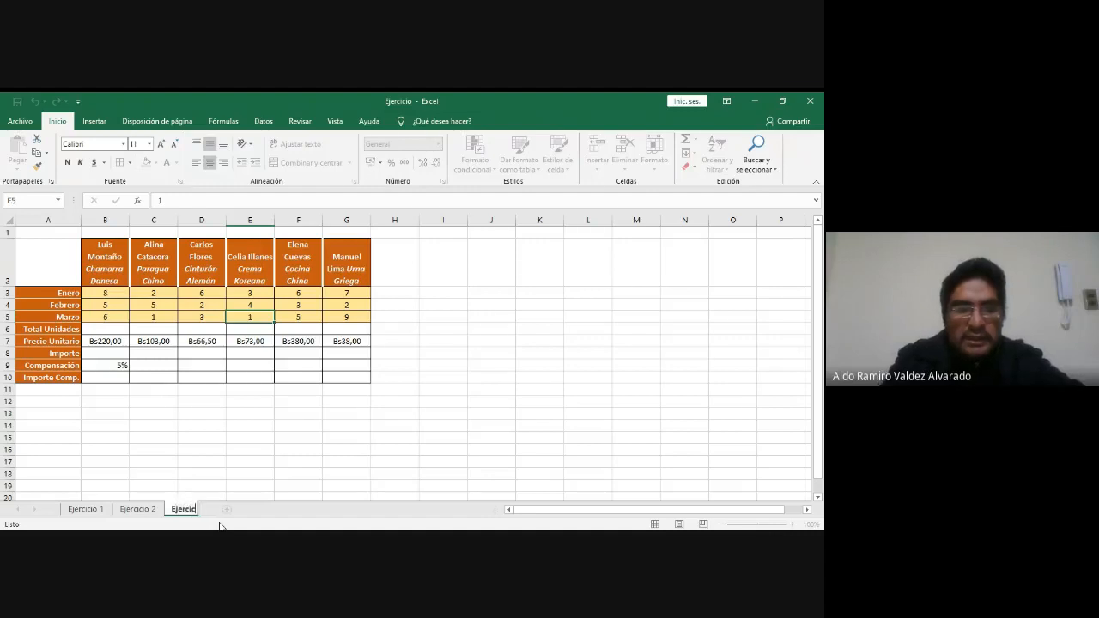
pyautogui.write('io 3')
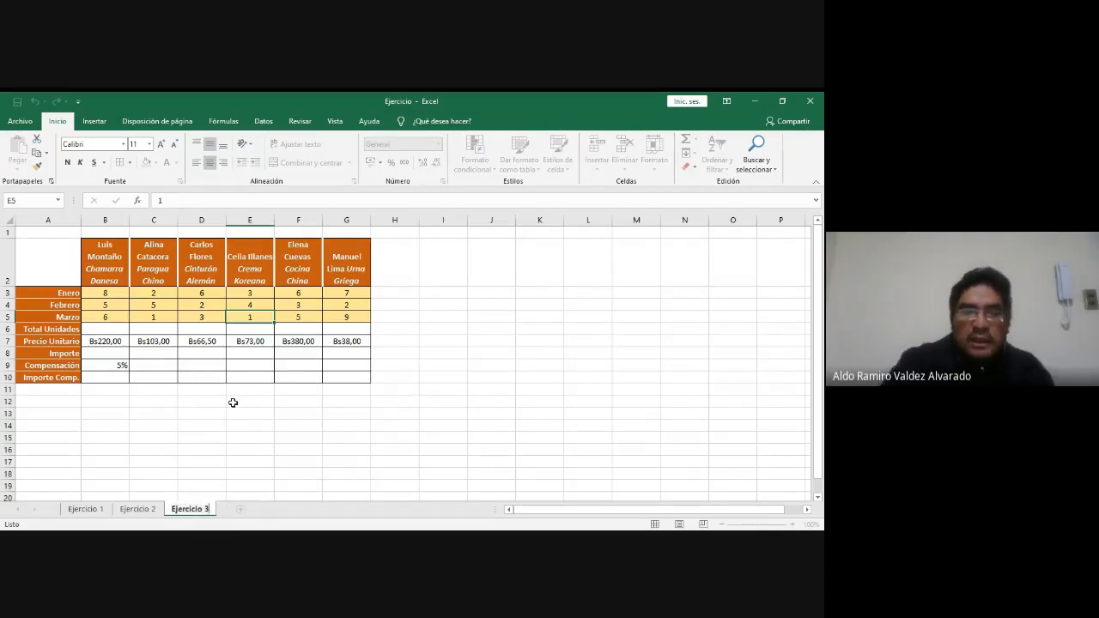
pyautogui.press('Return')
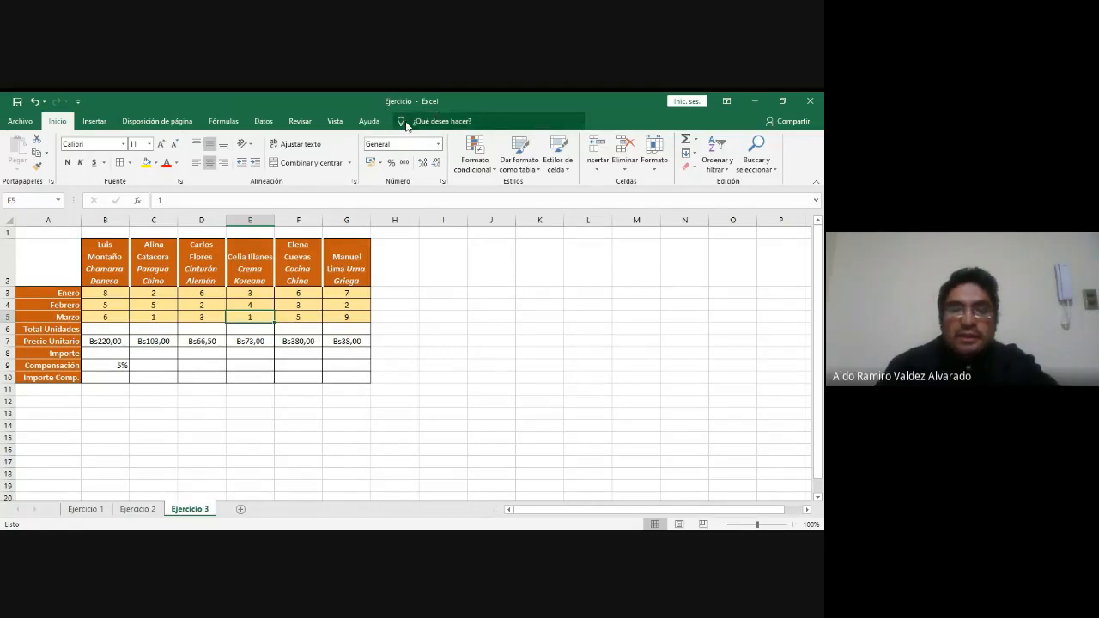
pyautogui.hotkey('alt', 'Tab')
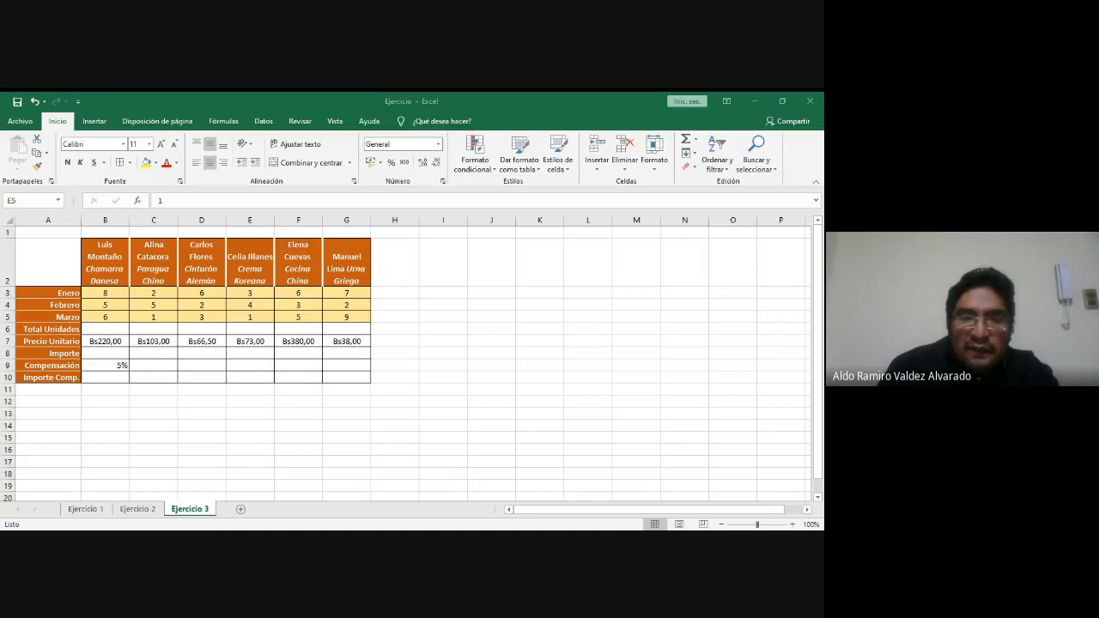
pyautogui.hotkey('alt', 'Tab')
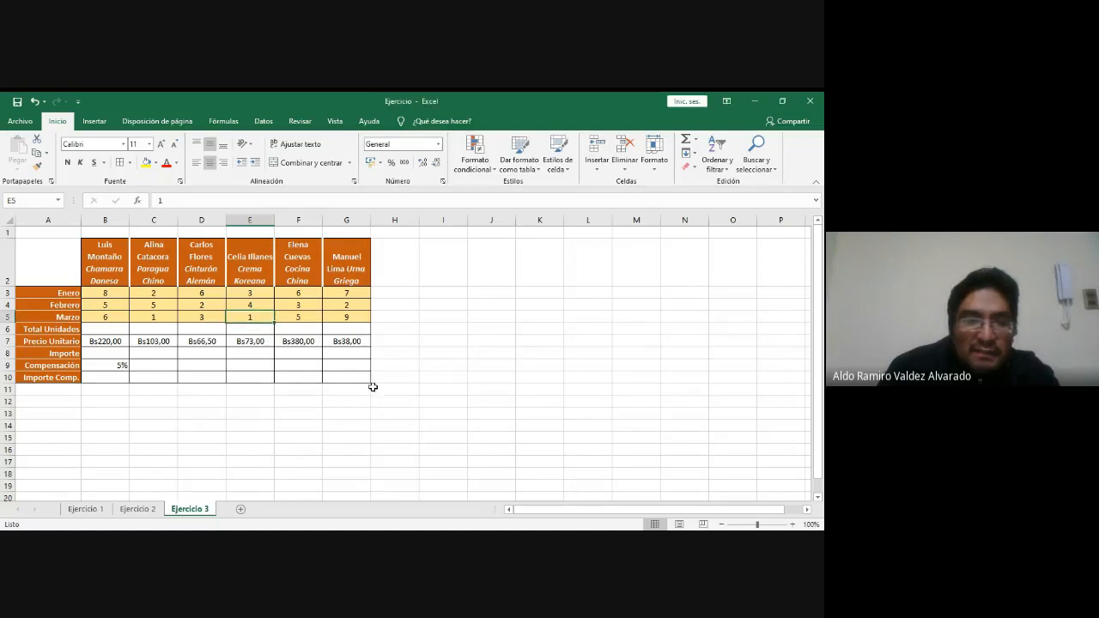
# - Calculate Total Unidades in B6 by adding the Enero, Febrero and Marzo units with the formula =B3+B4+B5
pyautogui.click(106, 328)
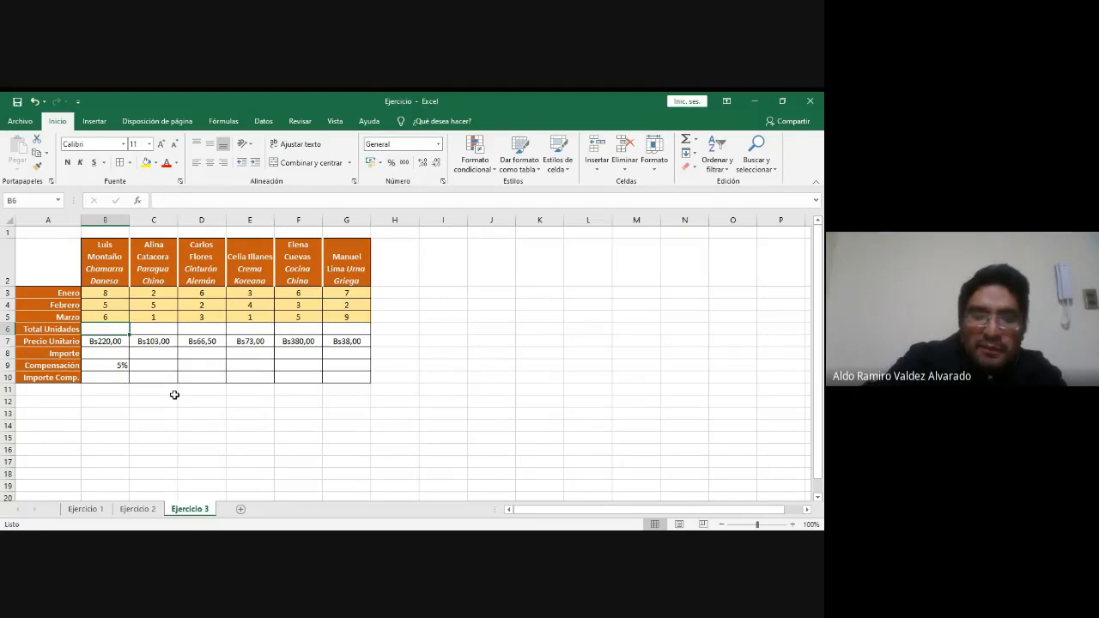
pyautogui.write('=')
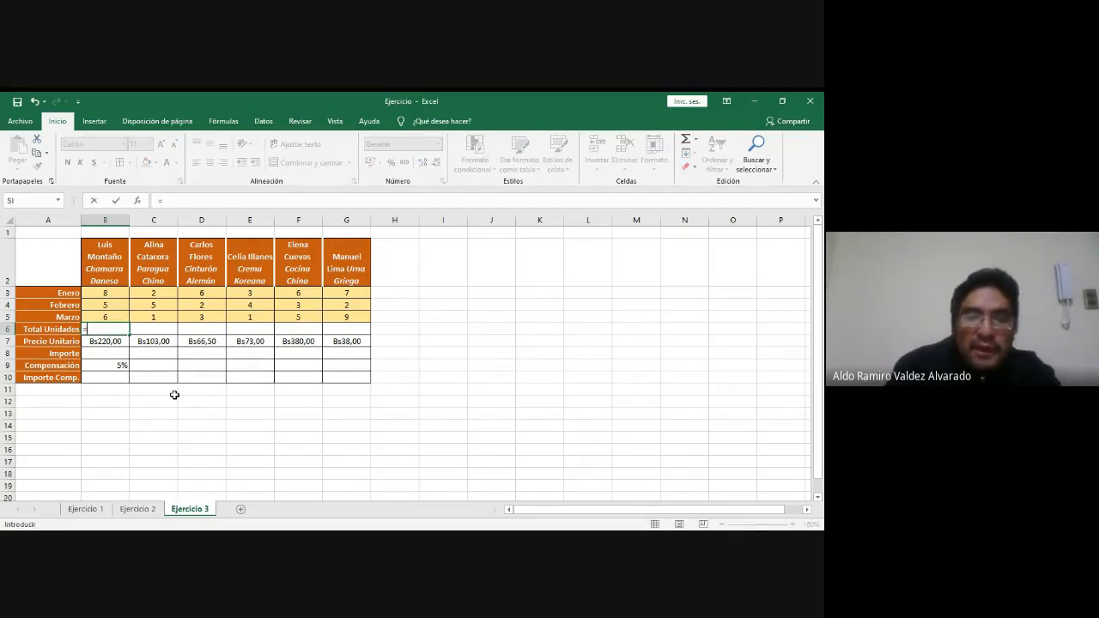
pyautogui.hotkey('alt', 'Tab')
pyautogui.hotkey('alt', 'Tab')
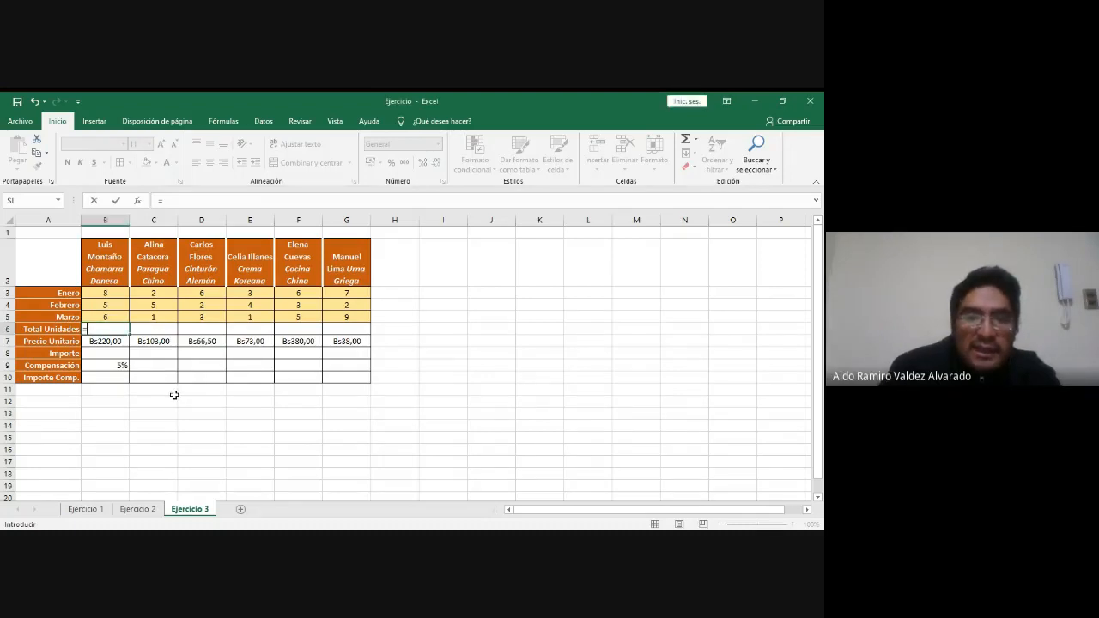
pyautogui.hotkey('alt', 'Tab')
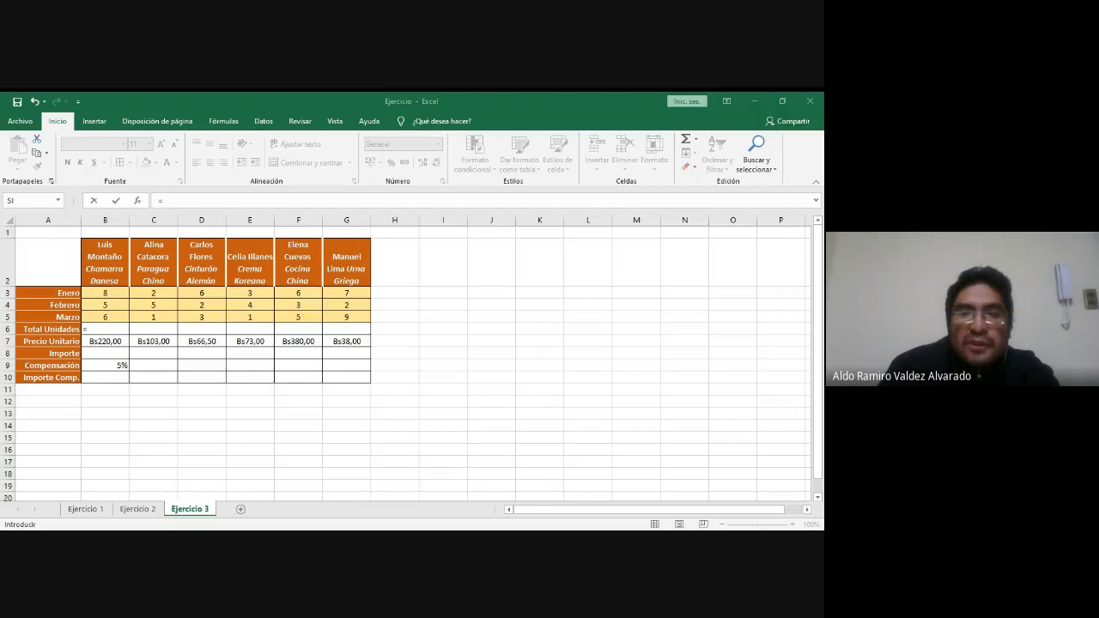
pyautogui.hotkey('alt', 'Tab')
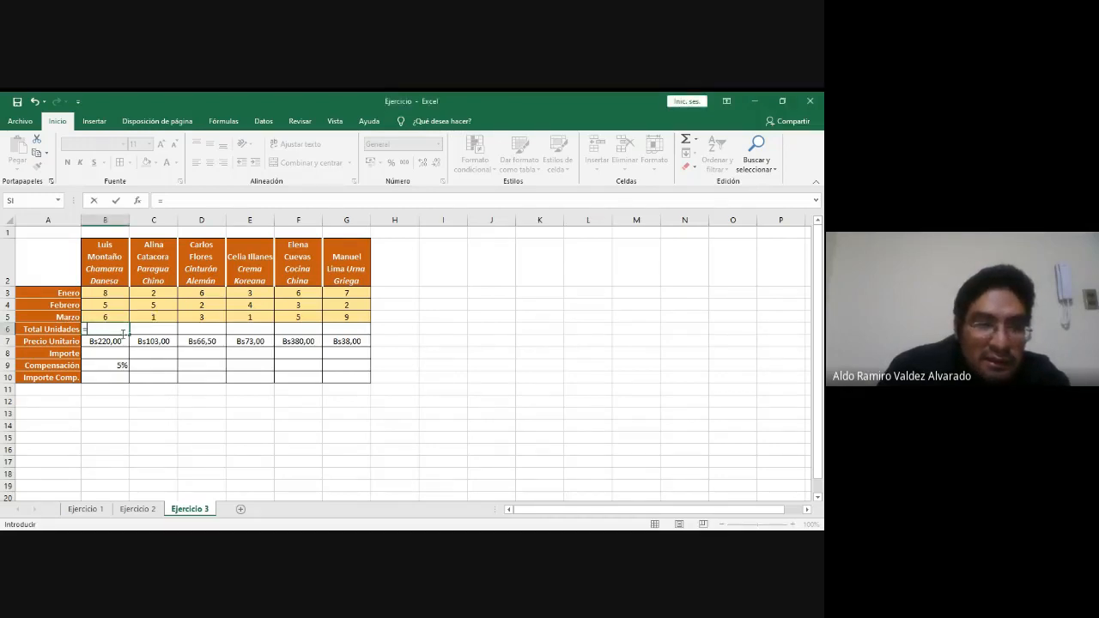
pyautogui.click(112, 294)
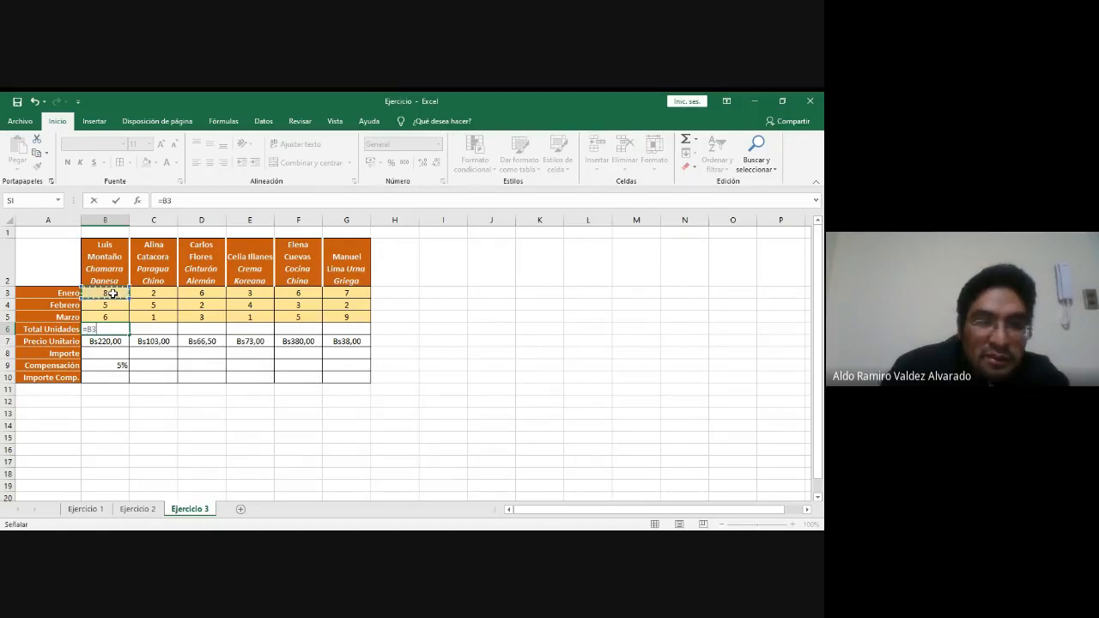
pyautogui.write('+')
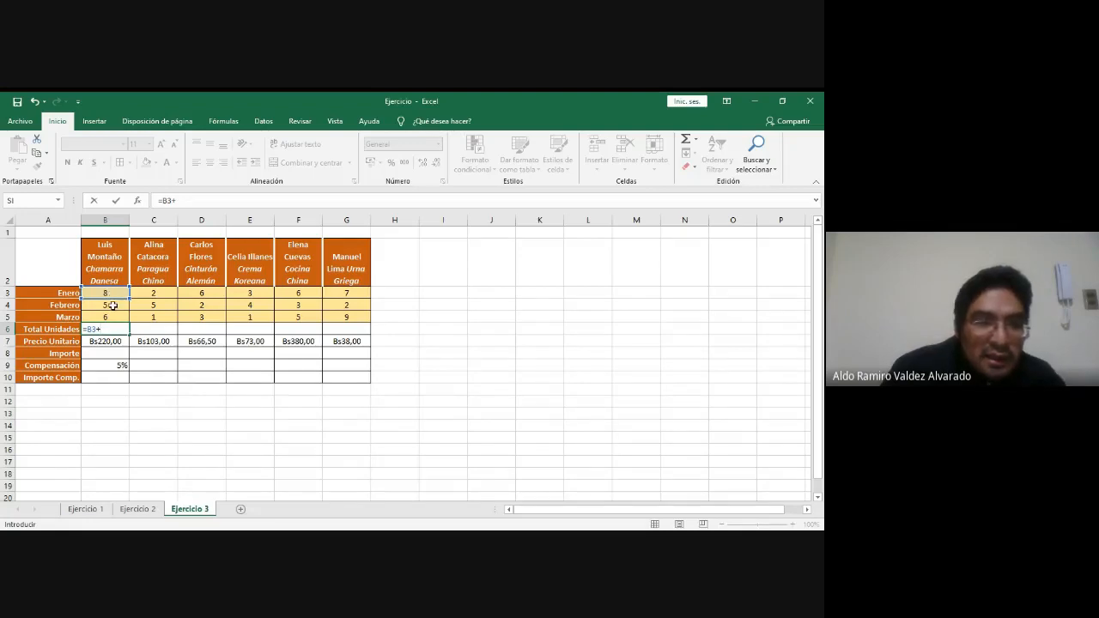
pyautogui.click(113, 304)
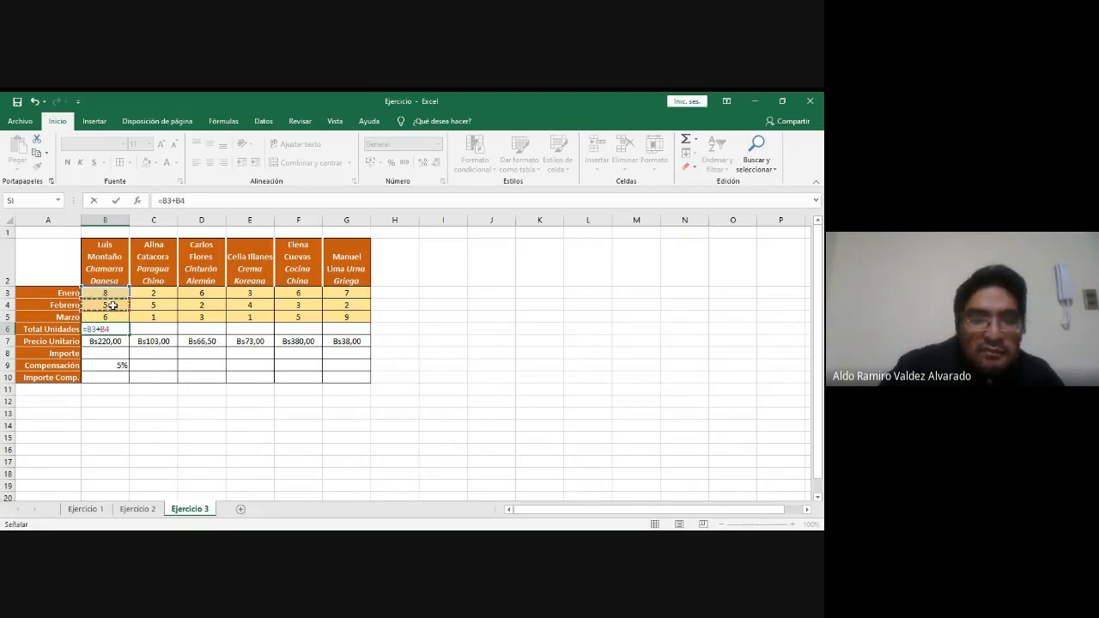
pyautogui.write('+')
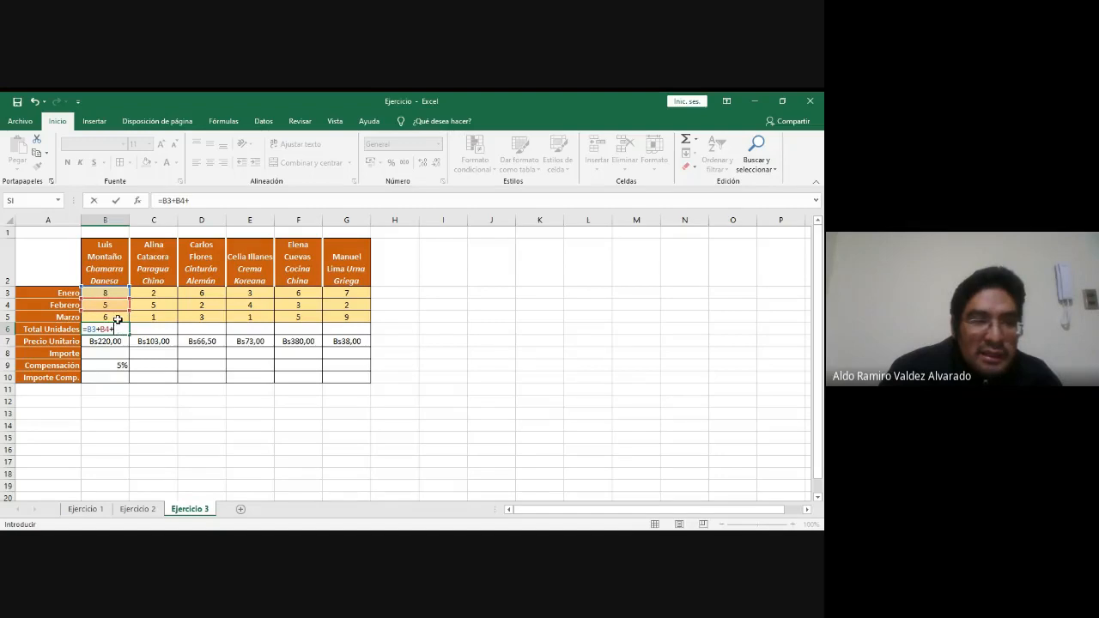
pyautogui.click(119, 318)
pyautogui.press('Return')
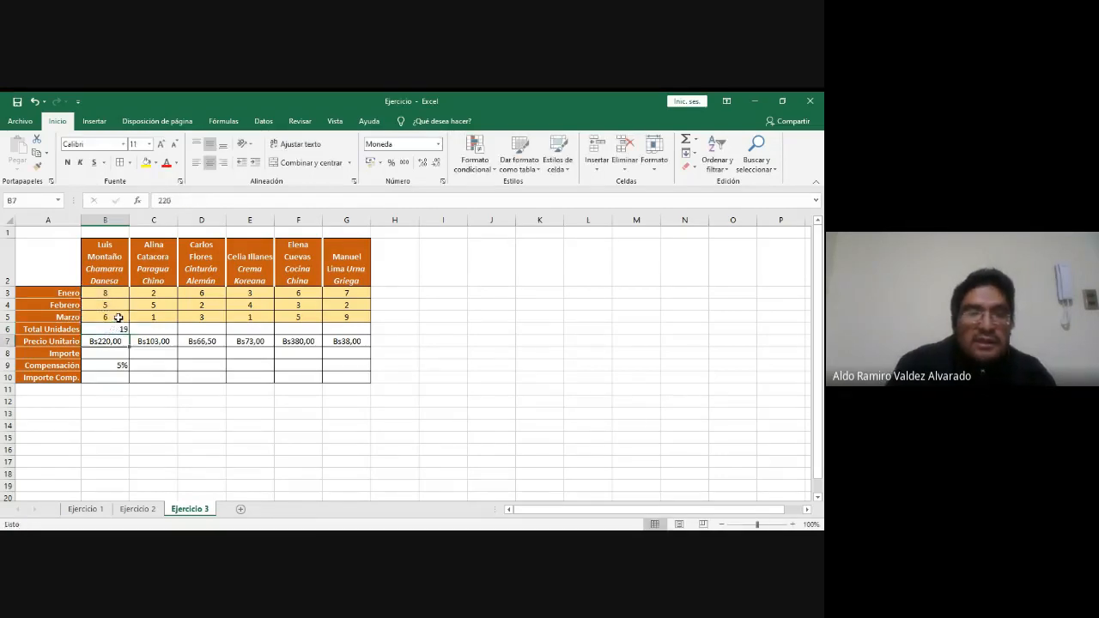
pyautogui.press('Up')
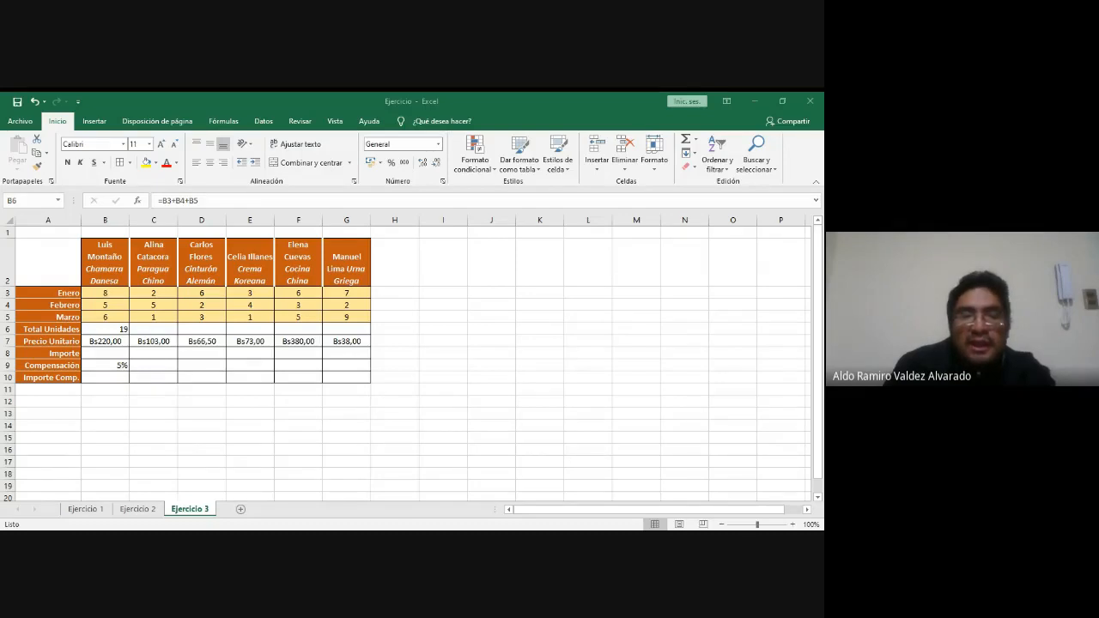
pyautogui.click(551, 383)
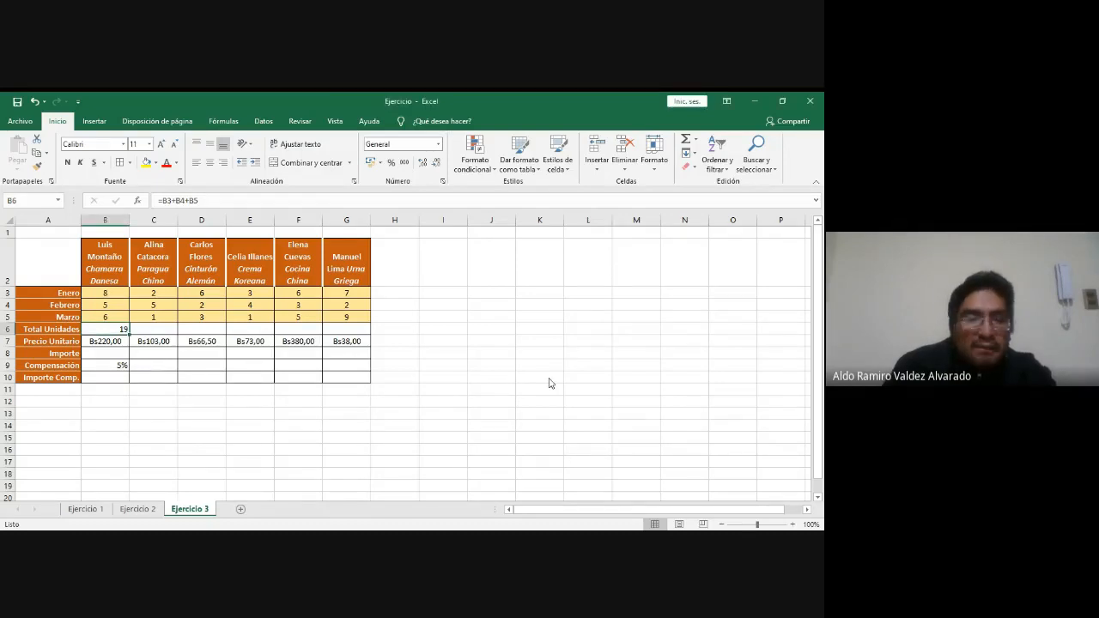
# - Calculate the Importe in B8 by multiplying total units by unit price with the formula =B6*B7
pyautogui.click(118, 354)
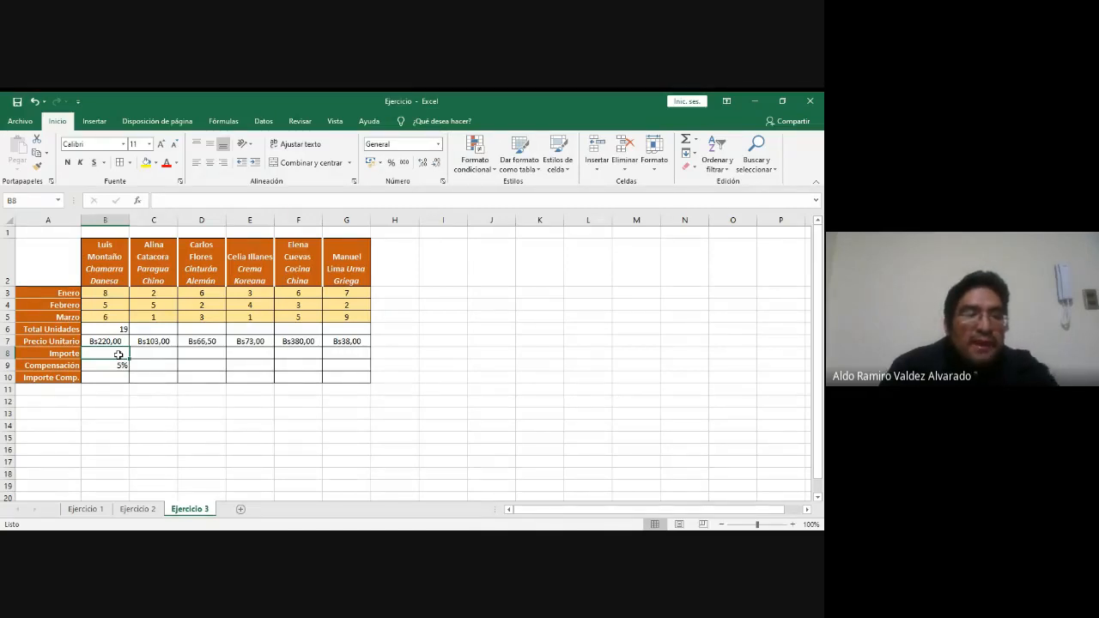
pyautogui.hotkey('alt', 'Tab')
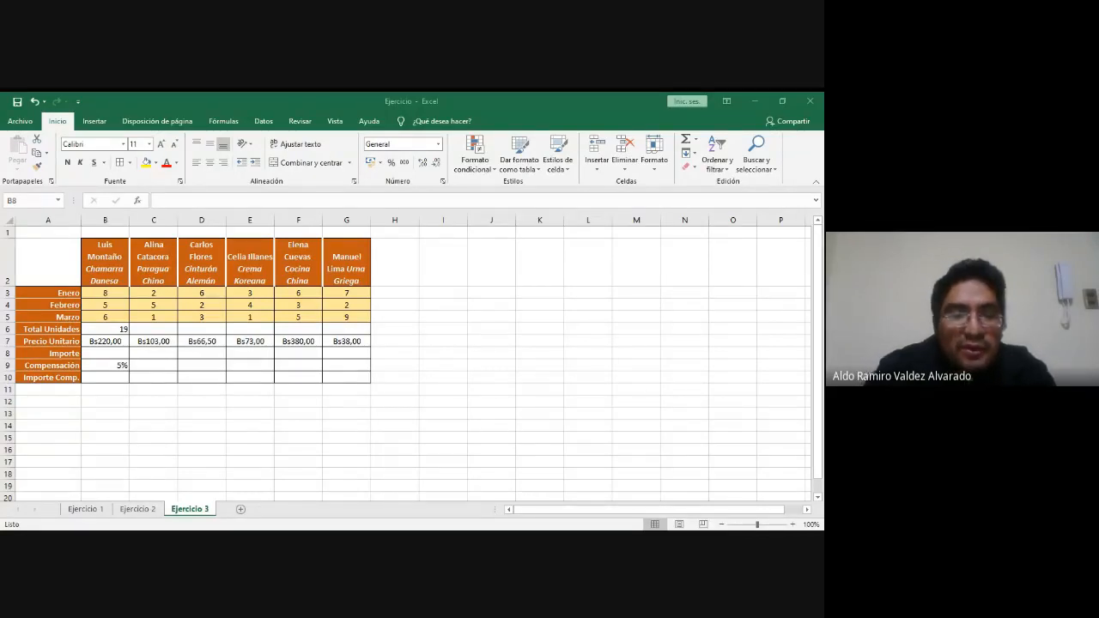
pyautogui.click(120, 354)
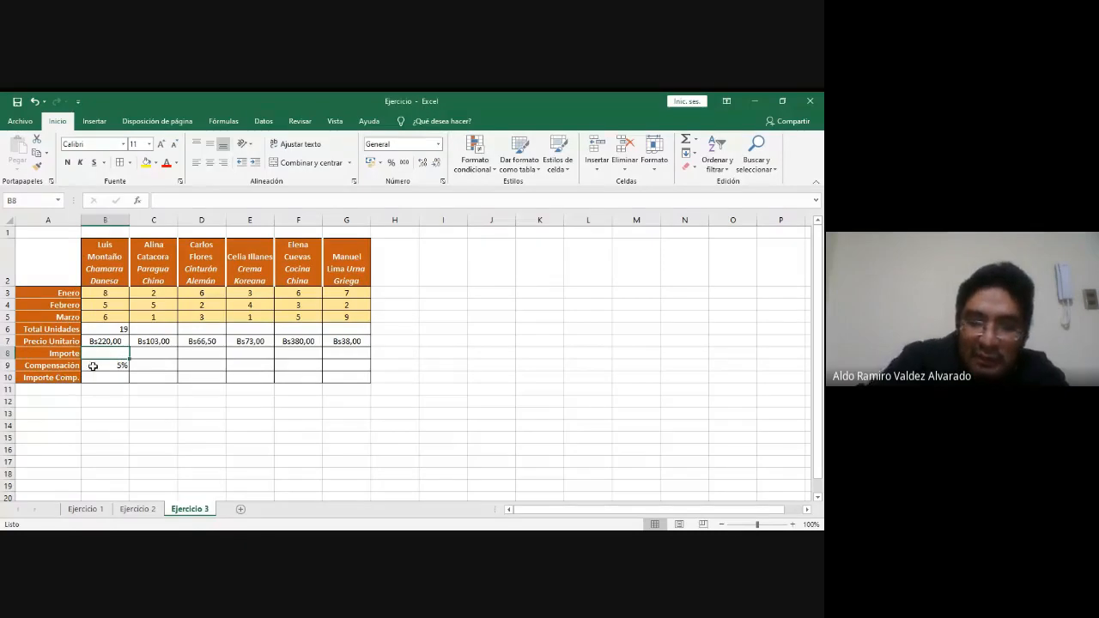
pyautogui.write('=')
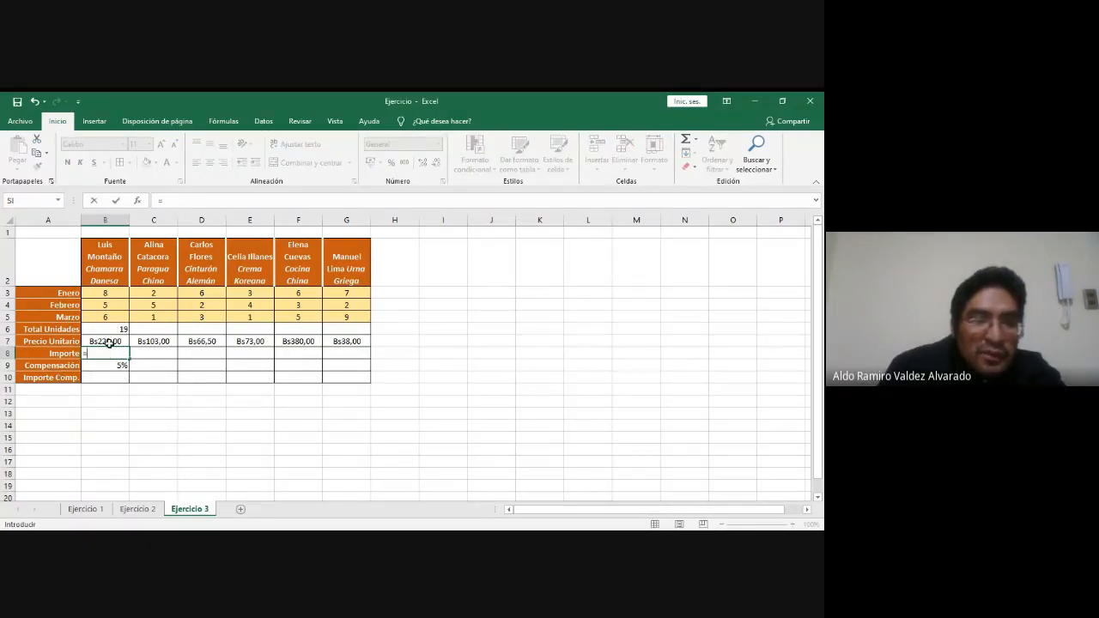
pyautogui.click(109, 332)
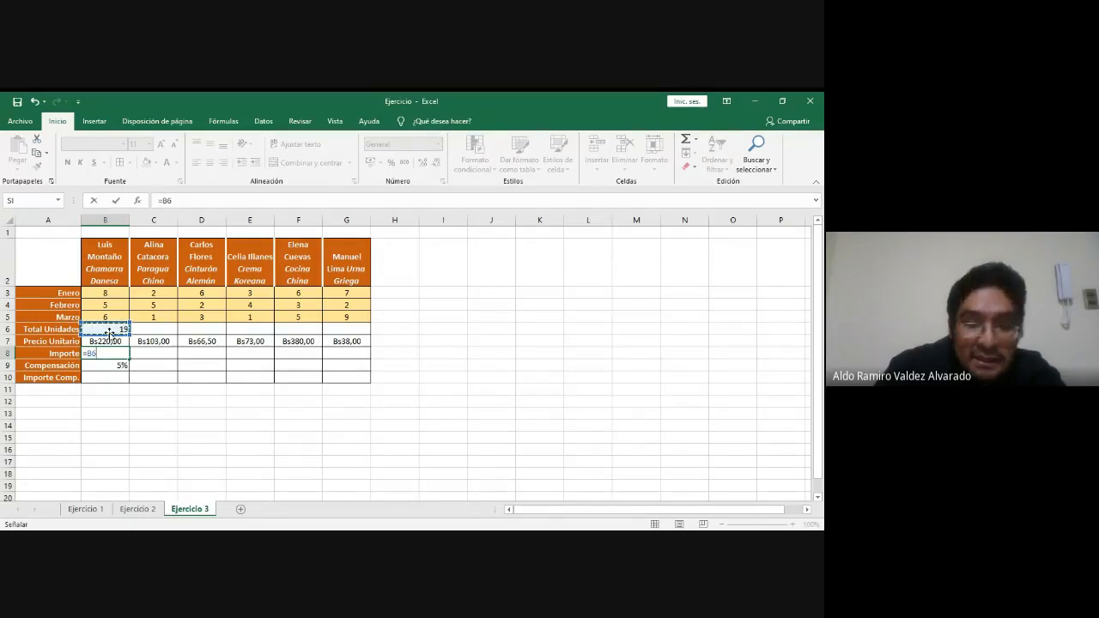
pyautogui.write('*')
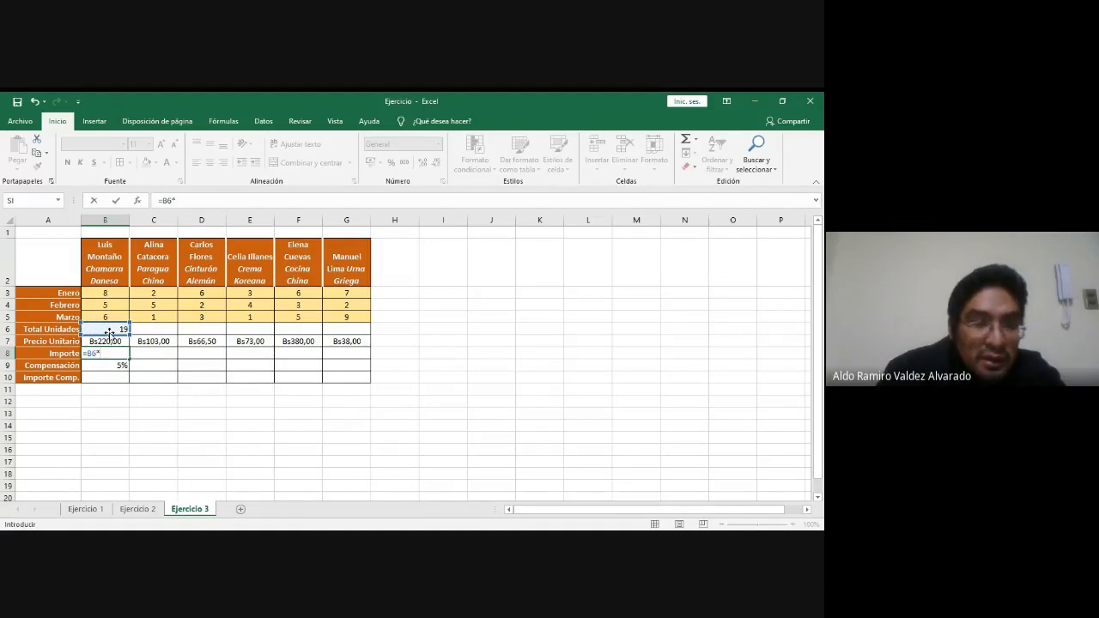
pyautogui.click(115, 341)
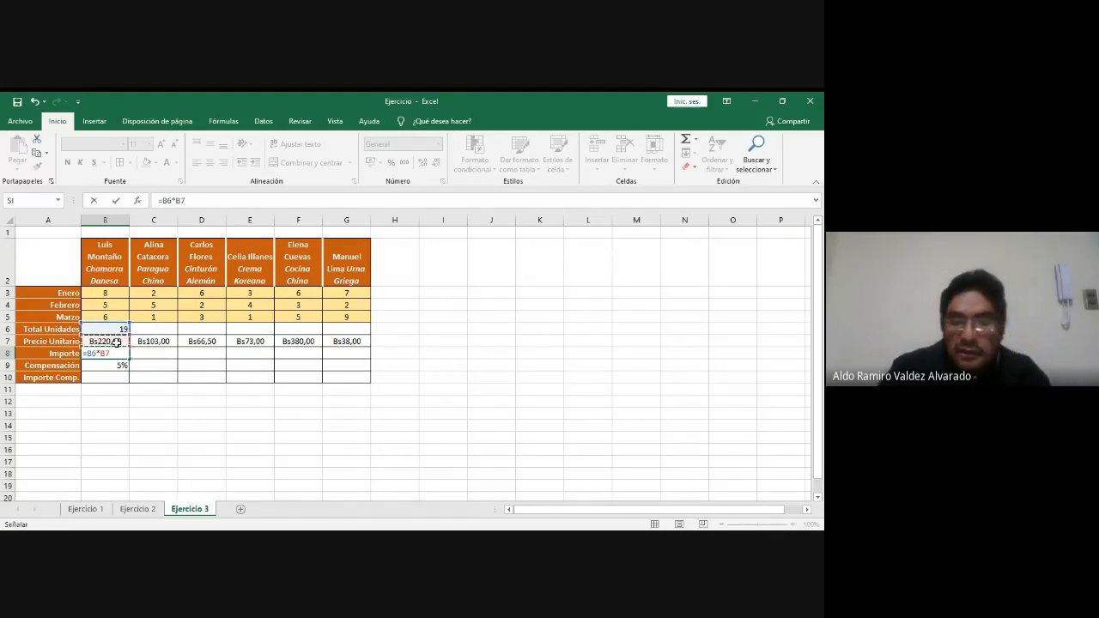
pyautogui.press('Return')
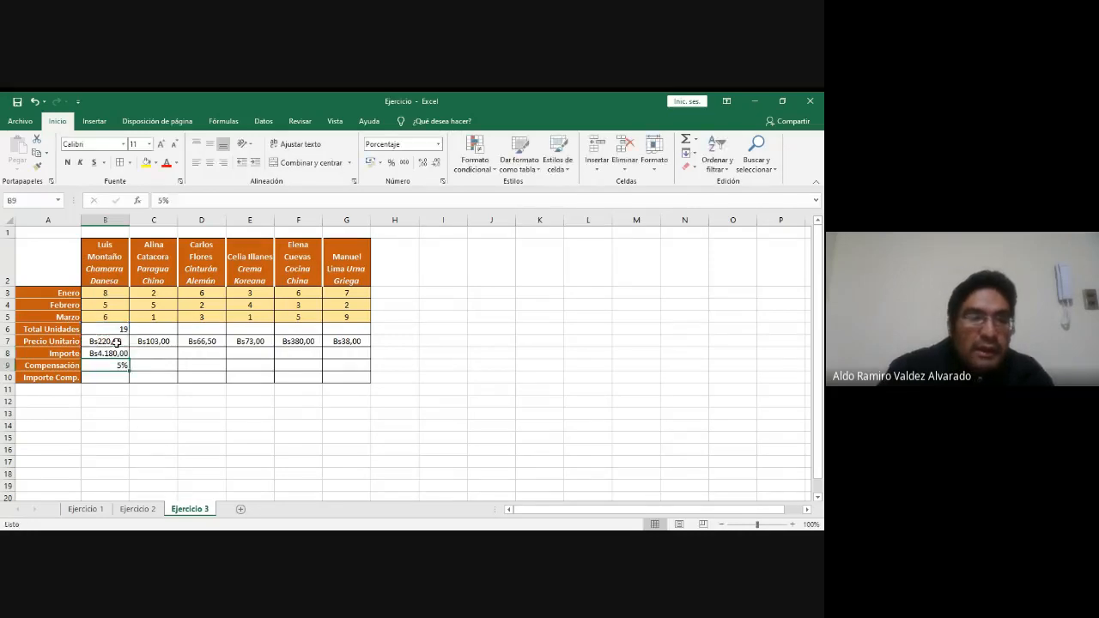
pyautogui.press('Up')
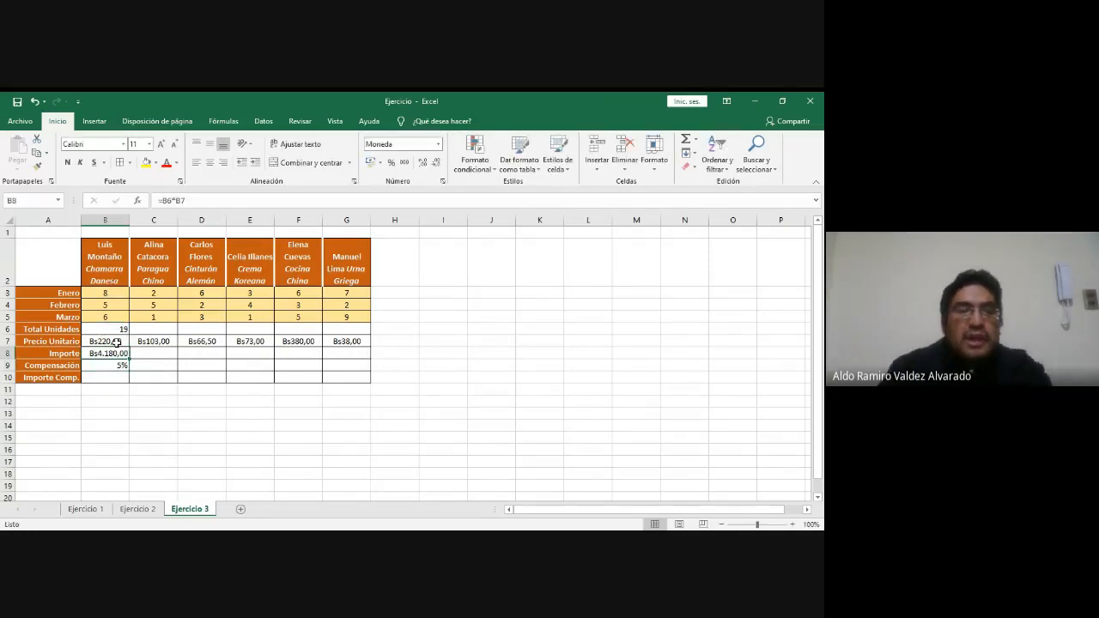
pyautogui.hotkey('alt', 'Tab')
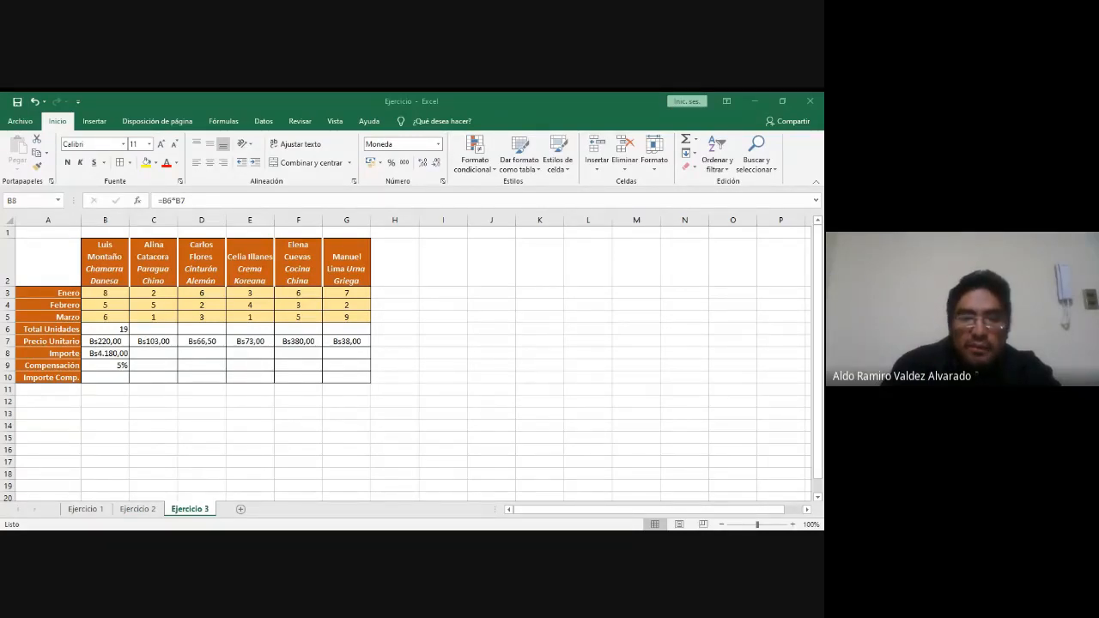
pyautogui.click(170, 277)
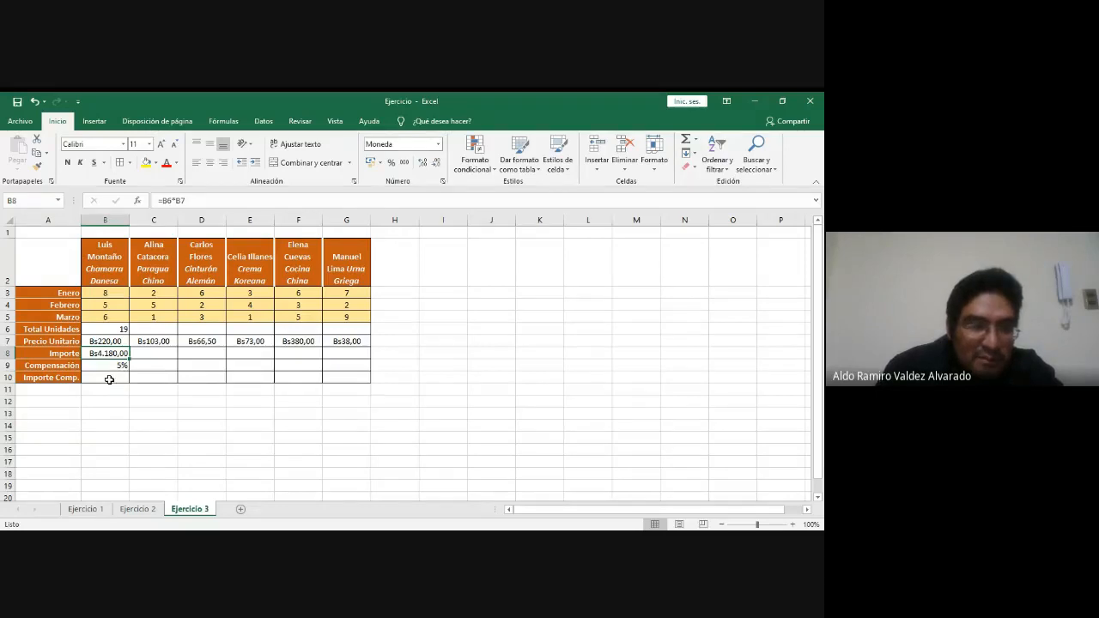
# - Enter the formula =B8*B9 in B10 to multiply the Importe by the Compensación percentage for Importe Comp
pyautogui.click(109, 379)
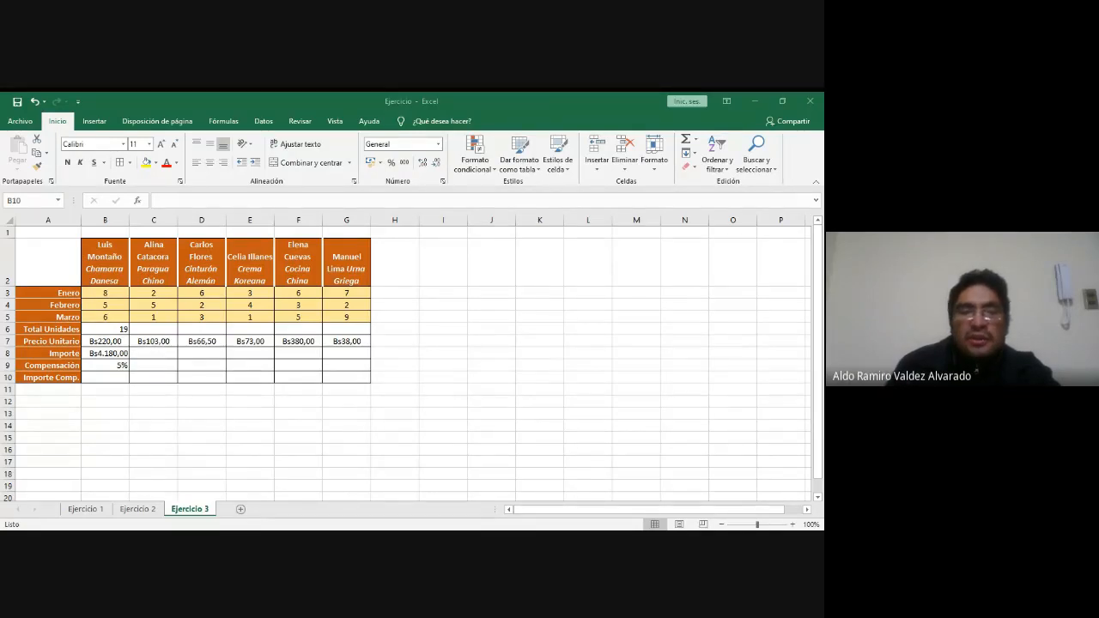
pyautogui.click(116, 374)
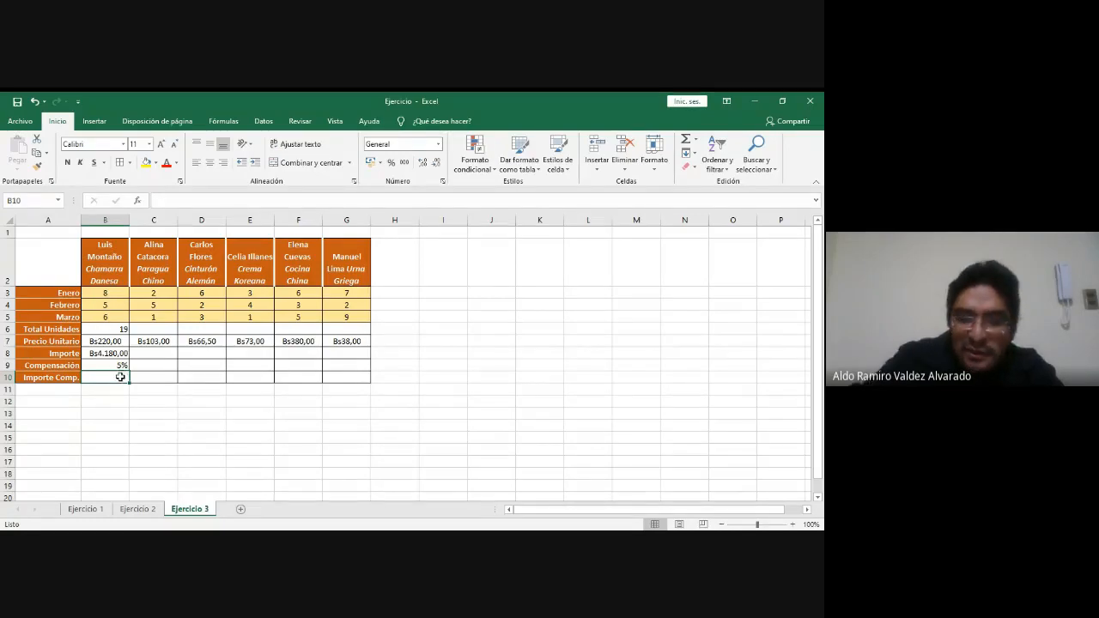
pyautogui.write('=')
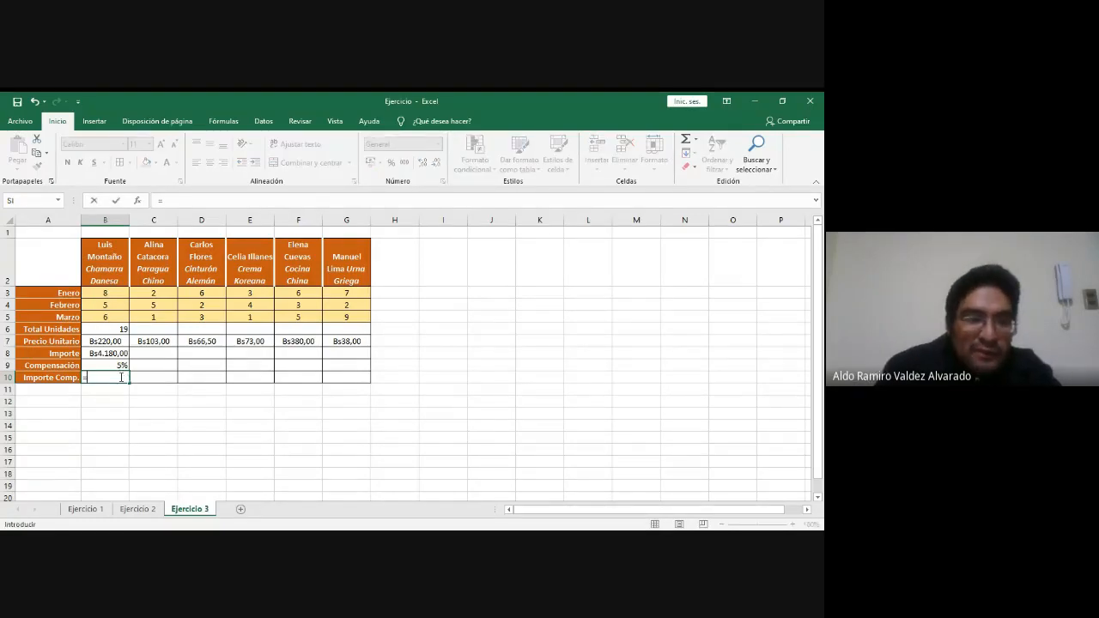
pyautogui.hotkey('alt', 'Tab')
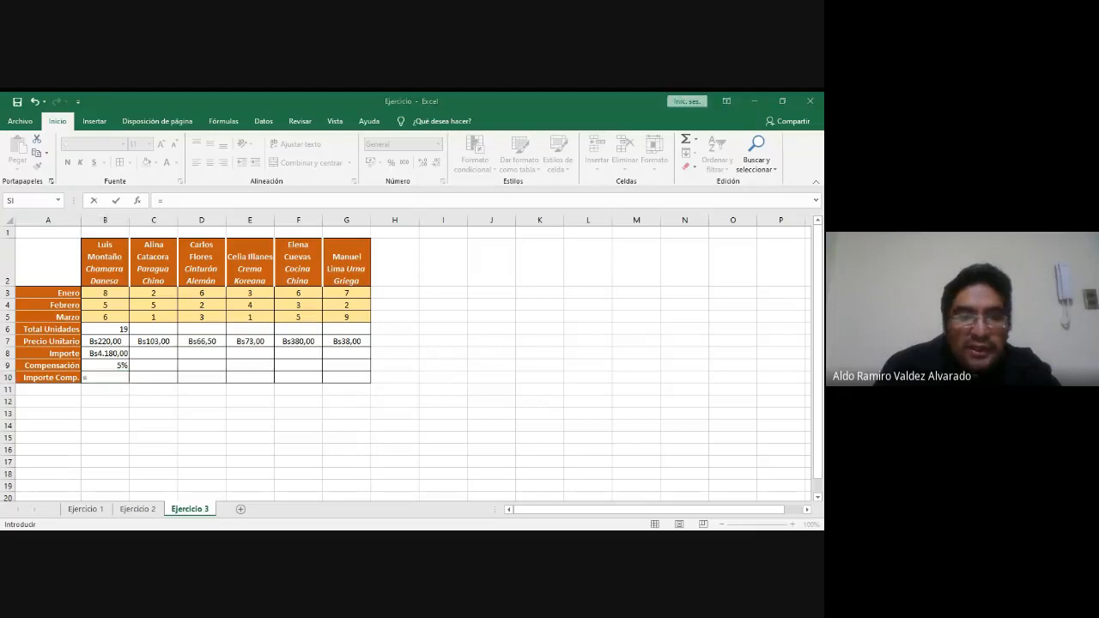
pyautogui.hotkey('alt', 'Tab')
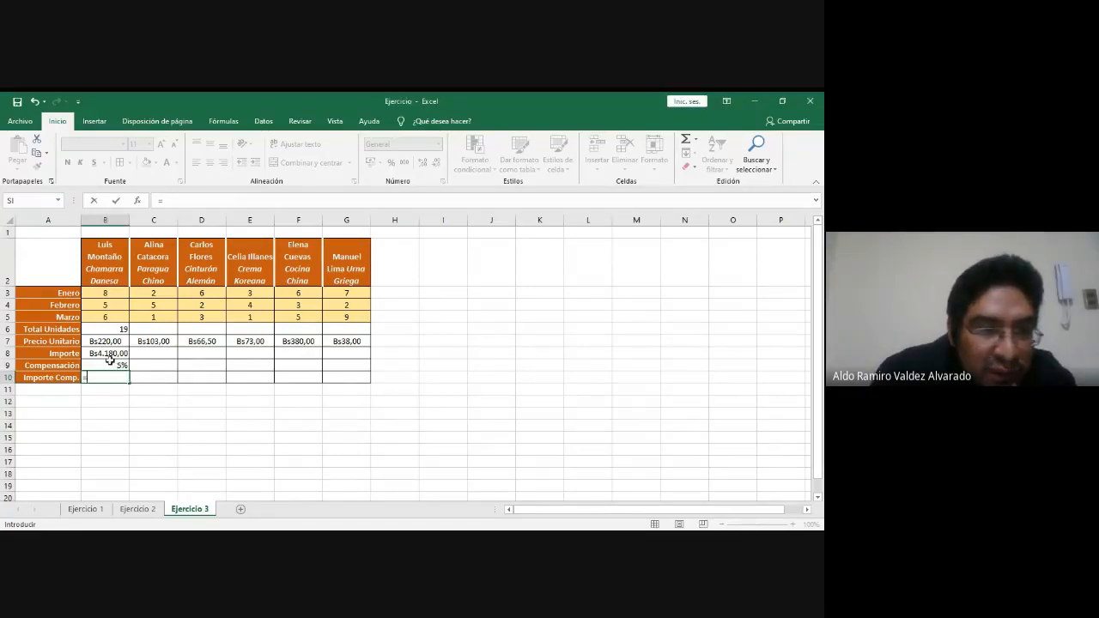
pyautogui.click(109, 355)
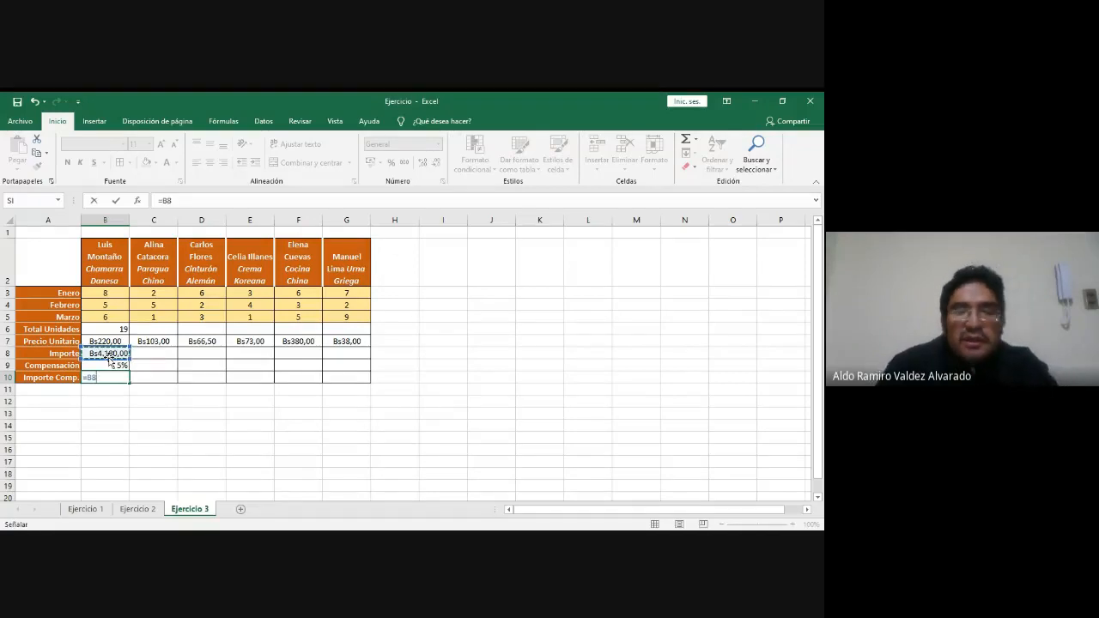
pyautogui.hotkey('alt', 'Tab')
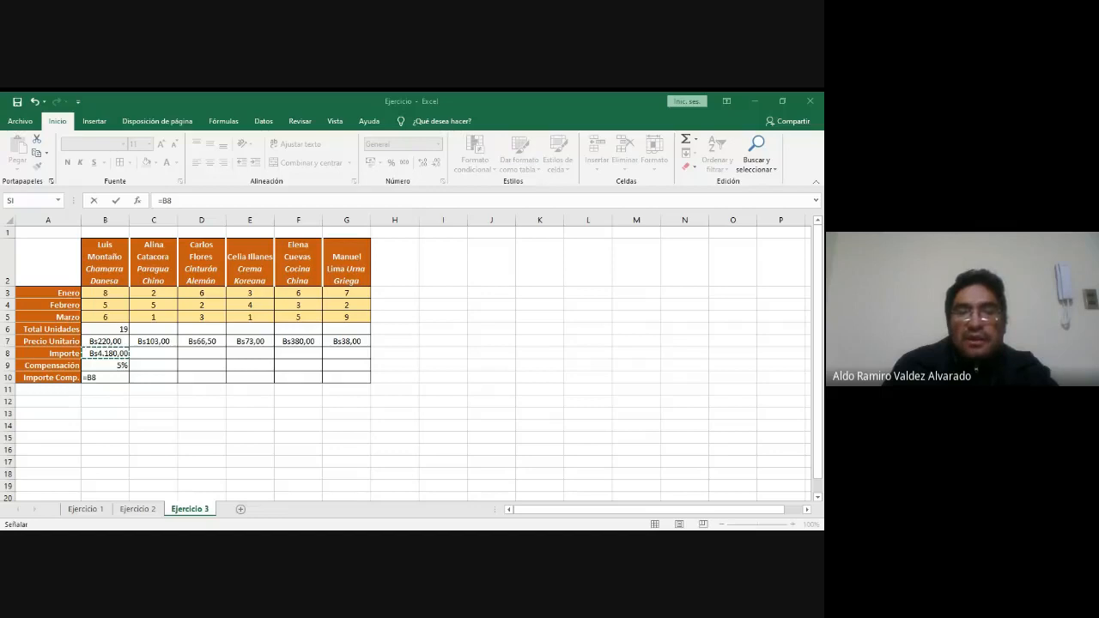
pyautogui.click(109, 356)
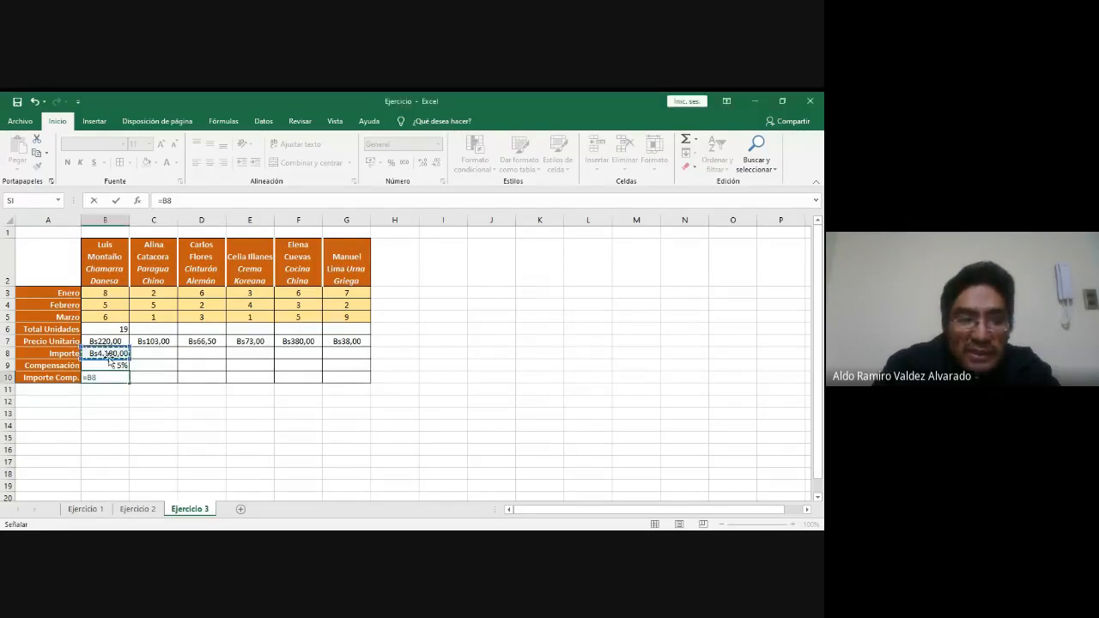
pyautogui.write('*')
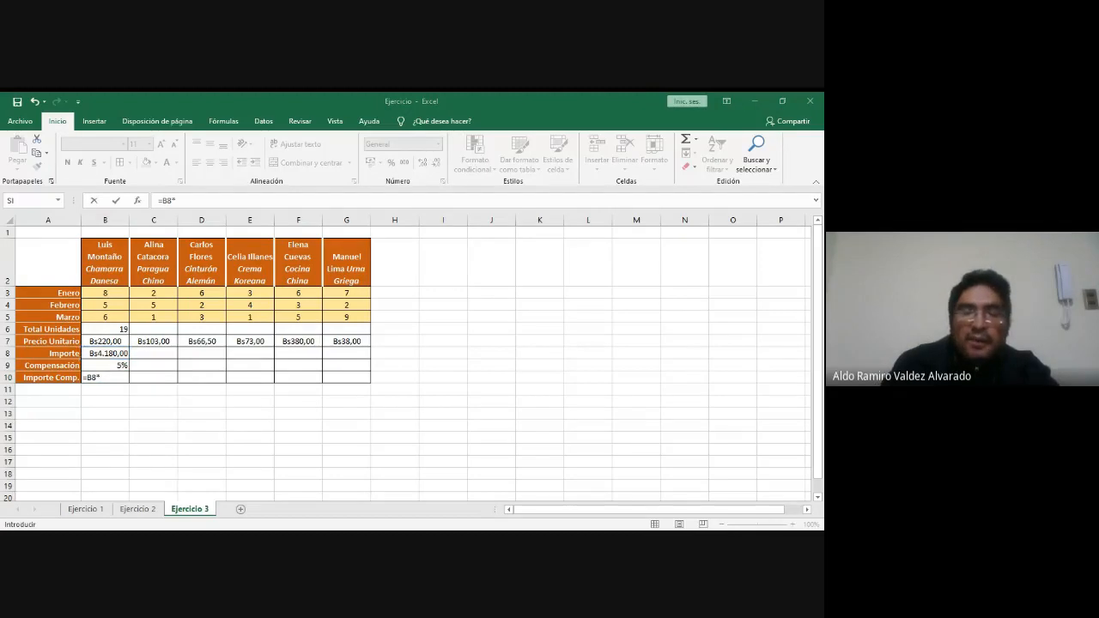
pyautogui.click(119, 368)
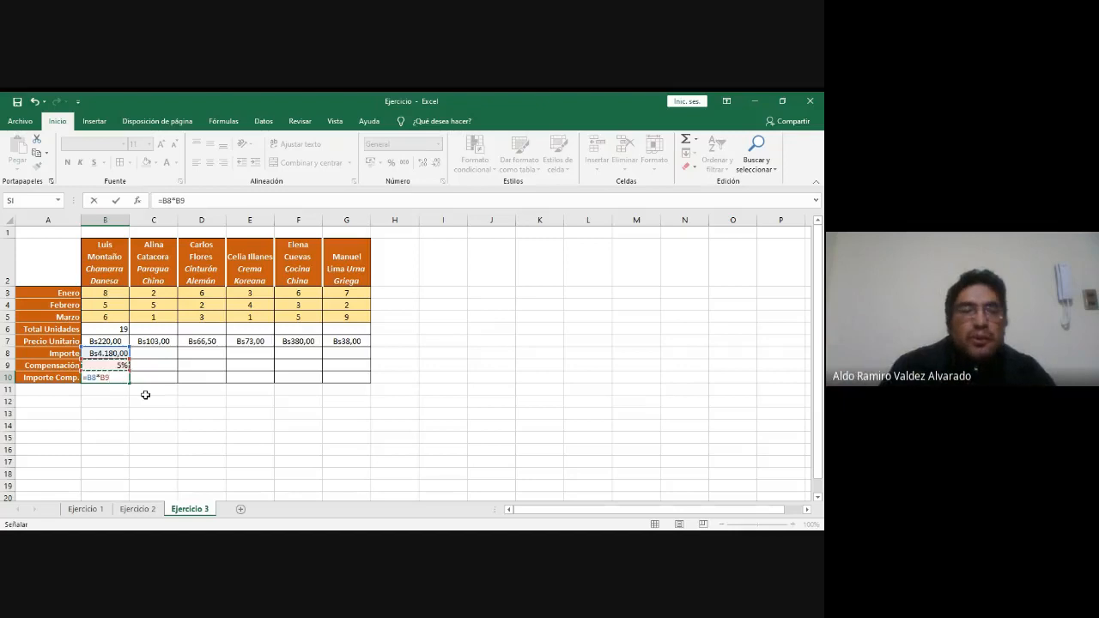
# - Make the Compensación reference in the B10 formula absolute so that it reads =B8*$B$9, and accept it
pyautogui.click(189, 204)
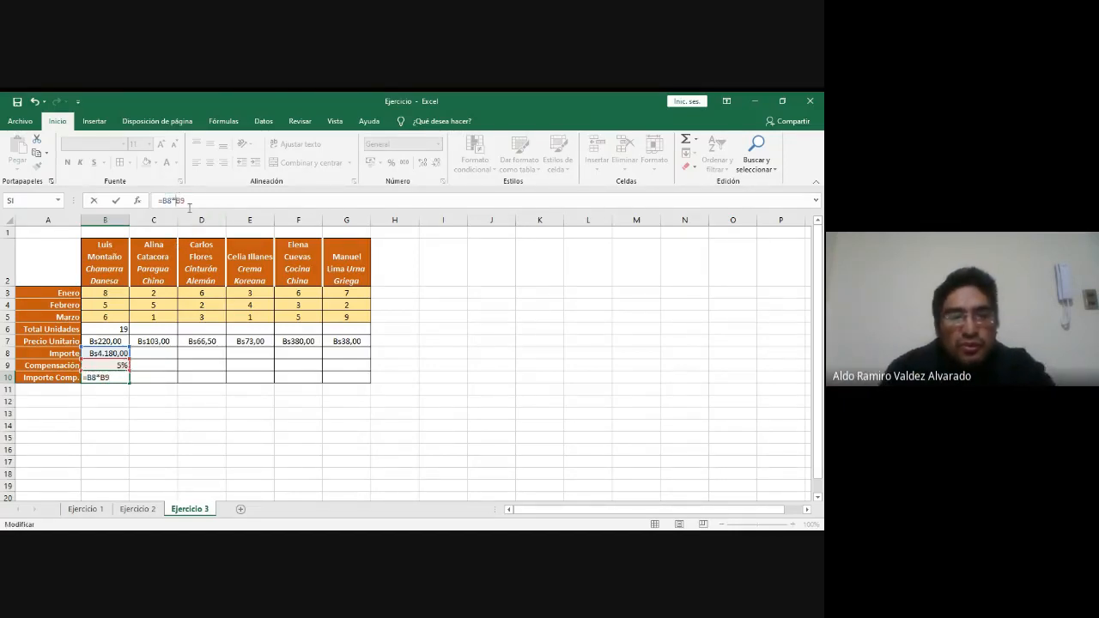
pyautogui.hotkey('alt', 'Tab')
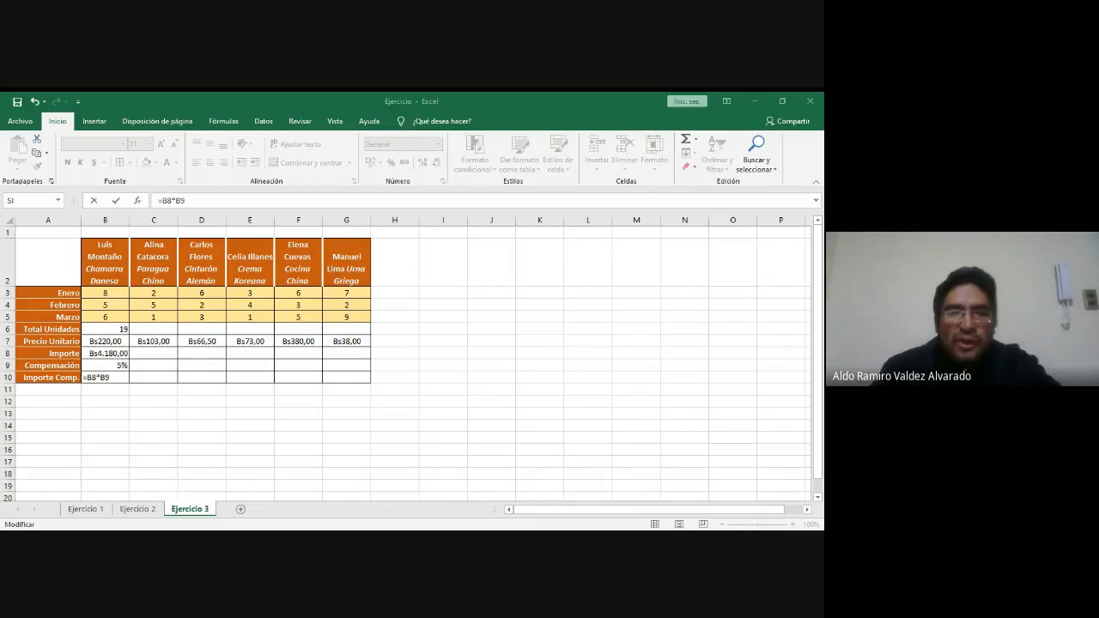
pyautogui.click(188, 208)
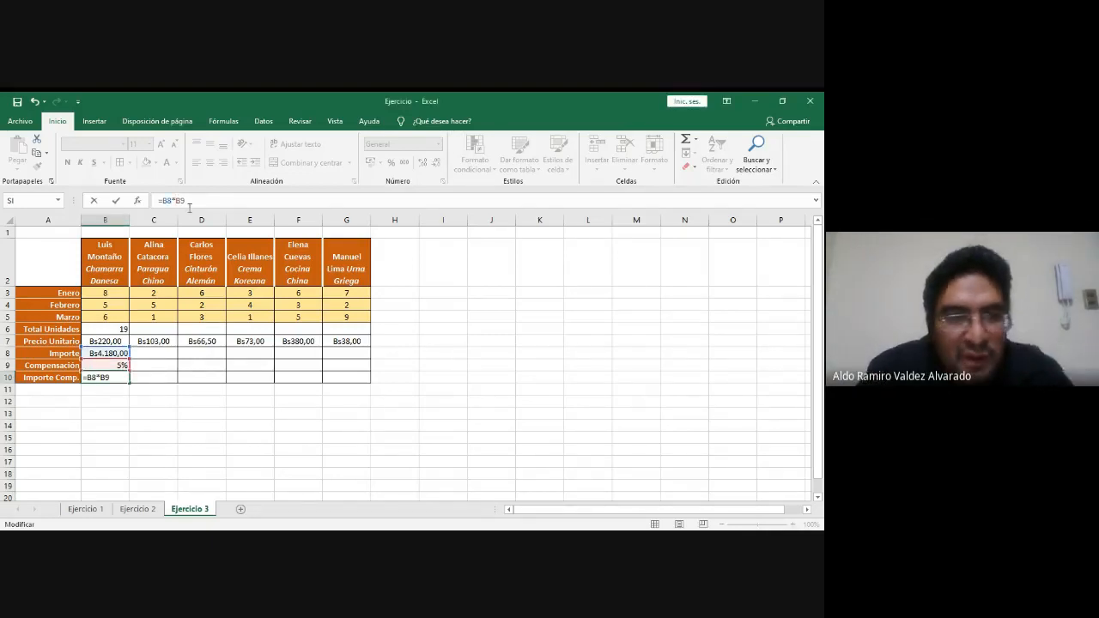
pyautogui.write('$')
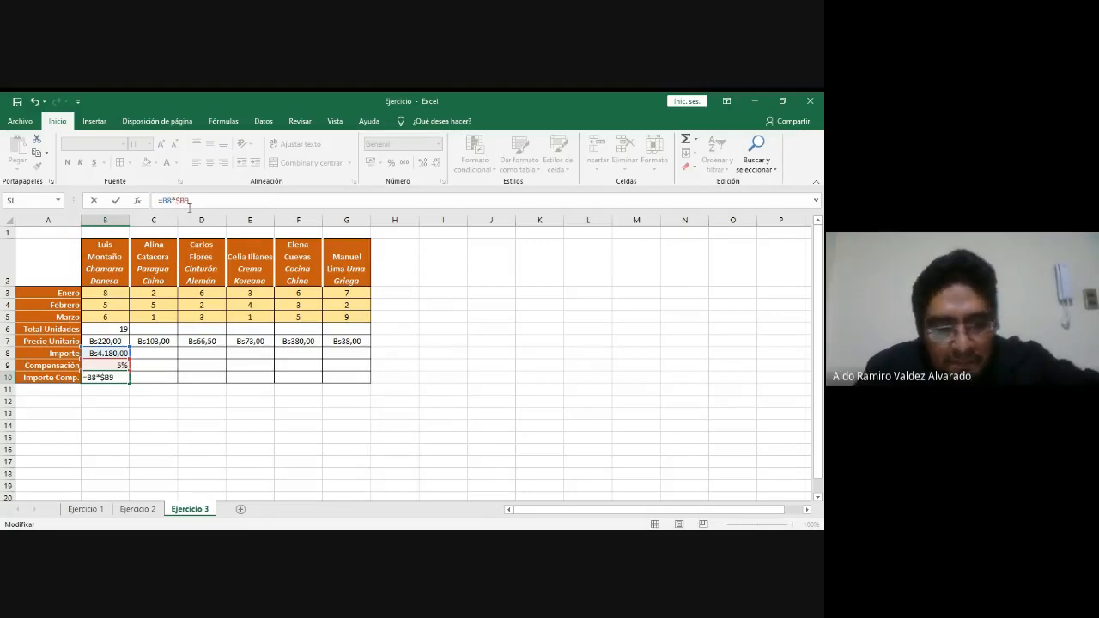
pyautogui.press('Right')
pyautogui.write('$')
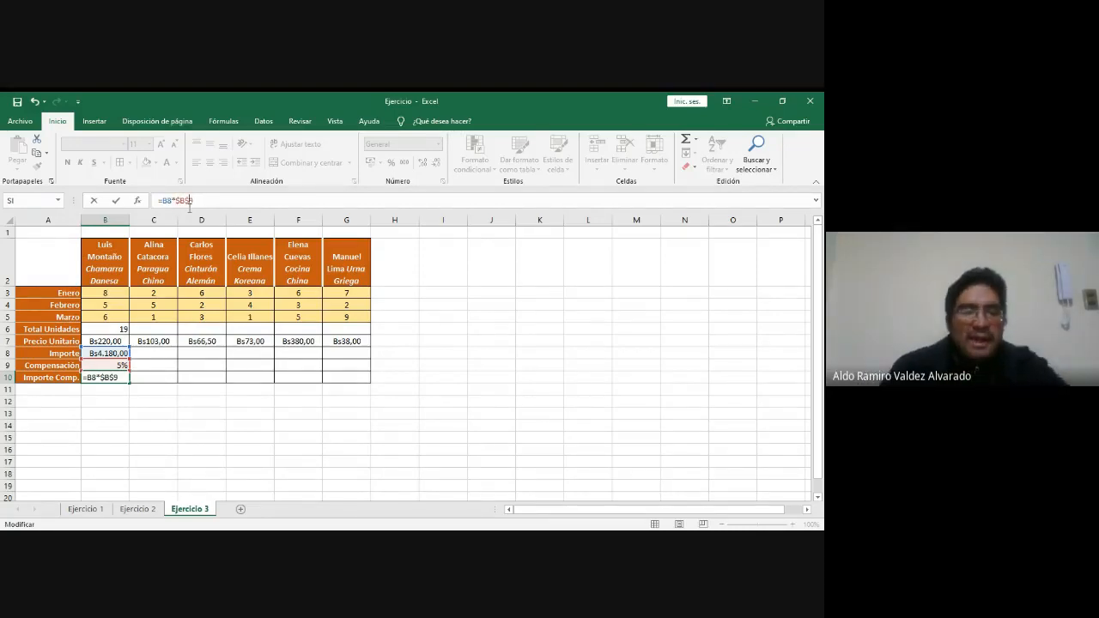
pyautogui.hotkey('alt', 'Tab')
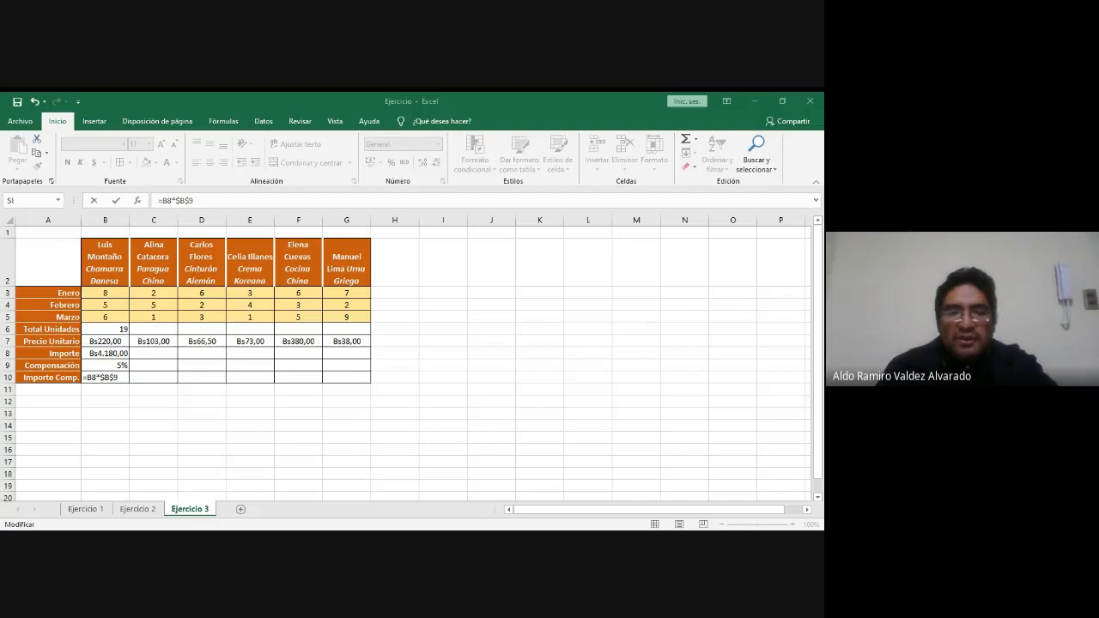
pyautogui.hotkey('alt', 'Tab')
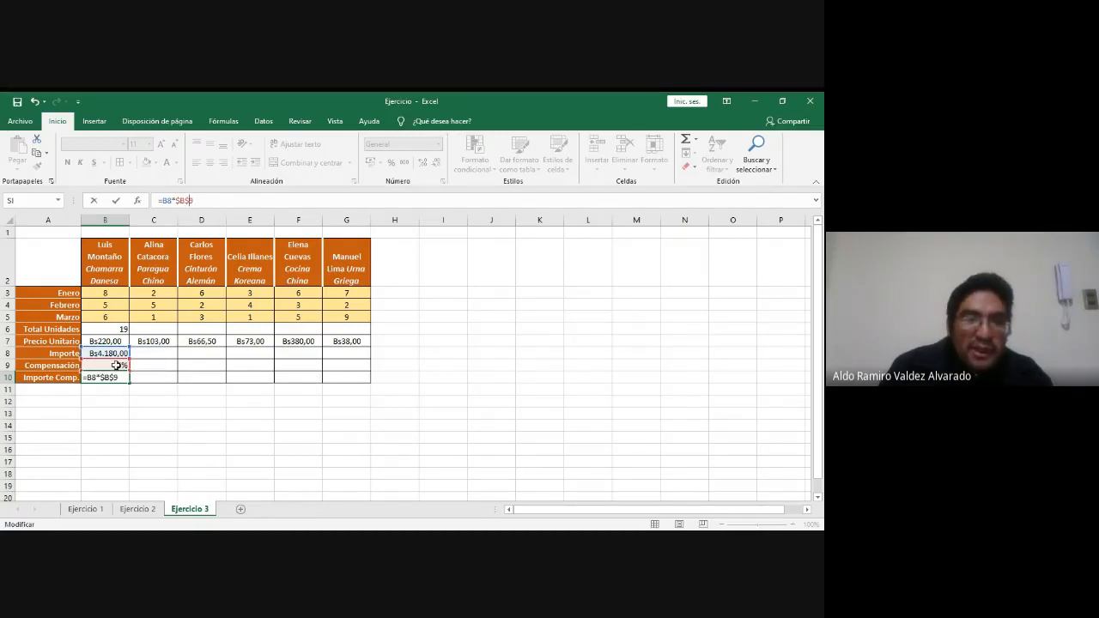
pyautogui.moveTo(175, 202); pyautogui.dragTo(194, 201)
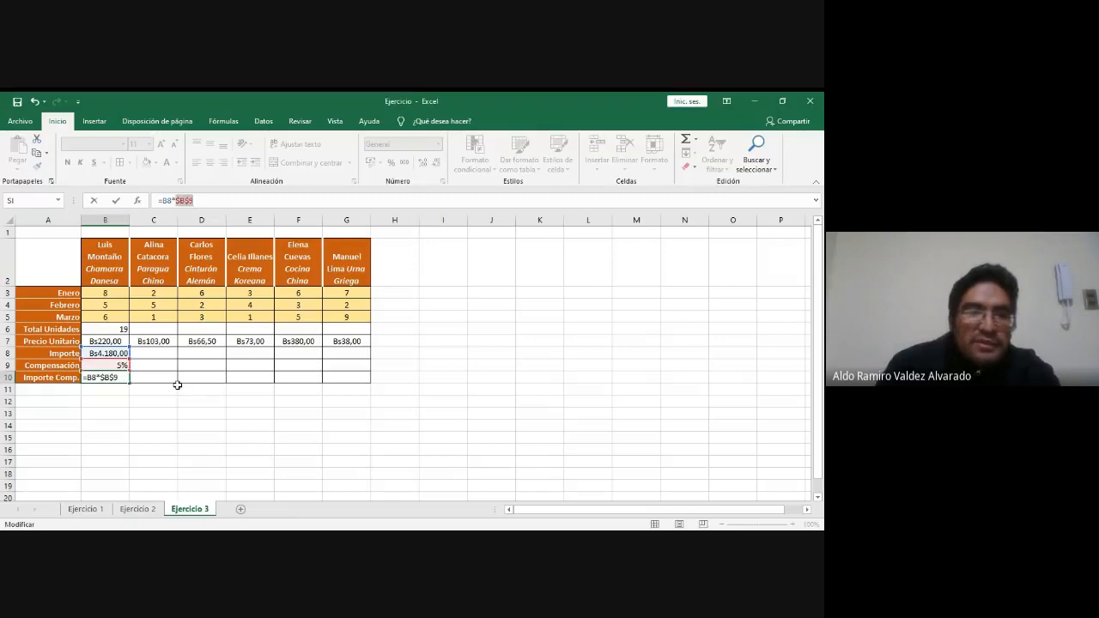
pyautogui.click(226, 203)
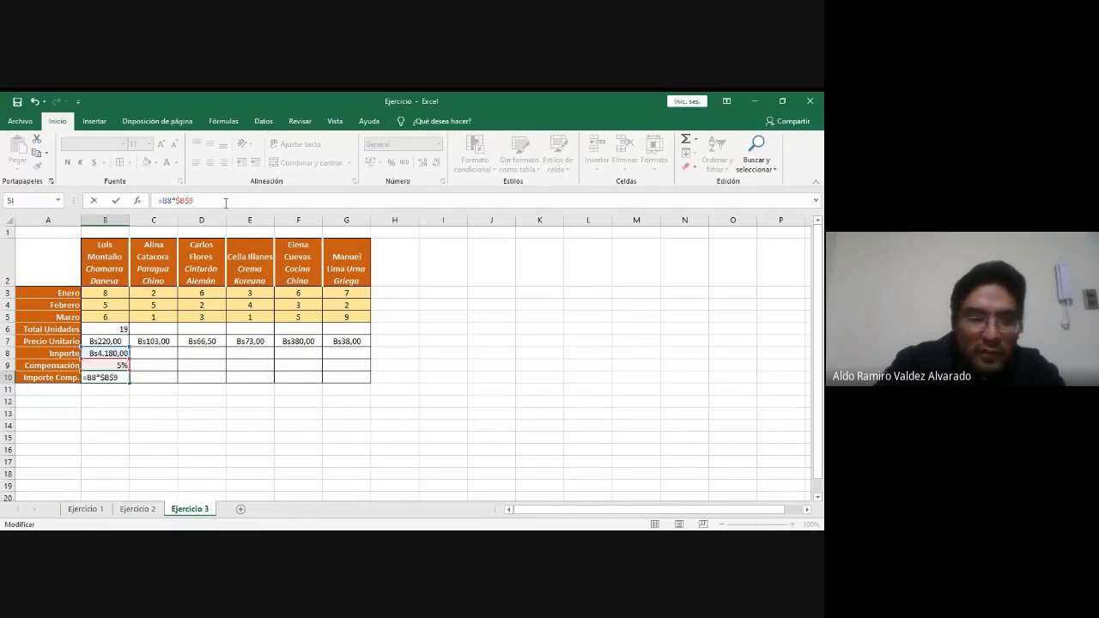
pyautogui.hotkey('ctrl', 'Return')
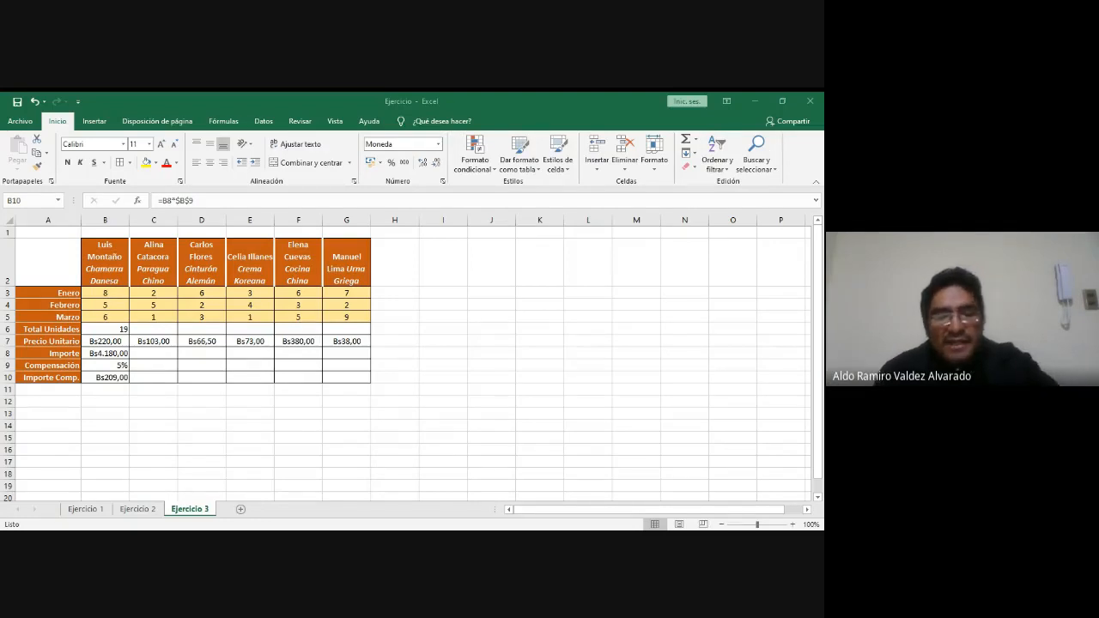
# - Fill the Total Unidades formula from B6 across to G6
pyautogui.click(265, 364)
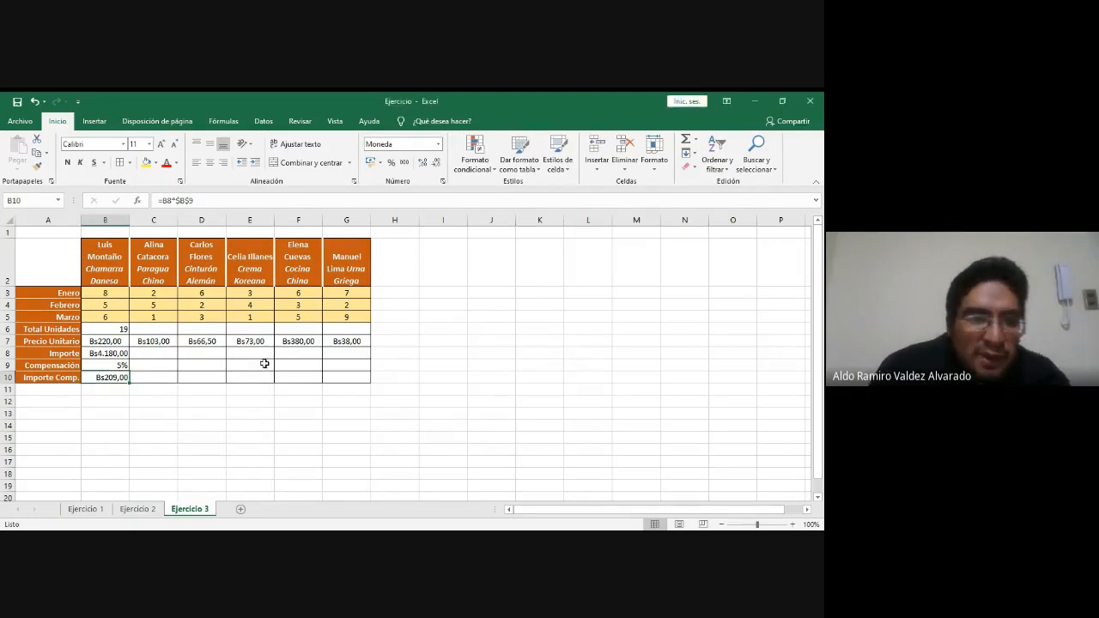
pyautogui.click(122, 329)
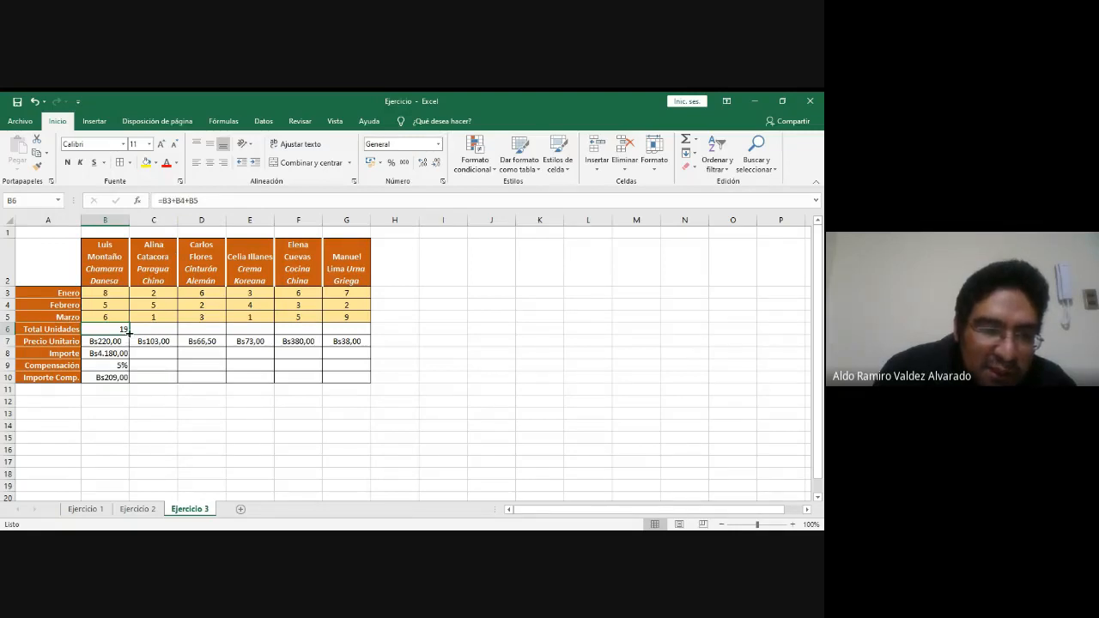
pyautogui.moveTo(129, 333); pyautogui.dragTo(165, 336)
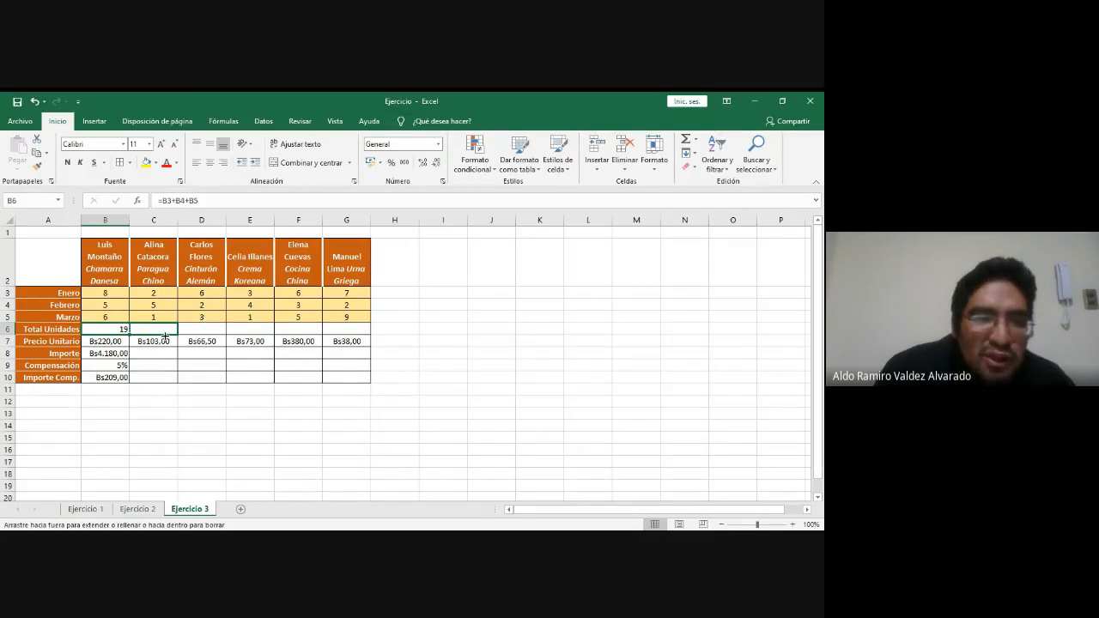
pyautogui.moveTo(165, 337); pyautogui.dragTo(348, 331)
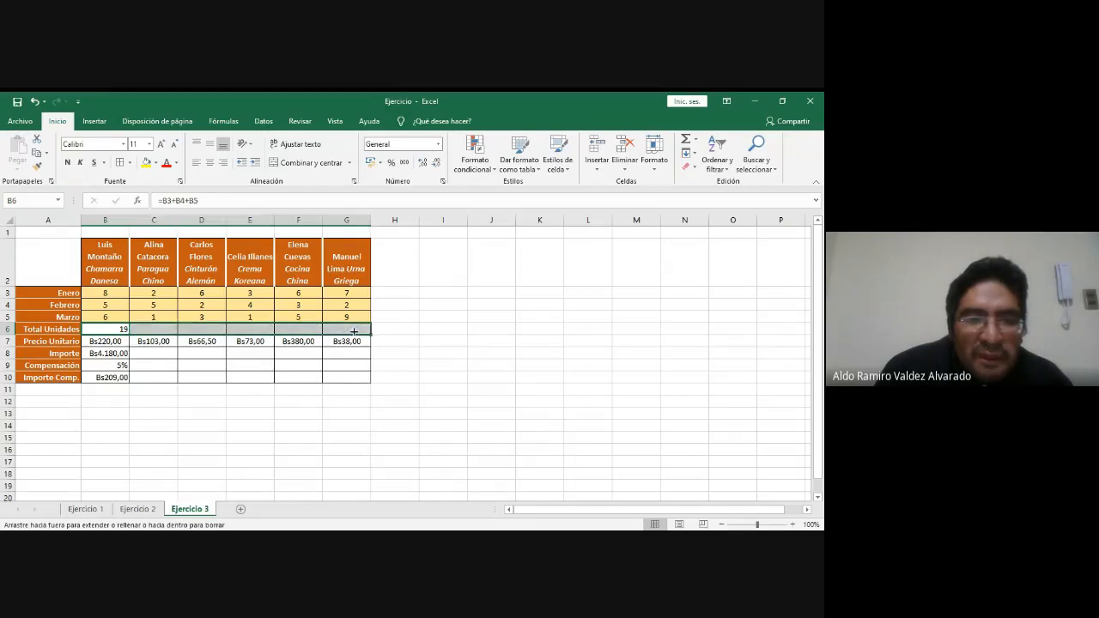
pyautogui.click(347, 331)
pyautogui.click(152, 329)
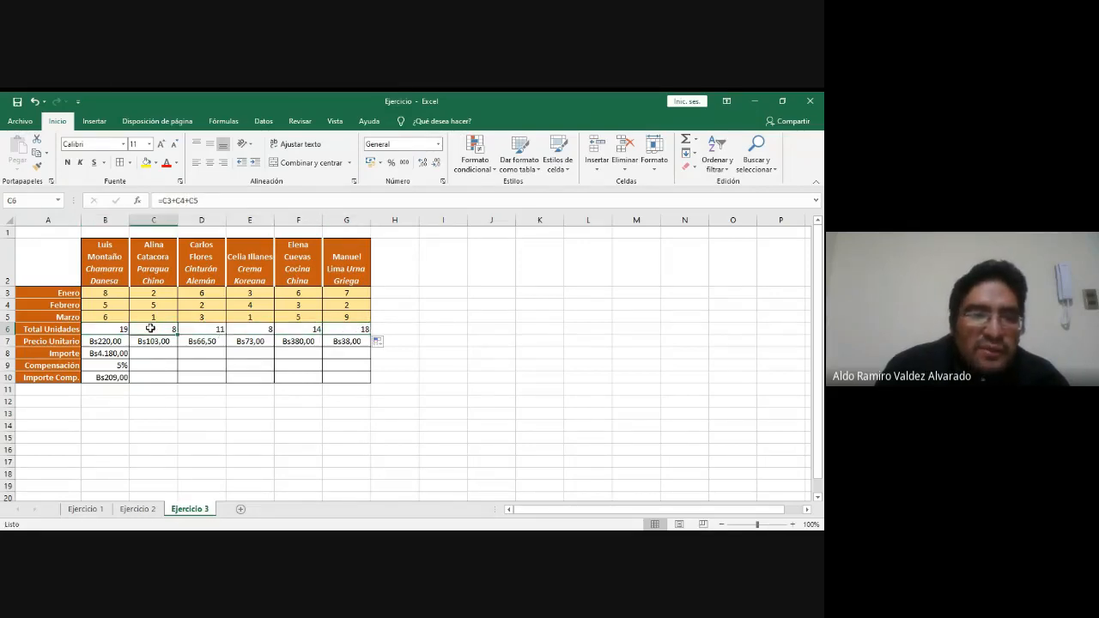
# - Center the Total Unidades values in B6:G6 horizontally
pyautogui.click(110, 330)
pyautogui.moveTo(110, 330); pyautogui.dragTo(352, 331)
pyautogui.click(210, 162)
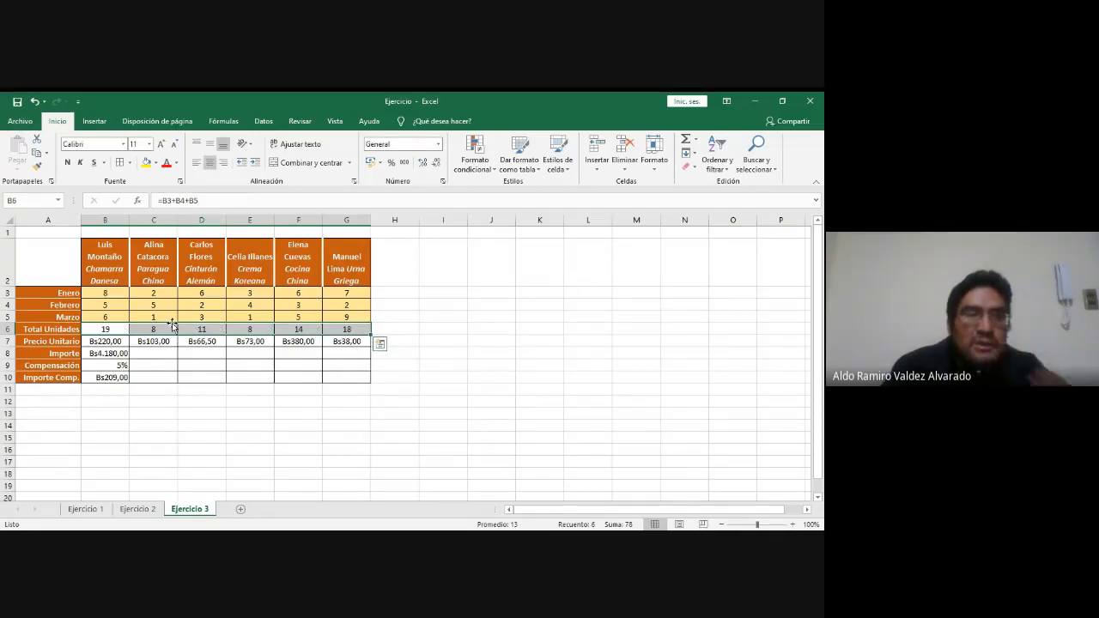
# - Examine the monthly units in columns B to D against the copied Total Unidades formulas in C6 and D6
pyautogui.click(157, 292)
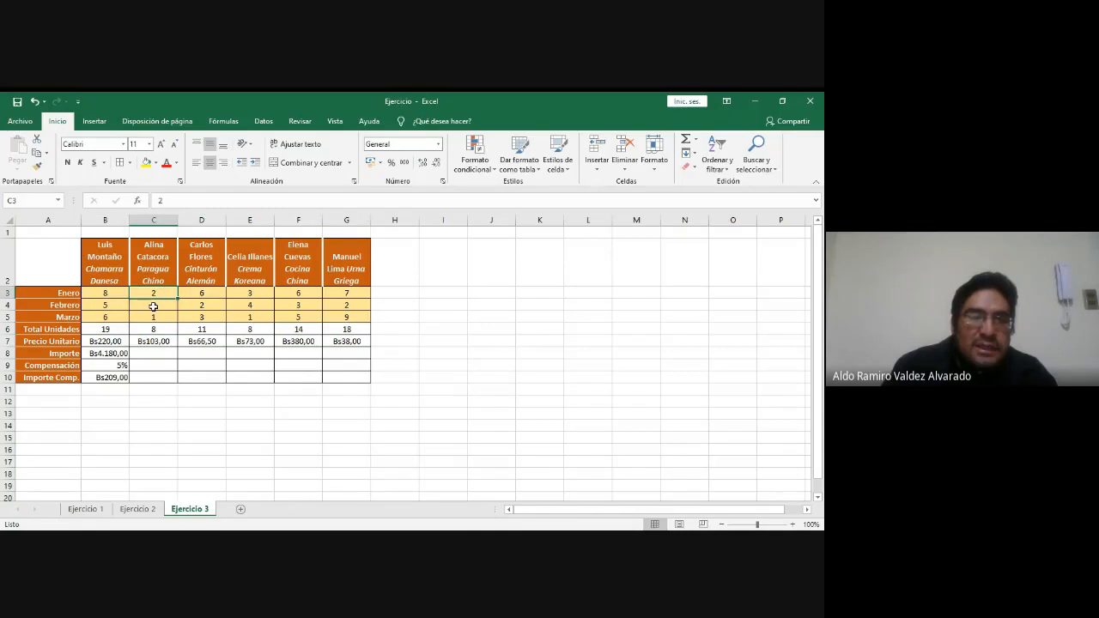
pyautogui.click(155, 329)
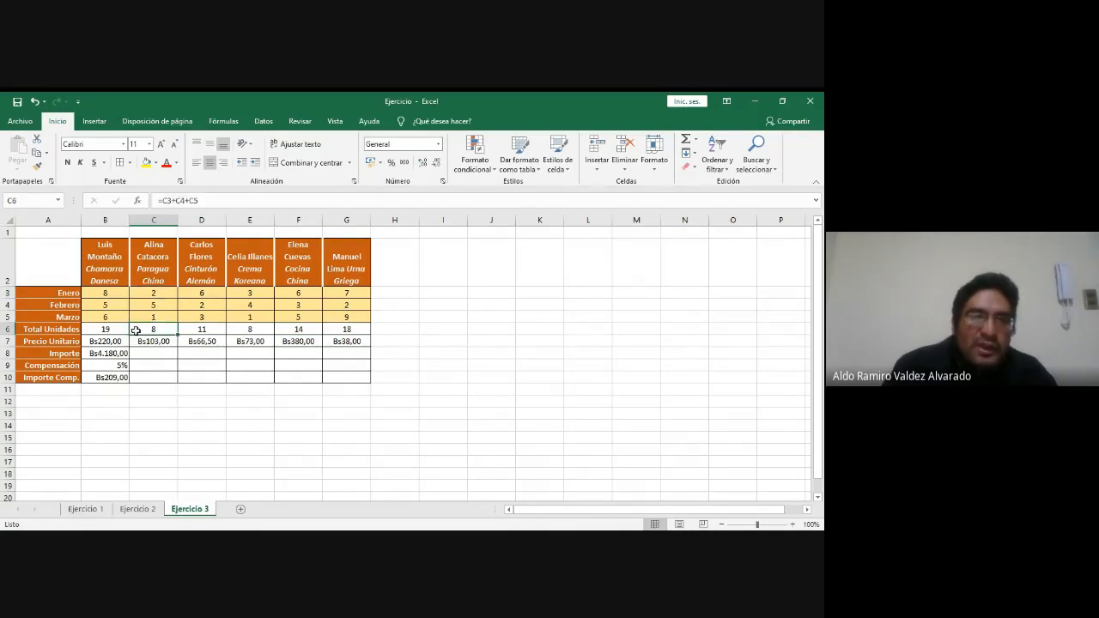
pyautogui.click(109, 294)
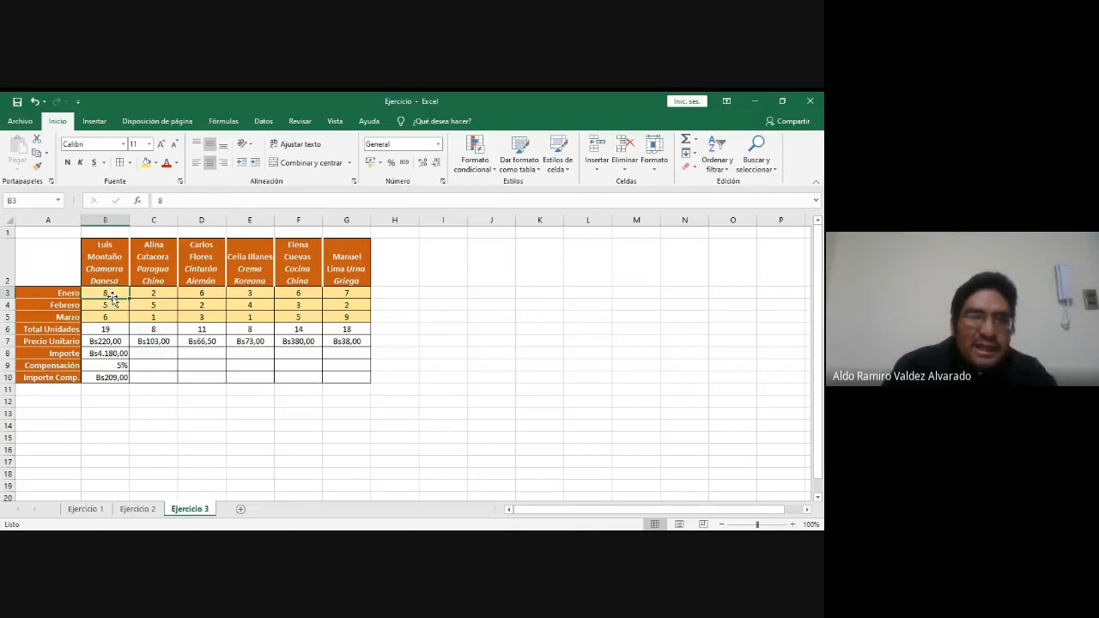
pyautogui.click(117, 308)
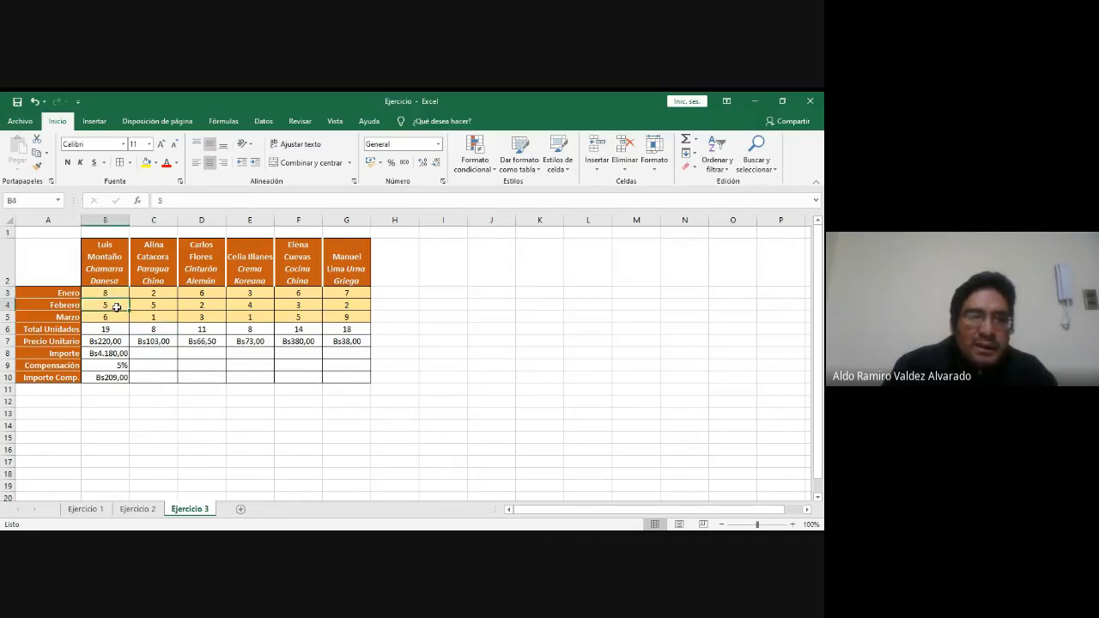
pyautogui.click(114, 321)
pyautogui.click(156, 293)
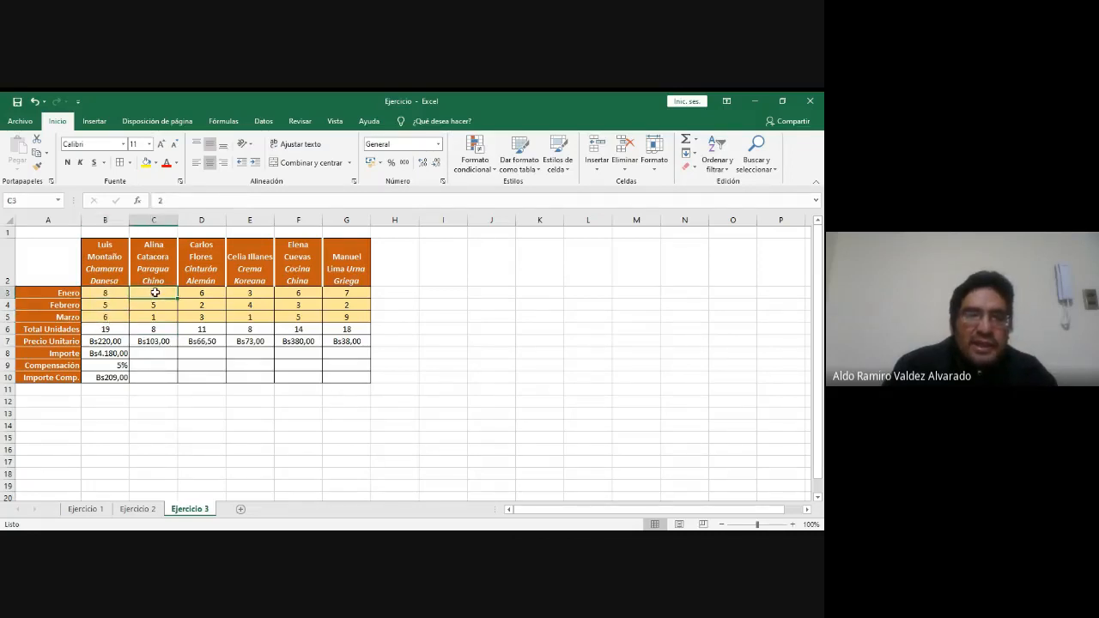
pyautogui.click(152, 305)
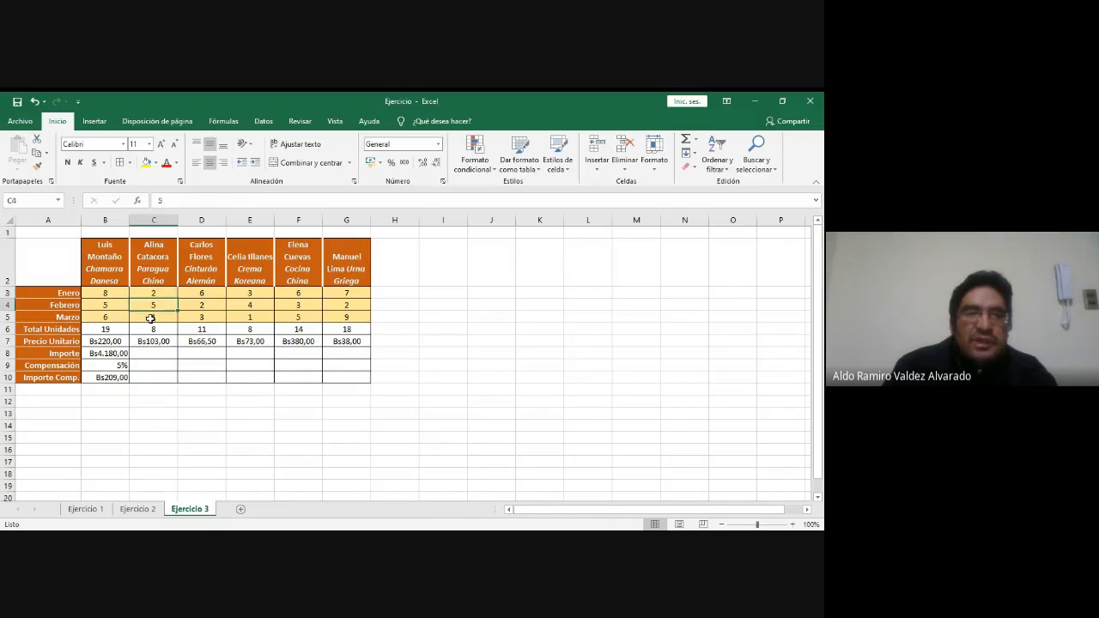
pyautogui.click(150, 317)
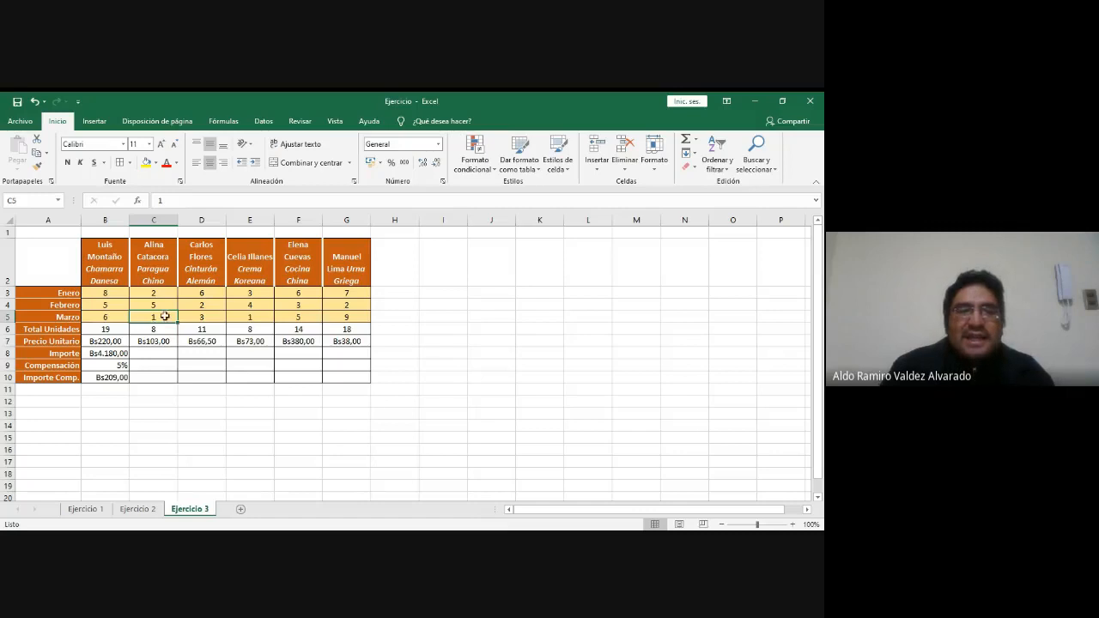
pyautogui.click(191, 294)
pyautogui.click(192, 307)
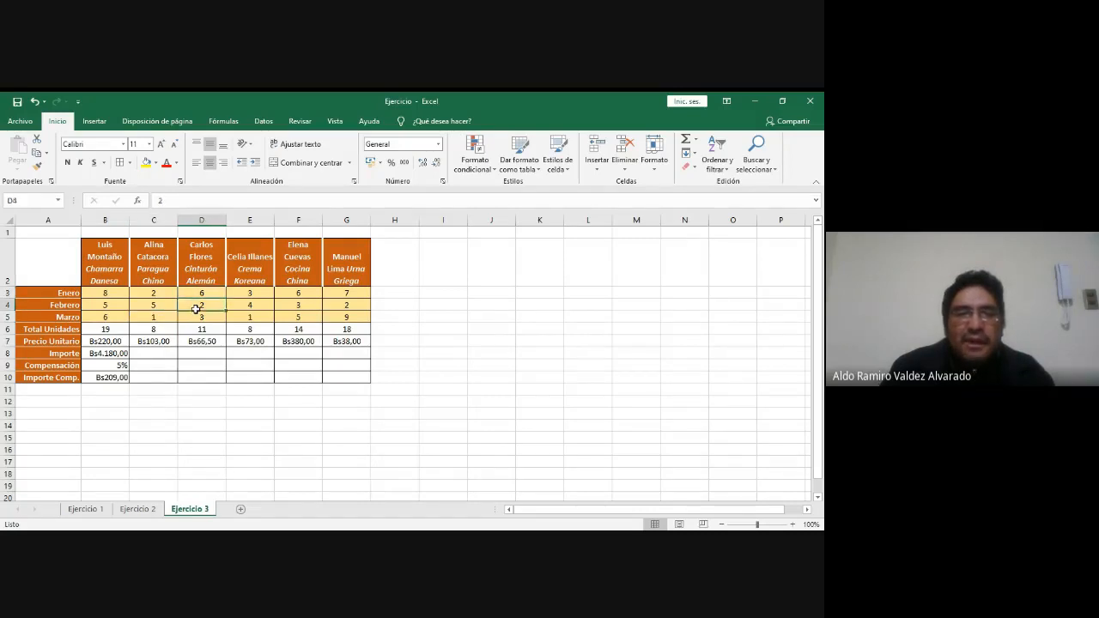
pyautogui.click(194, 317)
pyautogui.click(196, 330)
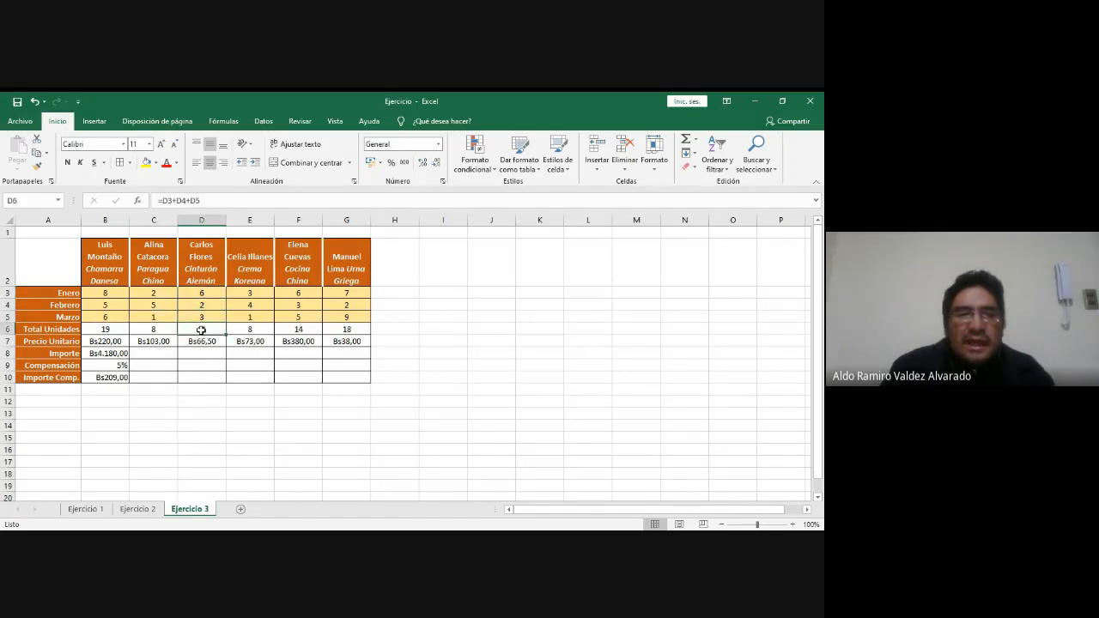
# - Check the copied Total Unidades formulas in E6, F6 and G6
pyautogui.click(242, 328)
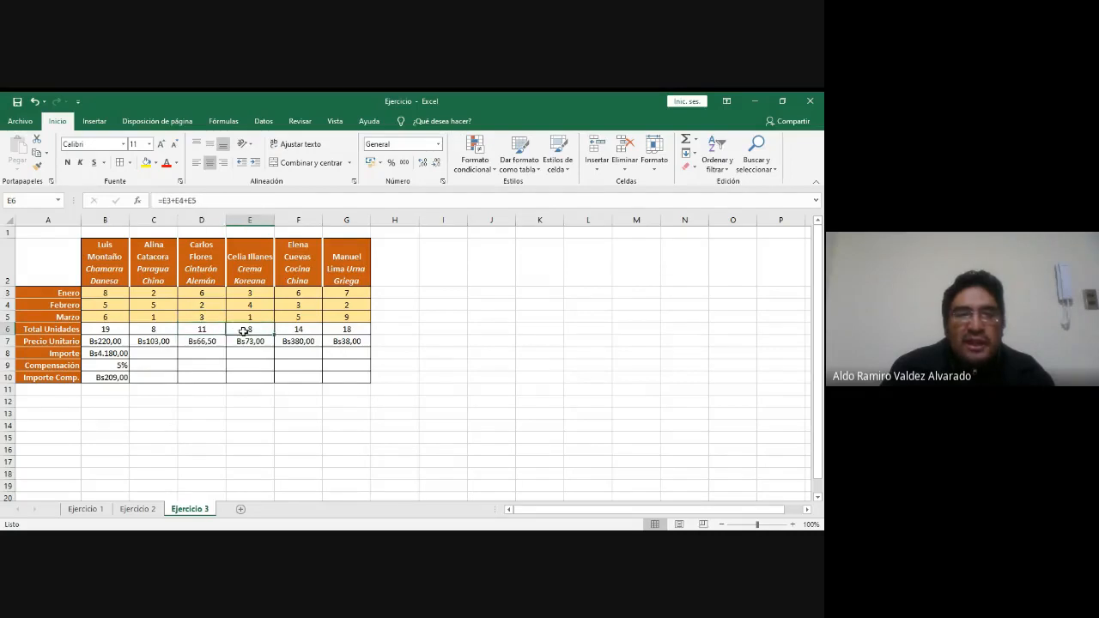
pyautogui.click(297, 330)
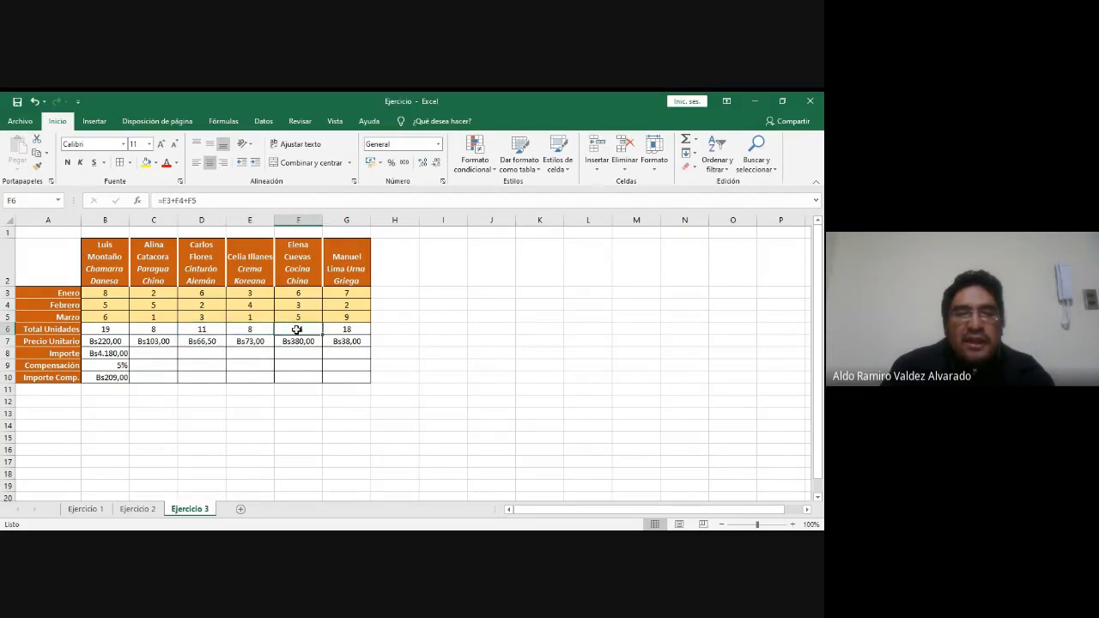
pyautogui.click(337, 329)
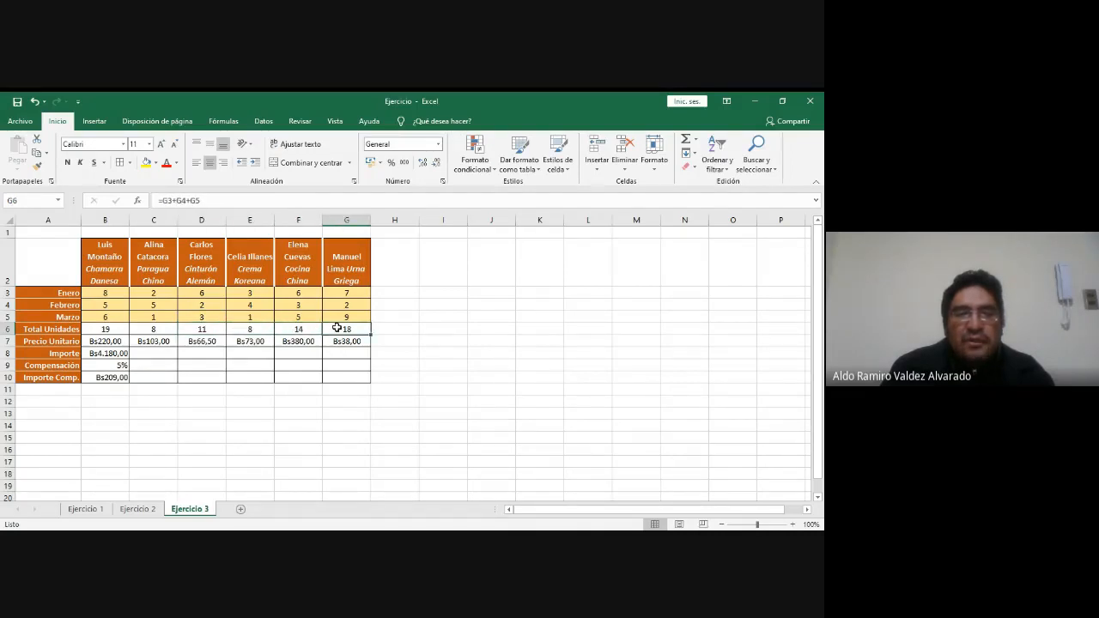
# - Fill the Importe formula from B8 across to G8 and check the copied formulas in C8 and D8
pyautogui.click(103, 354)
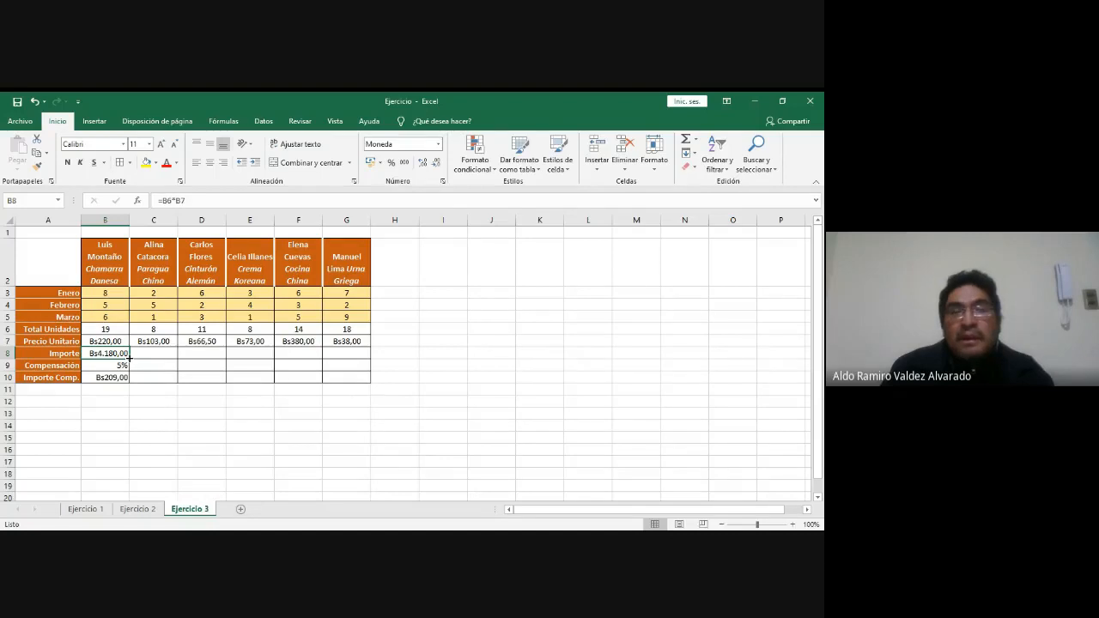
pyautogui.moveTo(130, 359); pyautogui.dragTo(369, 359)
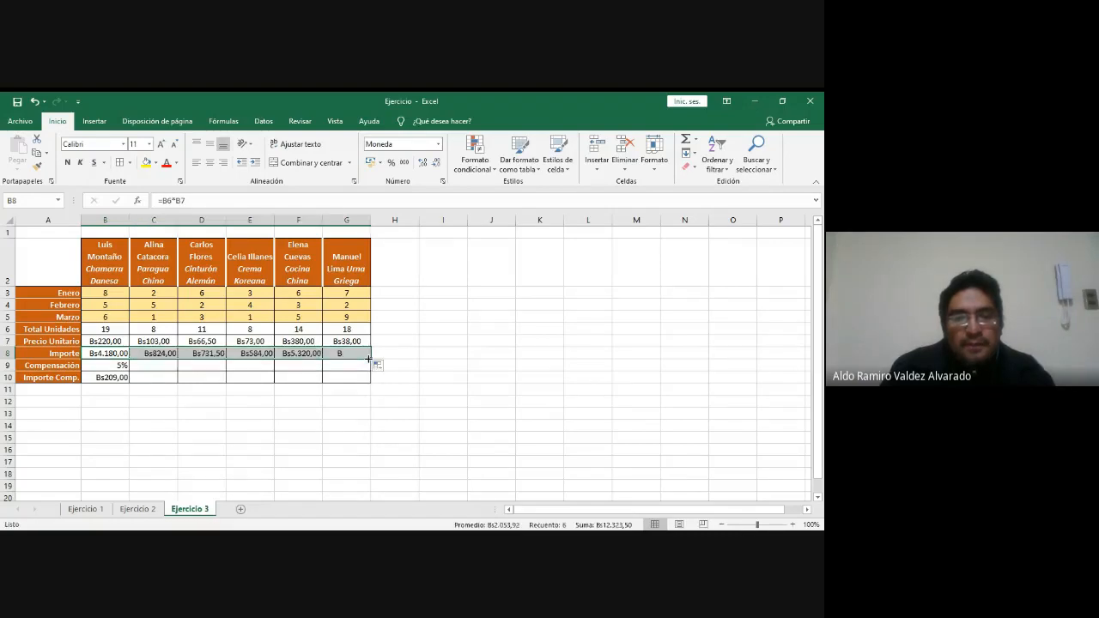
pyautogui.click(112, 354)
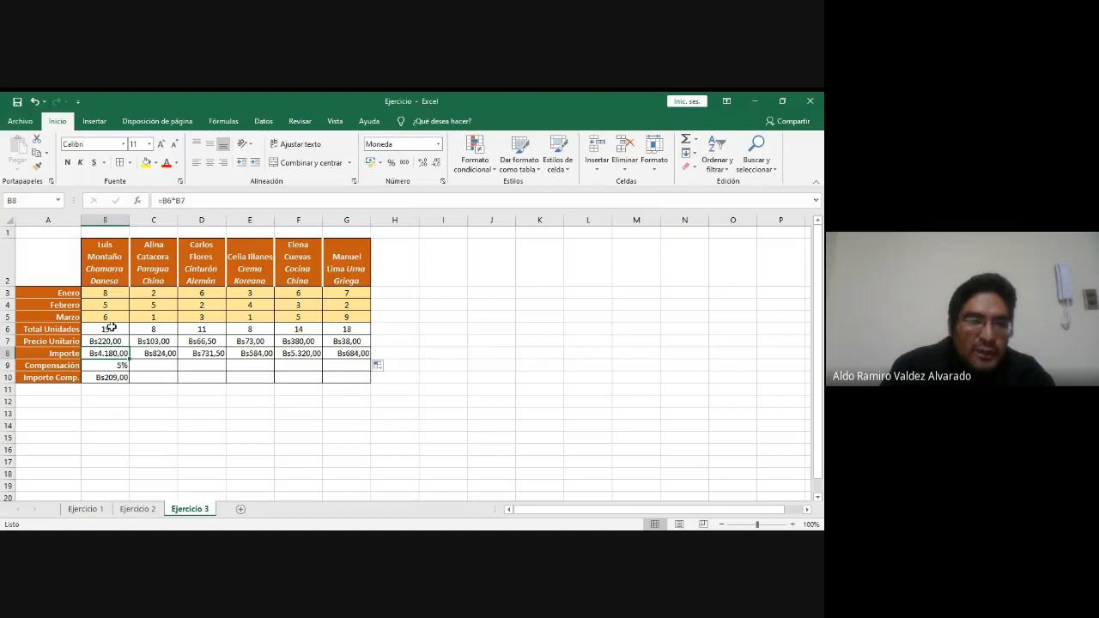
pyautogui.click(155, 354)
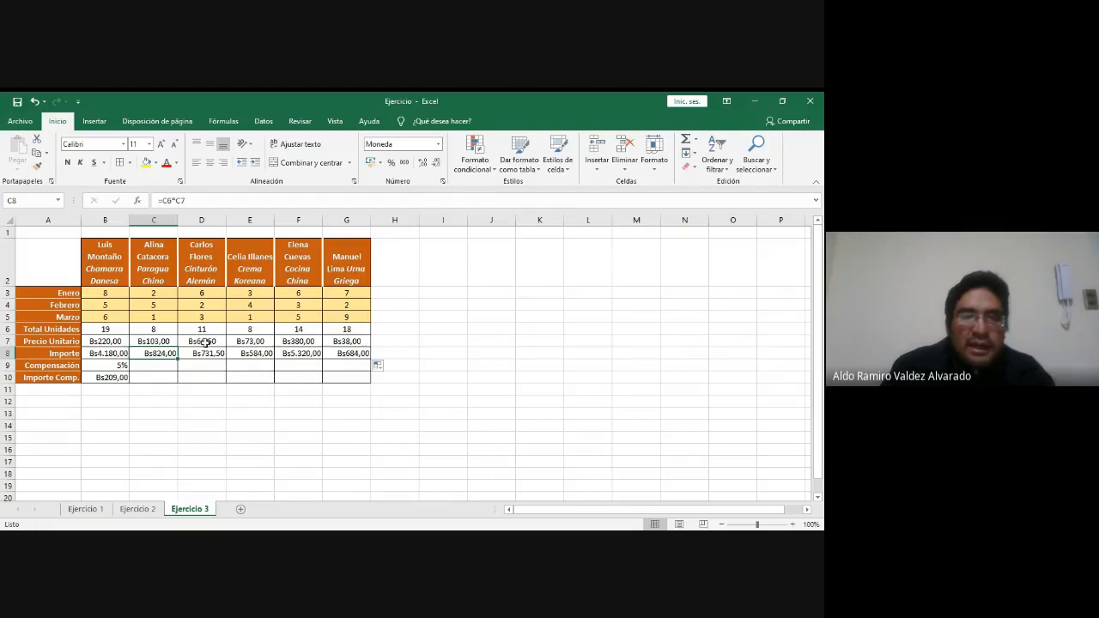
pyautogui.click(201, 353)
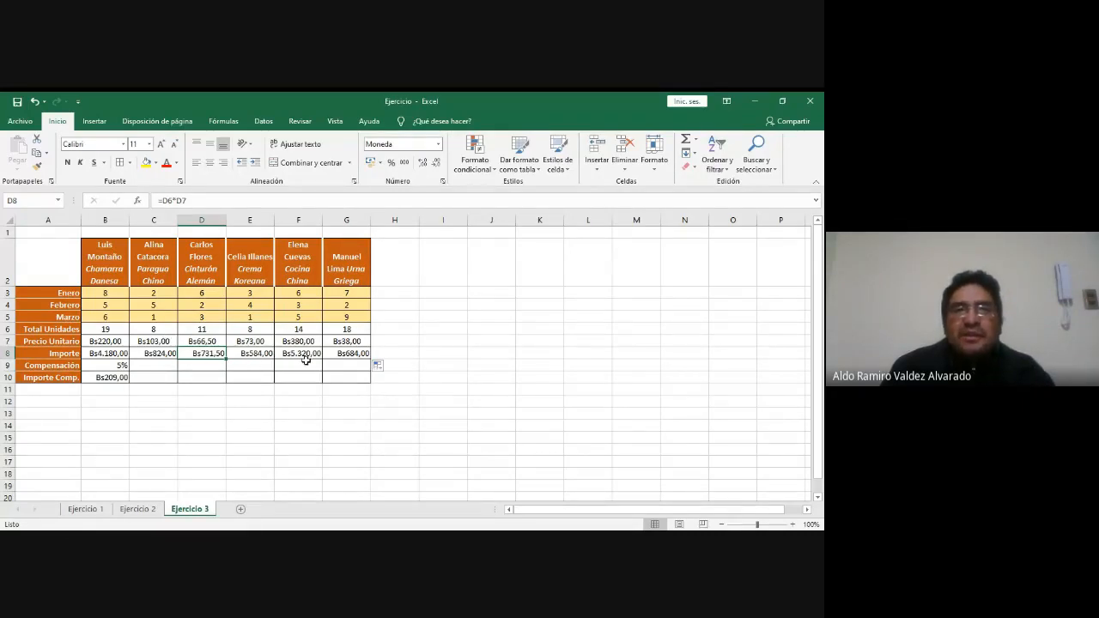
# - Fill the Importe Comp. formula from B10 across to G10 and check the copies in C10, D10 and E10
pyautogui.click(149, 375)
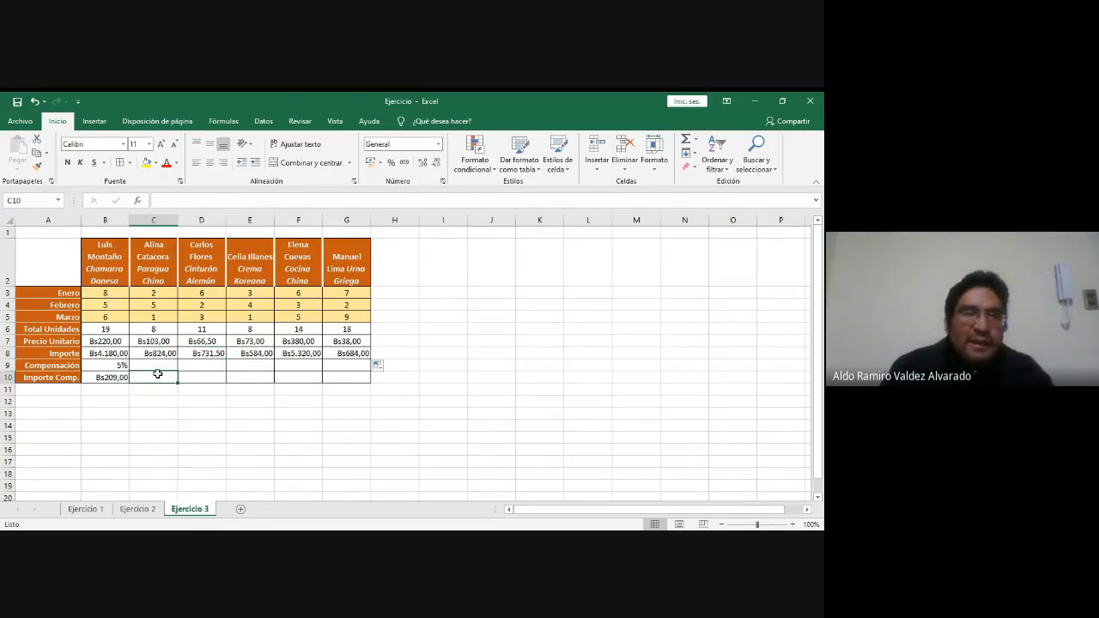
pyautogui.click(109, 378)
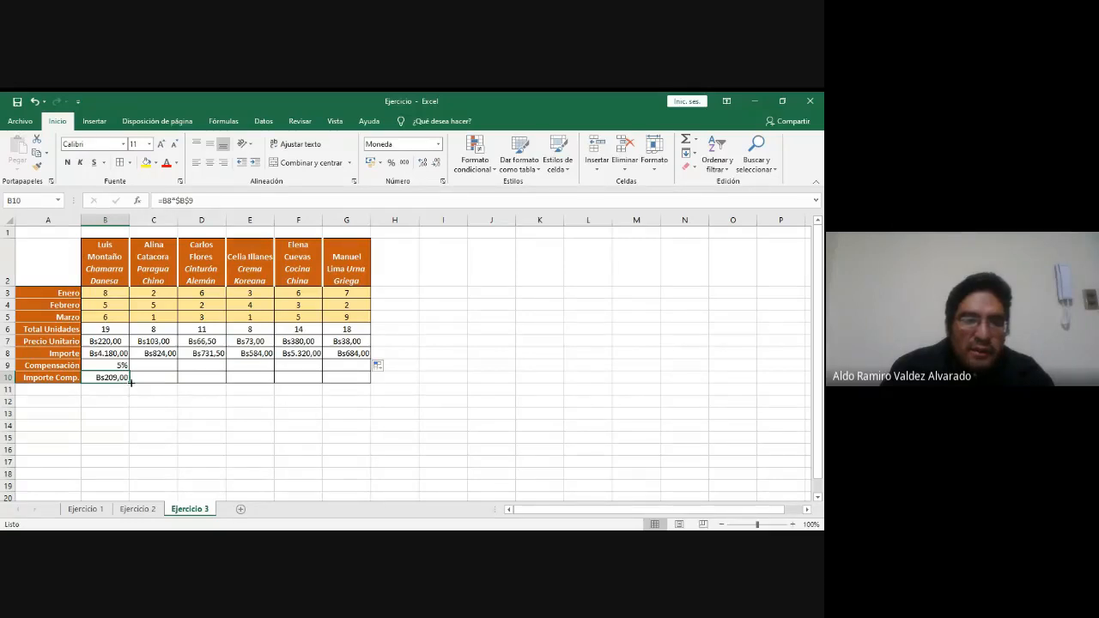
pyautogui.moveTo(130, 383); pyautogui.dragTo(365, 384)
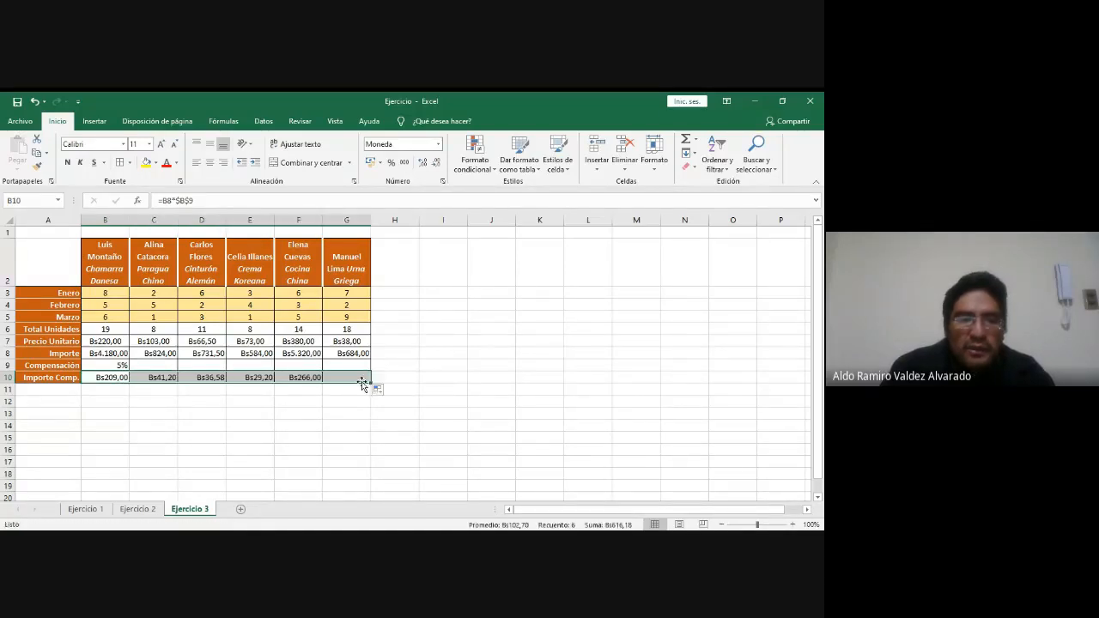
pyautogui.click(150, 378)
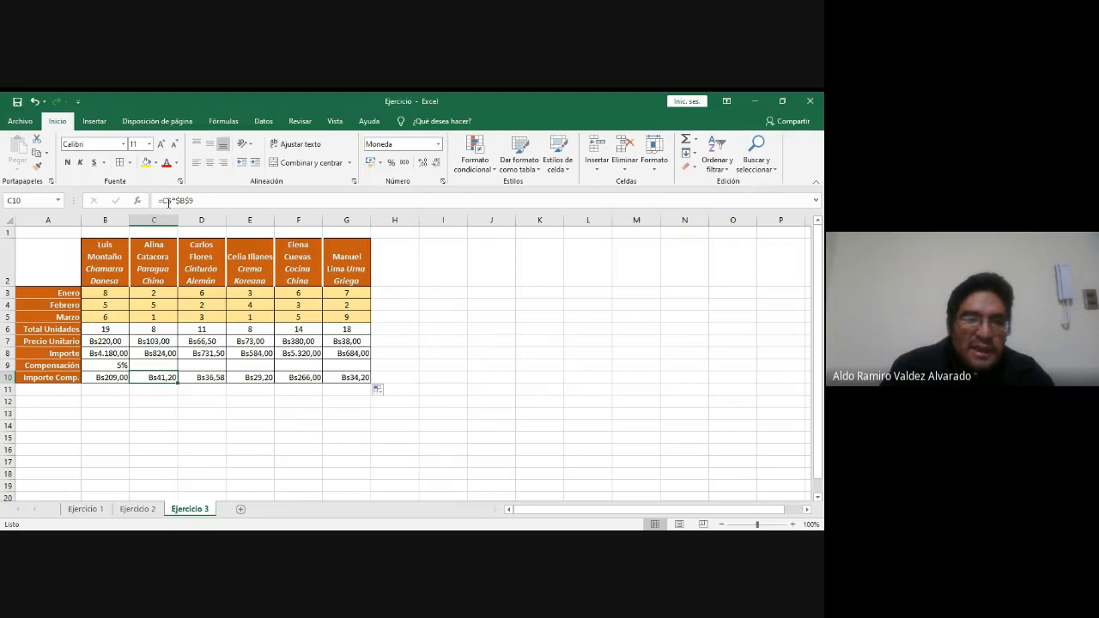
pyautogui.click(210, 377)
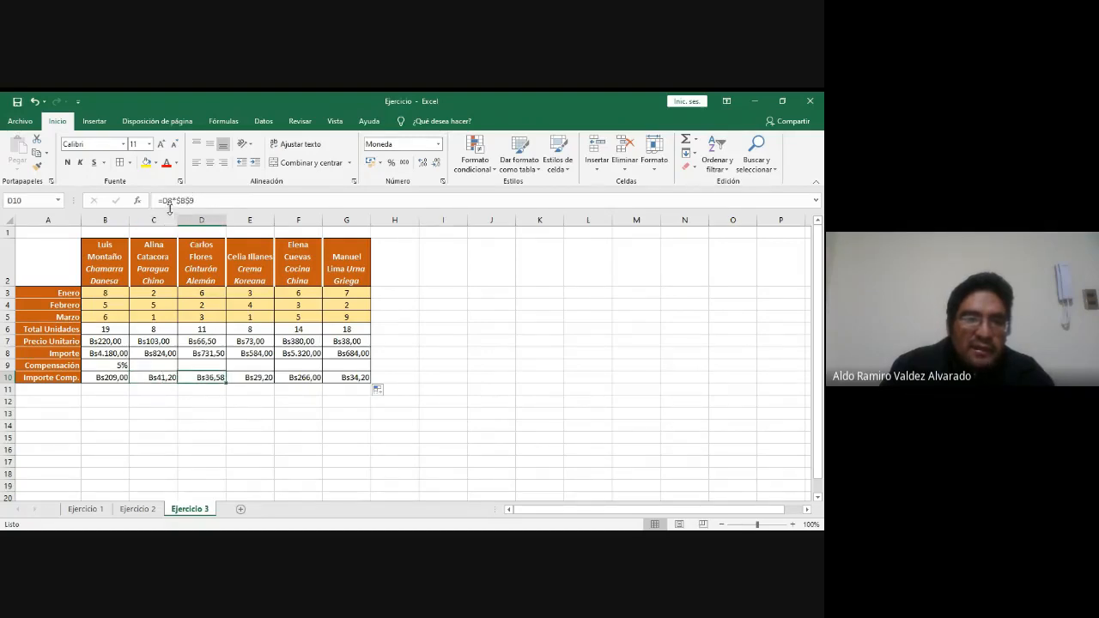
pyautogui.click(256, 354)
pyautogui.click(256, 378)
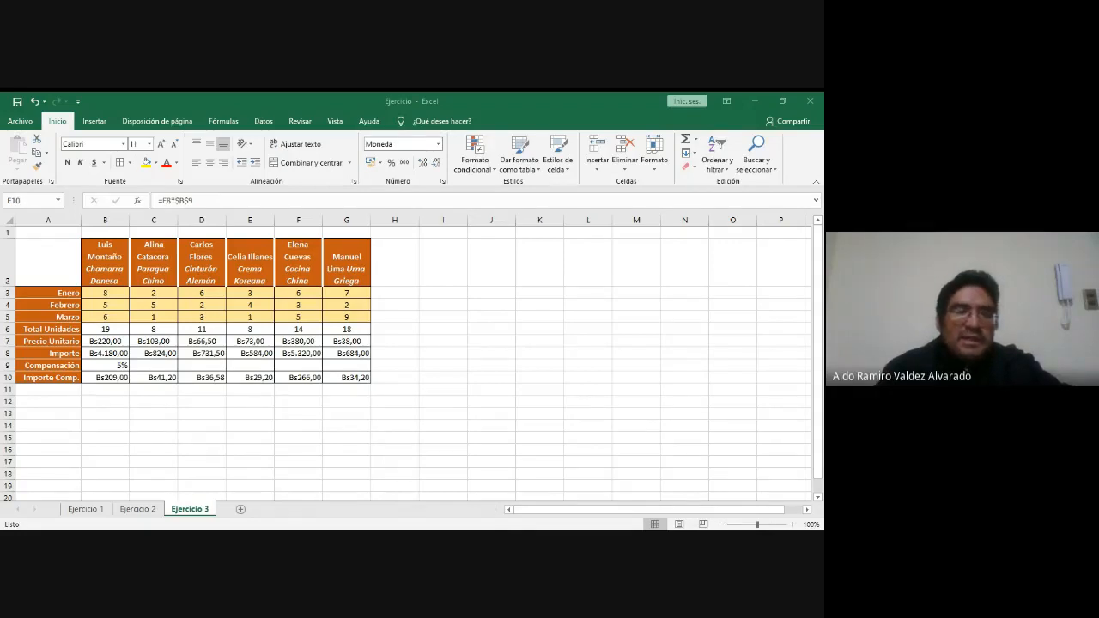
# - Add a new sheet after Ejercicio 3 and copy the table of companies and garment quantities from the other workbook
pyautogui.hotkey('alt', 'Tab')
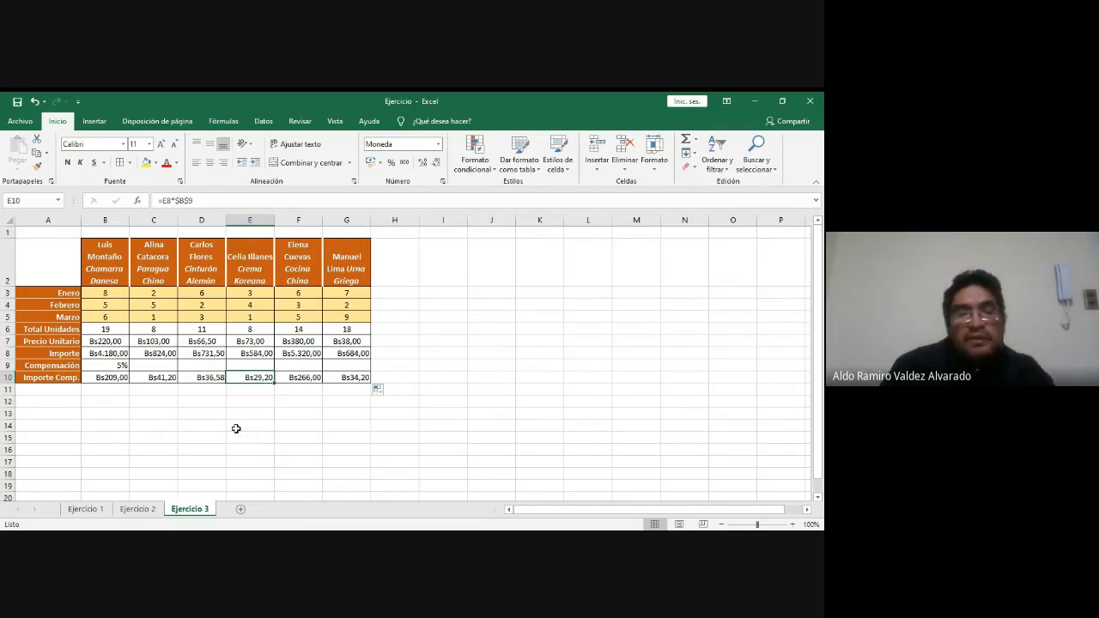
pyautogui.click(240, 510)
pyautogui.hotkey('alt', 'Tab')
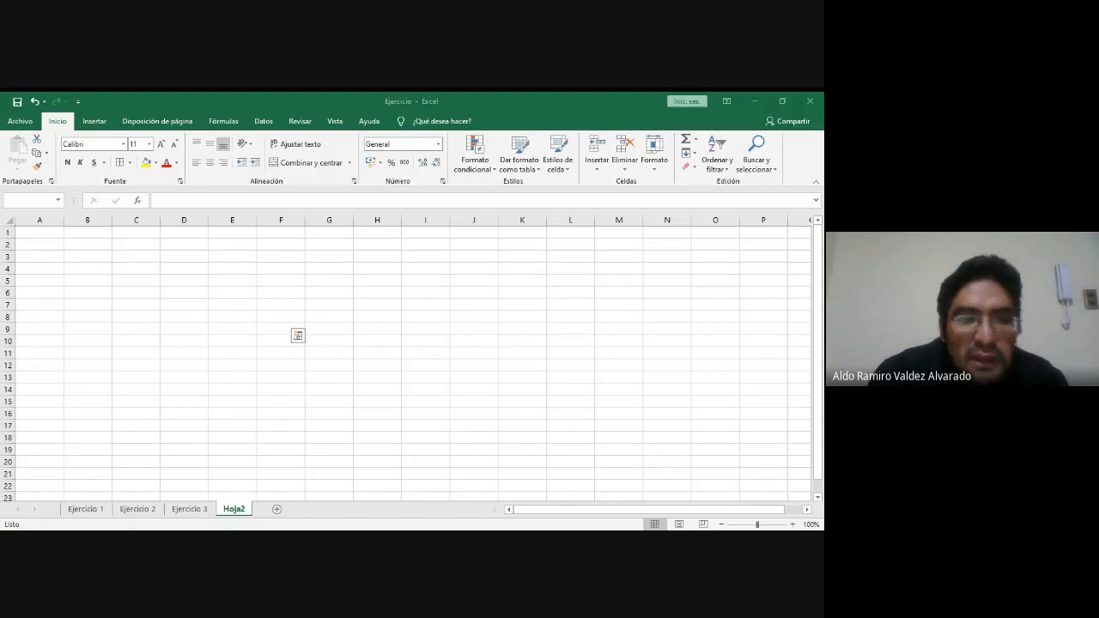
pyautogui.rightClick(266, 250)
pyautogui.click(296, 282)
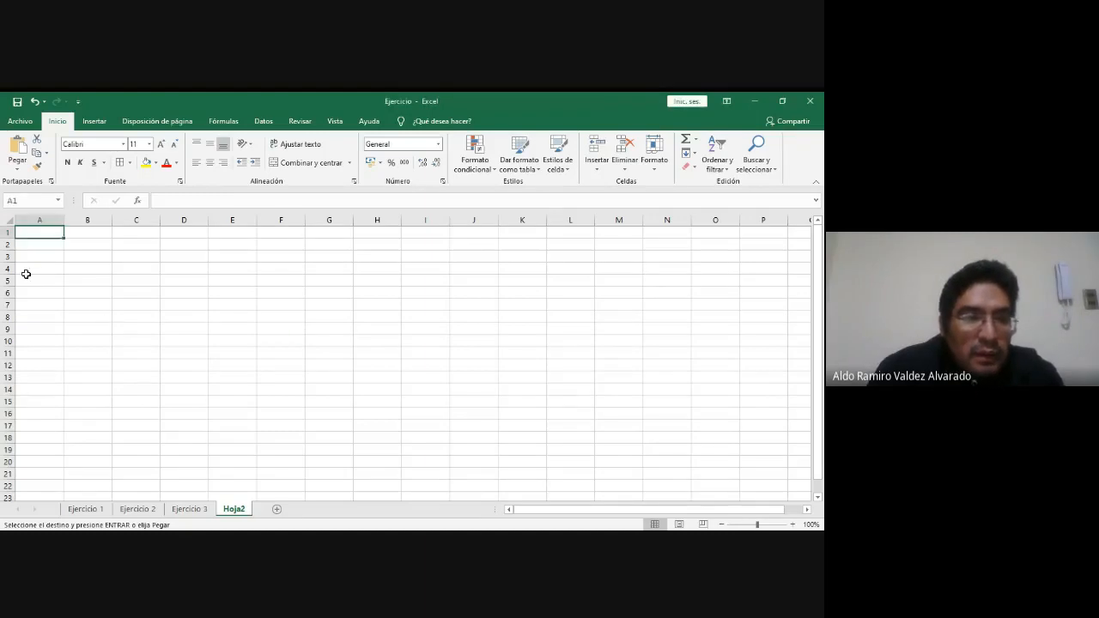
# - Paste the copied table at A2 of the new sheet and widen column A to fit the company names
pyautogui.click(30, 245)
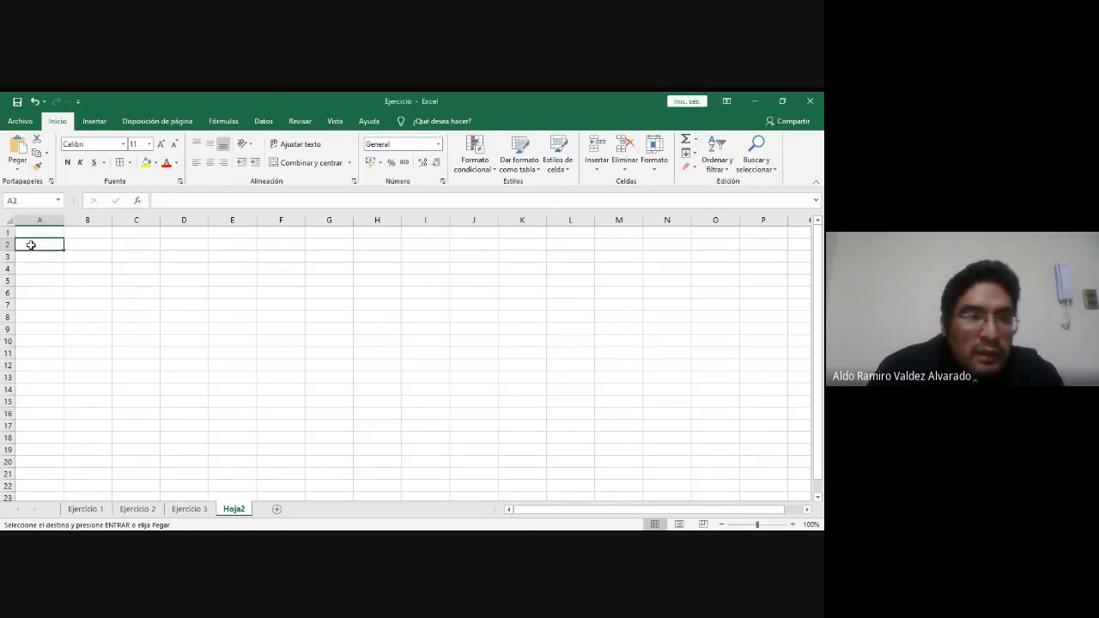
pyautogui.click(17, 168)
pyautogui.click(69, 197)
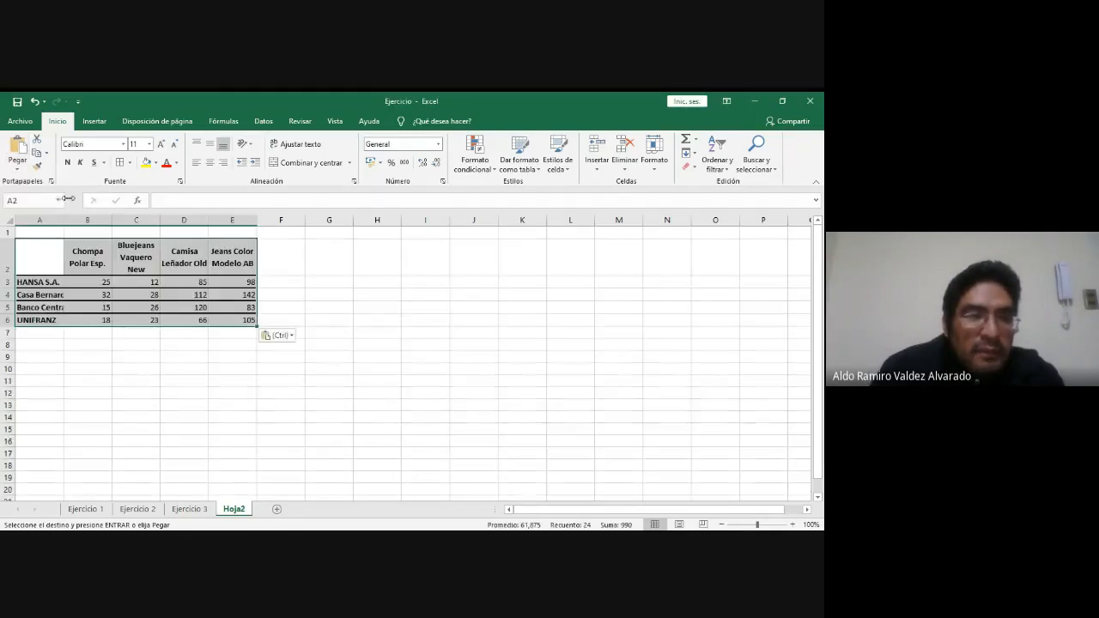
pyautogui.click(165, 352)
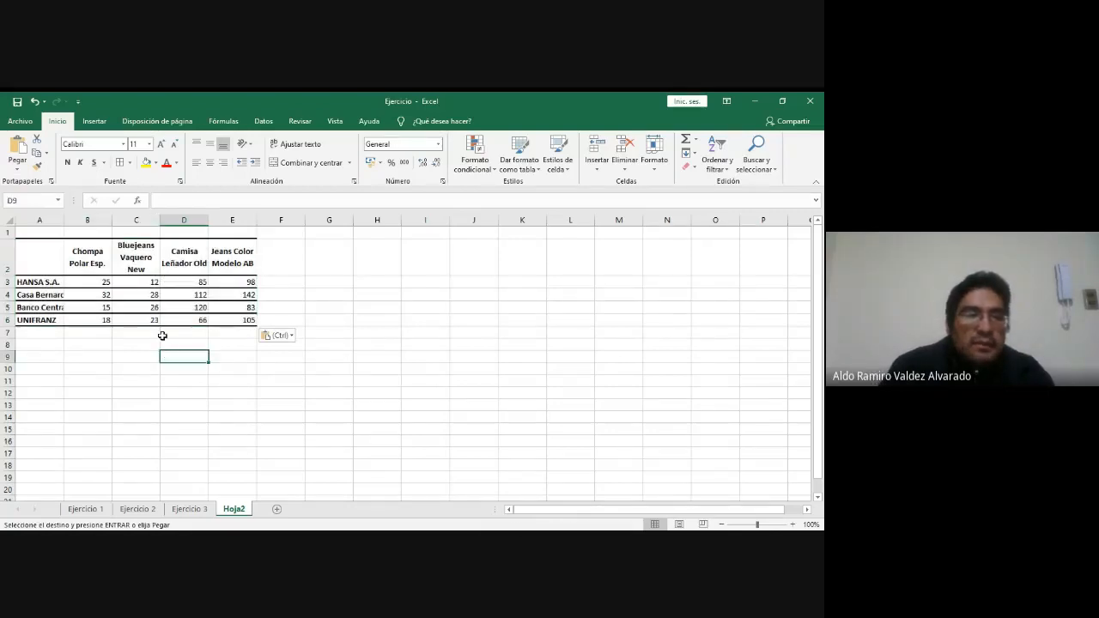
pyautogui.moveTo(64, 220); pyautogui.dragTo(93, 220)
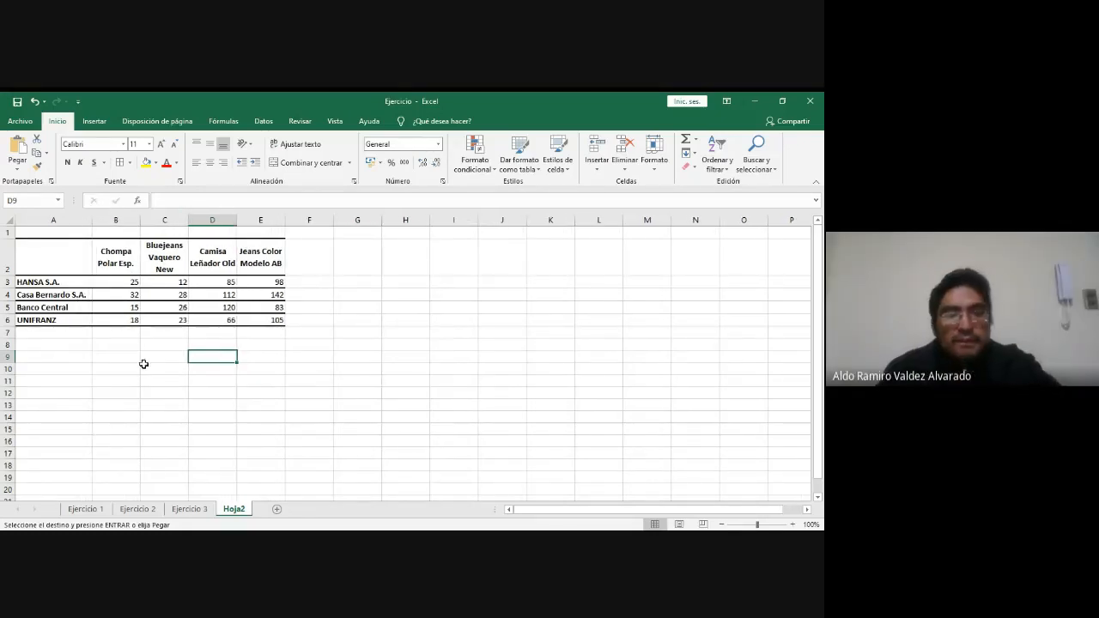
pyautogui.hotkey('alt', 'Tab')
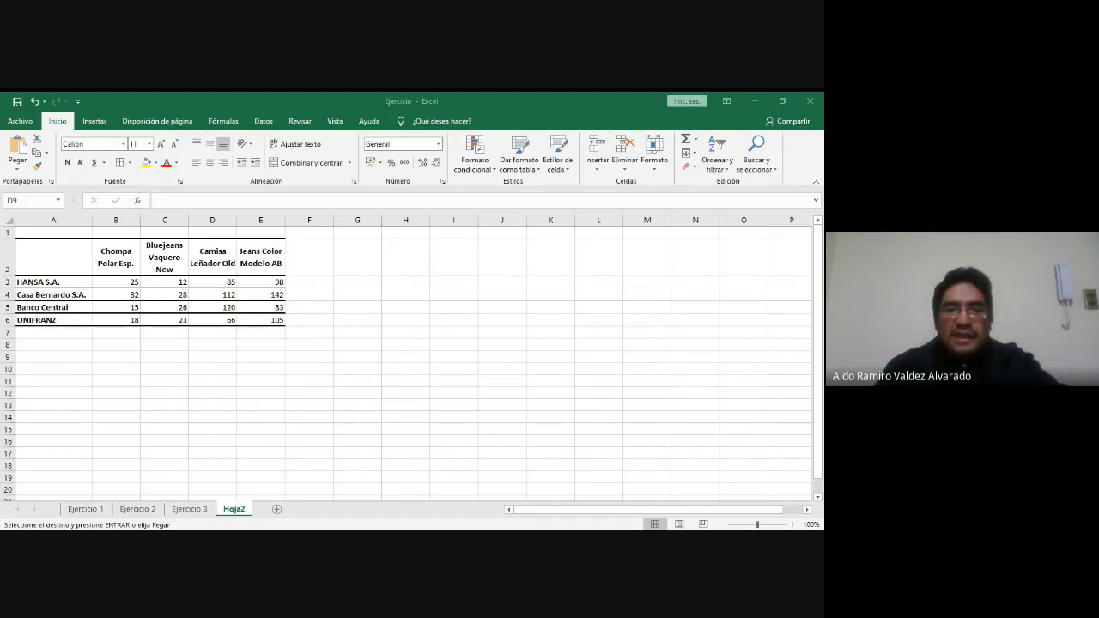
pyautogui.hotkey('alt', 'Tab')
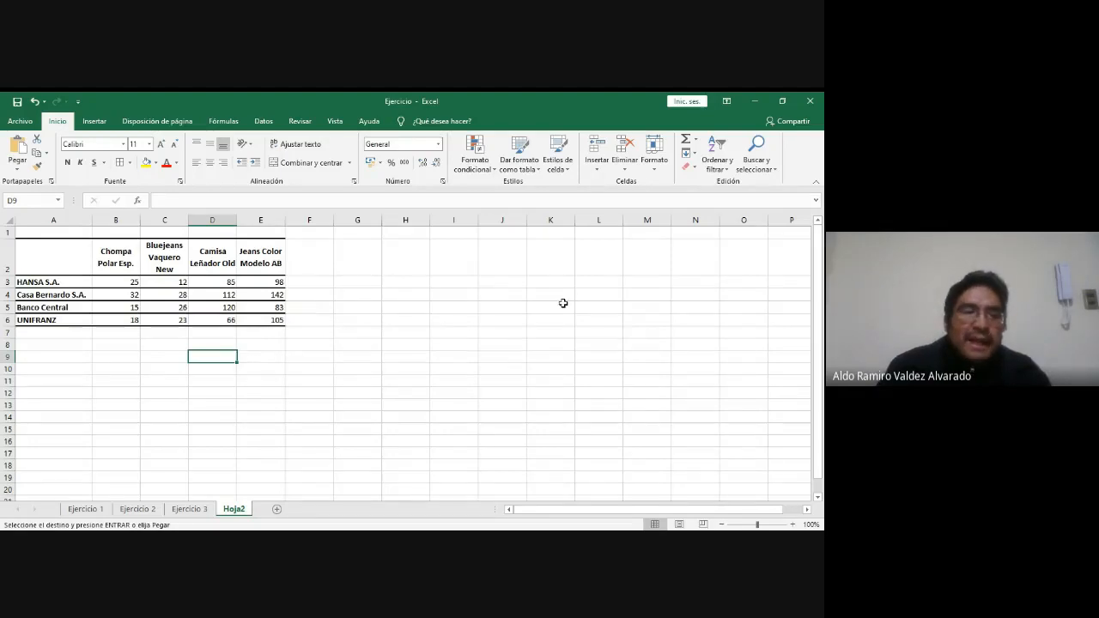
pyautogui.click(125, 262)
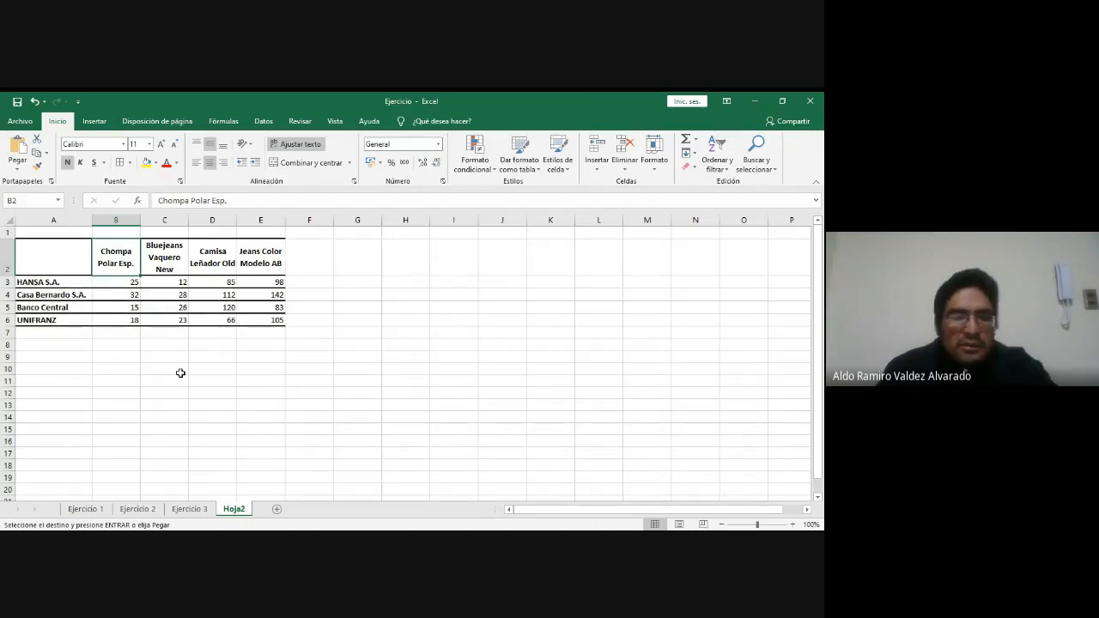
# - Copy the Precio Unitario row from the other workbook and paste it starting at A8 of Hoja2
pyautogui.hotkey('alt', 'Tab')
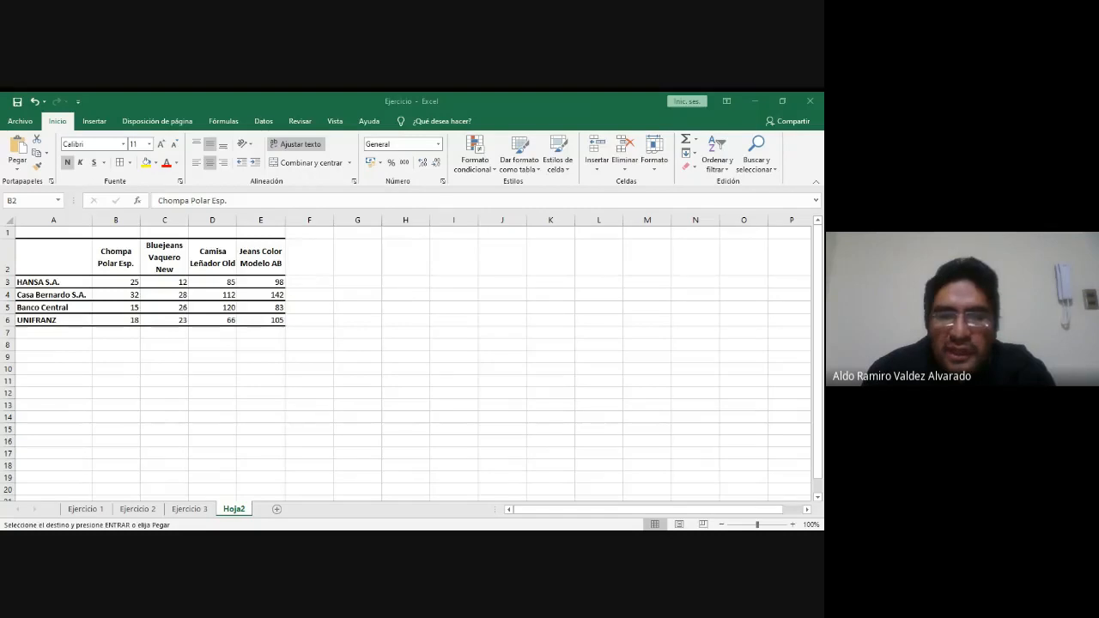
pyautogui.moveTo(115, 257); pyautogui.dragTo(260, 319)
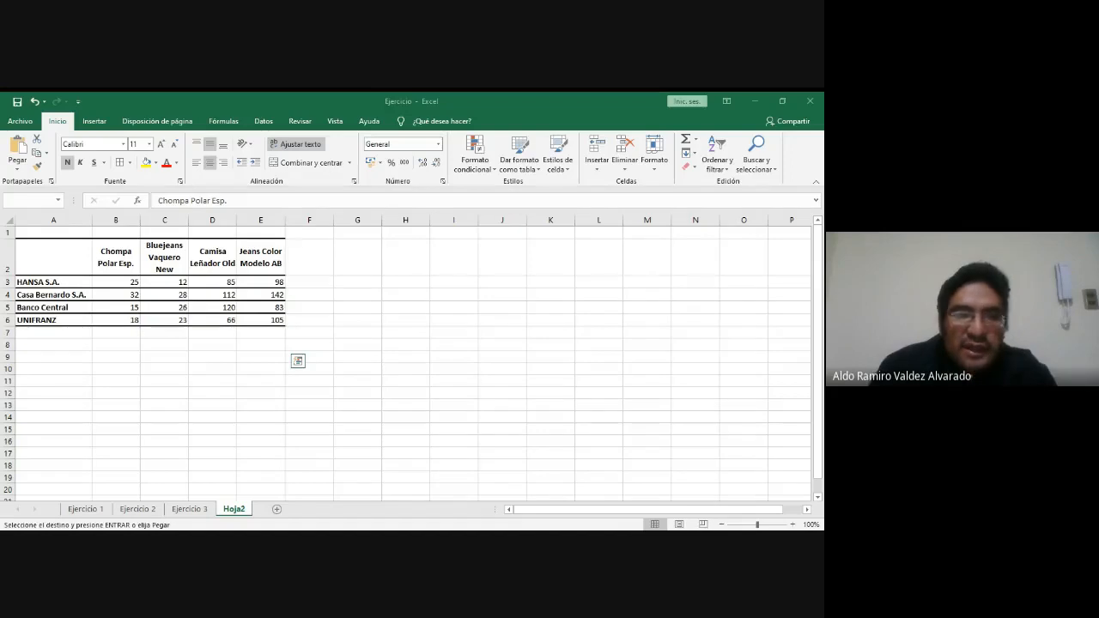
pyautogui.rightClick(258, 256)
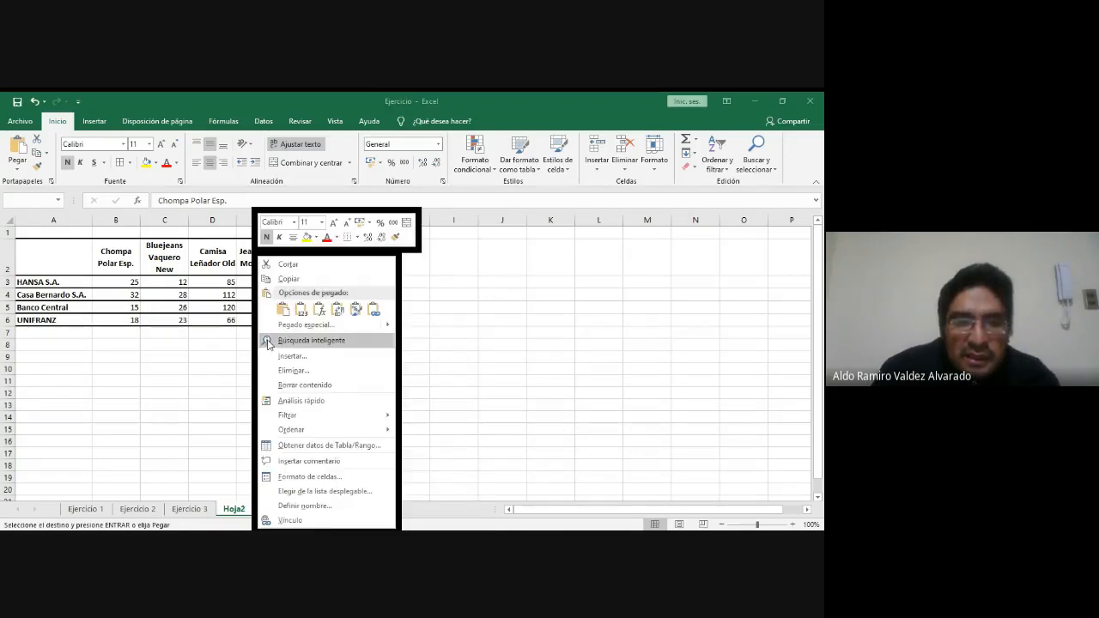
pyautogui.click(284, 283)
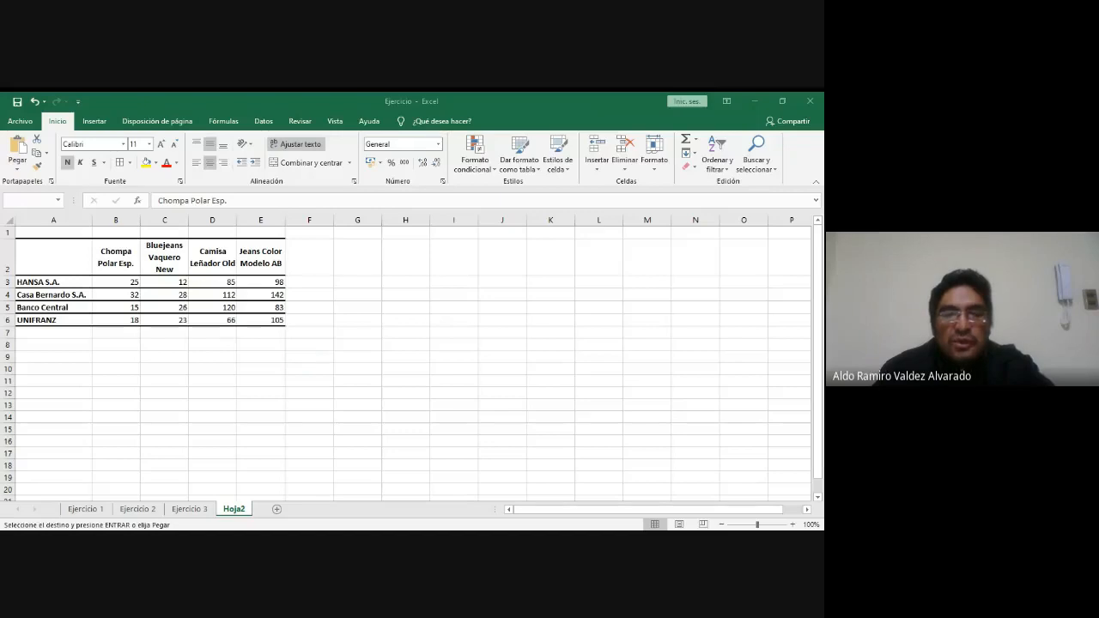
pyautogui.click(292, 495)
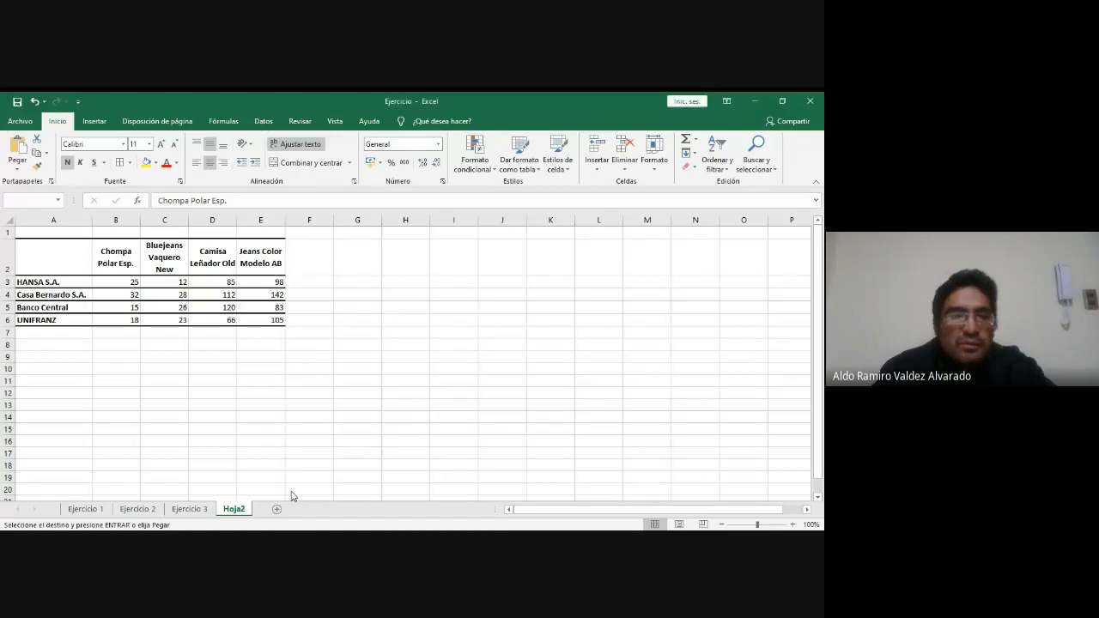
pyautogui.click(40, 342)
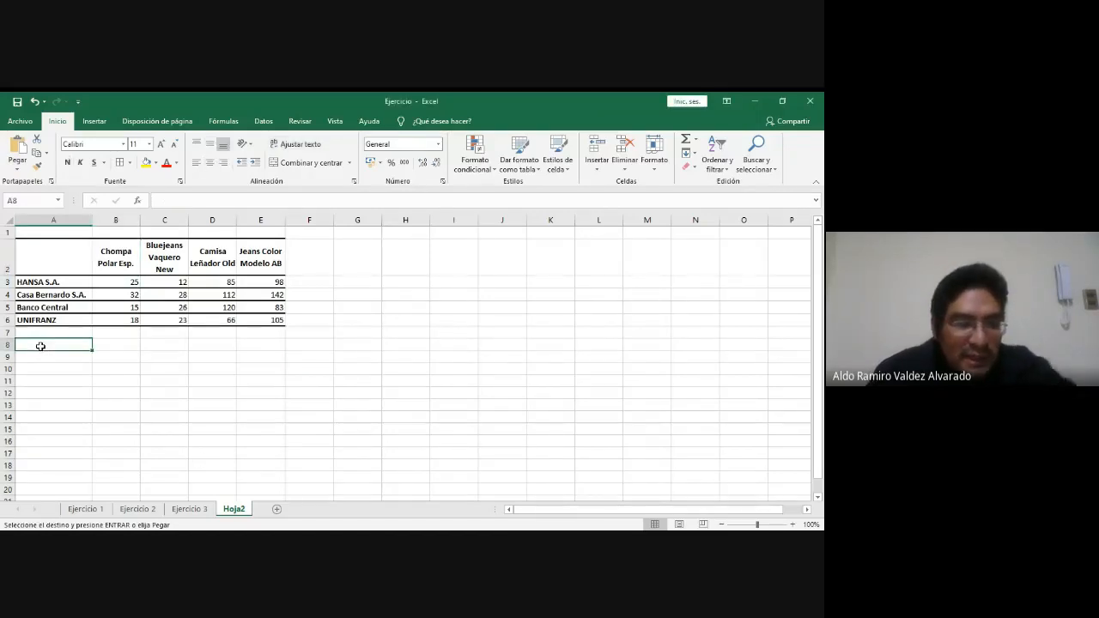
pyautogui.click(20, 173)
pyautogui.click(69, 196)
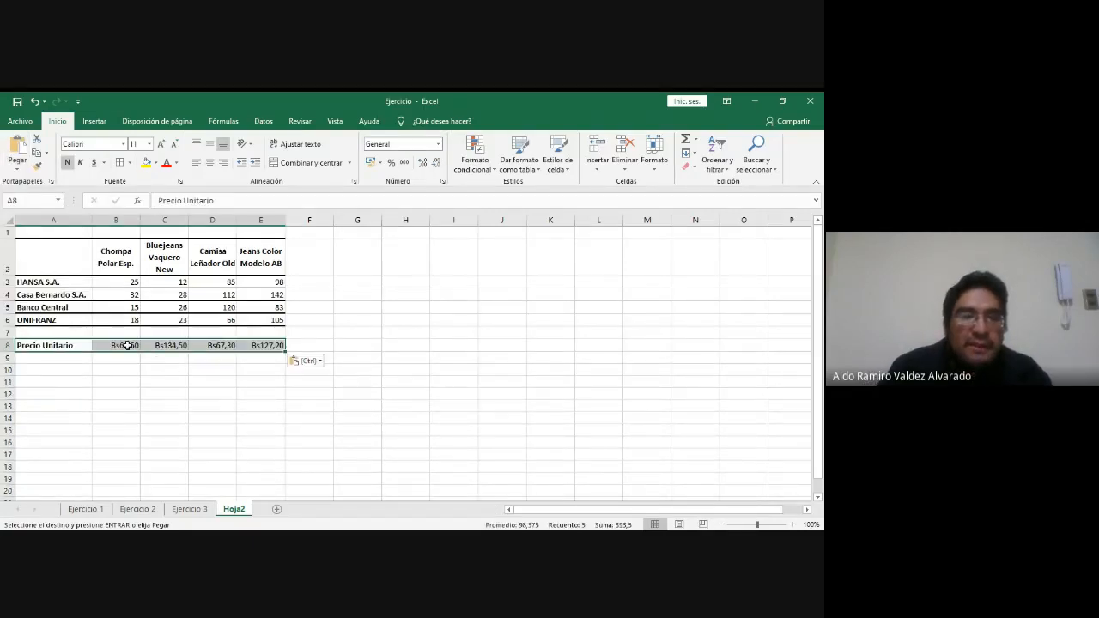
# - Set the number format of the Precio Unitario values in B8:E8 to General
pyautogui.moveTo(127, 345); pyautogui.dragTo(273, 352)
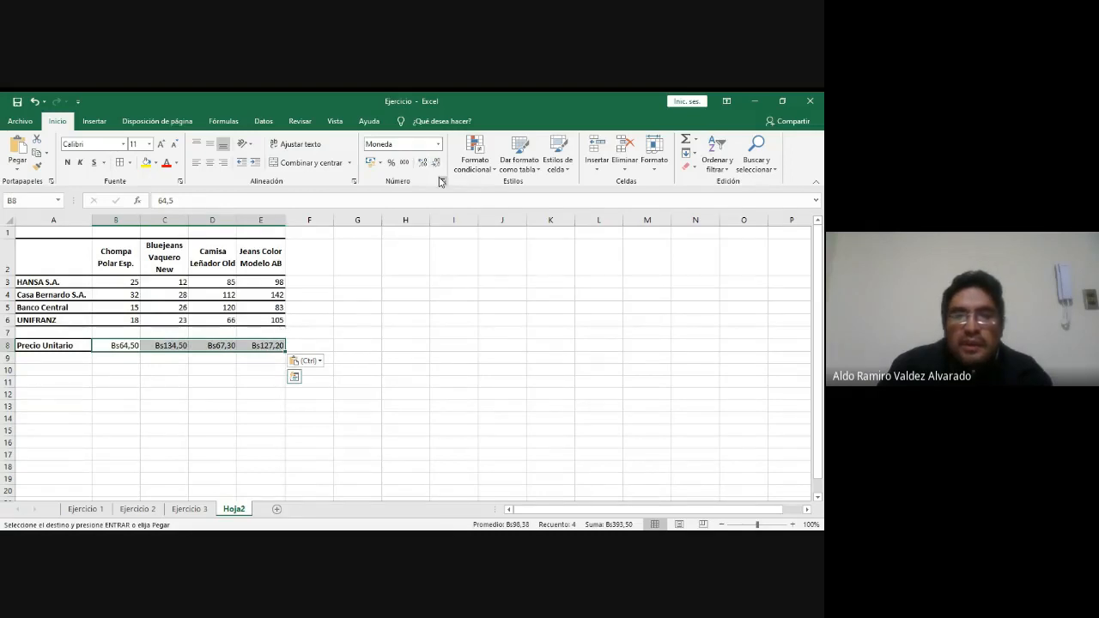
pyautogui.click(438, 143)
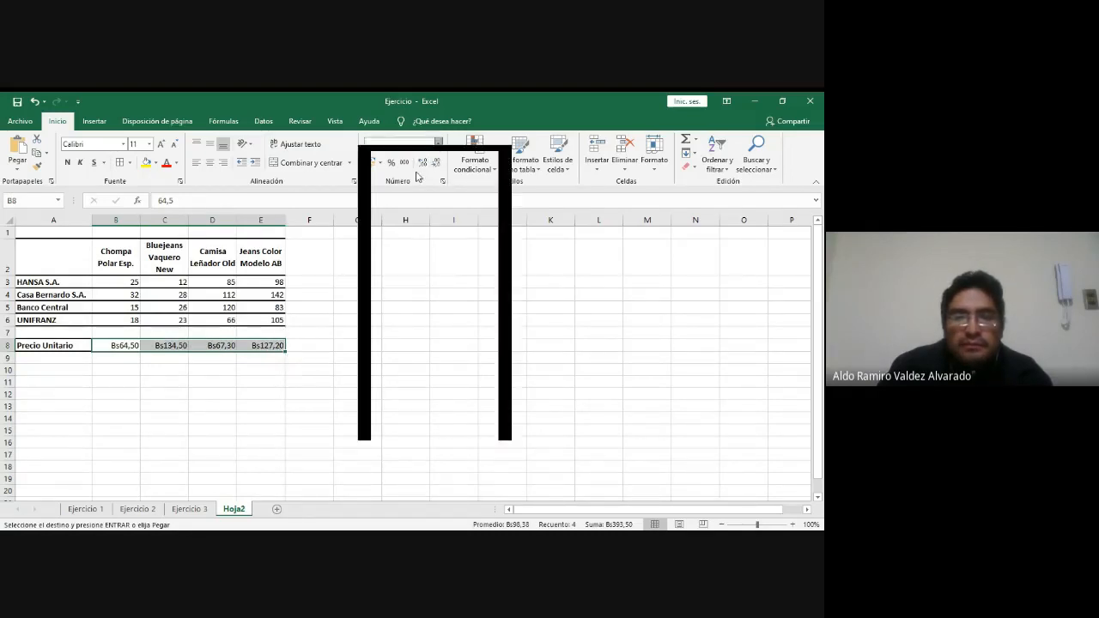
pyautogui.click(409, 172)
pyautogui.click(160, 373)
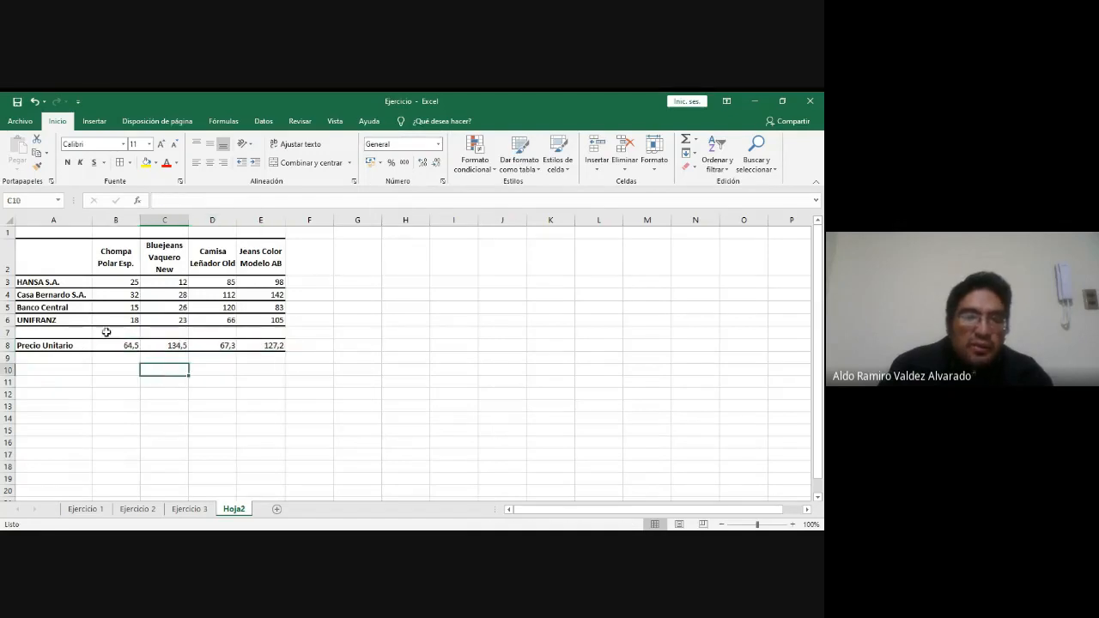
# - Apply the Moneda format to the Precio Unitario values in B8:E8 and return them to General
pyautogui.moveTo(106, 344); pyautogui.dragTo(257, 345)
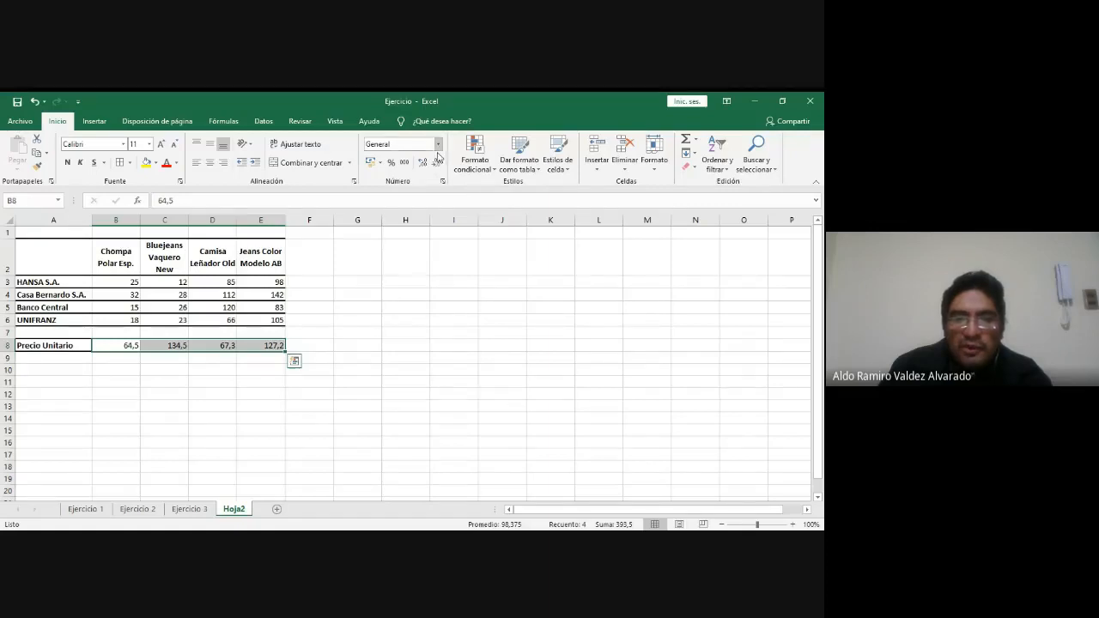
pyautogui.click(439, 145)
pyautogui.click(415, 214)
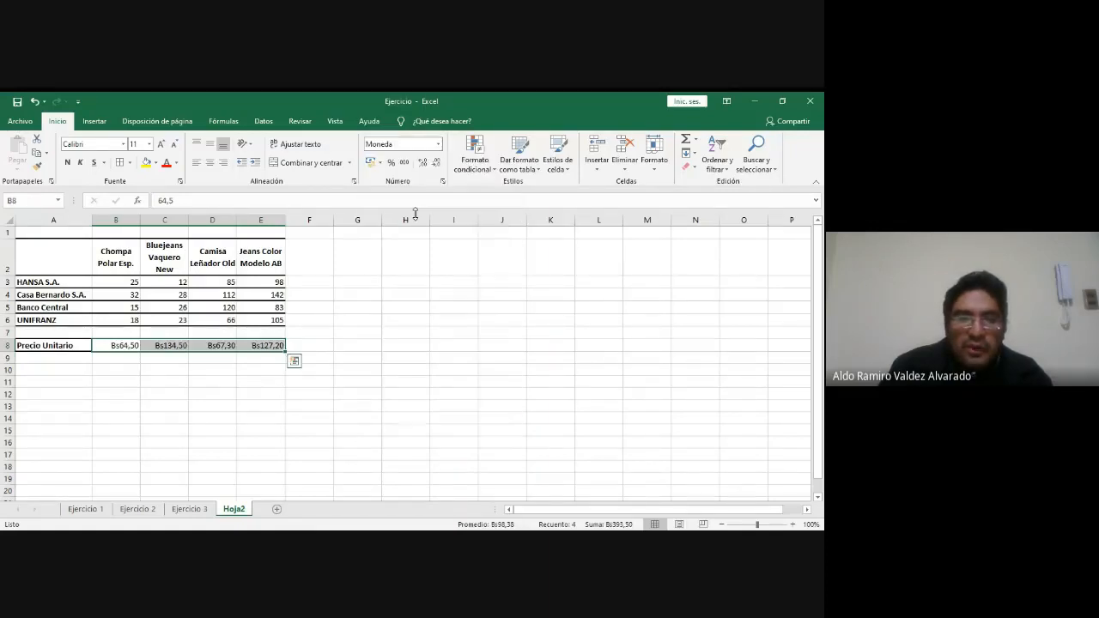
pyautogui.click(439, 144)
pyautogui.click(424, 169)
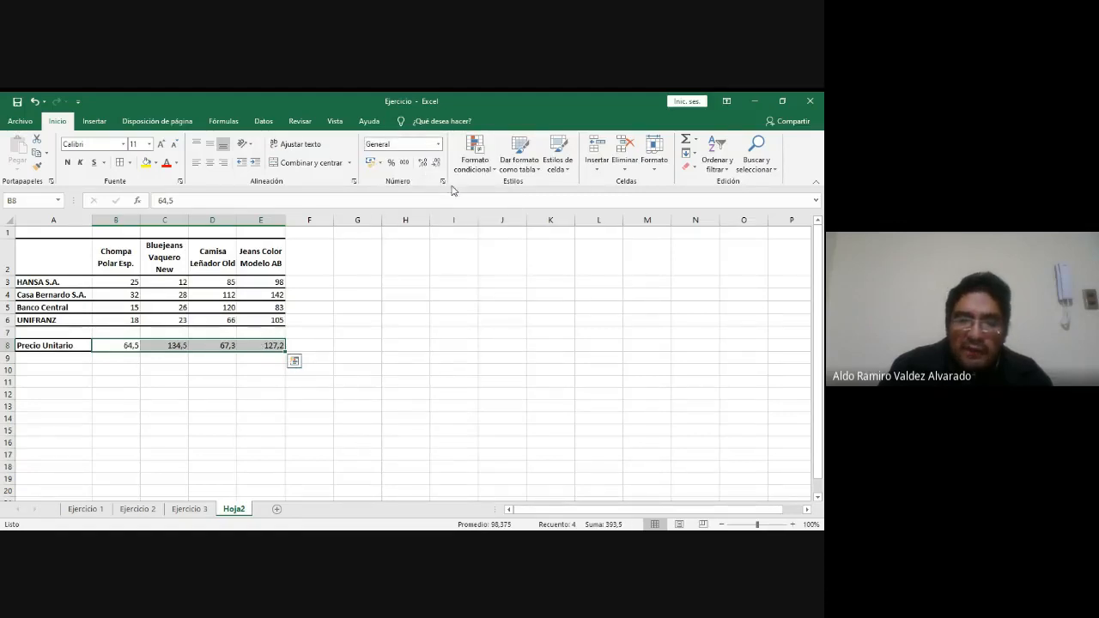
# - Format the Precio Unitario values in B8:E8 as Moneda with 2 decimal places and the Bs symbol
pyautogui.click(443, 181)
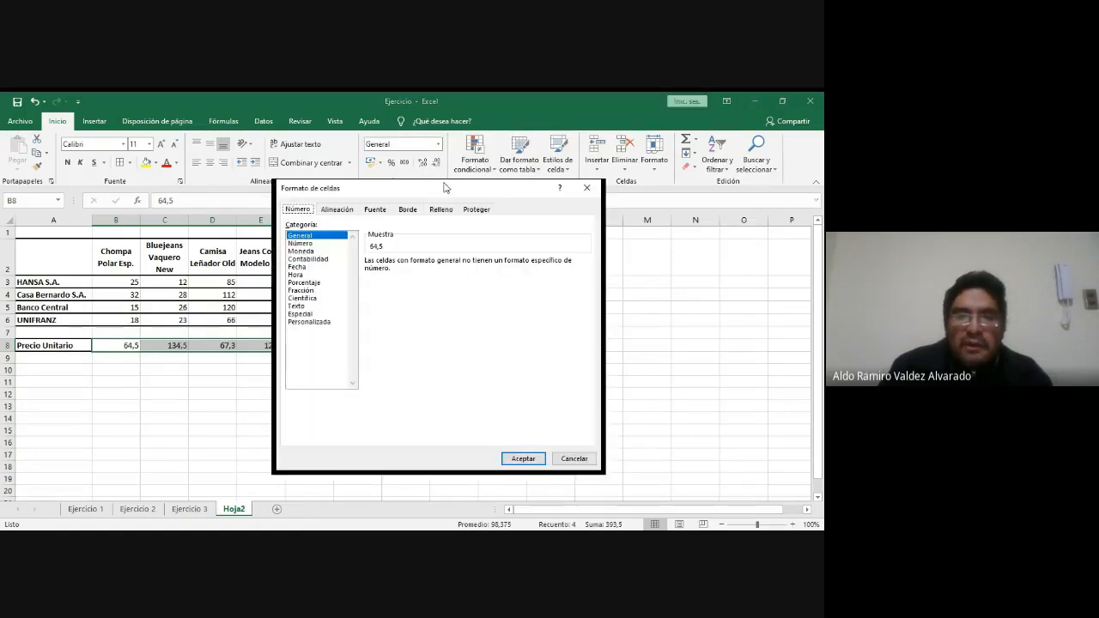
pyautogui.click(305, 251)
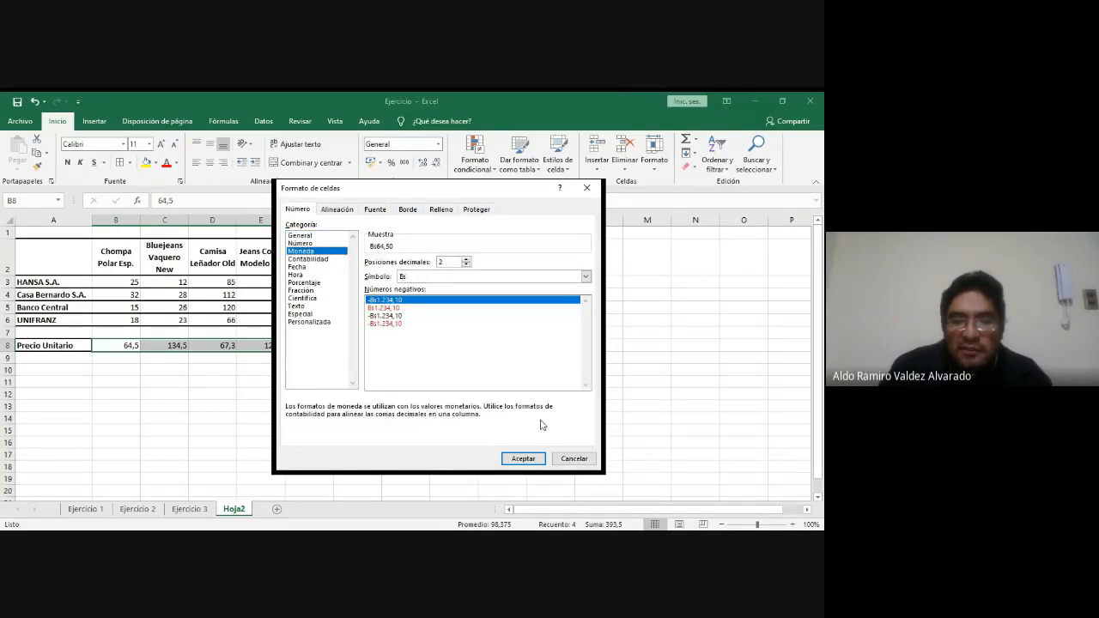
pyautogui.click(523, 459)
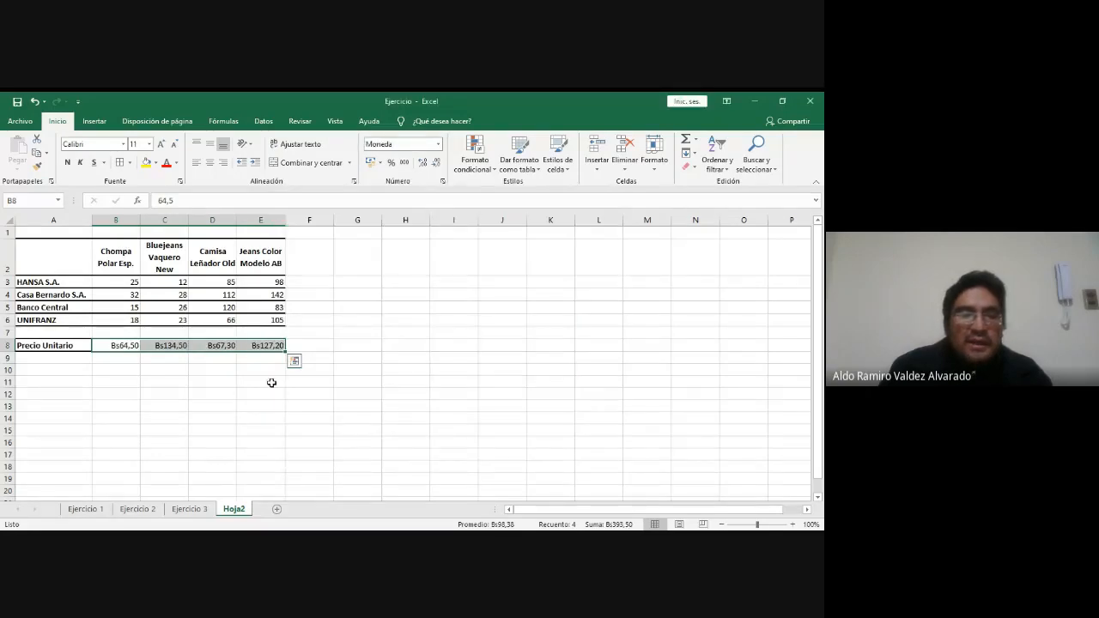
pyautogui.click(208, 382)
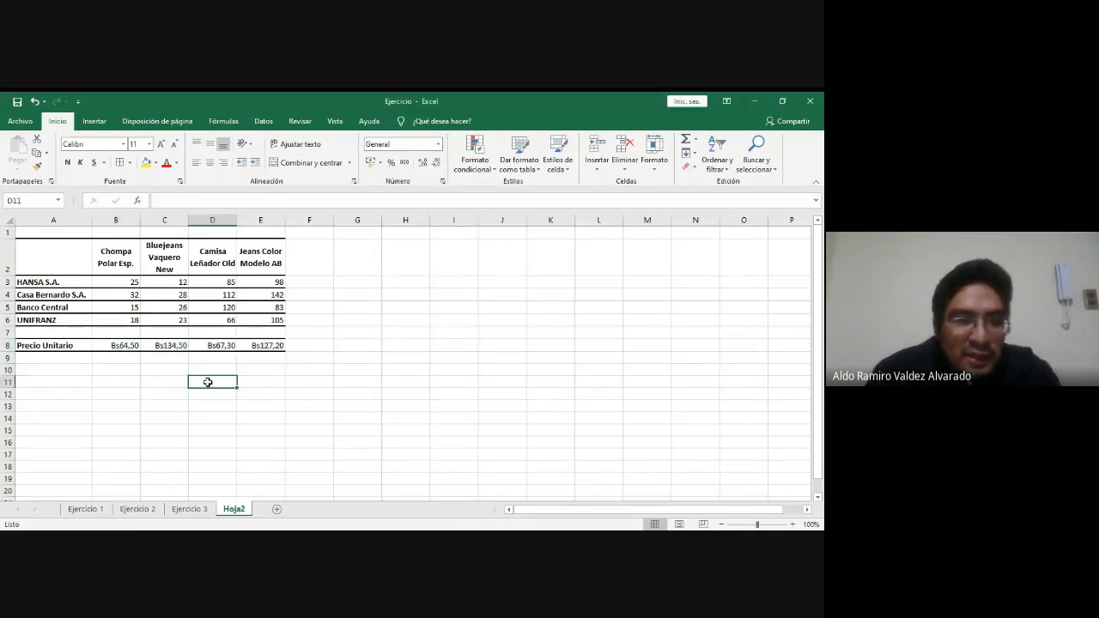
pyautogui.hotkey('alt', 'Tab')
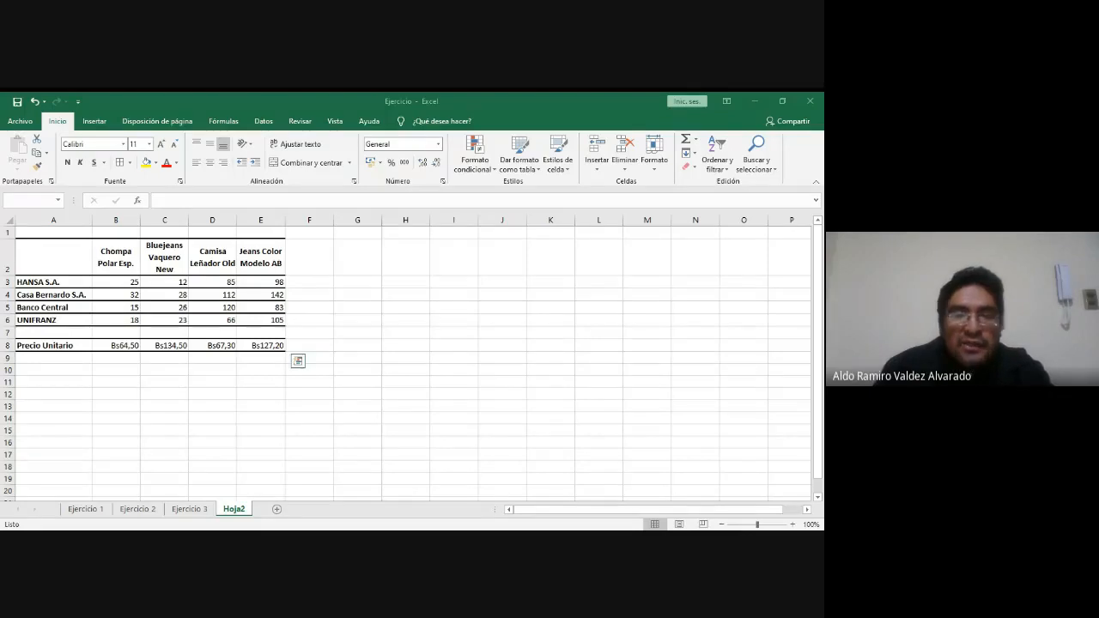
pyautogui.click(212, 381)
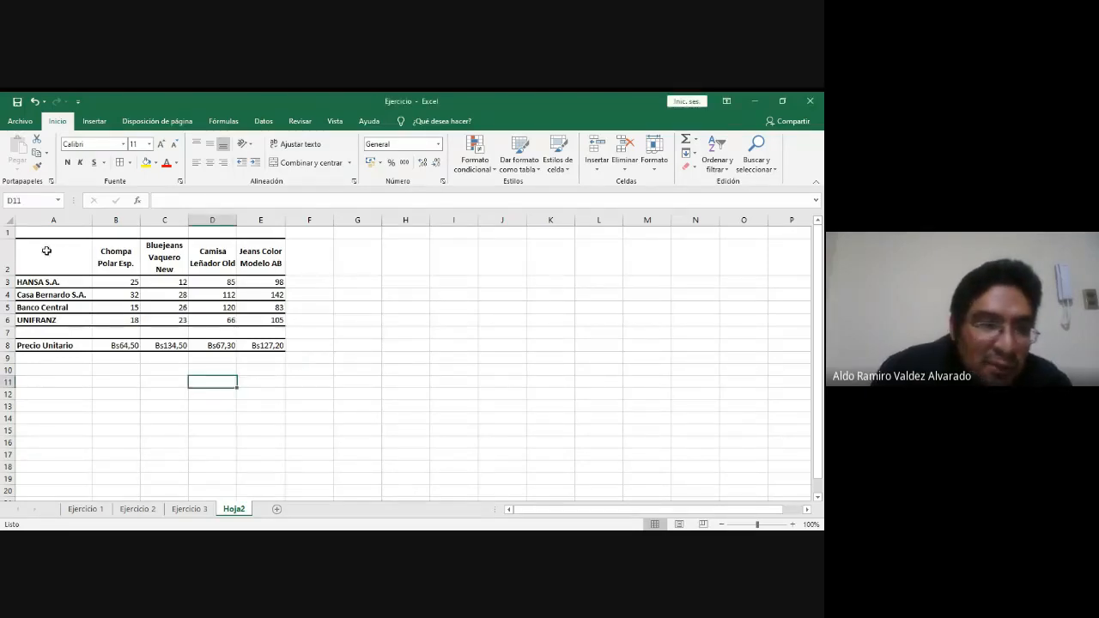
pyautogui.moveTo(47, 251); pyautogui.dragTo(271, 316)
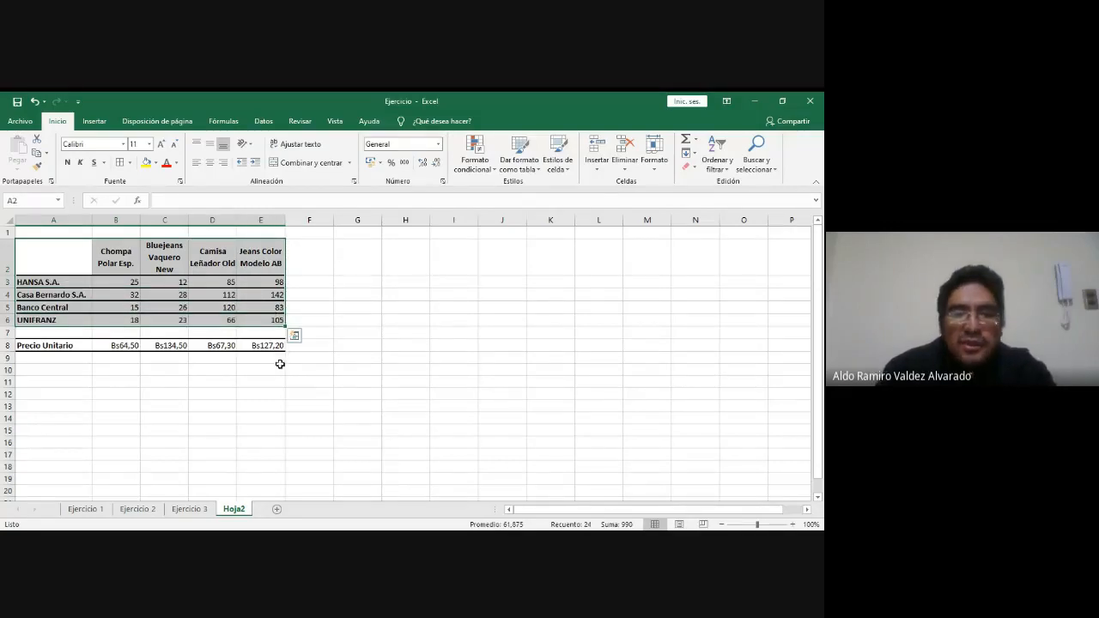
pyautogui.hotkey('alt', 'Tab')
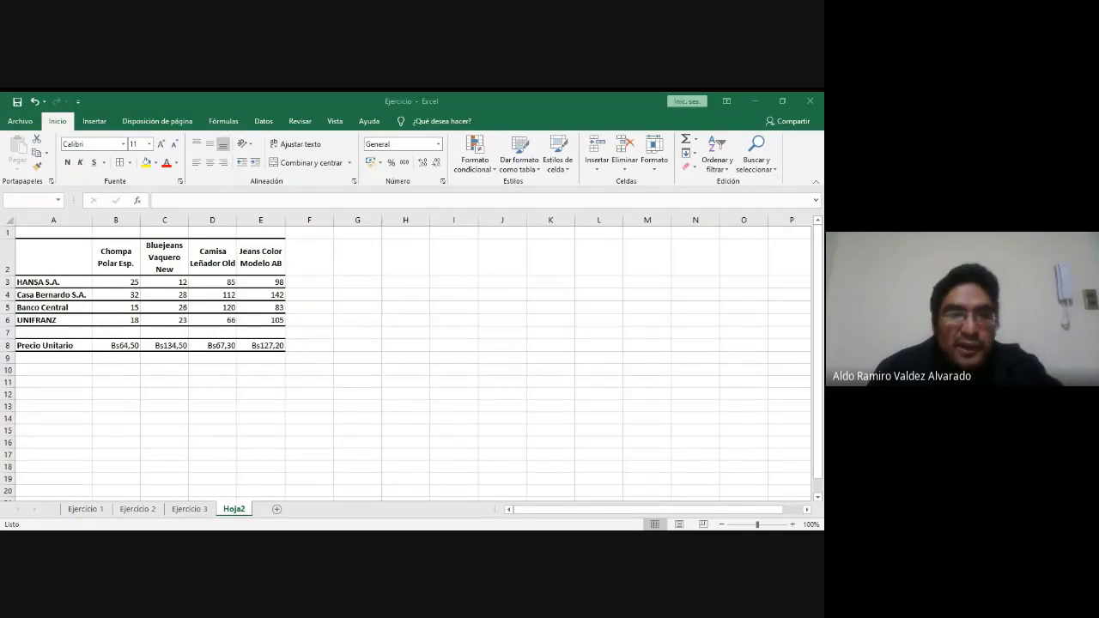
# - Copy the table of companies and garment quantities in A2:E6
pyautogui.moveTo(53, 257); pyautogui.dragTo(260, 320)
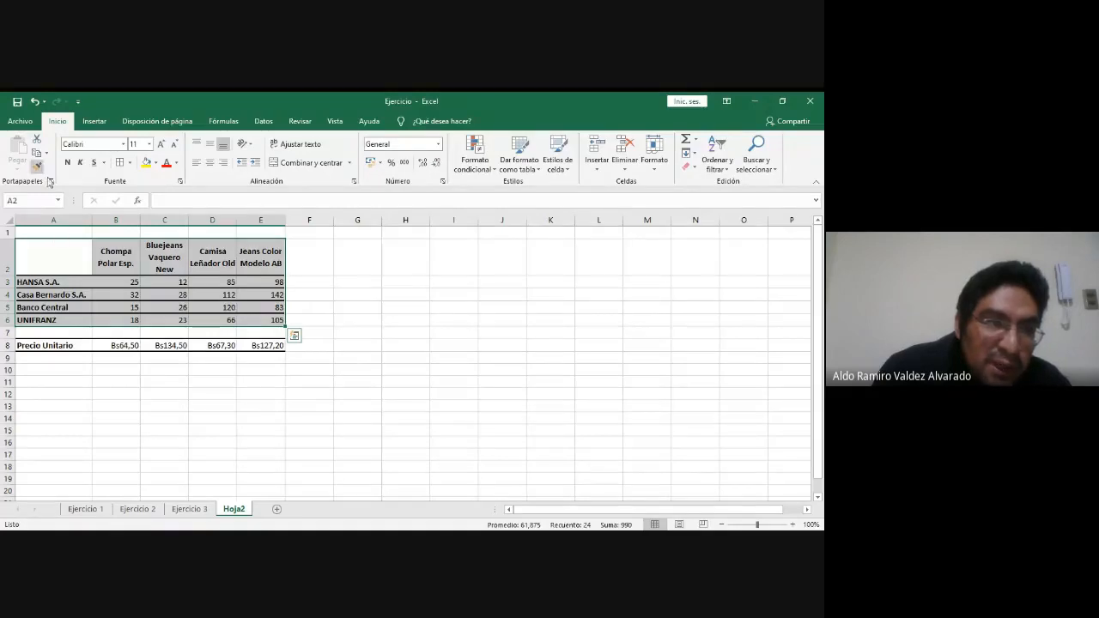
pyautogui.click(46, 157)
pyautogui.click(53, 168)
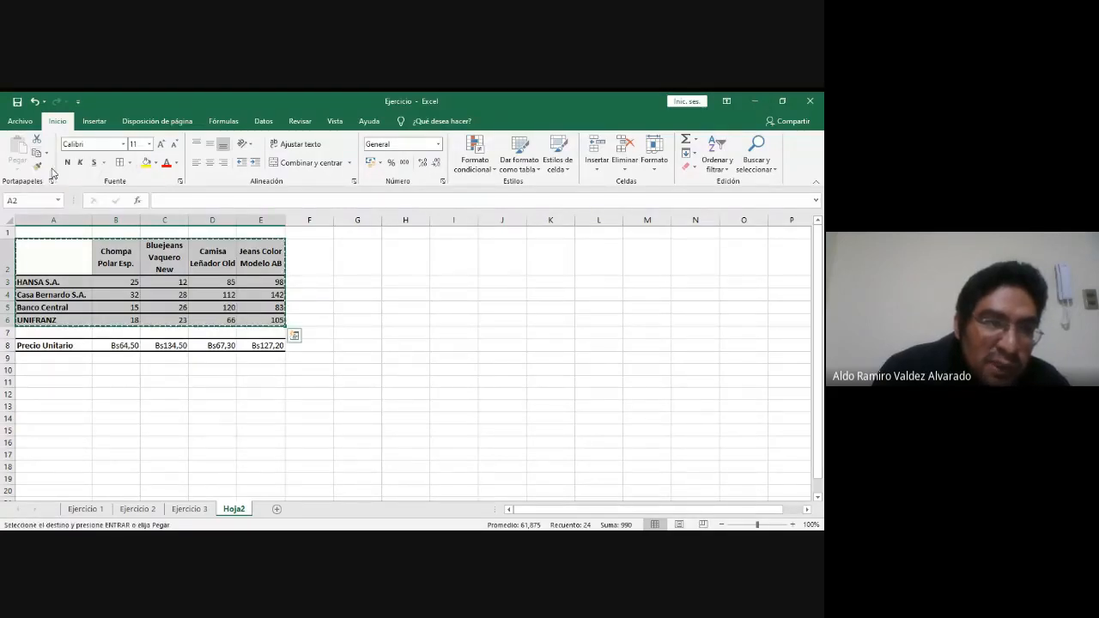
pyautogui.rightClick(67, 266)
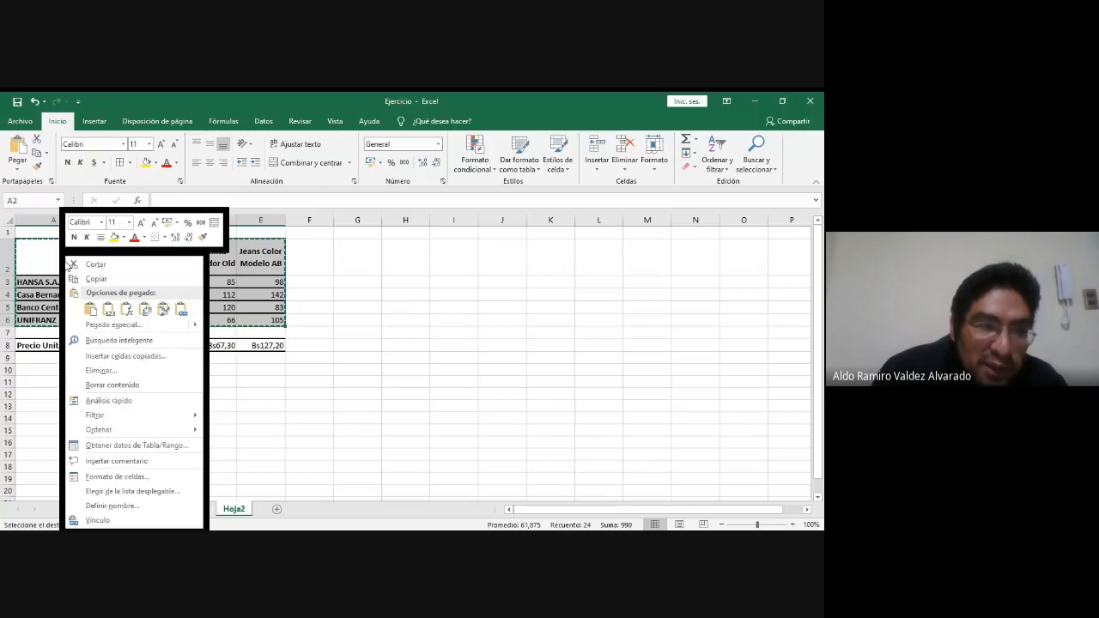
pyautogui.press('Escape')
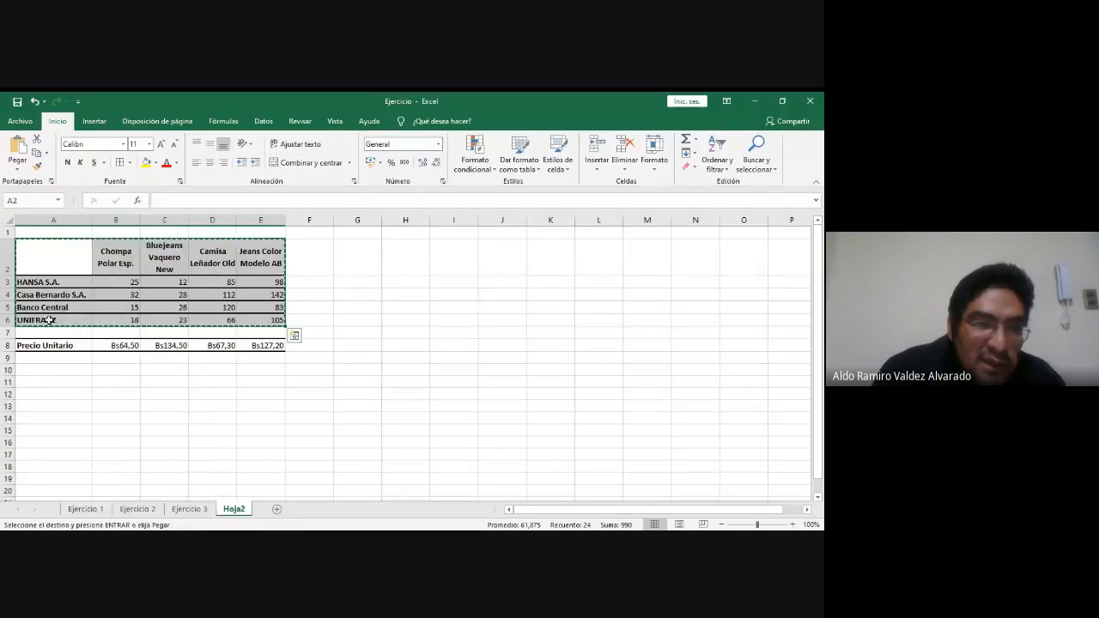
# - Paste the copied table into A10:E14 below the Precio Unitario row, keeping the source formatting
pyautogui.click(28, 373)
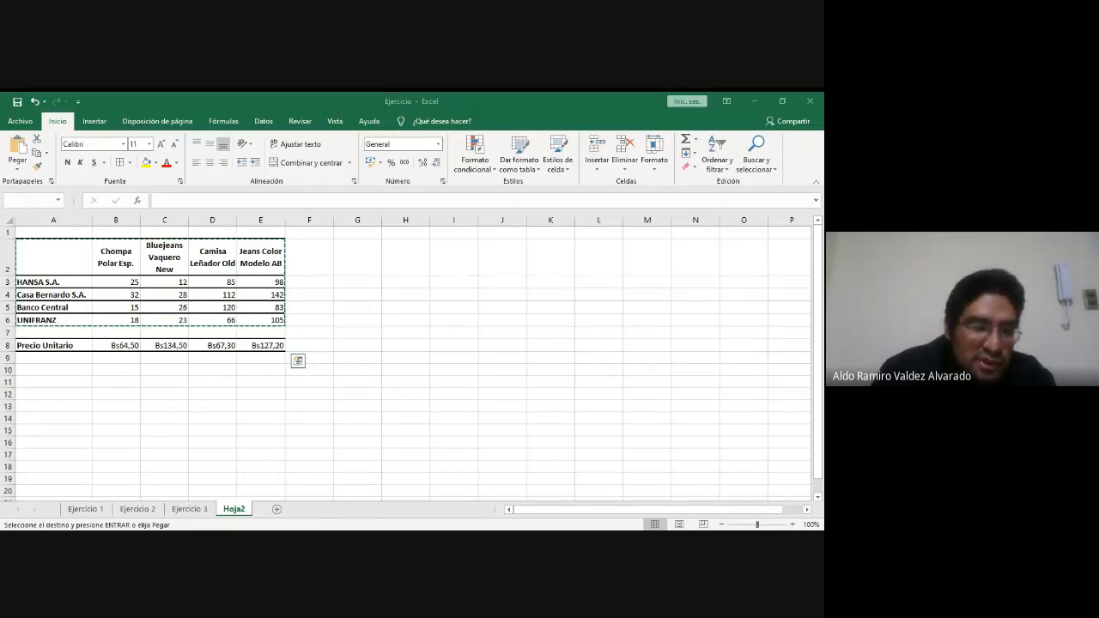
pyautogui.click(29, 373)
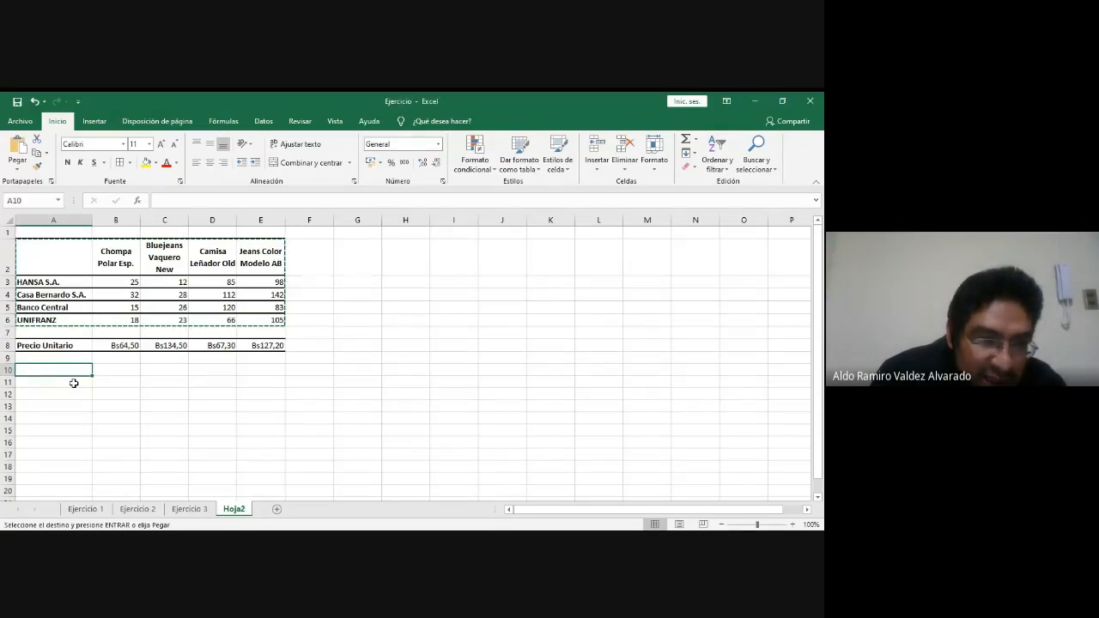
pyautogui.moveTo(89, 368)
pyautogui.mouseDown()
pyautogui.moveTo(248, 395)
pyautogui.moveTo(253, 420)
pyautogui.mouseUp()
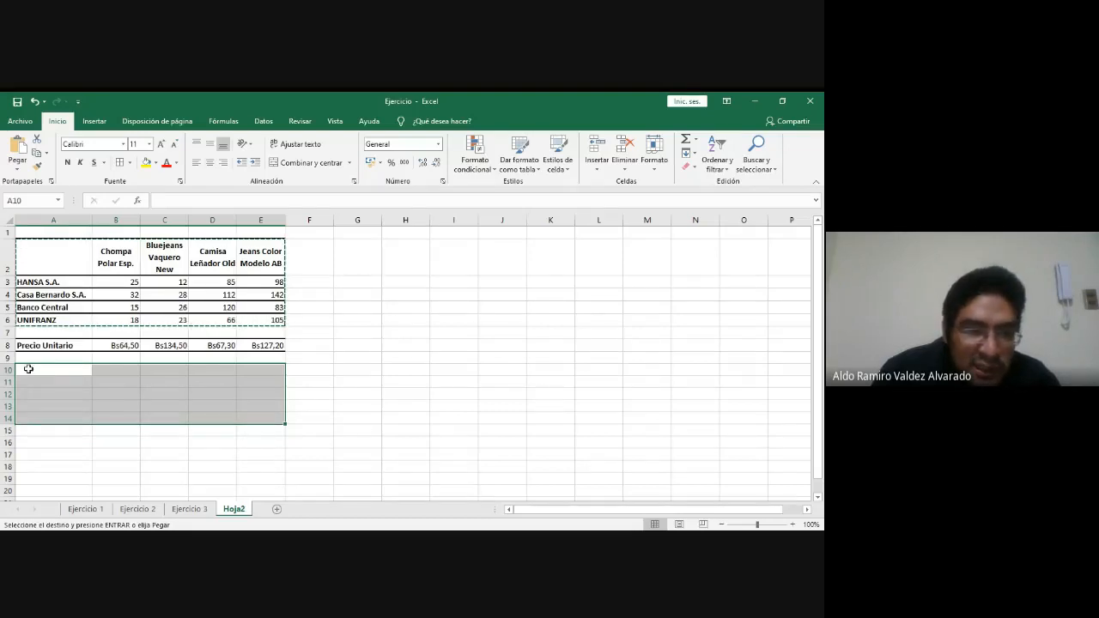
pyautogui.click(14, 170)
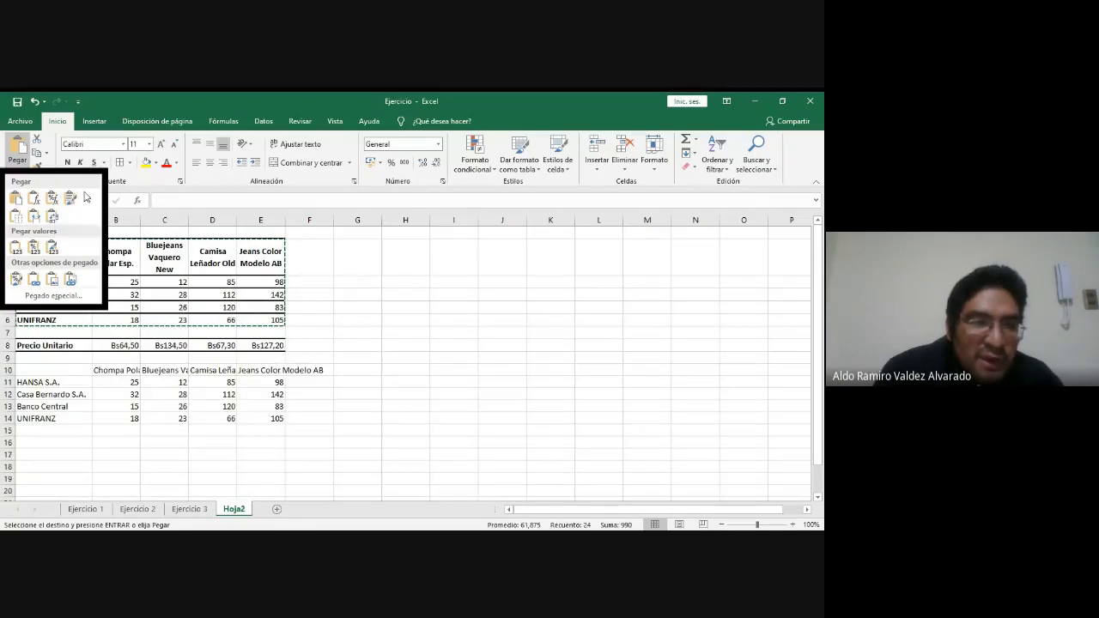
pyautogui.click(17, 167)
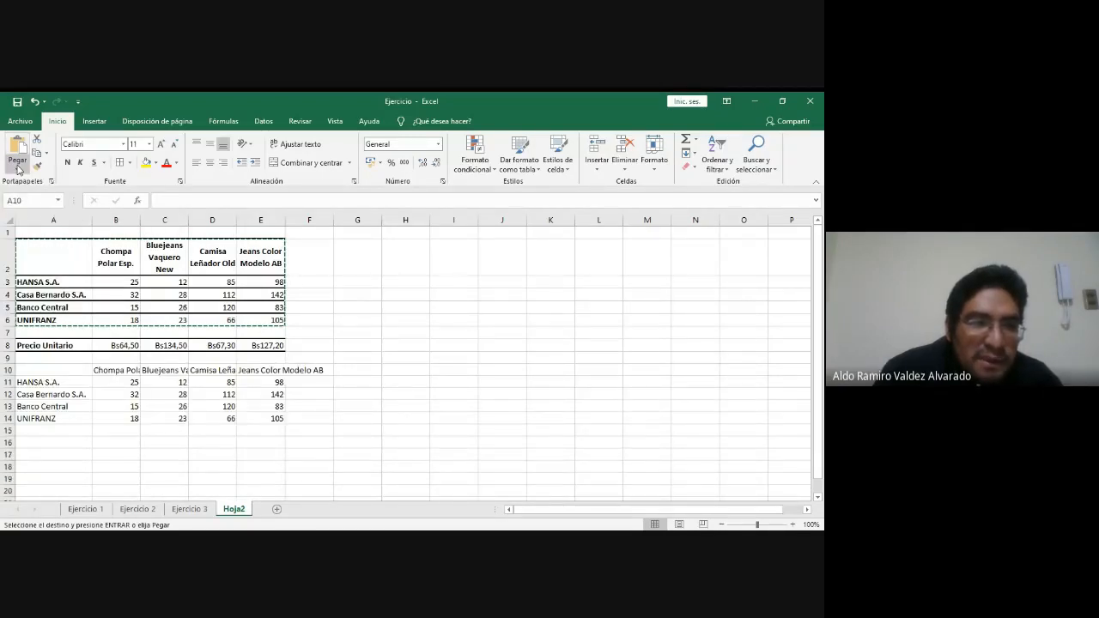
pyautogui.click(17, 168)
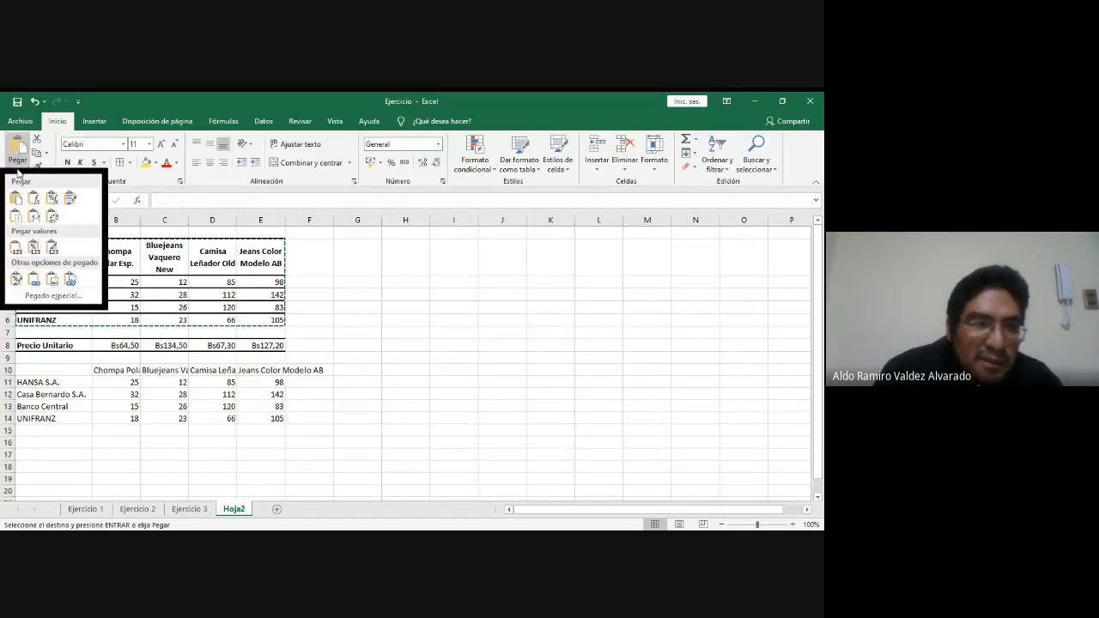
pyautogui.click(71, 198)
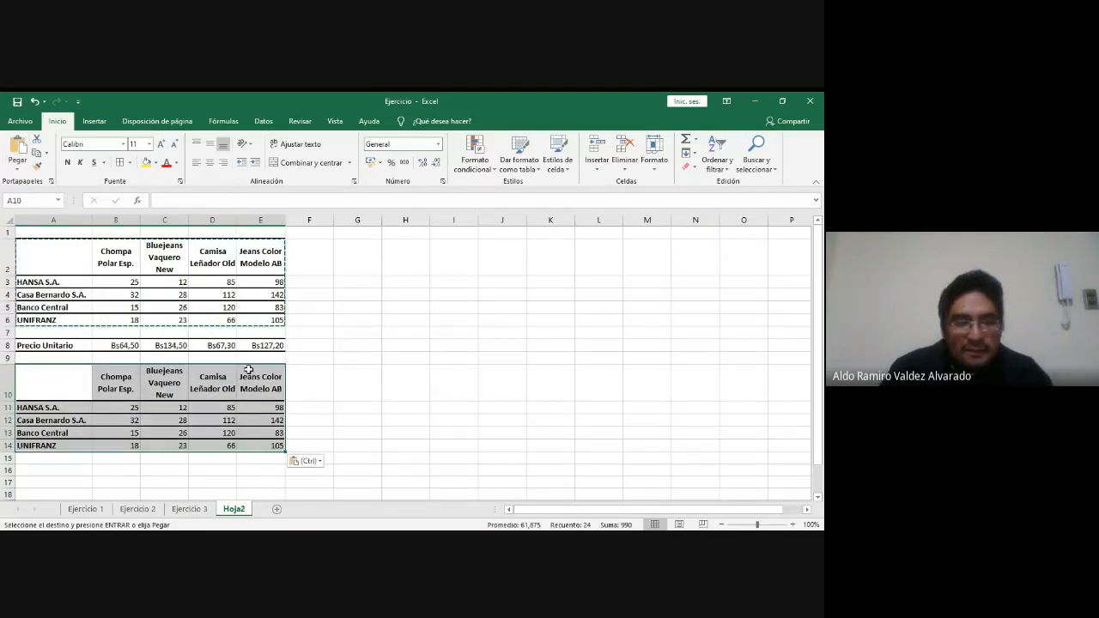
# - Clear the quantities in B11:E14 of the pasted table, leaving its headings and company names
pyautogui.hotkey('alt', 'Tab')
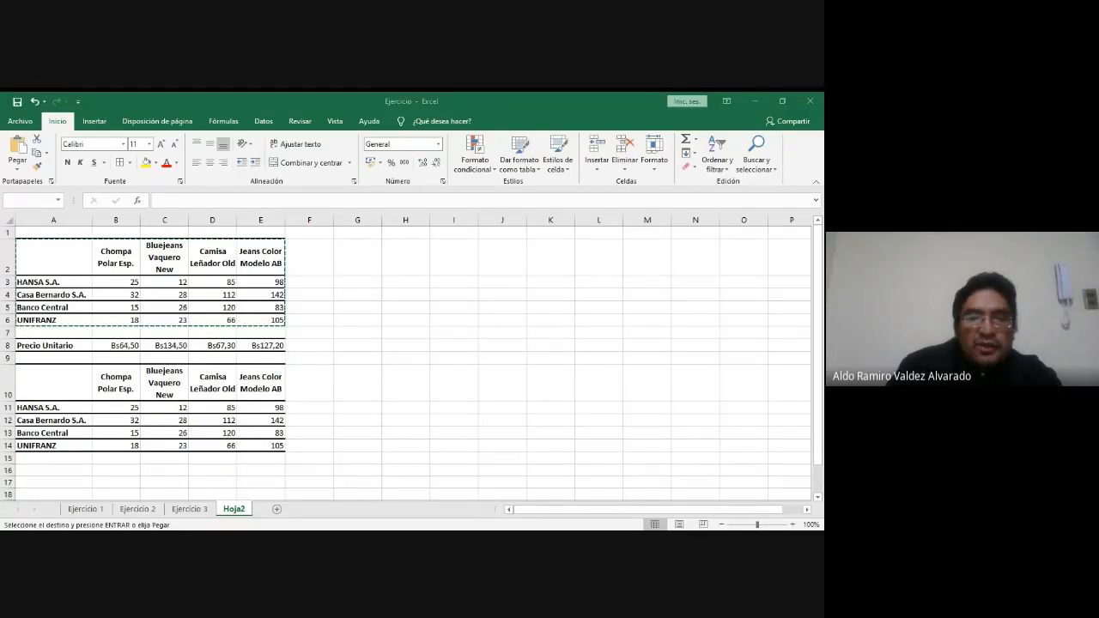
pyautogui.click(118, 408)
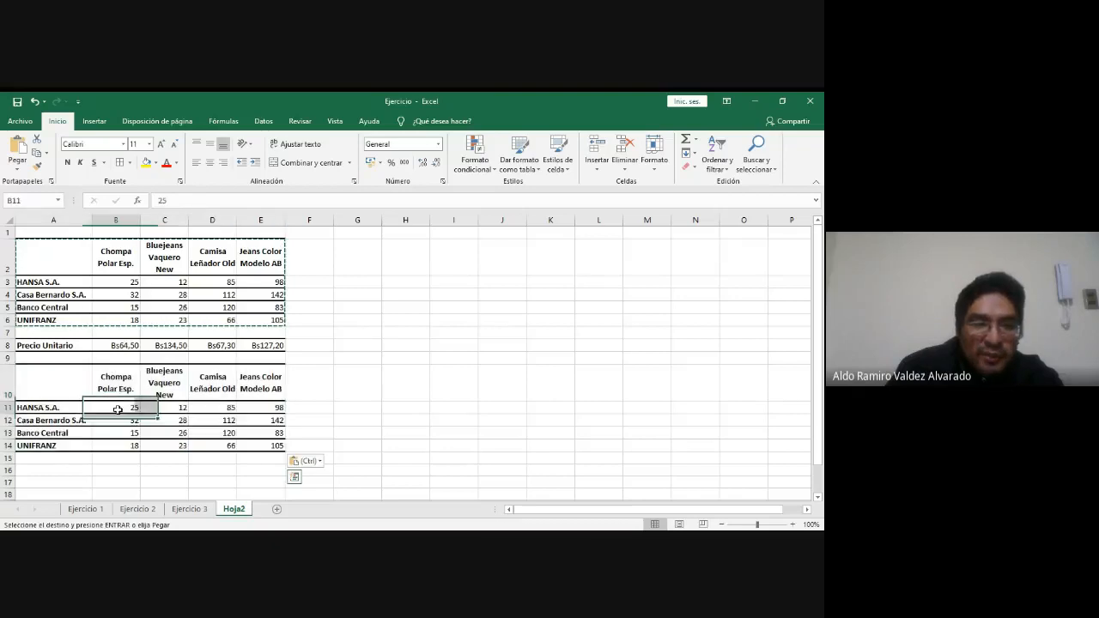
pyautogui.moveTo(126, 407); pyautogui.dragTo(261, 408)
pyautogui.hotkey('shift', 'Down')
pyautogui.hotkey('shift', 'Down')
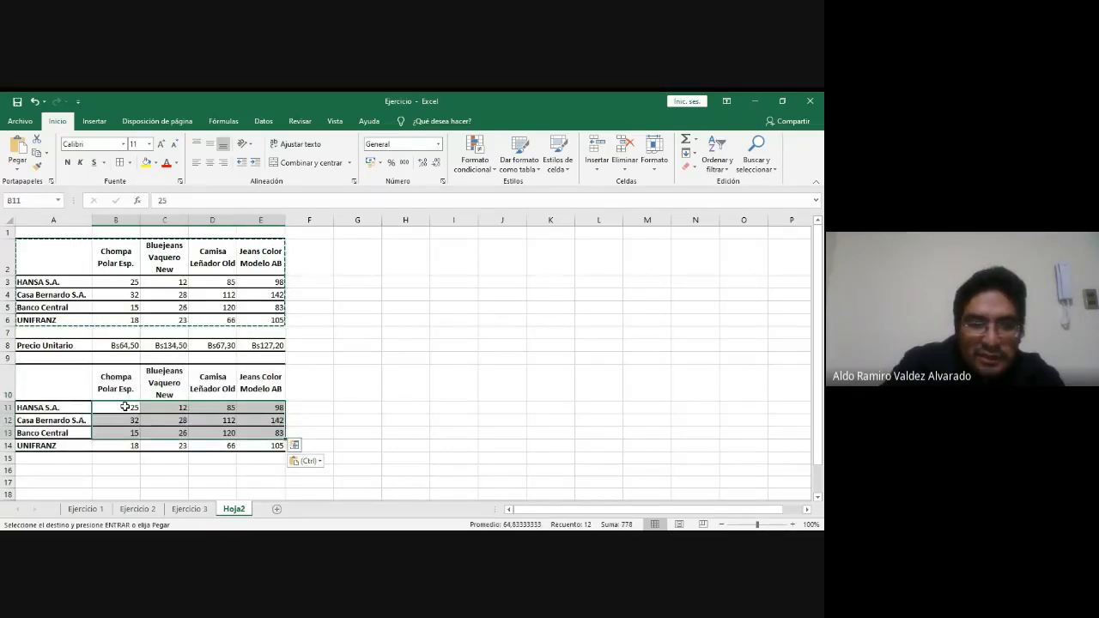
pyautogui.hotkey('shift', 'Down')
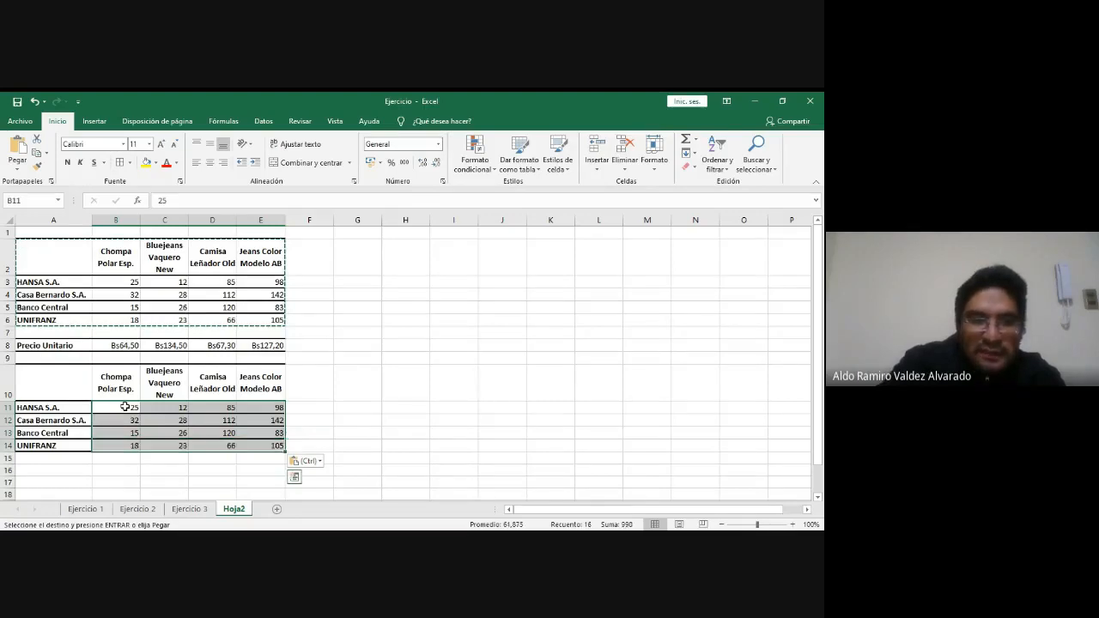
pyautogui.press('Delete')
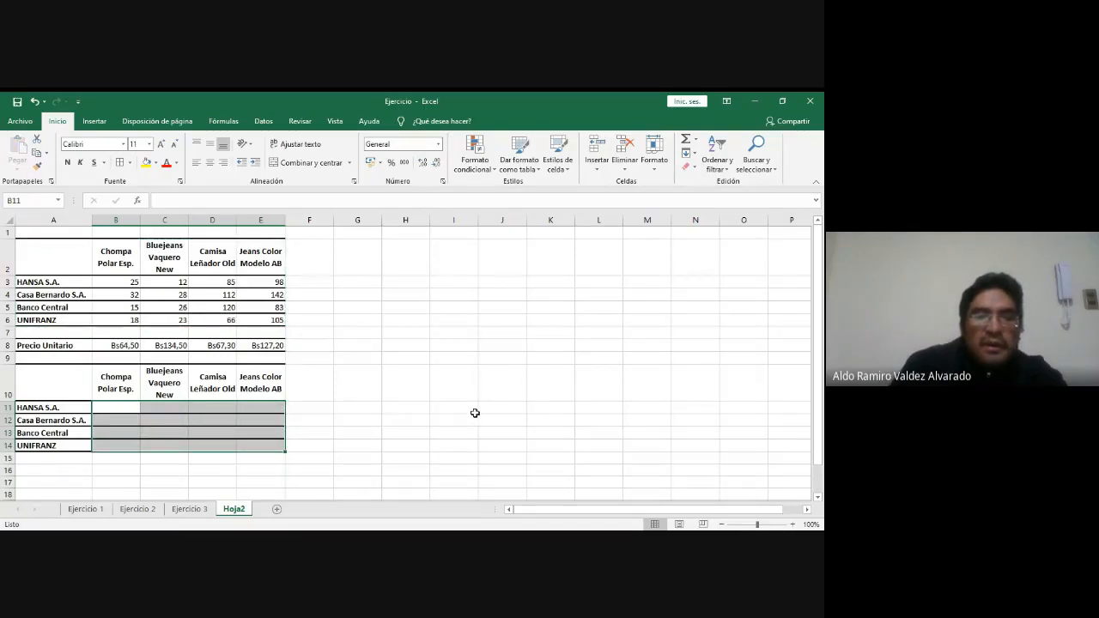
pyautogui.click(300, 433)
pyautogui.hotkey('alt', 'Tab')
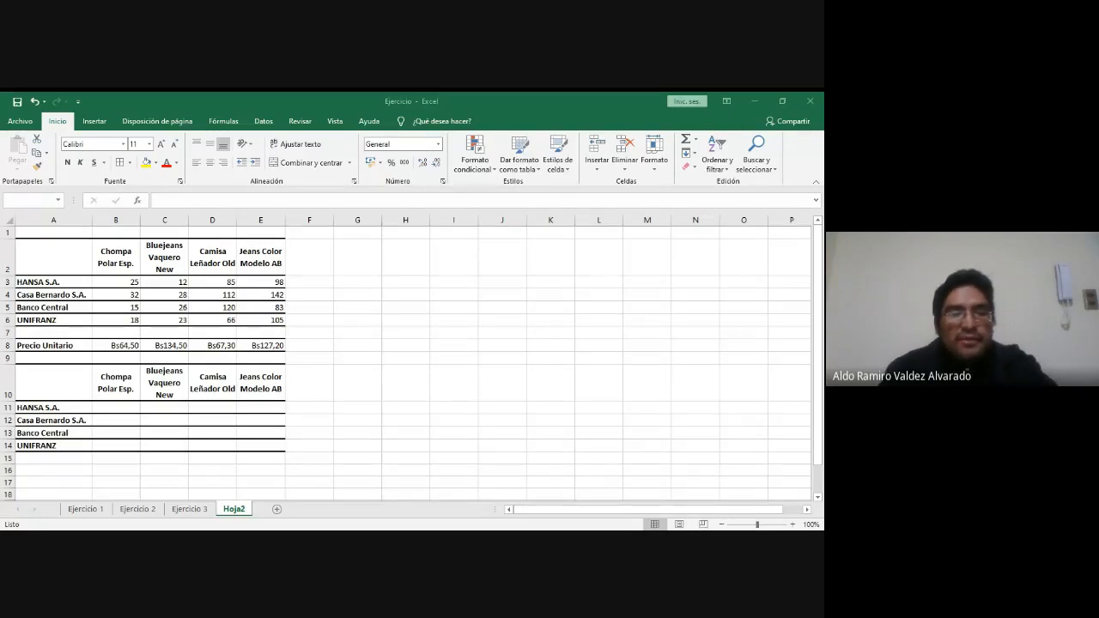
pyautogui.click(252, 414)
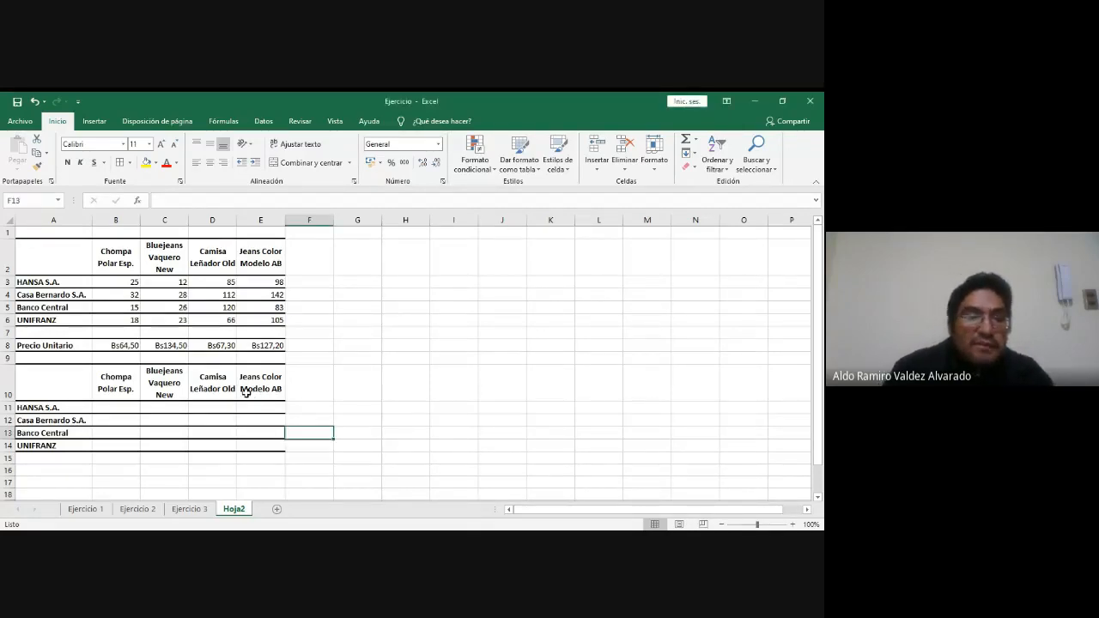
pyautogui.click(110, 407)
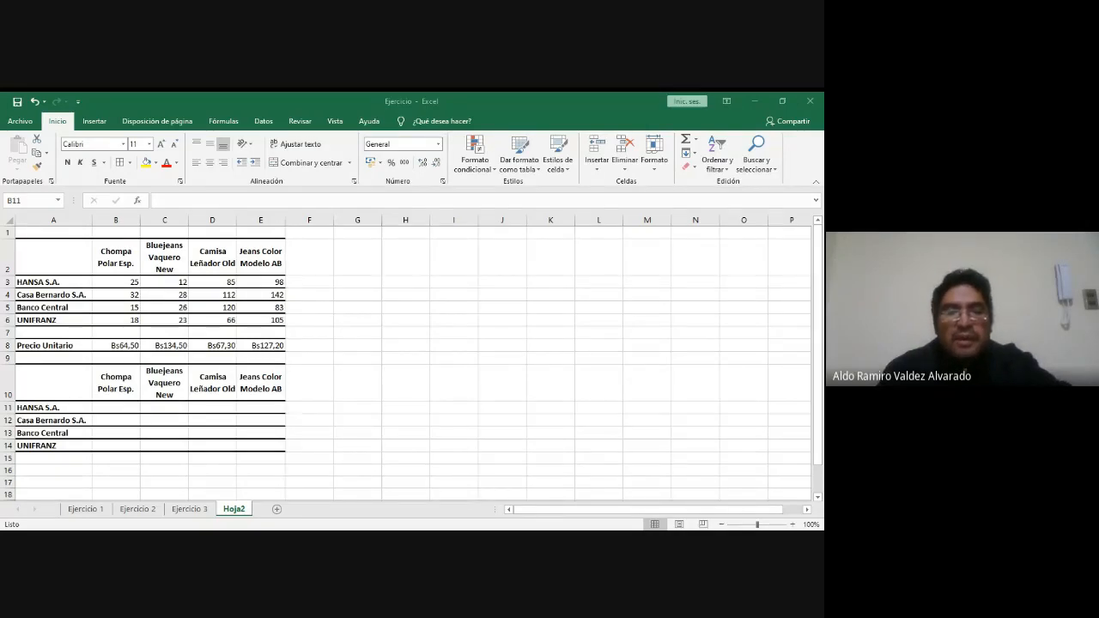
# - Enter the formula =B3*B$8 in B11 for HANSA S.A.'s Chompa Polar Esp. amount, fixing the price row
pyautogui.click(110, 407)
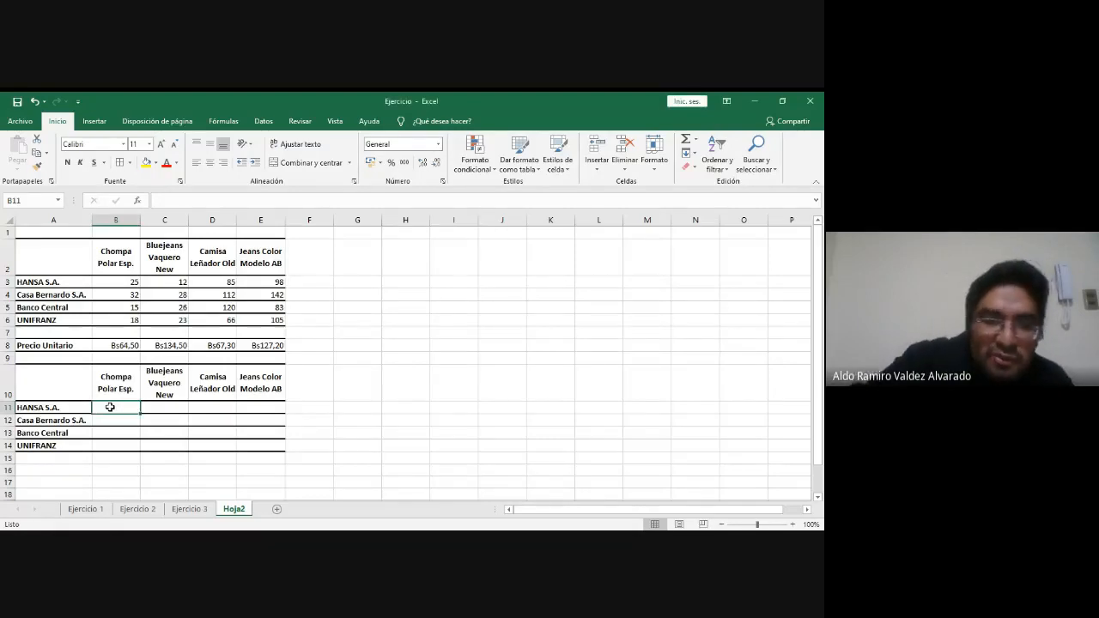
pyautogui.write('=')
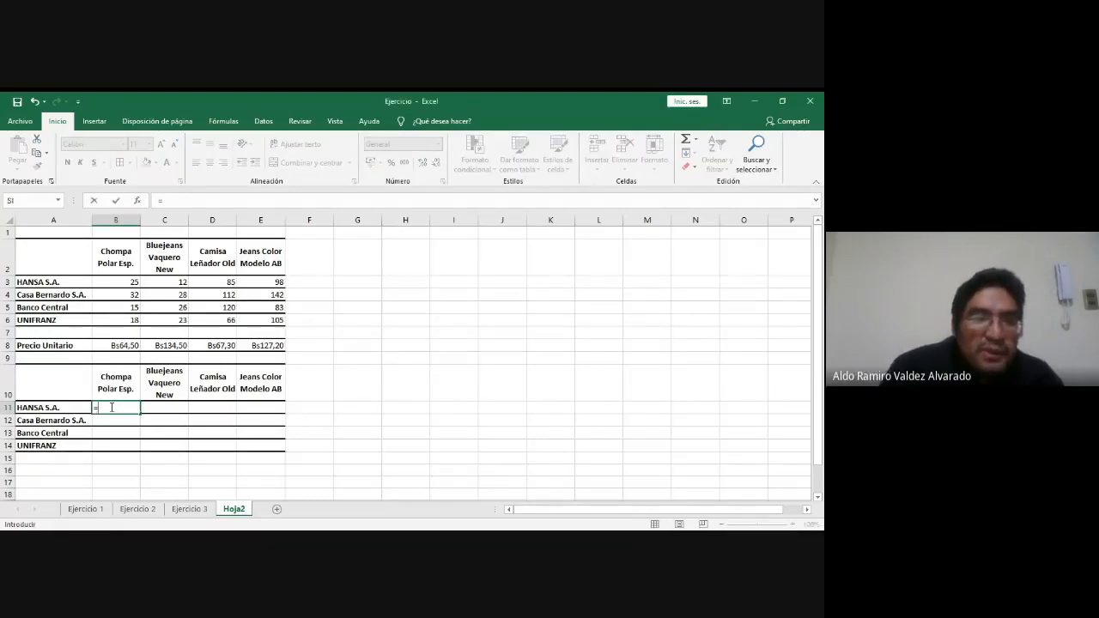
pyautogui.click(120, 285)
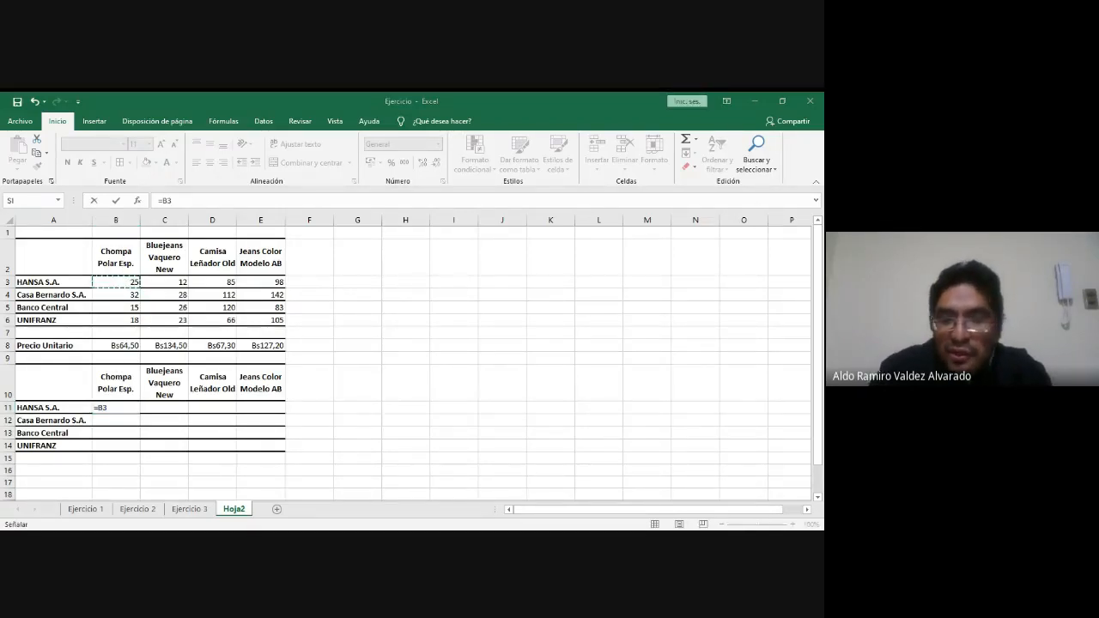
pyautogui.write('*')
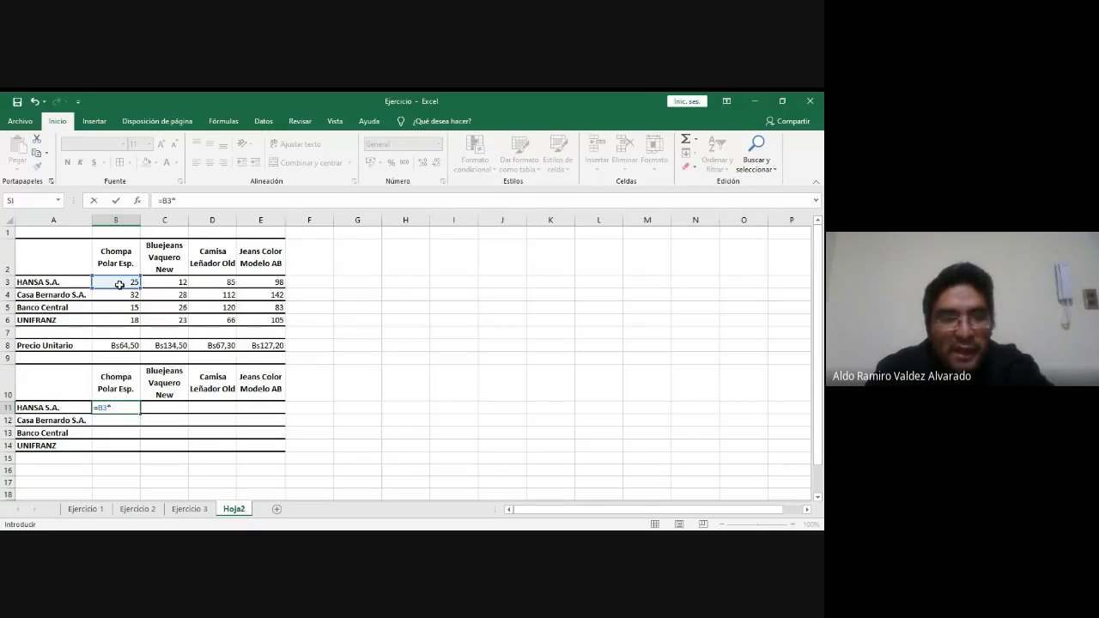
pyautogui.write('B')
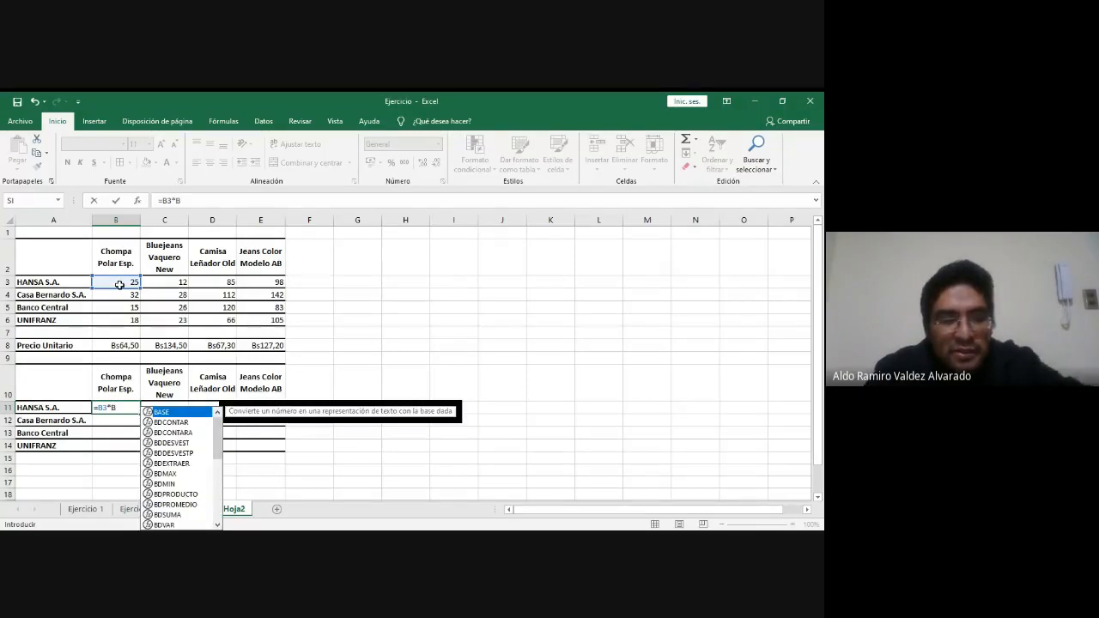
pyautogui.write('4')
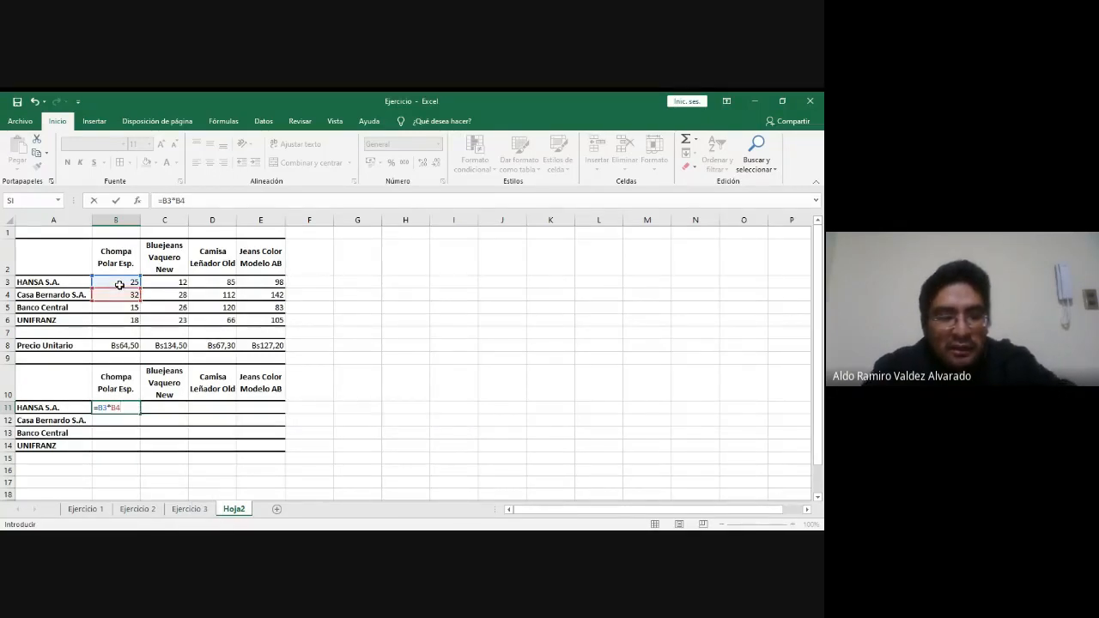
pyautogui.press('BackSpace')
pyautogui.write('$')
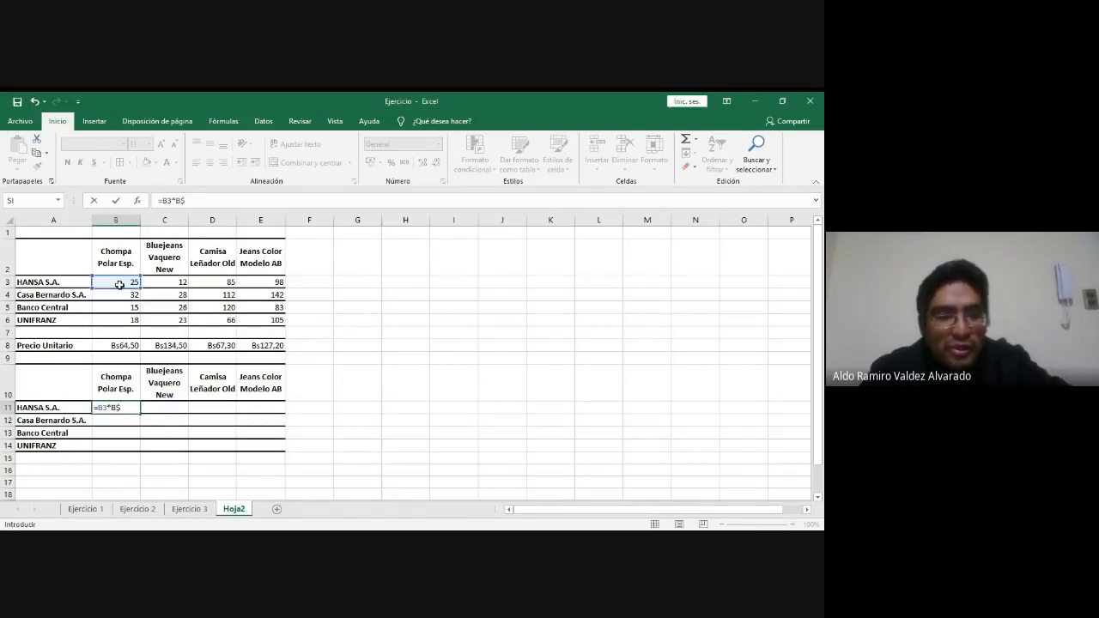
pyautogui.write('8')
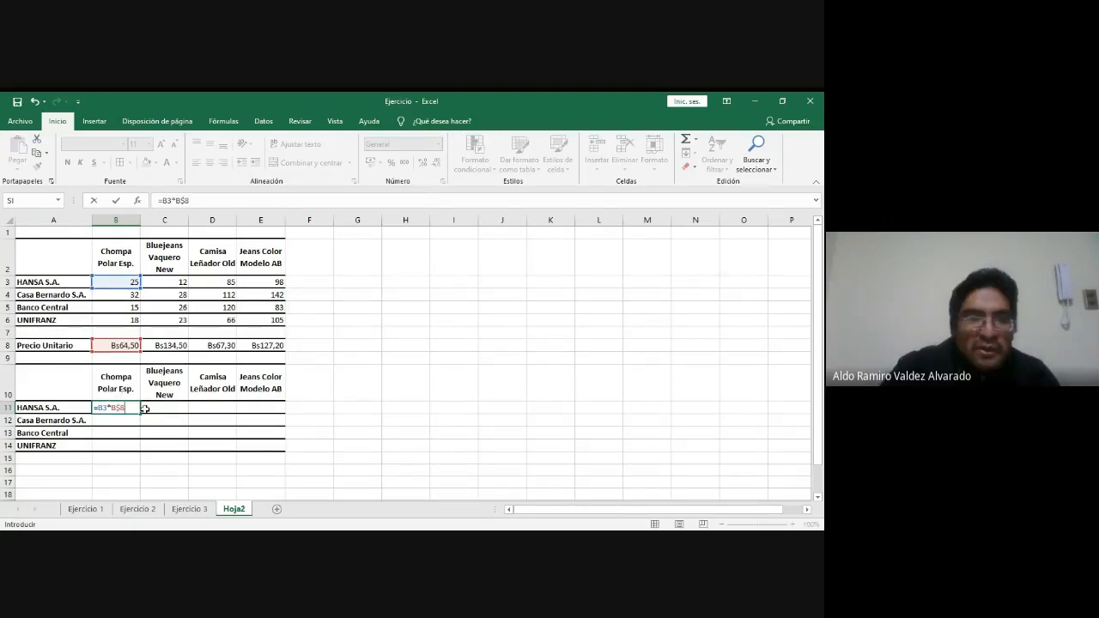
pyautogui.press('Return')
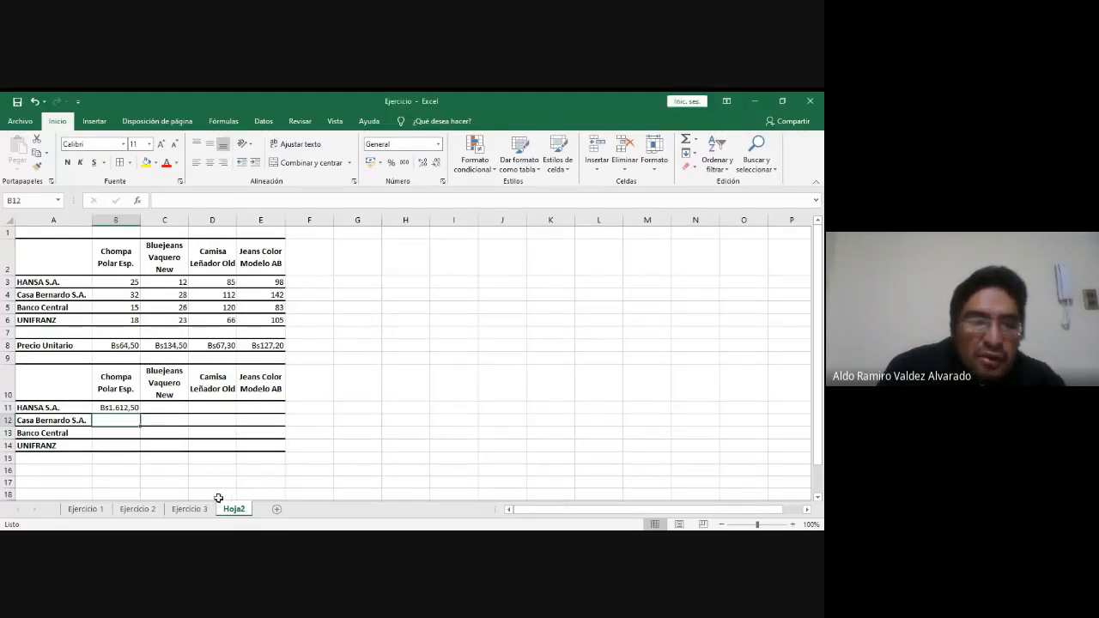
# - Fill the B11 formula across C11:E11 for HANSA S.A.'s remaining garments and check the formula in C11
pyautogui.click(150, 407)
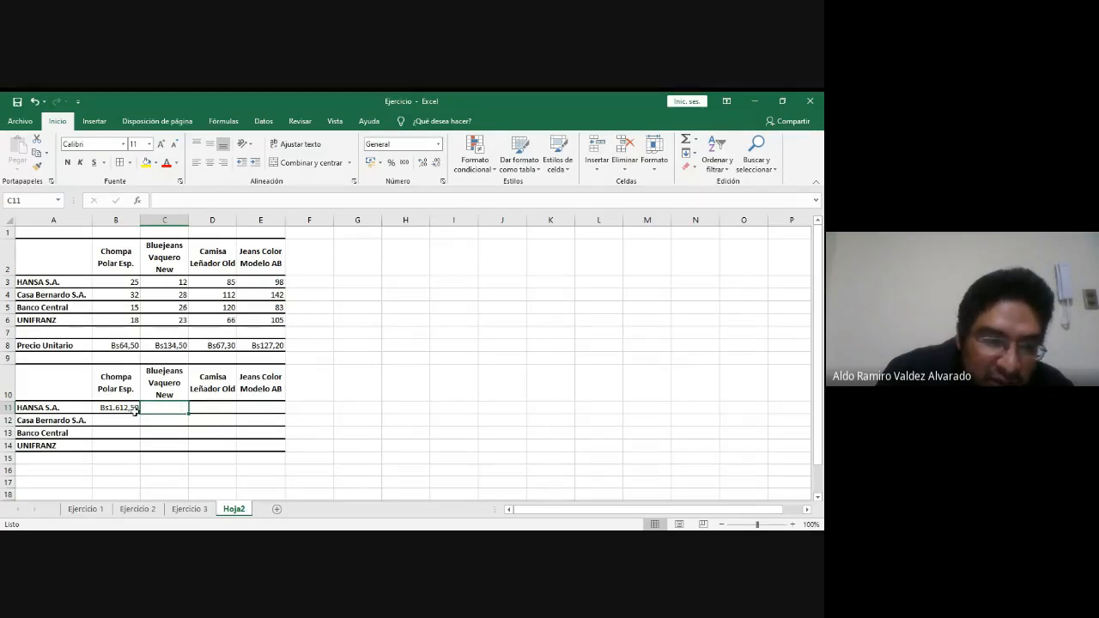
pyautogui.click(118, 407)
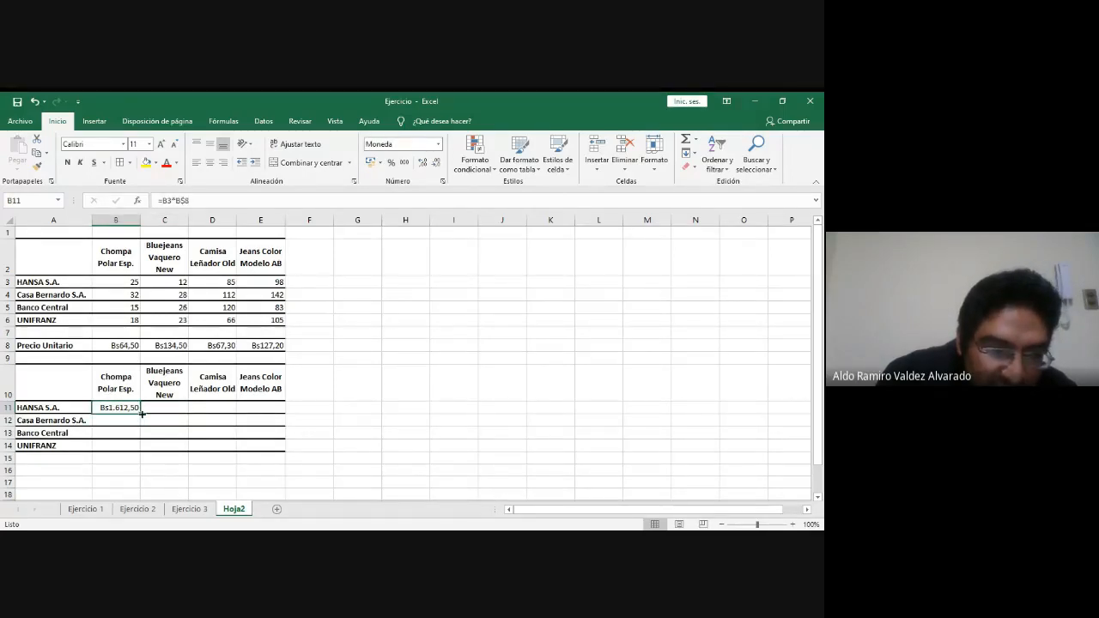
pyautogui.moveTo(140, 412); pyautogui.dragTo(270, 412)
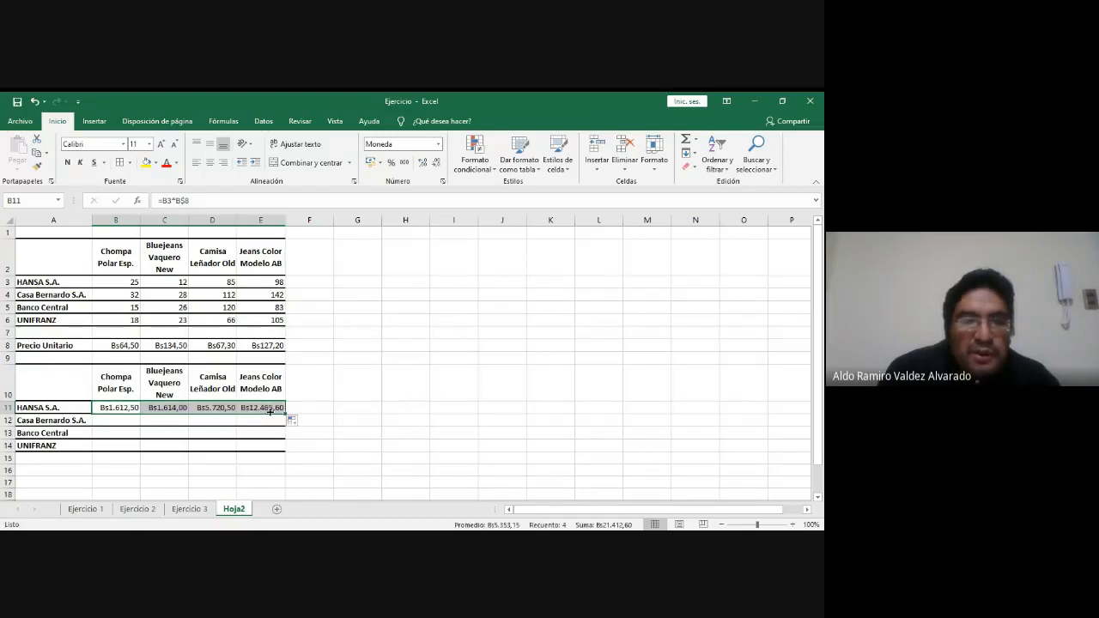
pyautogui.click(171, 408)
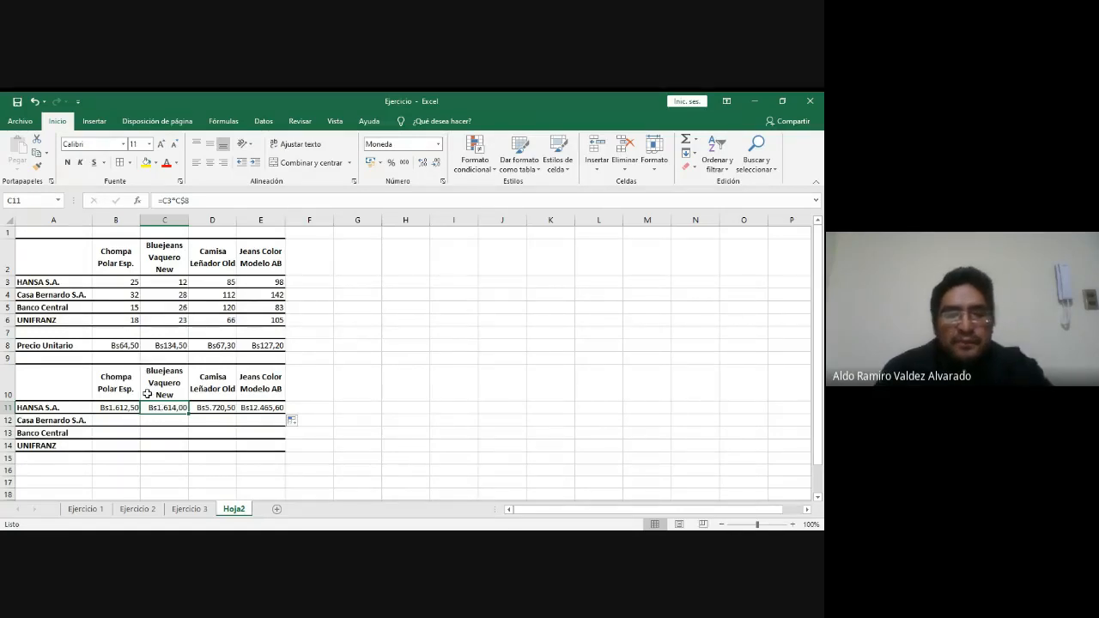
pyautogui.hotkey('alt', 'Tab')
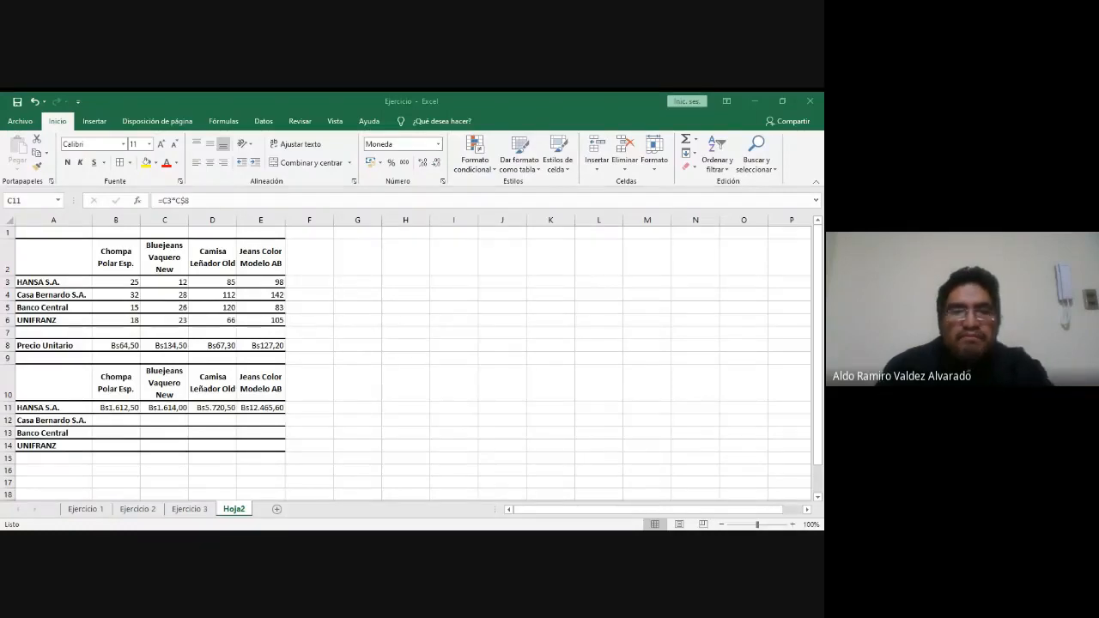
pyautogui.hotkey('alt', 'Tab')
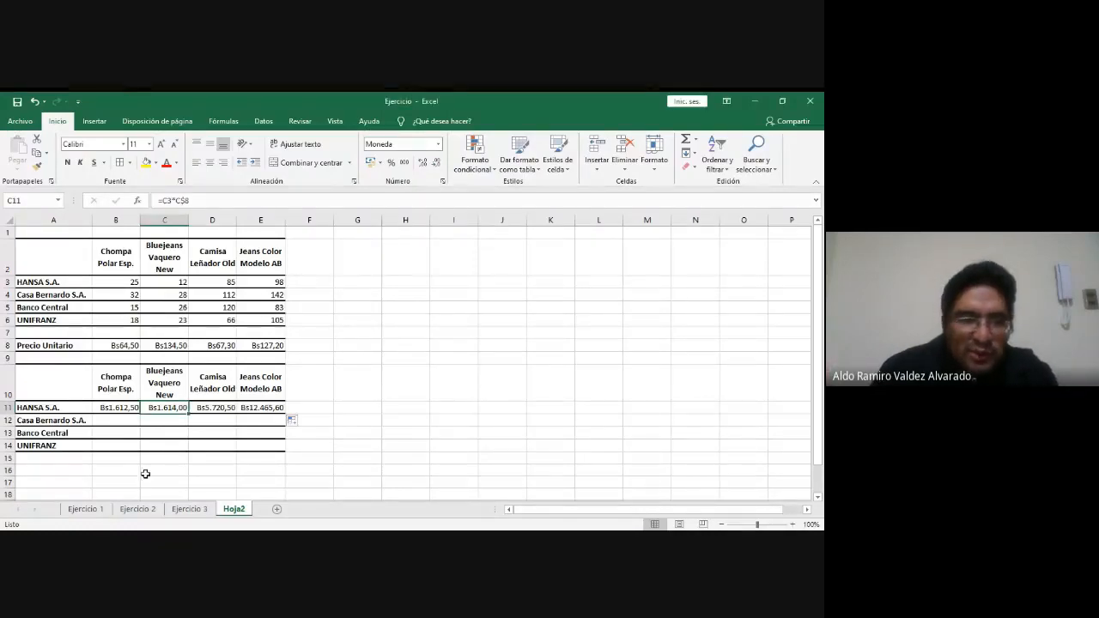
# - Fill the HANSA S.A. formulas in B11:E11 down through row 14 for the other three companies
pyautogui.click(115, 421)
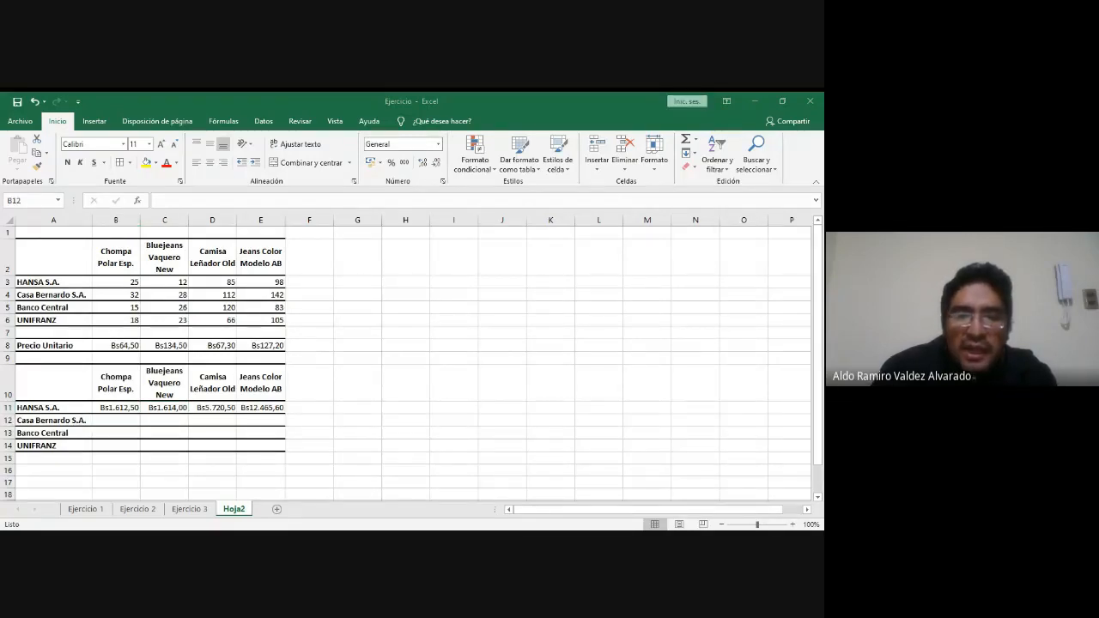
pyautogui.hotkey('alt', 'Tab')
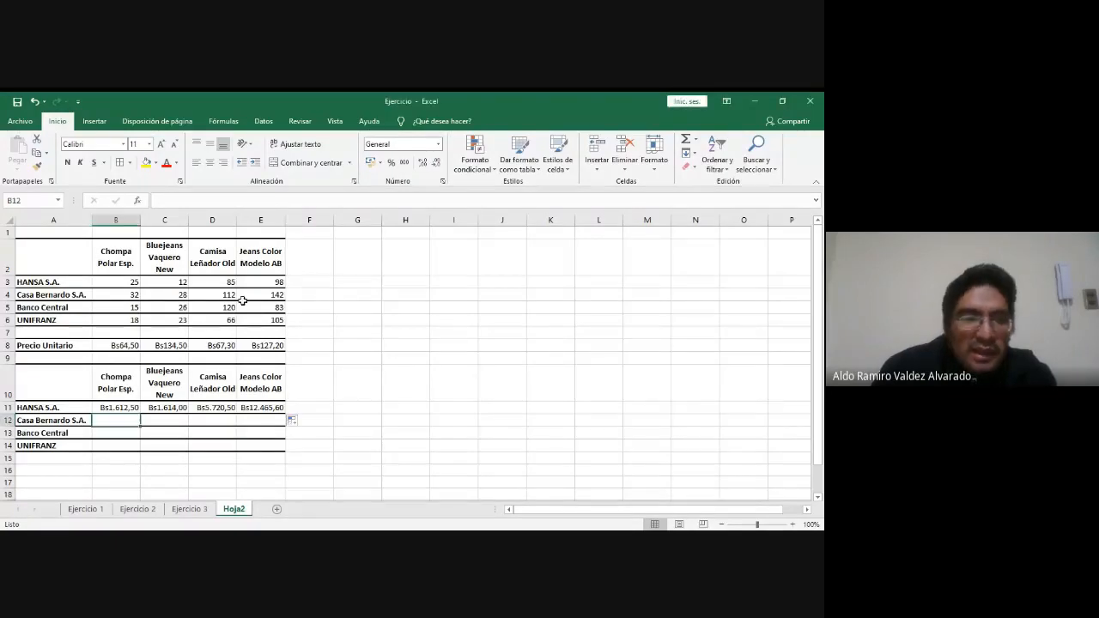
pyautogui.click(115, 407)
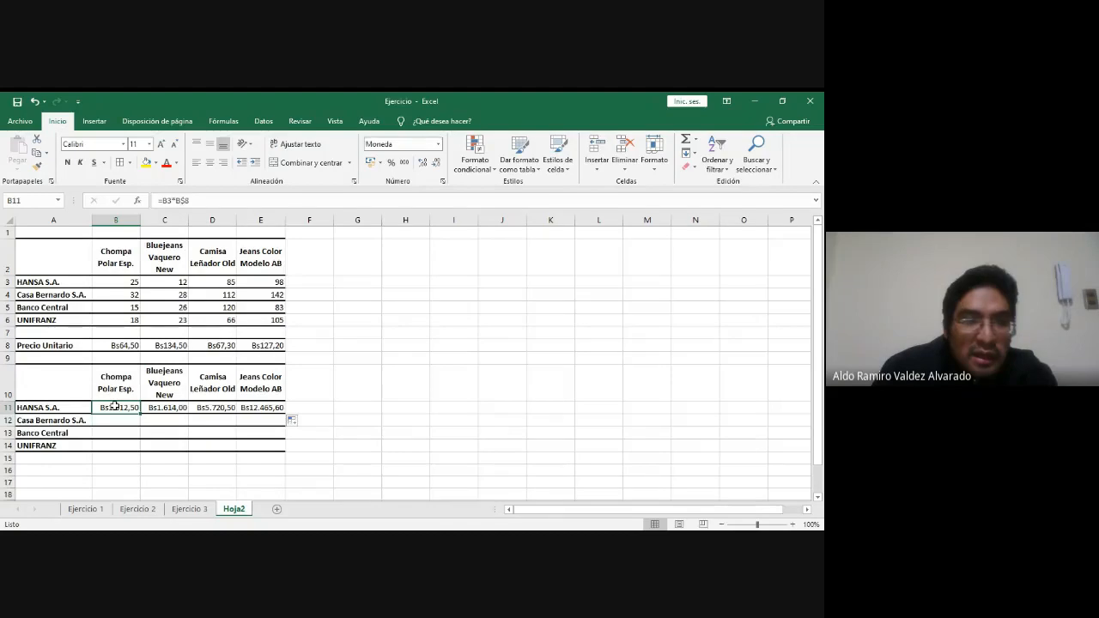
pyautogui.moveTo(115, 408); pyautogui.dragTo(260, 408)
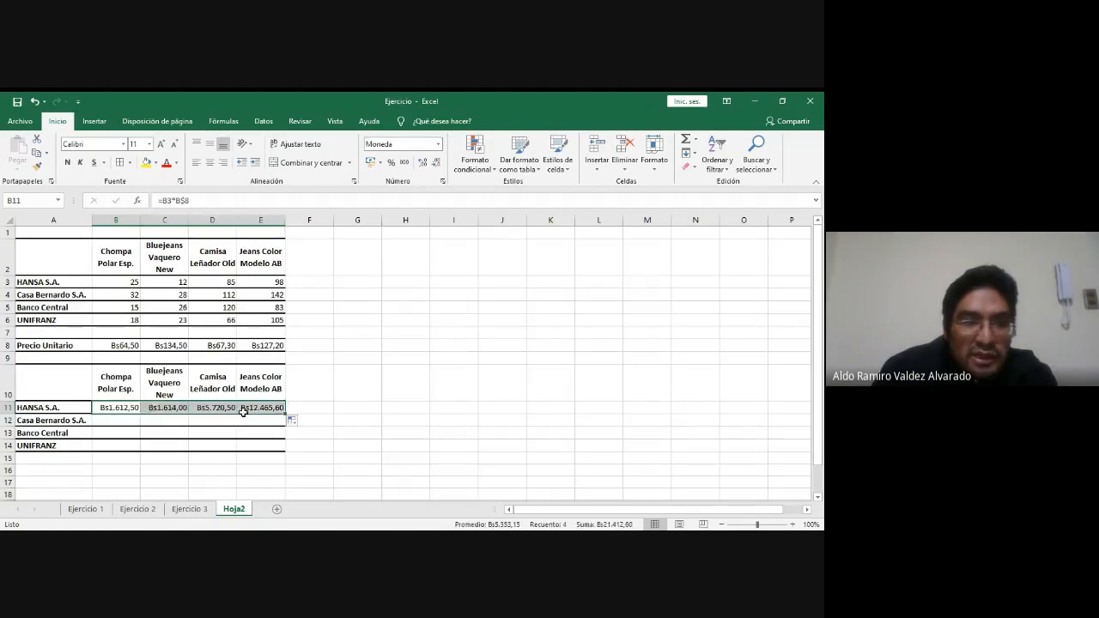
pyautogui.hotkey('alt', 'Tab')
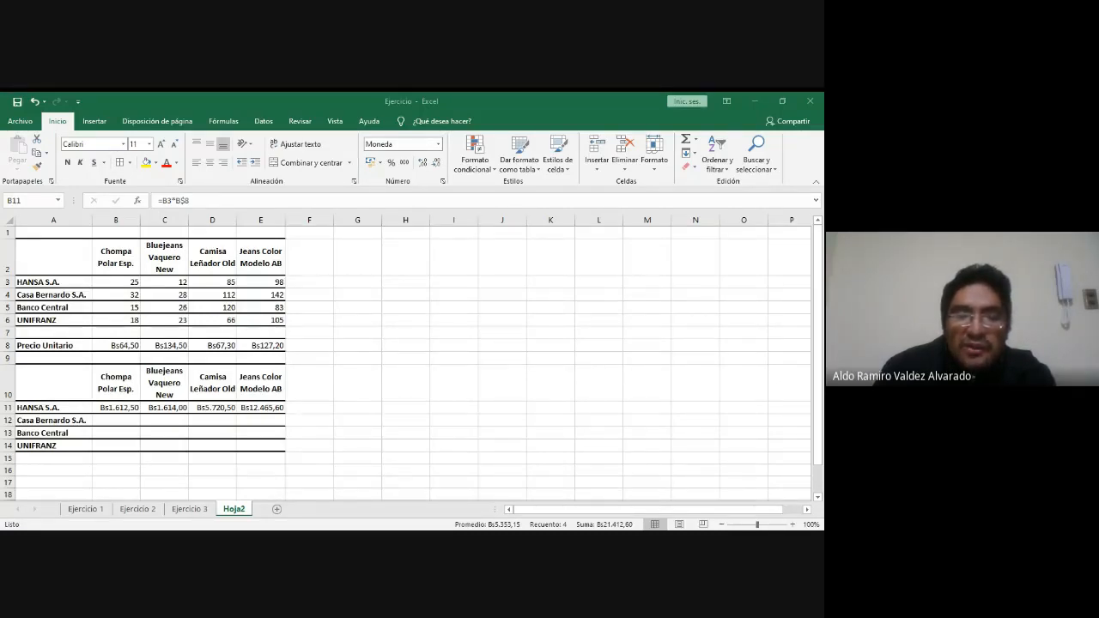
pyautogui.click(194, 490)
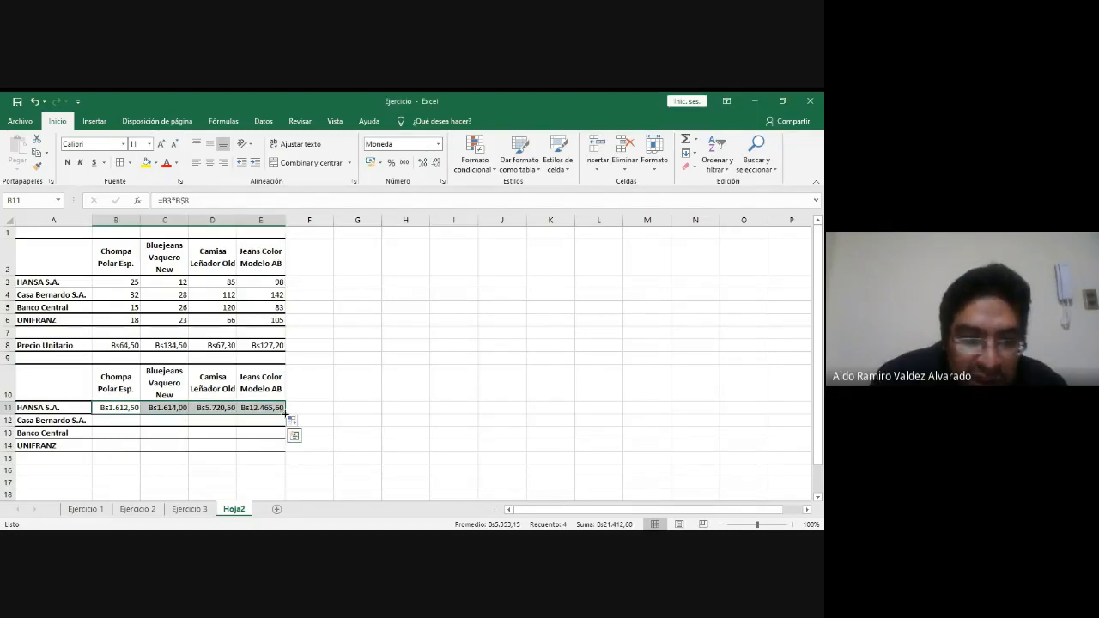
pyautogui.moveTo(285, 413); pyautogui.dragTo(280, 446)
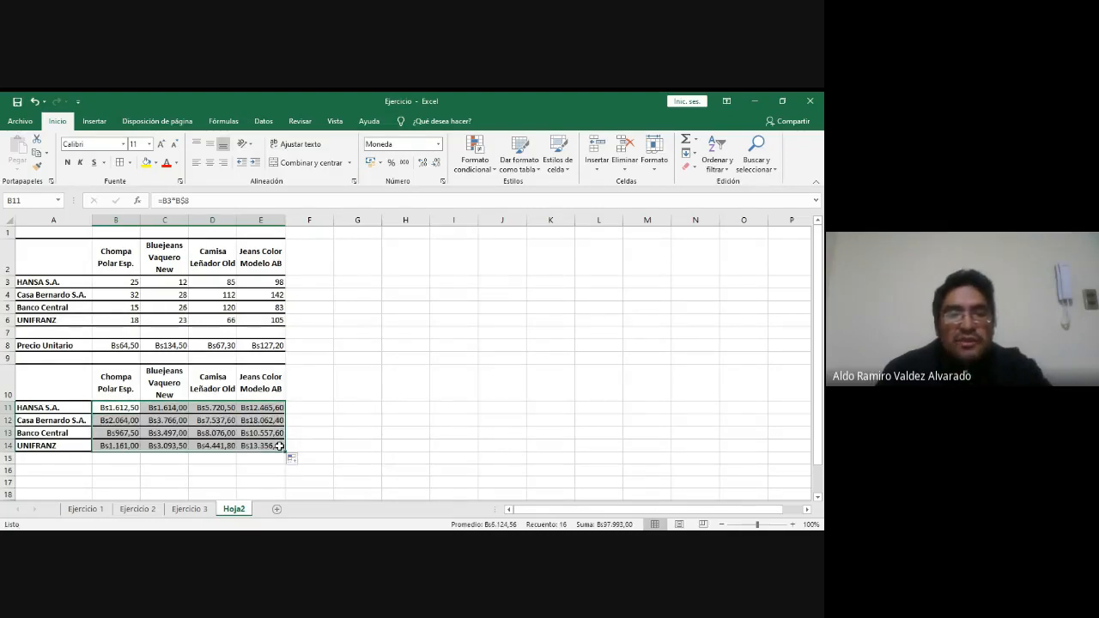
# - Undo the last fill and extend the B11:E11 formulas down to row 14 again
pyautogui.hotkey('alt', 'Tab')
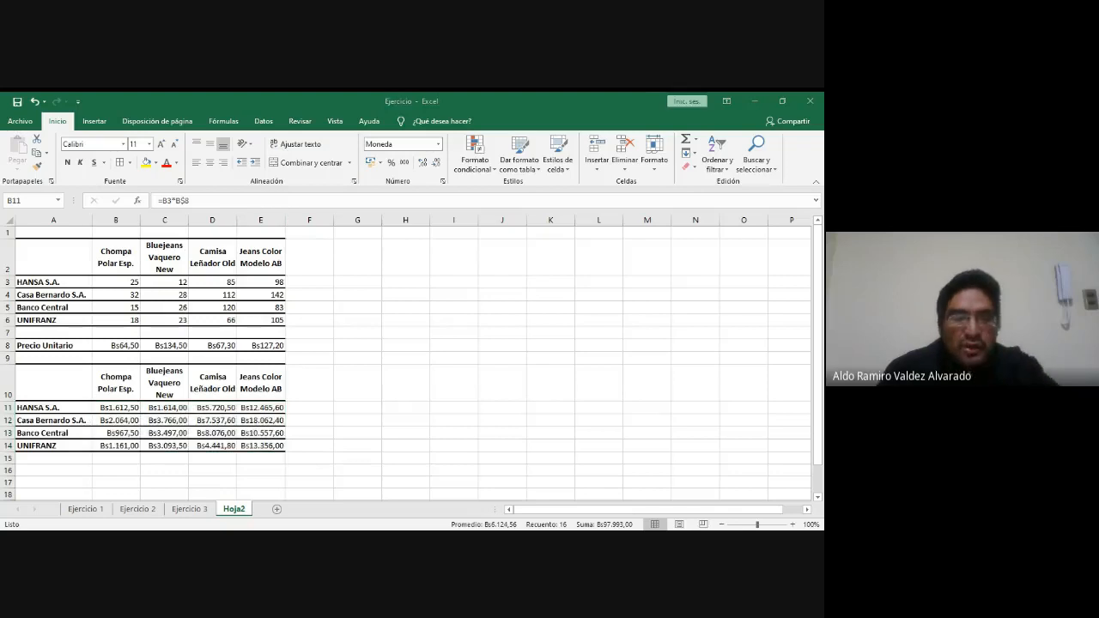
pyautogui.hotkey('alt', 'Tab')
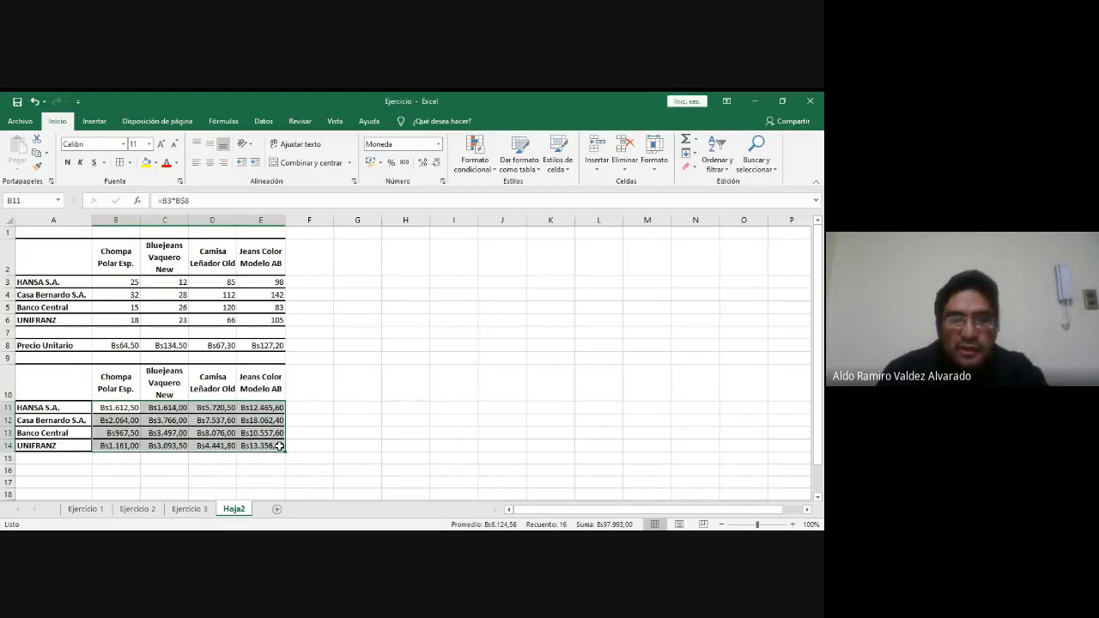
pyautogui.hotkey('ctrl', 'z')
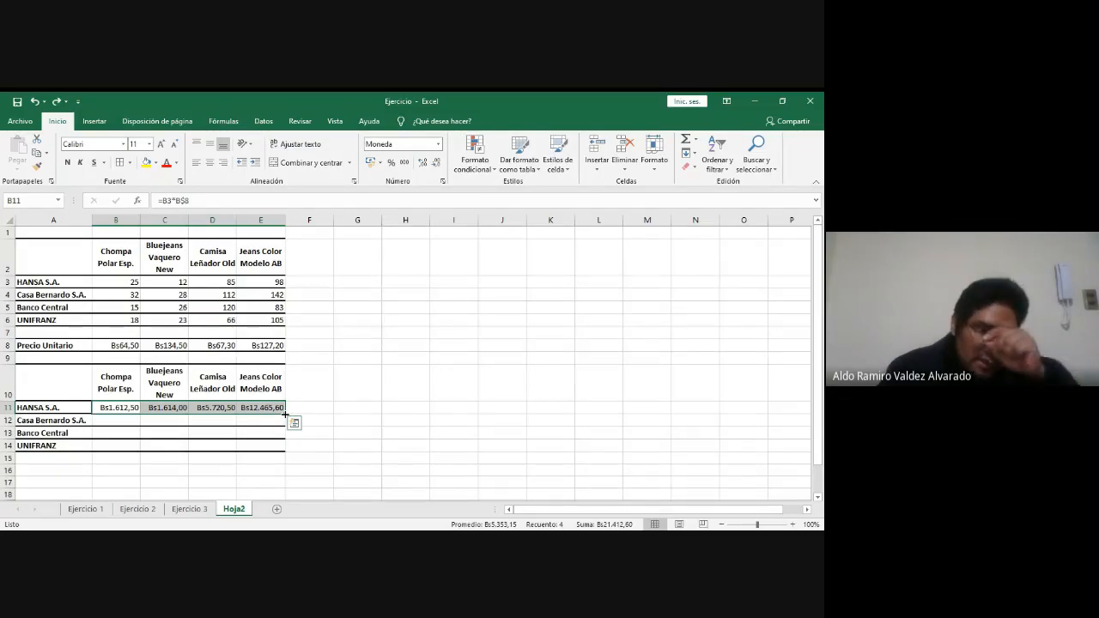
pyautogui.moveTo(285, 415); pyautogui.dragTo(284, 448)
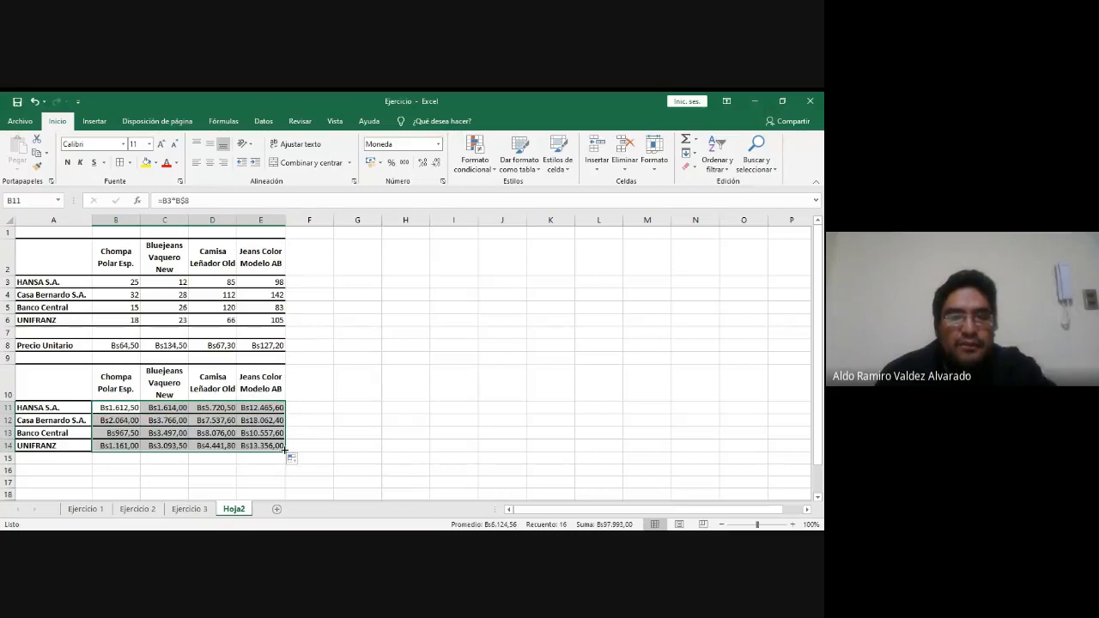
# - Examine the calculated amounts in B11:E14 against the Precio Unitario values in B8:E8
pyautogui.hotkey('alt', 'Tab')
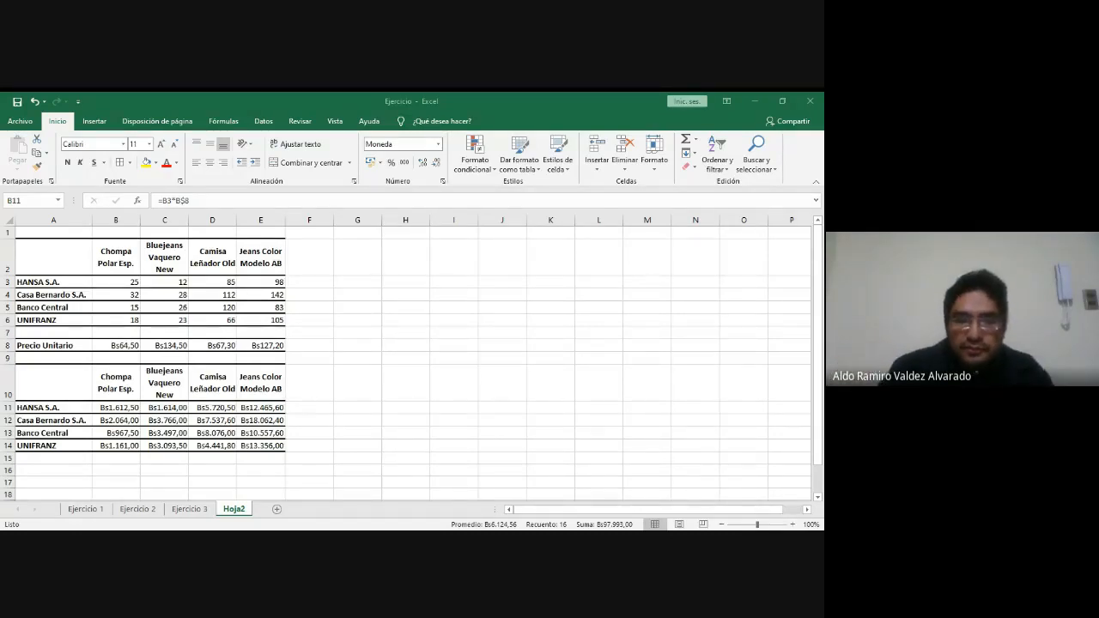
pyautogui.moveTo(116, 407); pyautogui.dragTo(273, 445)
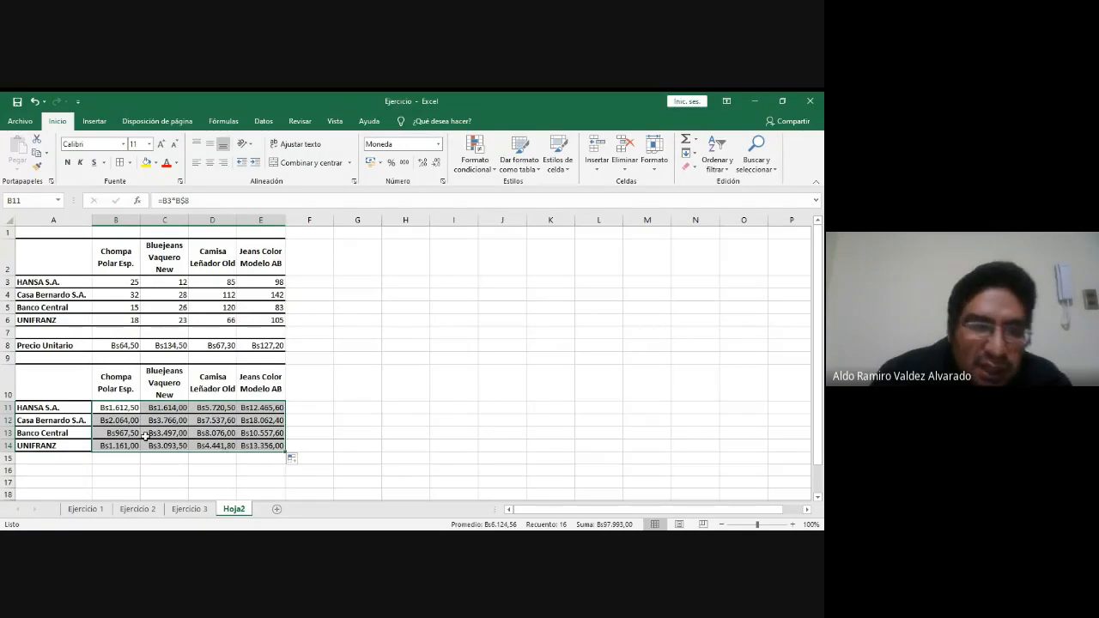
pyautogui.moveTo(108, 345); pyautogui.dragTo(266, 347)
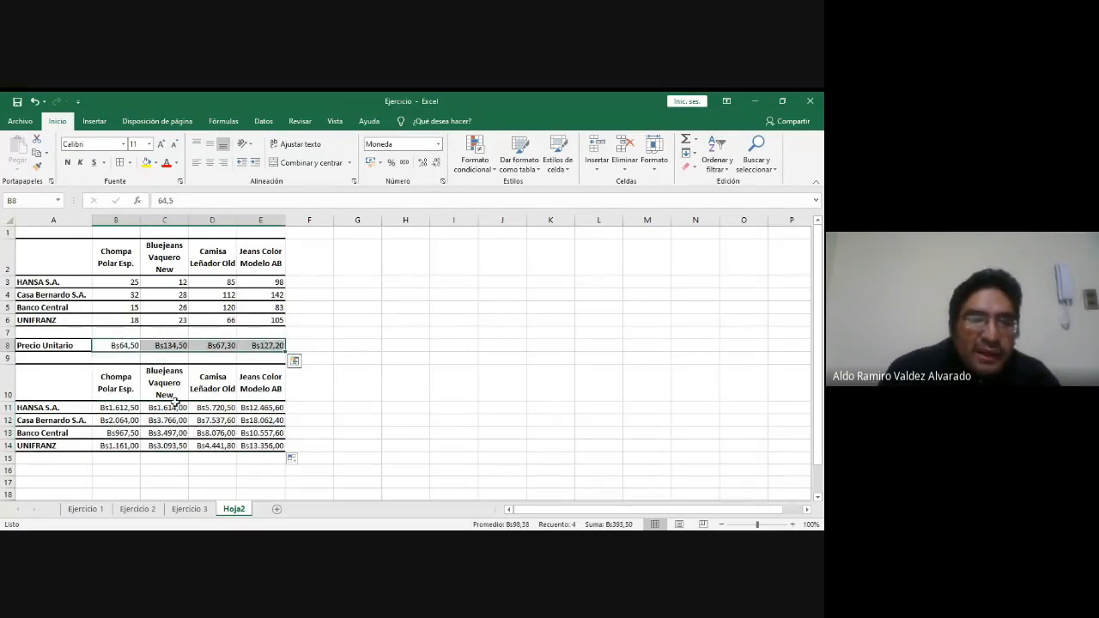
pyautogui.click(113, 409)
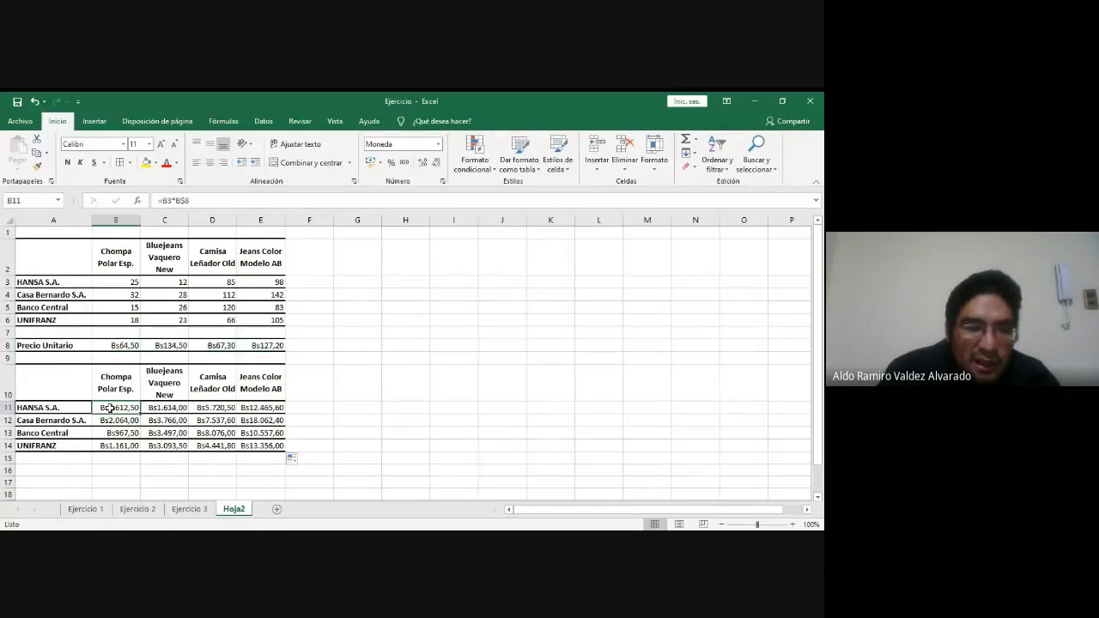
pyautogui.moveTo(110, 409); pyautogui.dragTo(268, 409)
pyautogui.click(120, 350)
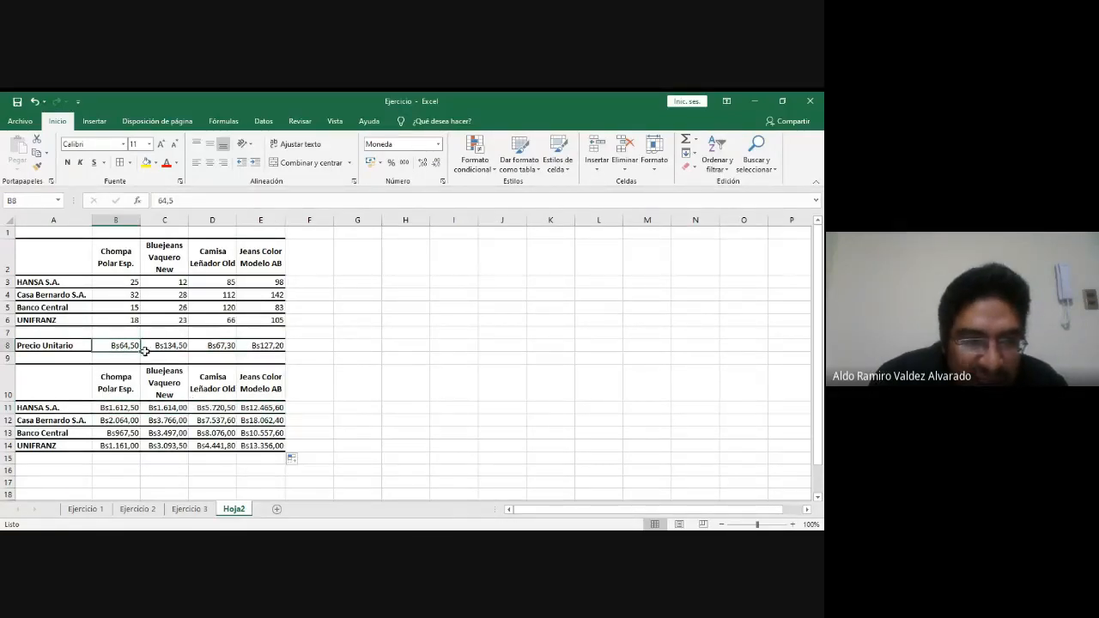
pyautogui.click(169, 349)
pyautogui.click(202, 349)
pyautogui.click(251, 347)
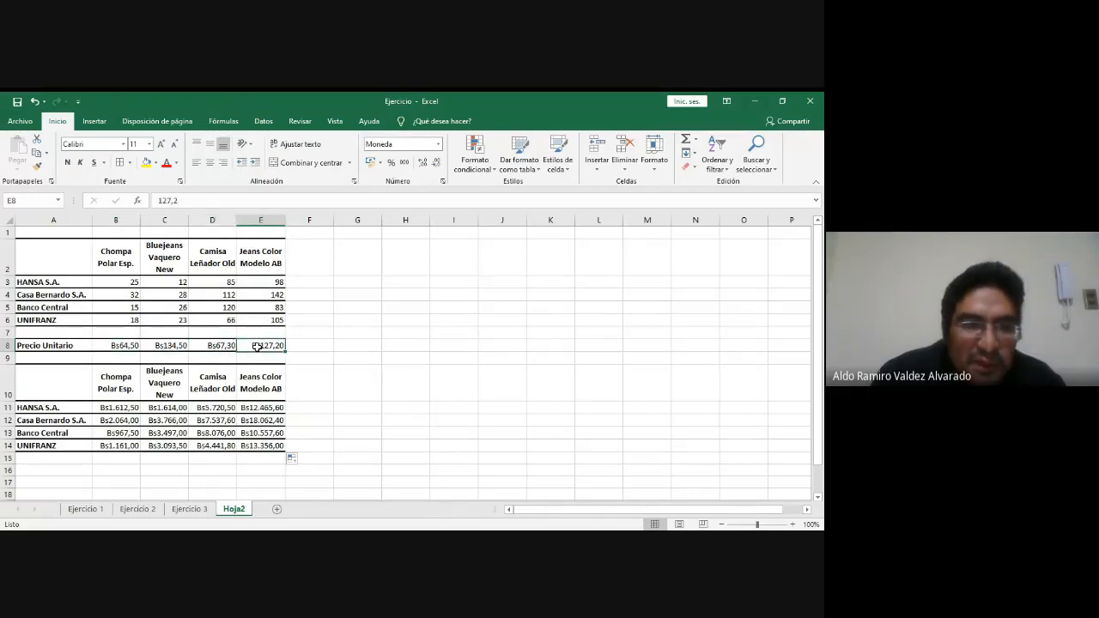
# - Check the HANSA S.A. formulas in B11:E11 and examine the B$8 reference in the Casa Bernardo S.A. formula in B12
pyautogui.click(128, 411)
pyautogui.click(165, 409)
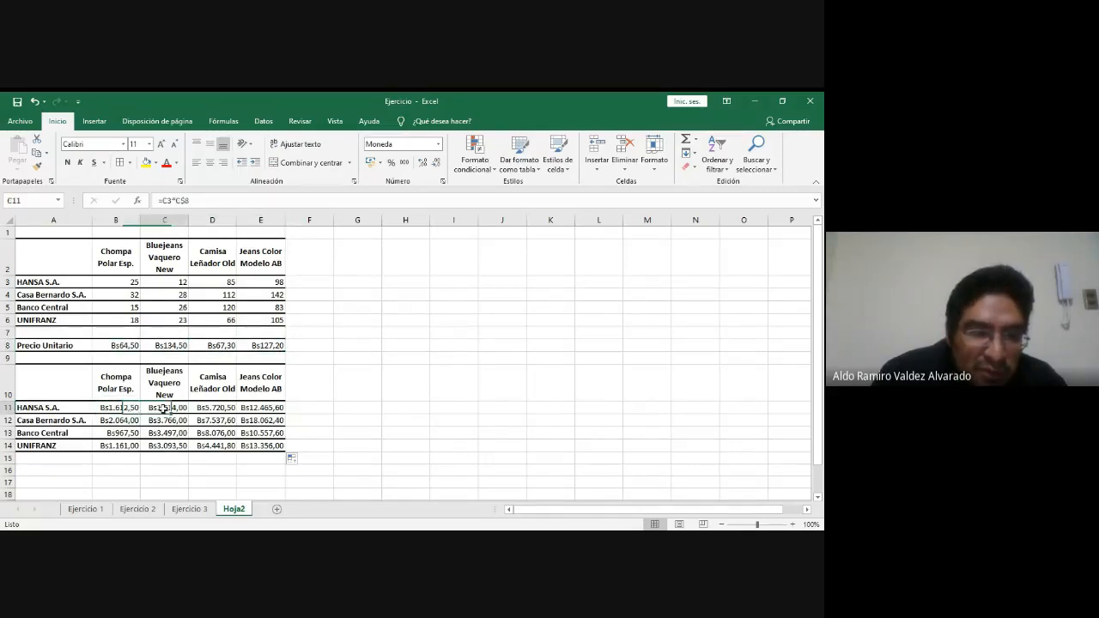
pyautogui.click(206, 408)
pyautogui.click(262, 408)
pyautogui.click(108, 421)
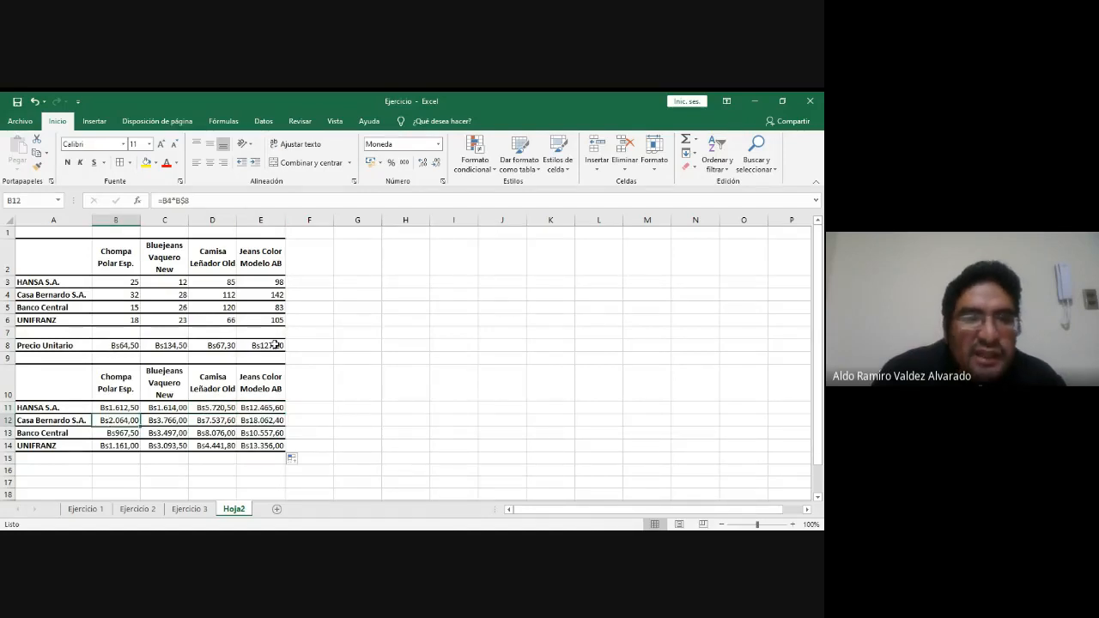
pyautogui.click(178, 201)
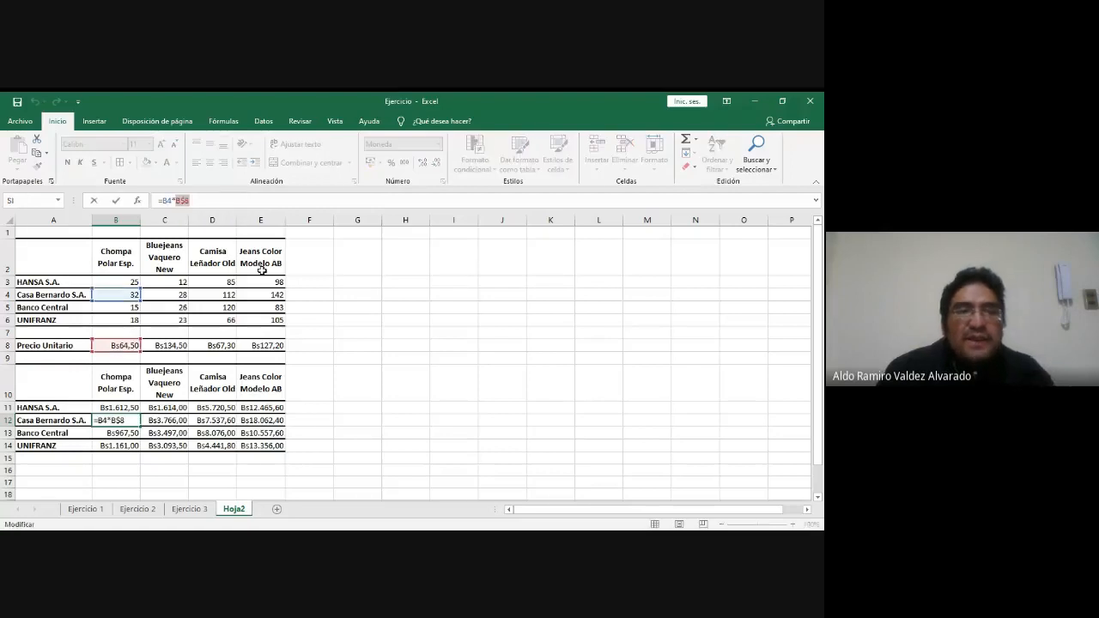
pyautogui.click(176, 422)
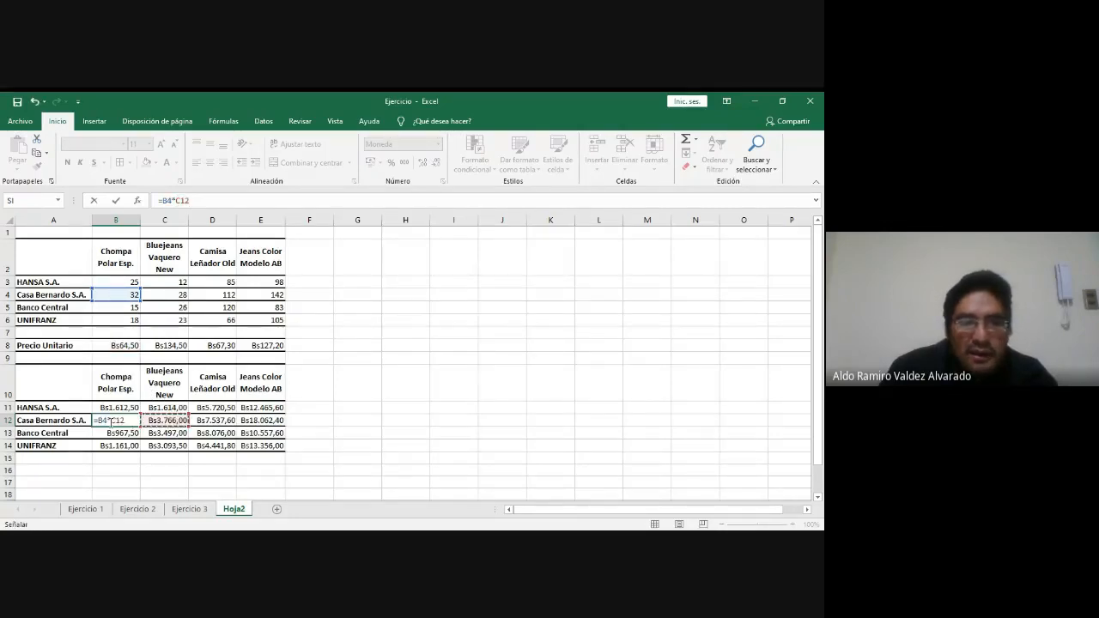
pyautogui.click(306, 420)
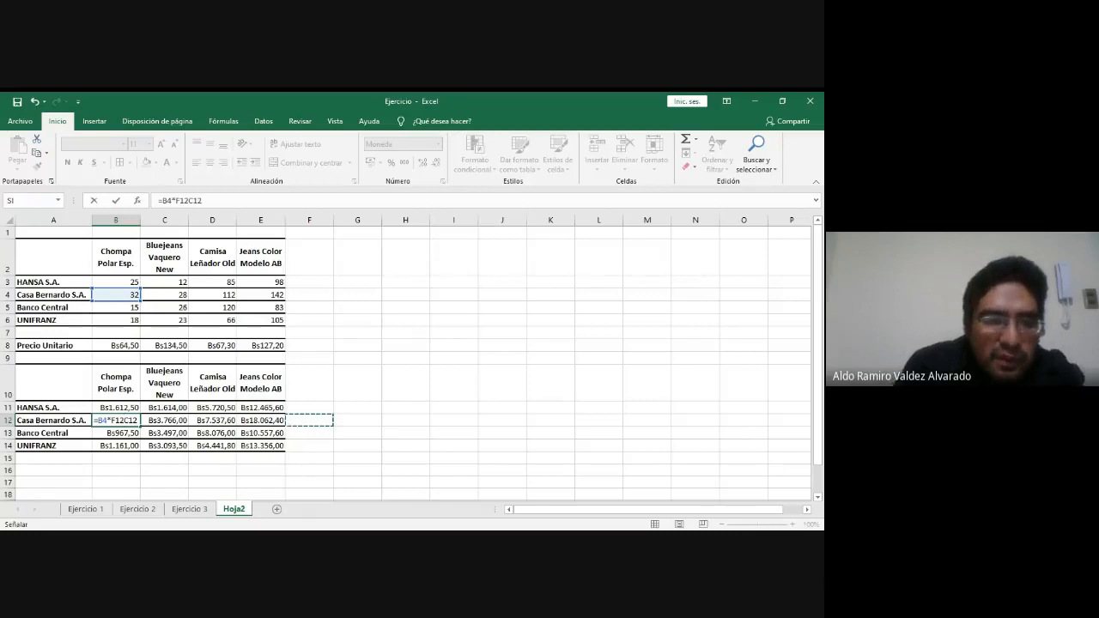
pyautogui.press('Escape')
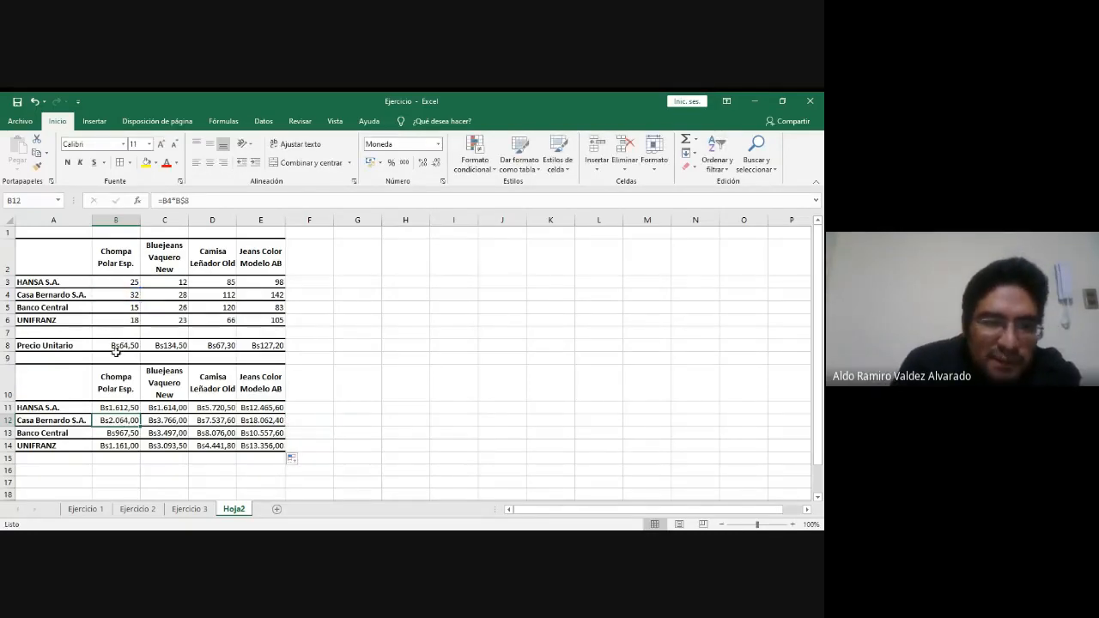
# - Compare the unit prices in B8:E8 with the HANSA S.A. amounts in B11:E11 and examine the B$8 reference in B11's formula
pyautogui.click(111, 407)
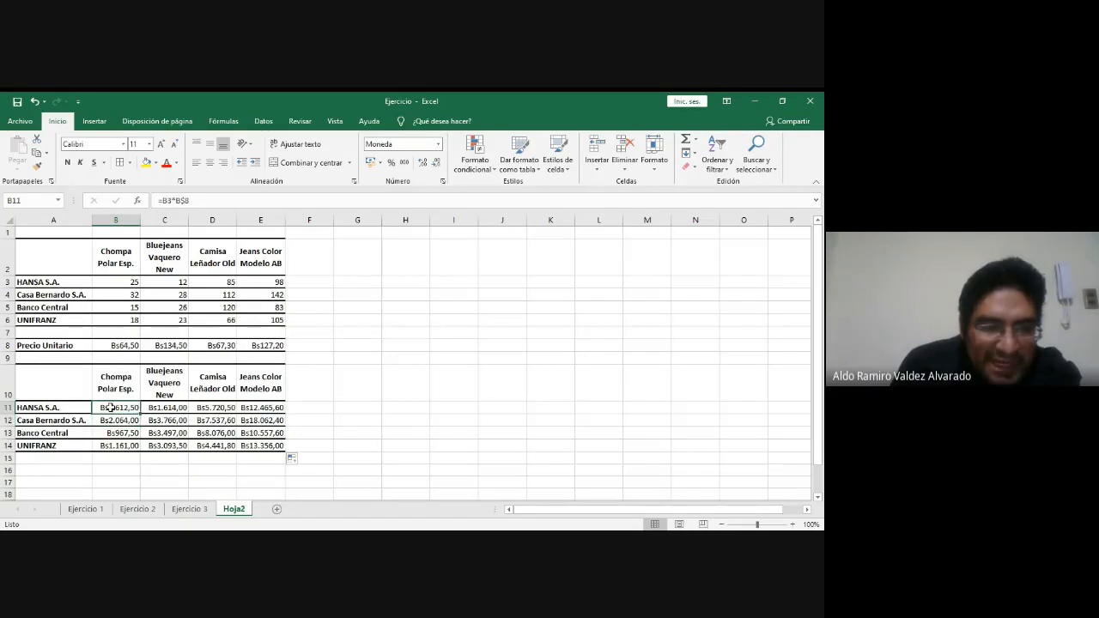
pyautogui.click(112, 344)
pyautogui.click(166, 346)
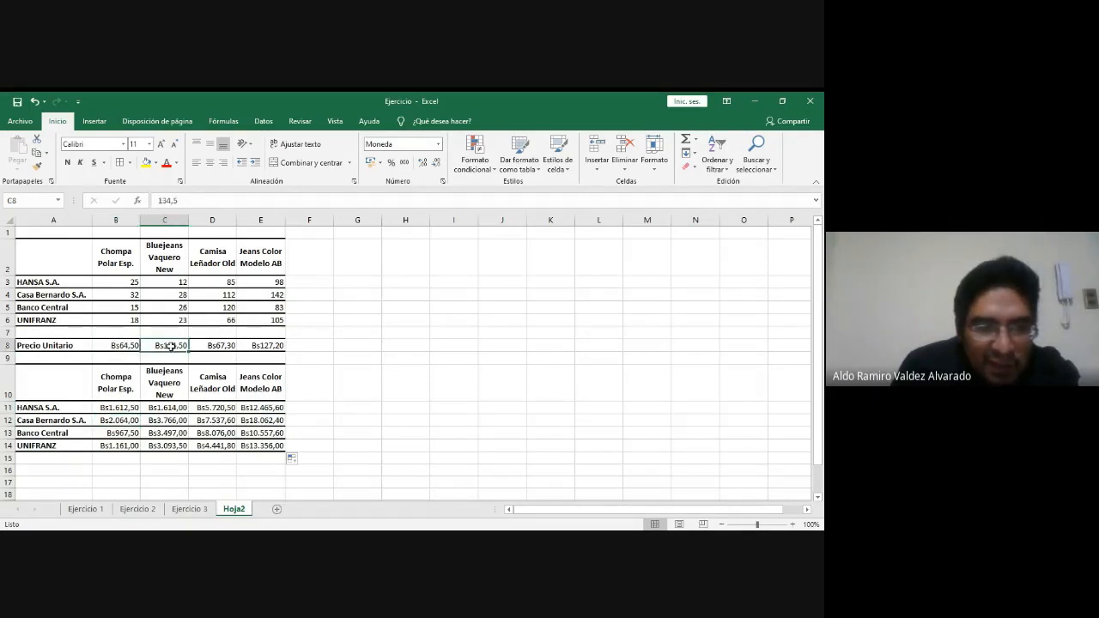
pyautogui.click(216, 345)
pyautogui.click(266, 345)
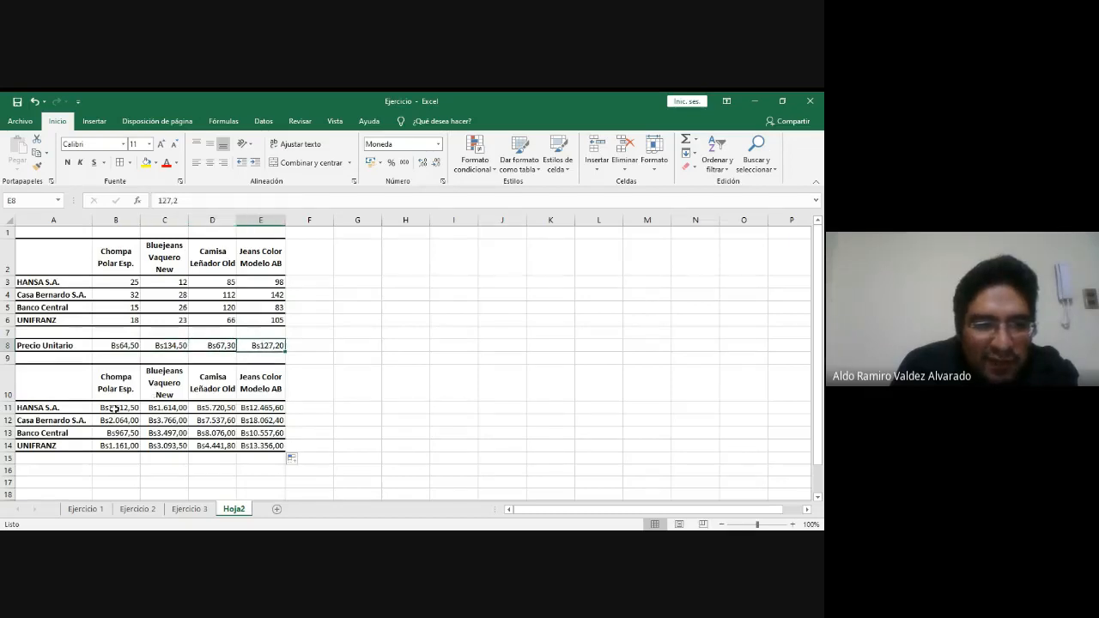
pyautogui.moveTo(120, 408); pyautogui.dragTo(265, 409)
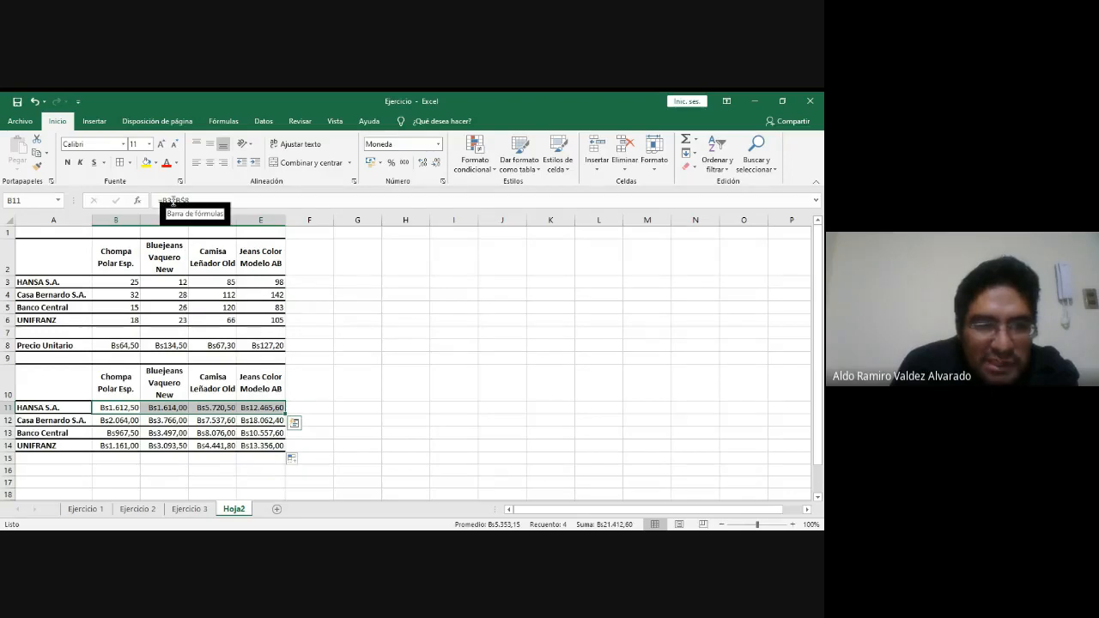
pyautogui.moveTo(174, 200); pyautogui.dragTo(191, 200)
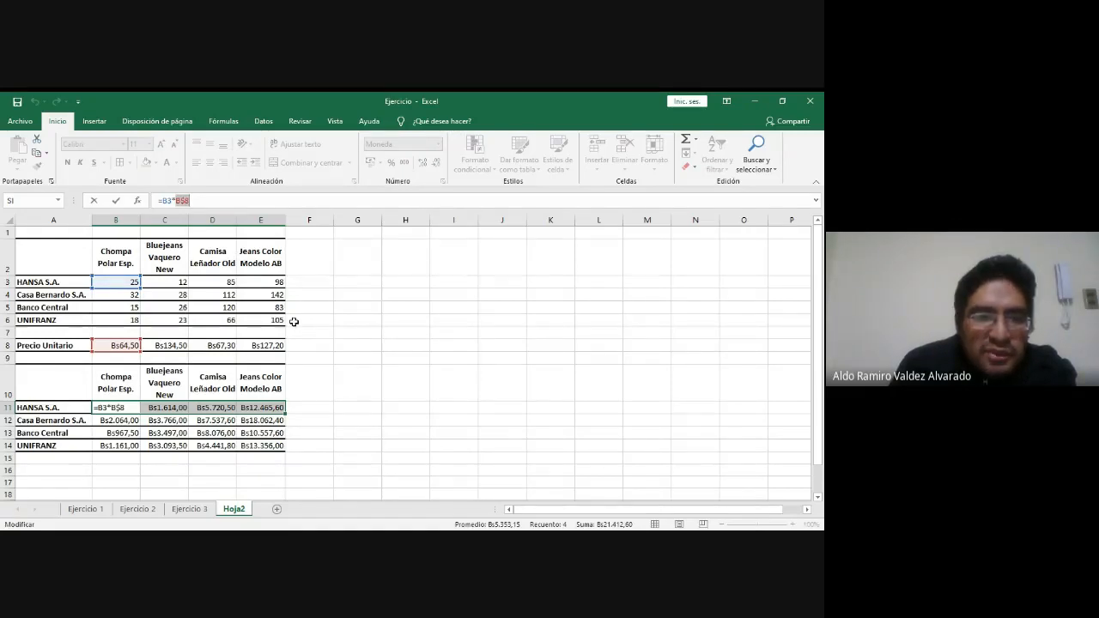
pyautogui.click(121, 421)
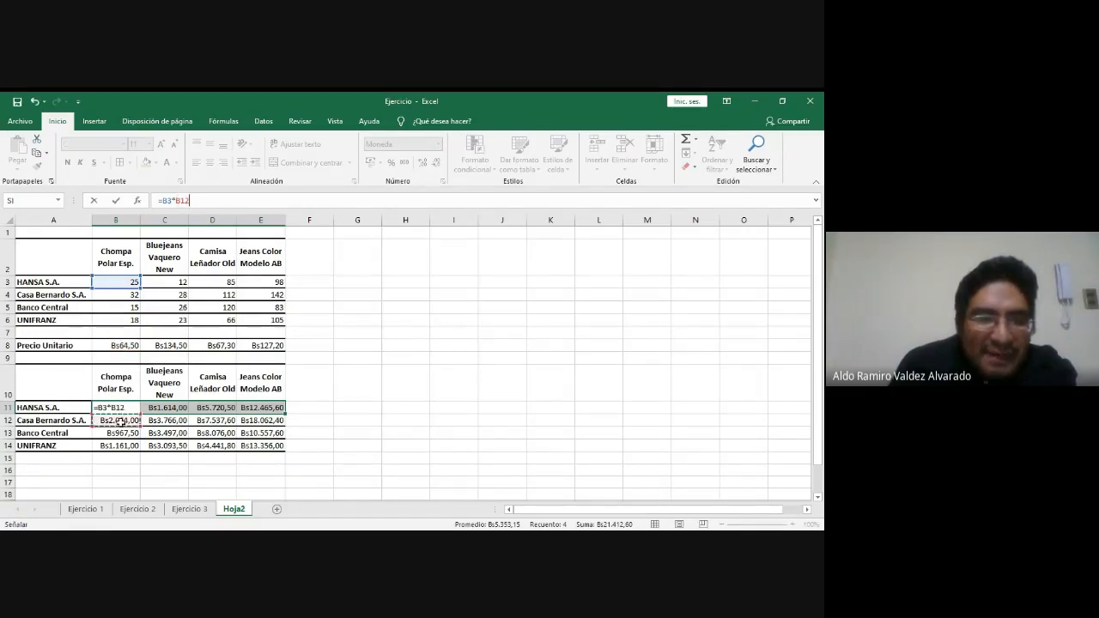
pyautogui.moveTo(95, 343); pyautogui.dragTo(266, 346)
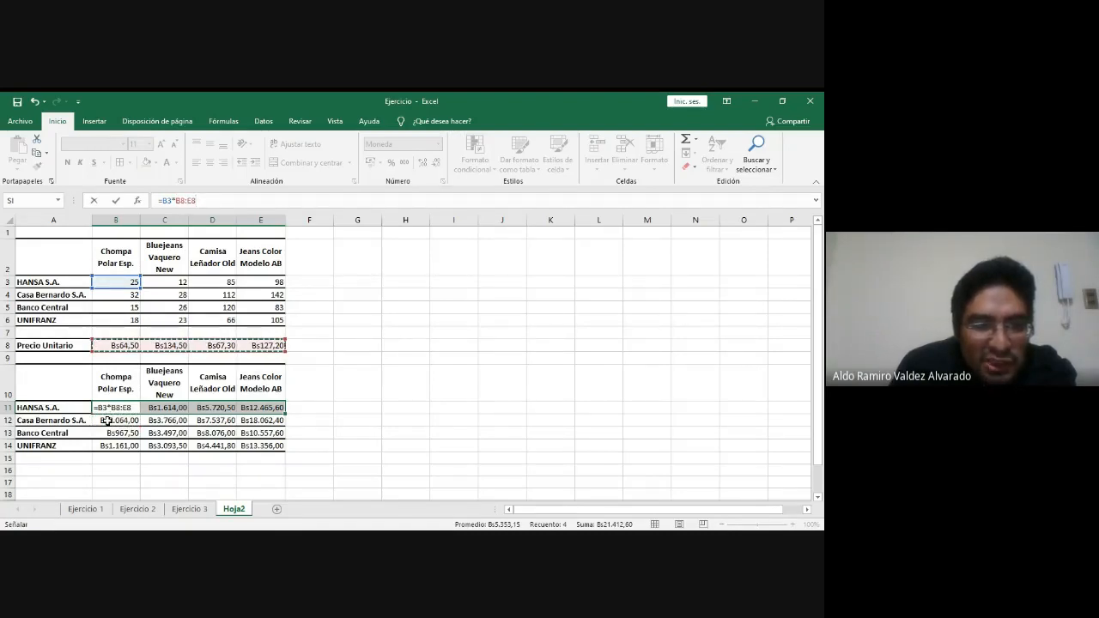
pyautogui.click(108, 344)
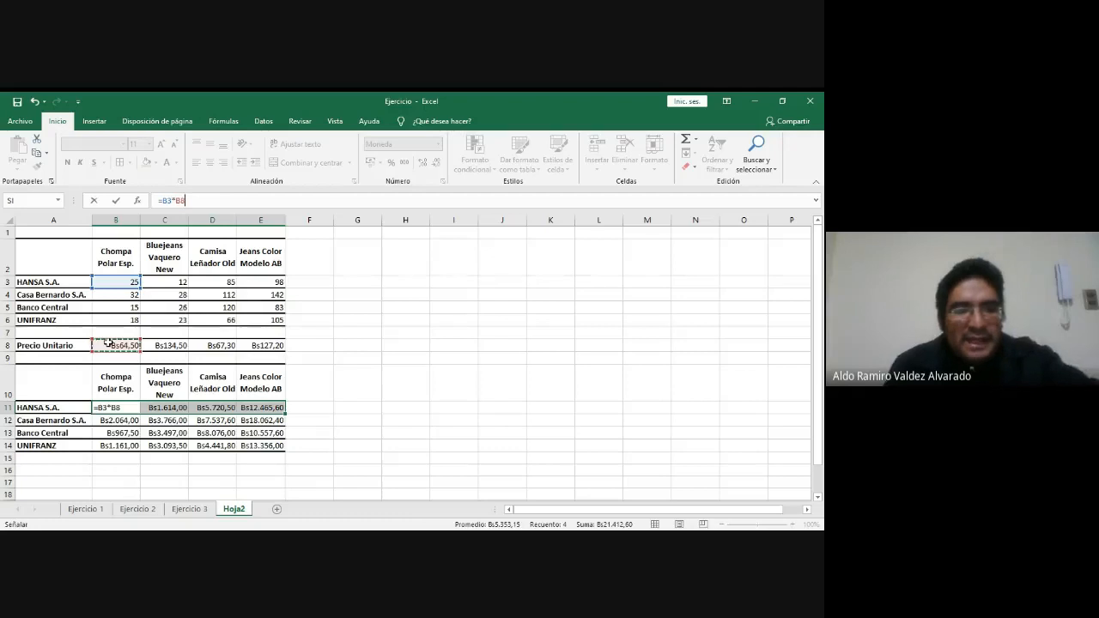
pyautogui.press('Return')
# - Review the Precio Unitario values in B8:E8 and inspect the Banco Central formulas in E13, D13 and C13
pyautogui.click(122, 344)
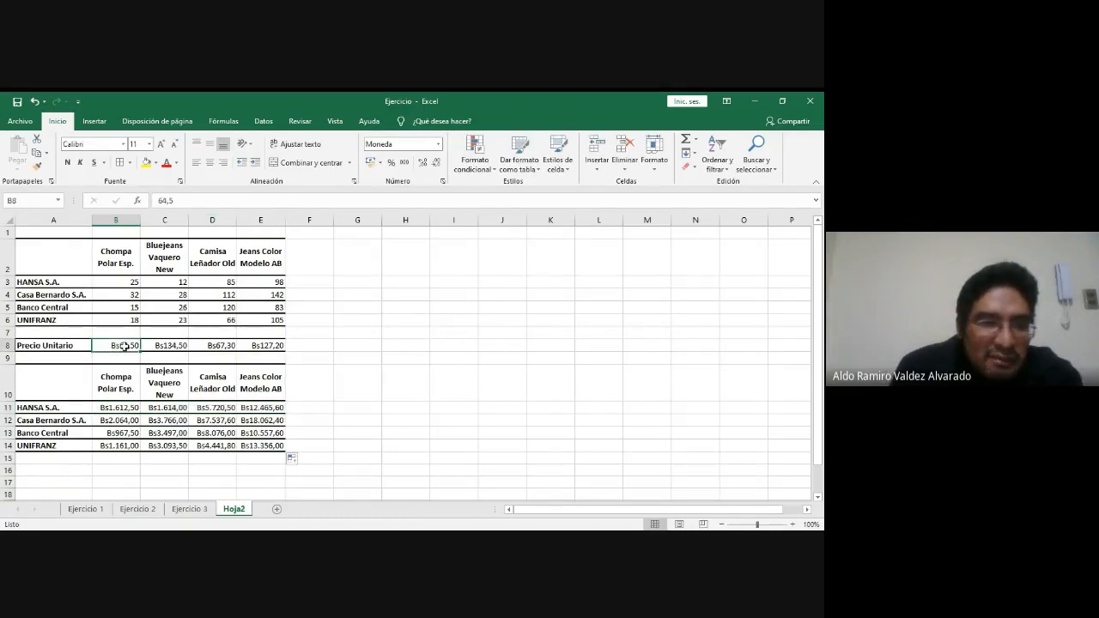
pyautogui.click(154, 347)
pyautogui.click(216, 349)
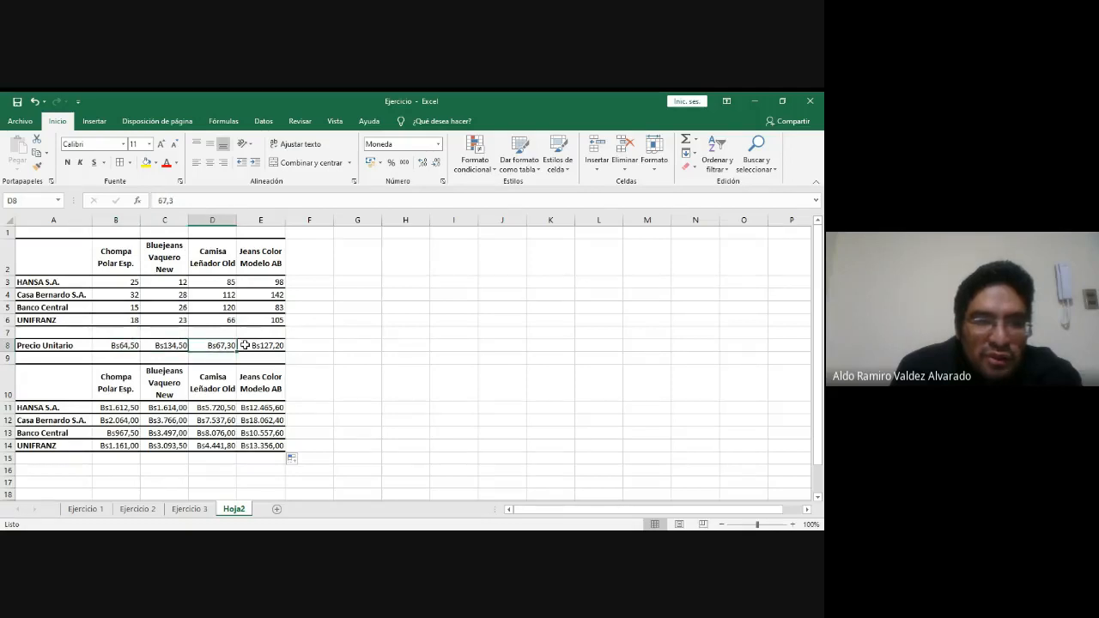
pyautogui.click(260, 344)
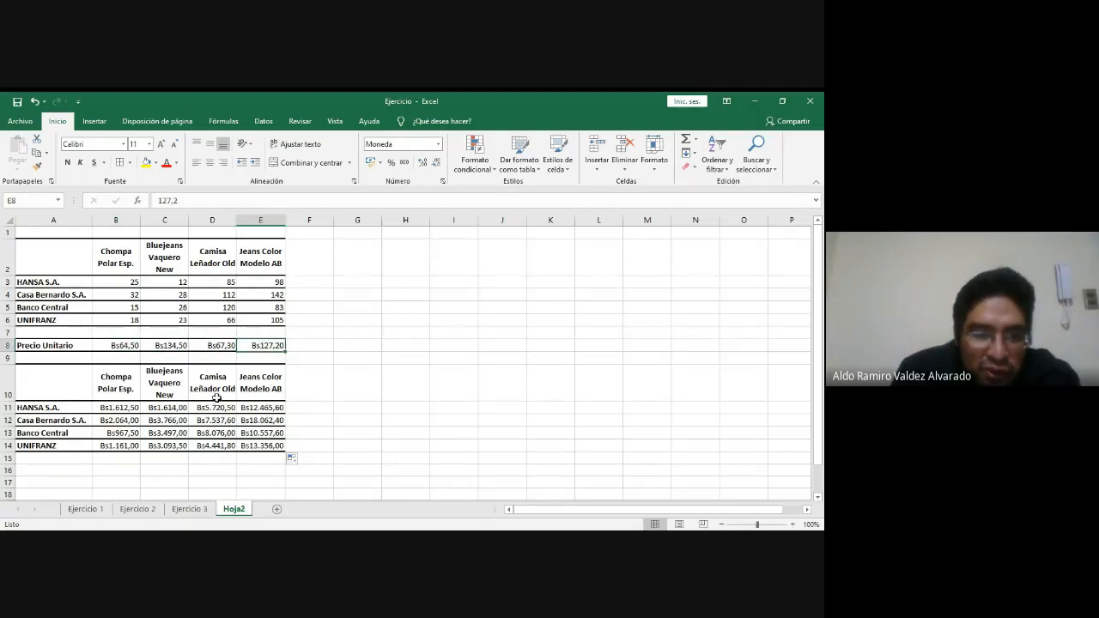
pyautogui.click(256, 433)
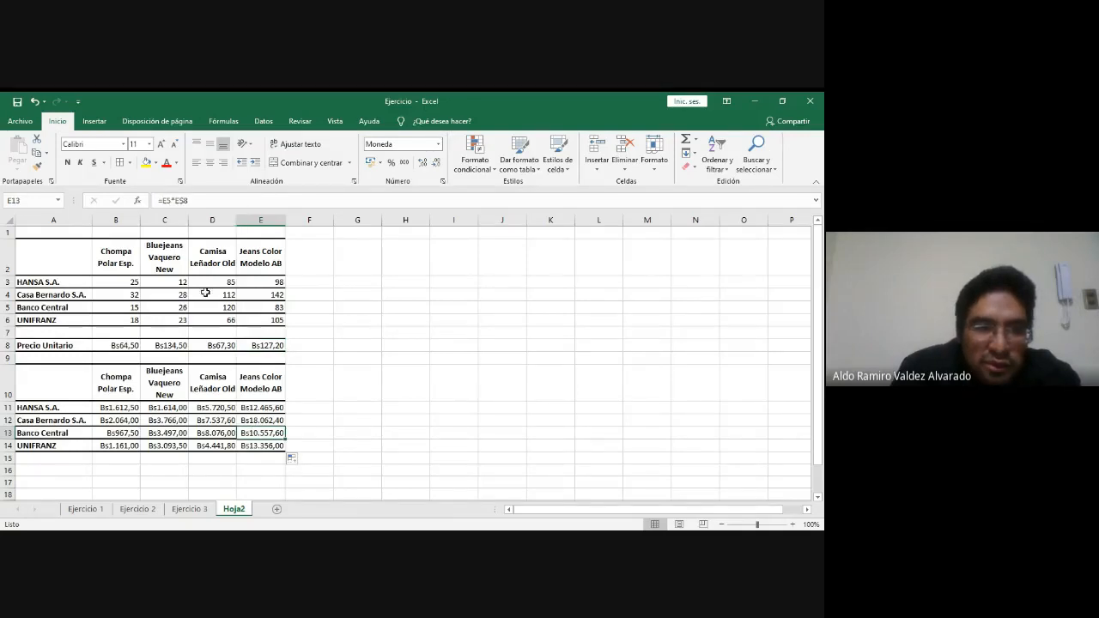
pyautogui.click(208, 433)
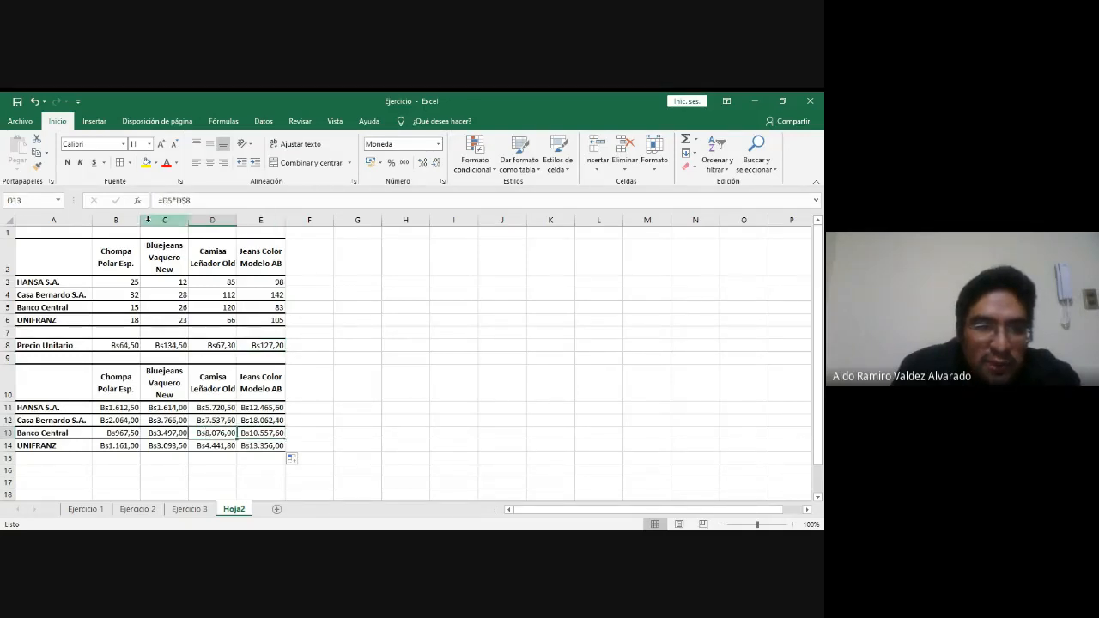
pyautogui.click(168, 432)
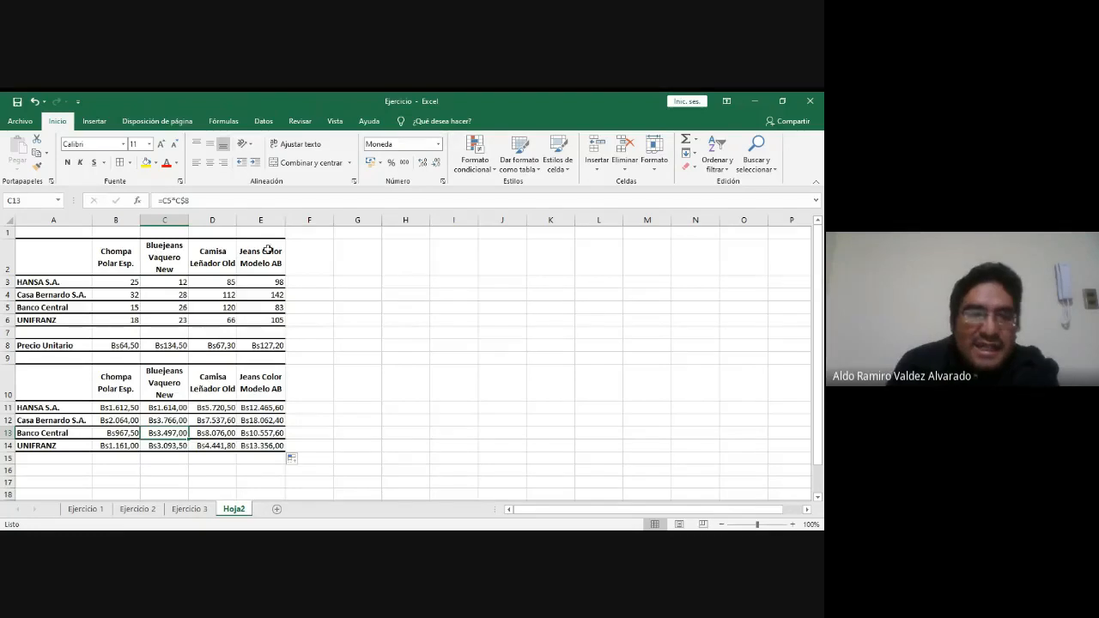
pyautogui.hotkey('alt', 'Tab')
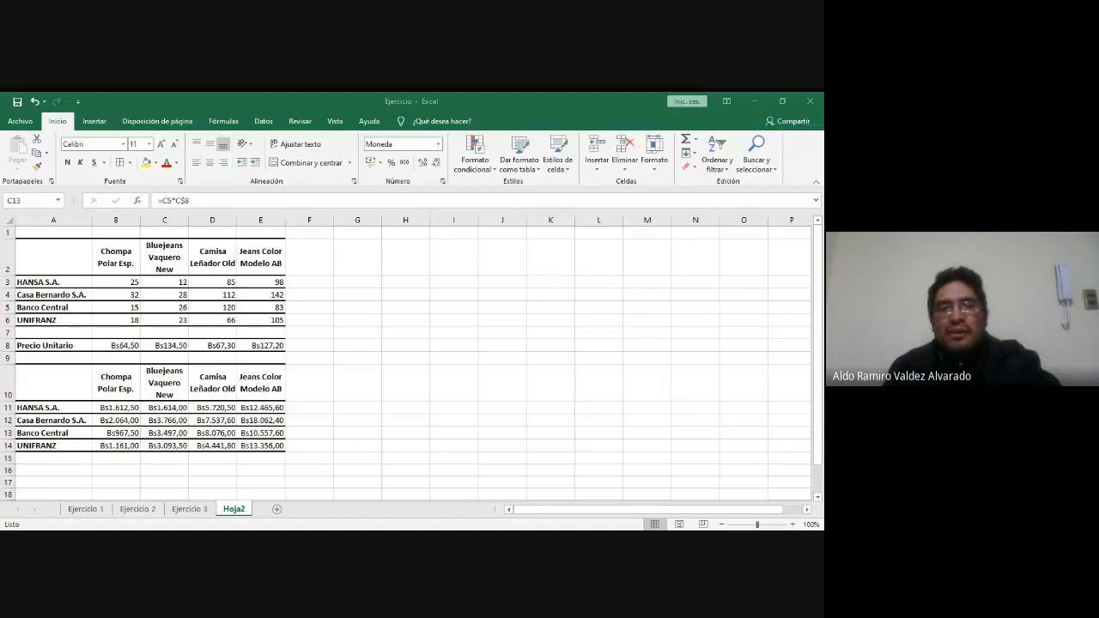
pyautogui.click(294, 383)
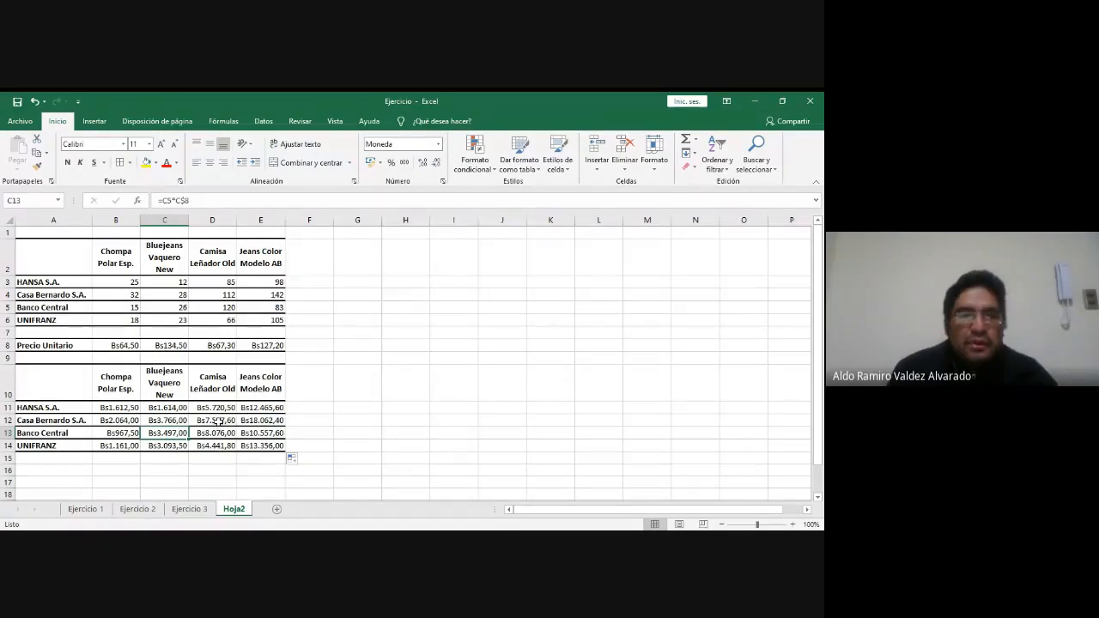
# - Compare the formula in B11 with the Importe Comp. formula in B10 on the Ejercicio 3 sheet, examining its $B$9 reference
pyautogui.click(106, 409)
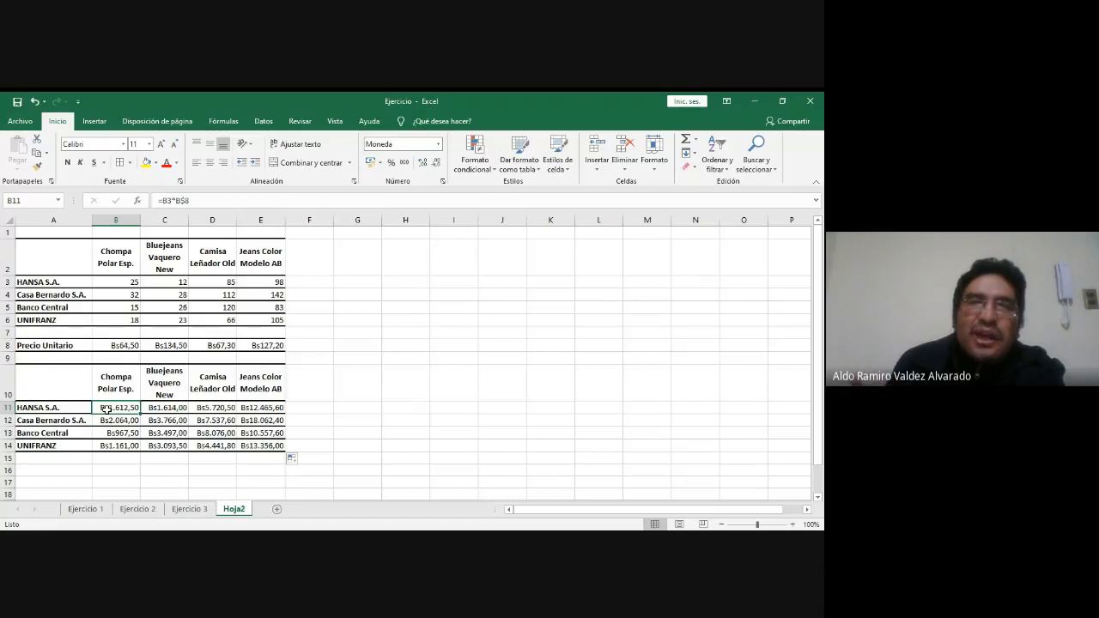
pyautogui.click(184, 512)
pyautogui.doubleClick(116, 365)
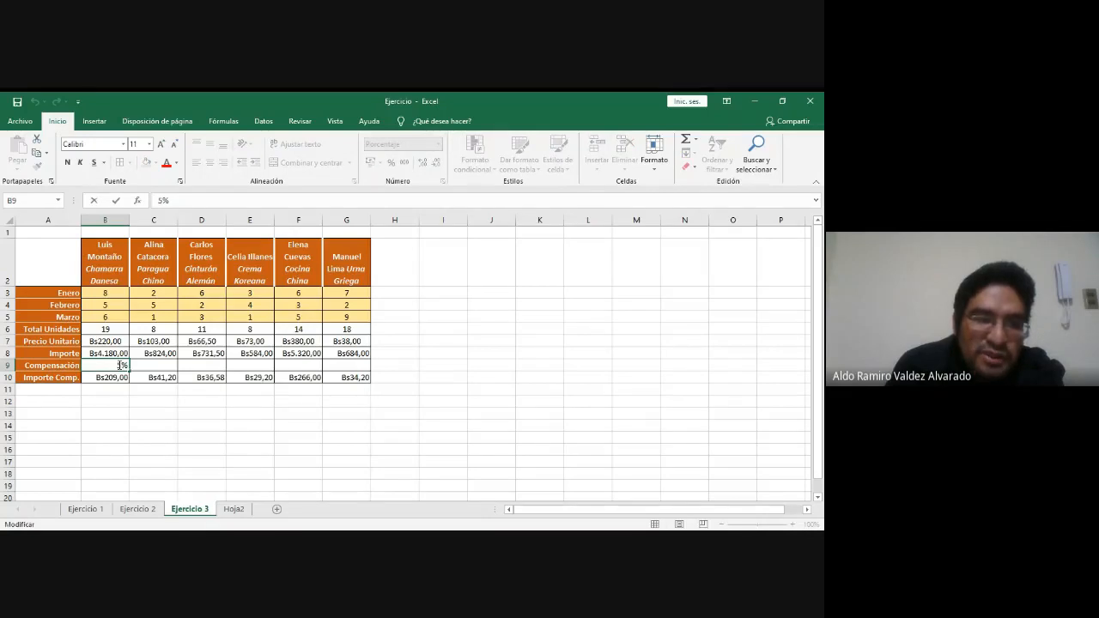
pyautogui.click(112, 375)
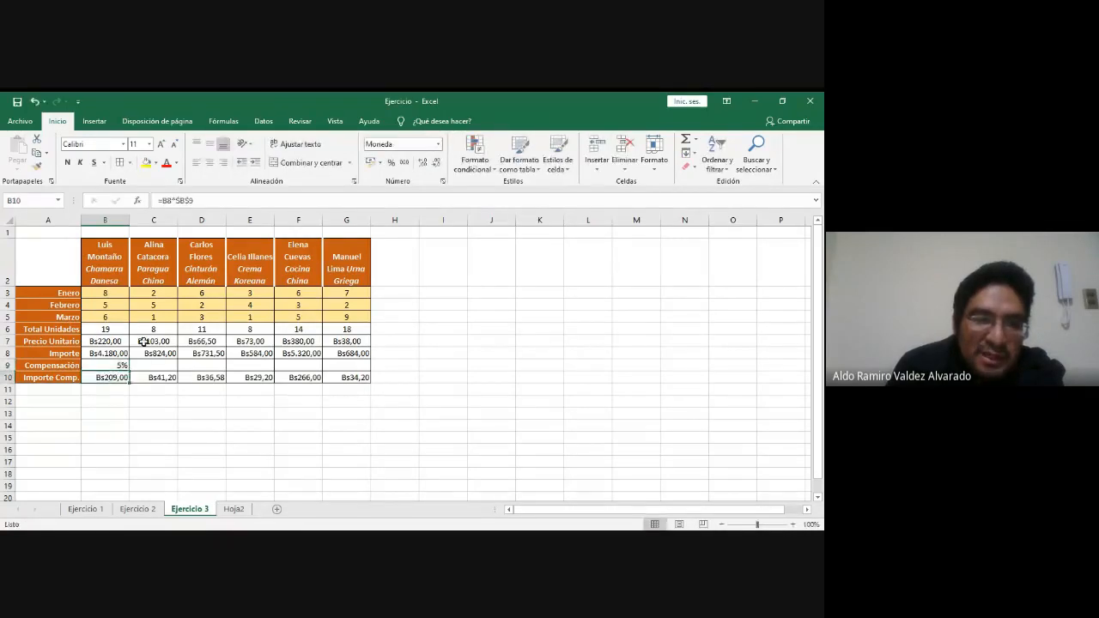
pyautogui.click(177, 201)
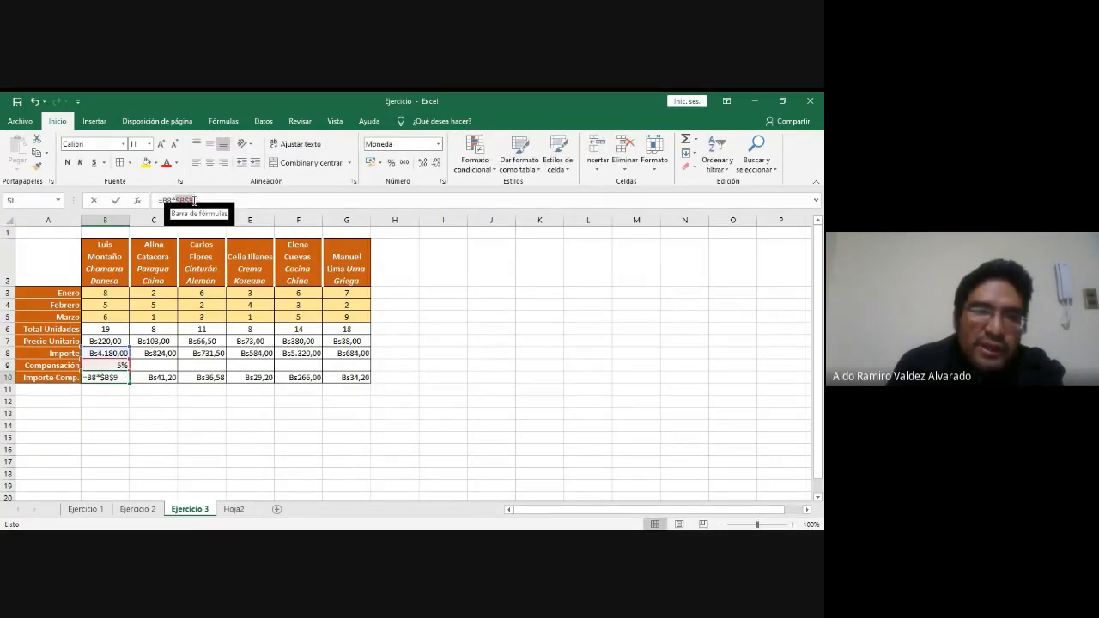
pyautogui.click(182, 402)
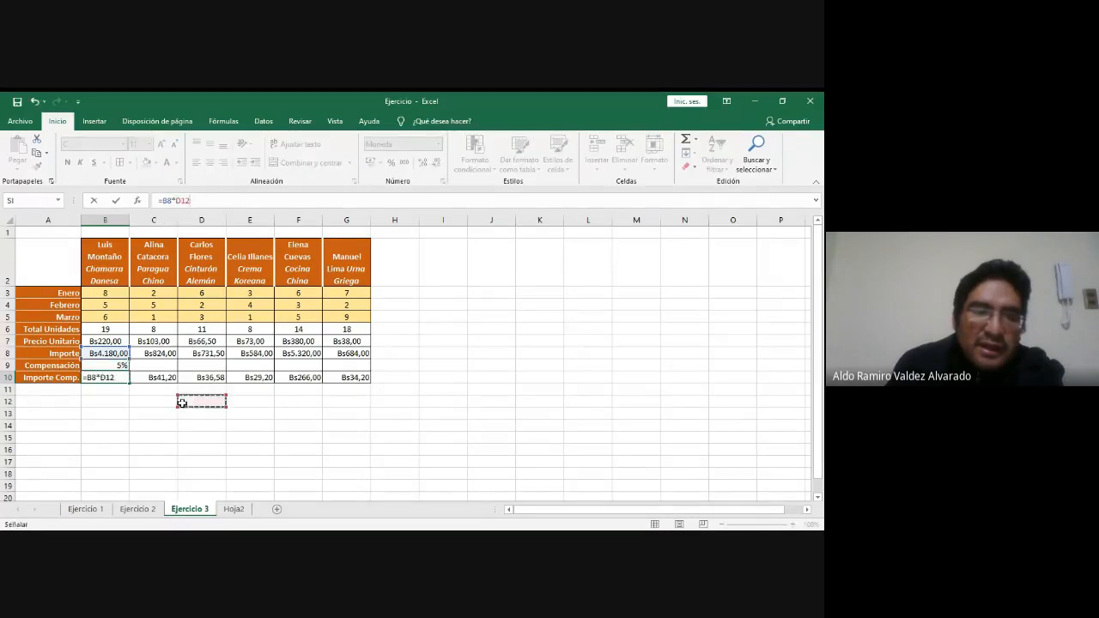
pyautogui.click(234, 510)
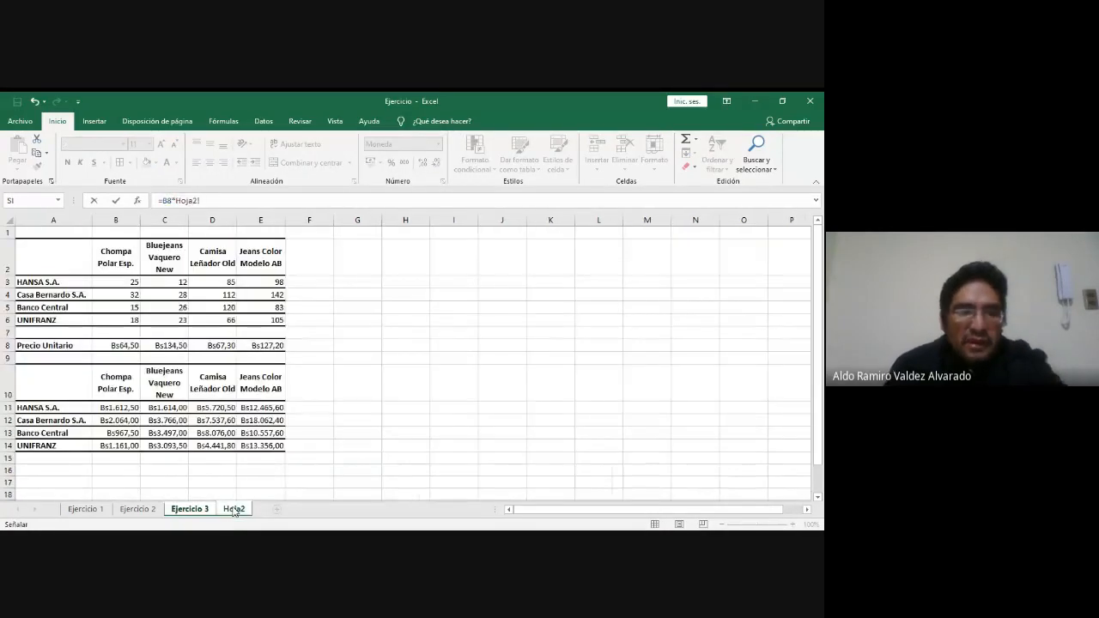
pyautogui.click(186, 509)
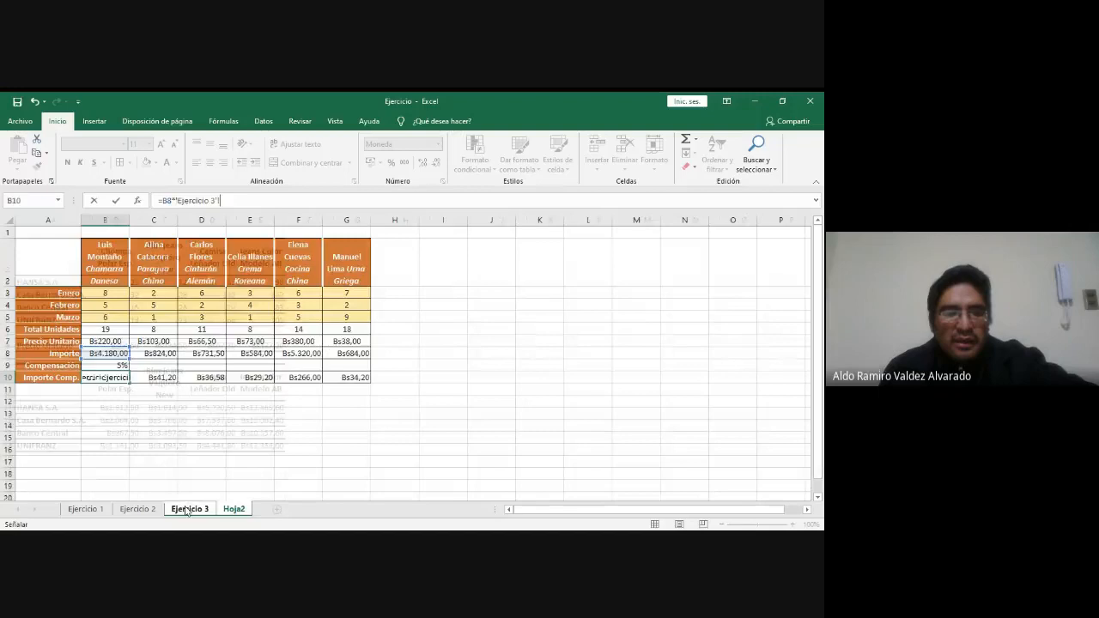
pyautogui.press('Escape')
# - Examine the unit prices in B8:E8 and the HANSA S.A. amount formulas in B11:E11 on sheet Hoja2
pyautogui.click(233, 510)
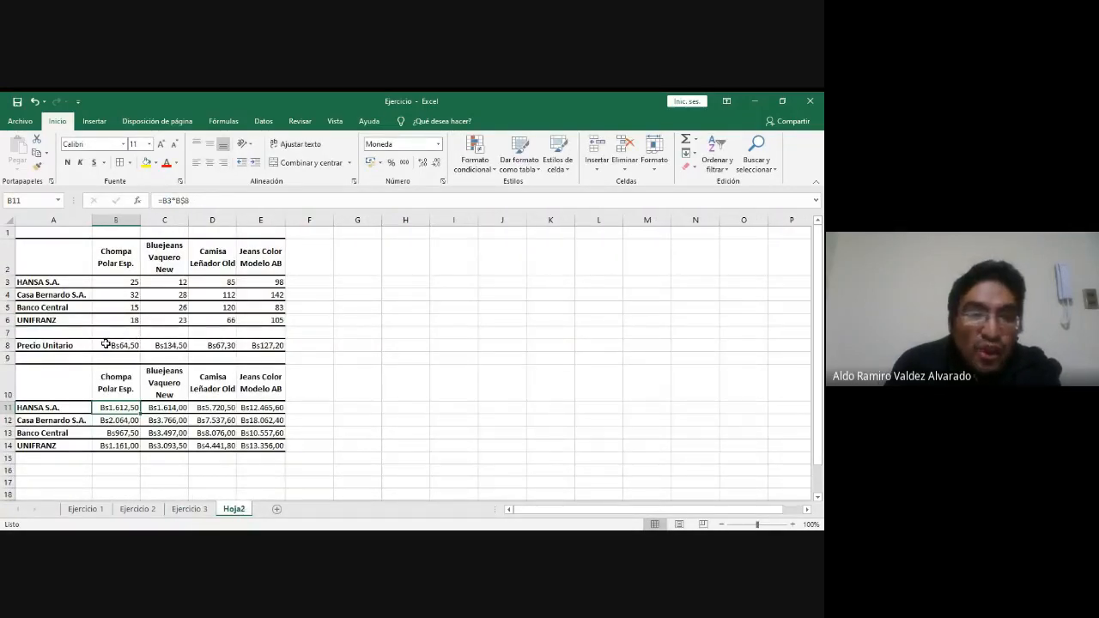
pyautogui.moveTo(107, 344); pyautogui.dragTo(275, 346)
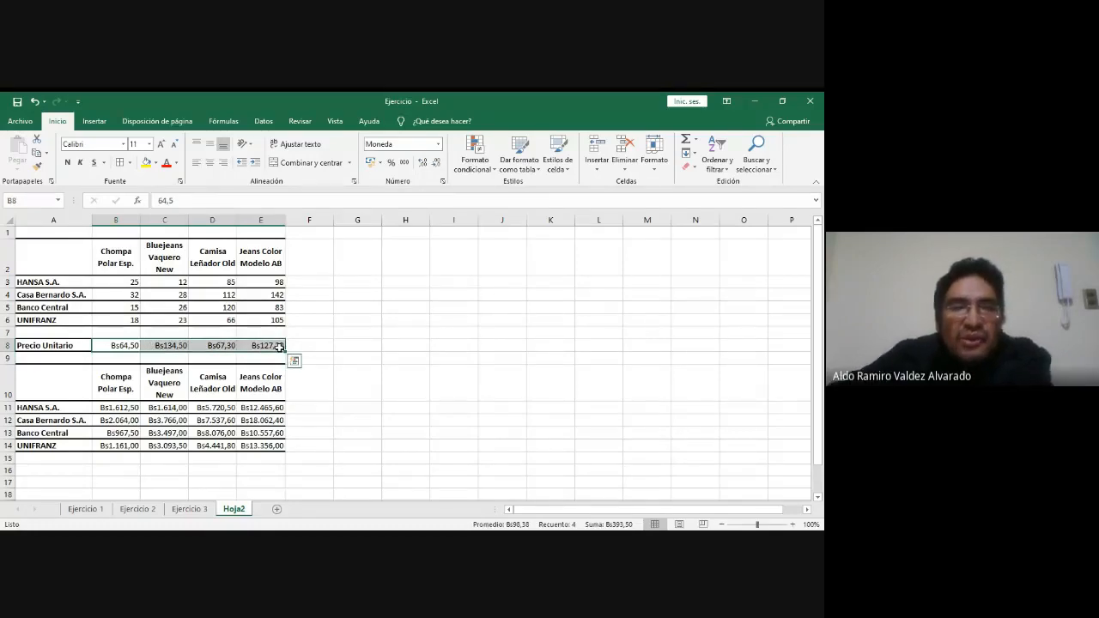
pyautogui.click(111, 409)
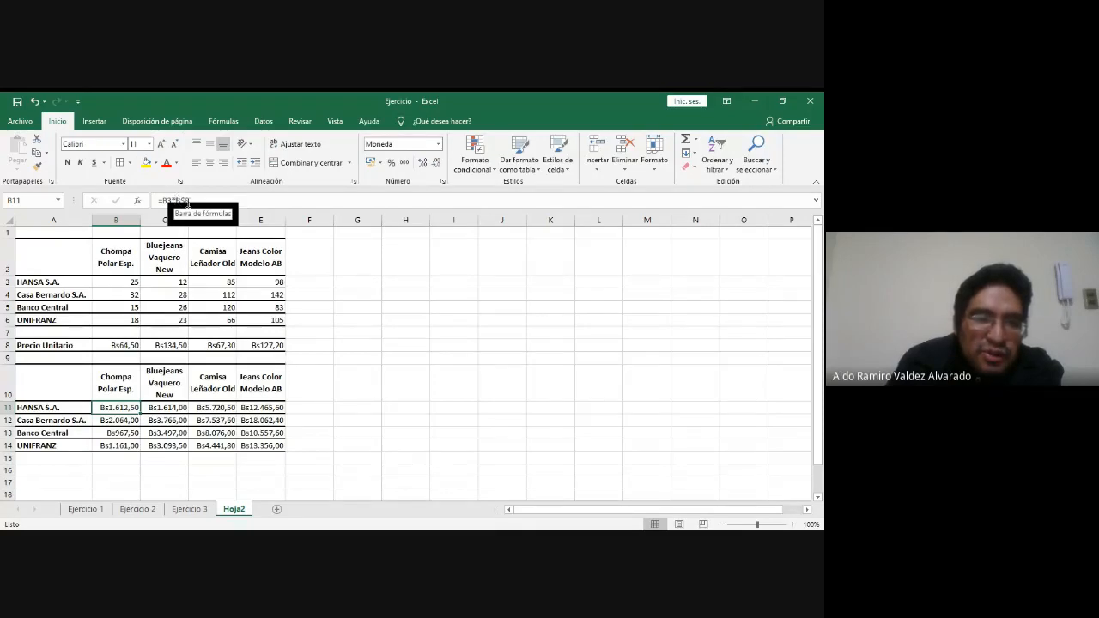
pyautogui.click(168, 406)
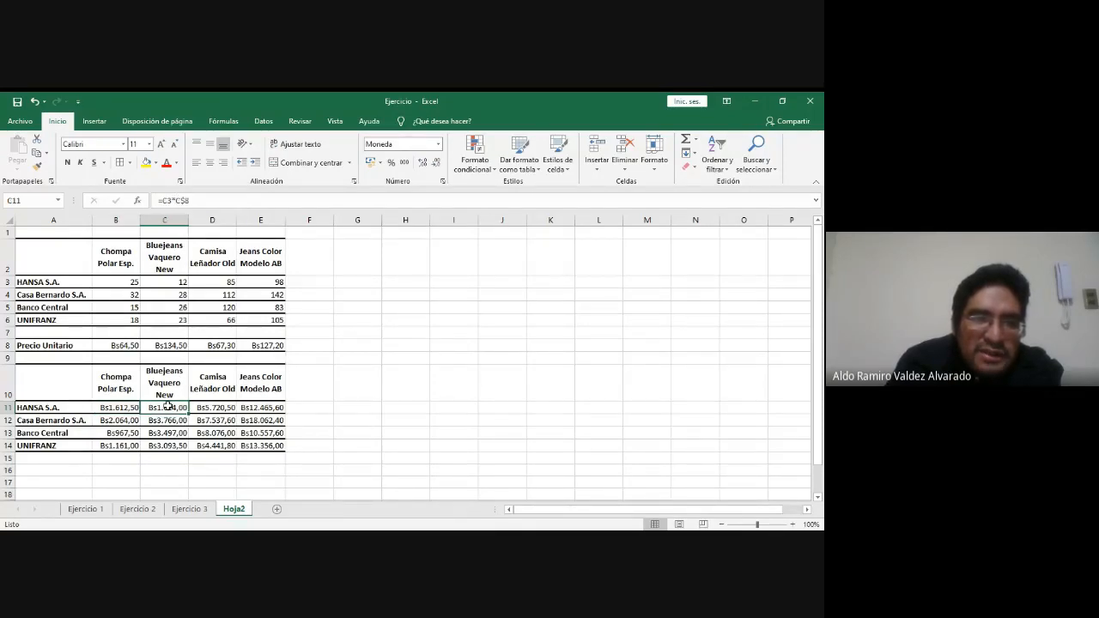
pyautogui.click(211, 409)
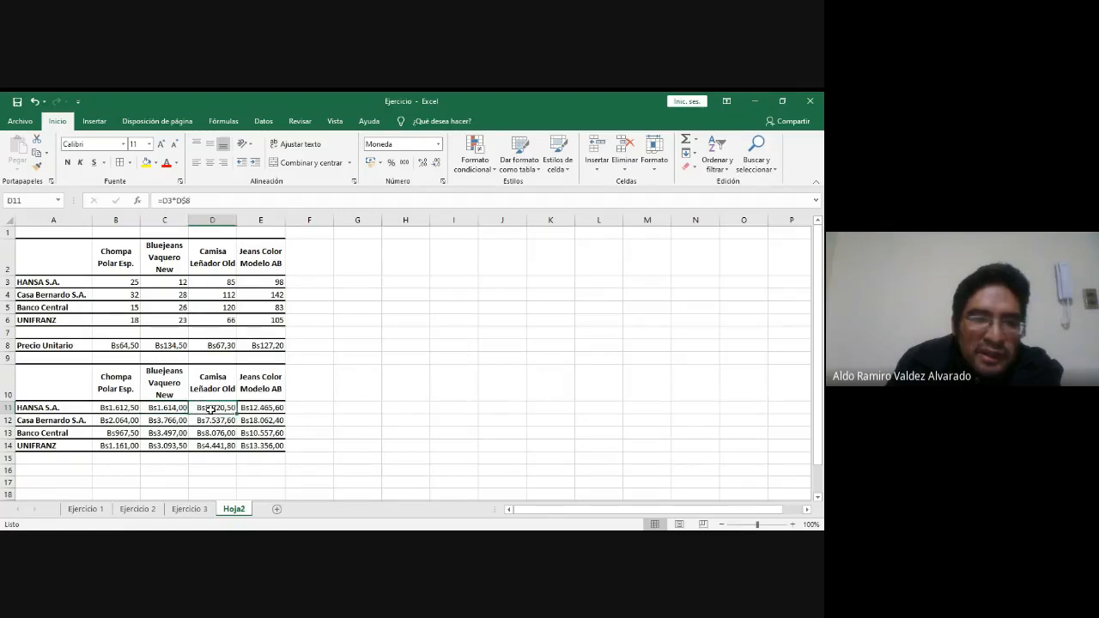
pyautogui.doubleClick(259, 408)
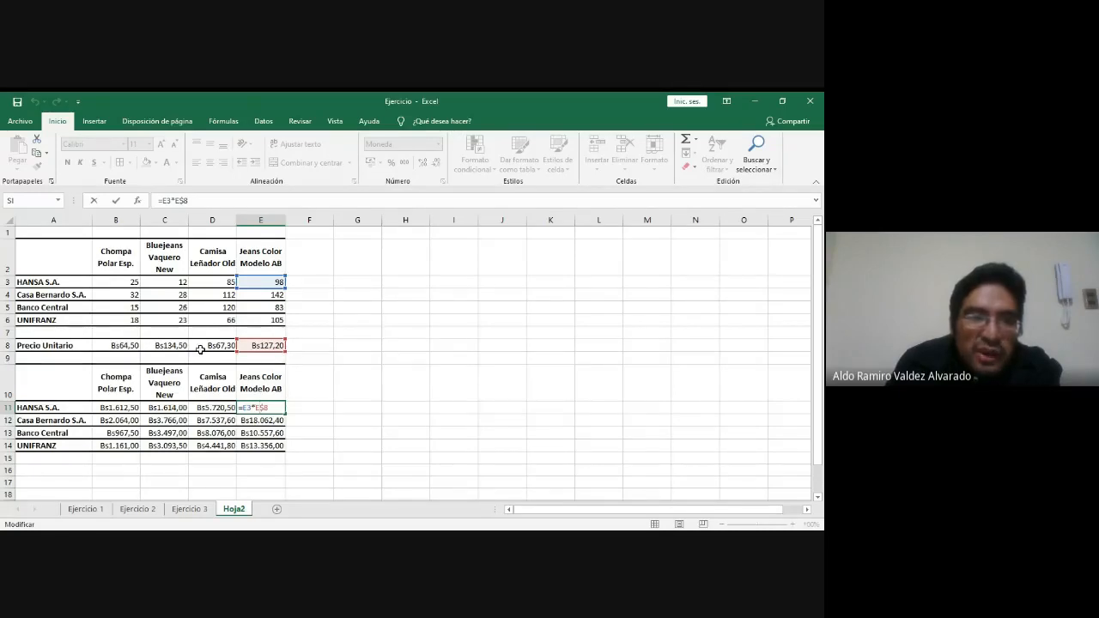
# - Examine the quantities and amount formulas for Casa Bernardo S.A., Banco Central and UNIFRANZ in rows 12 to 14
pyautogui.click(275, 420)
pyautogui.click(219, 422)
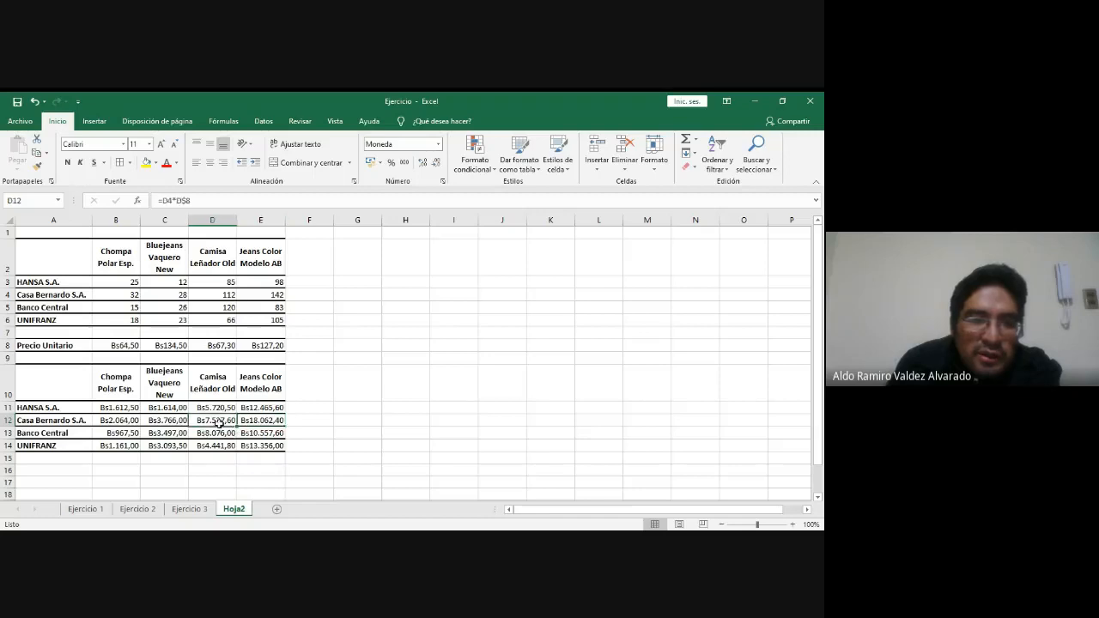
pyautogui.click(168, 422)
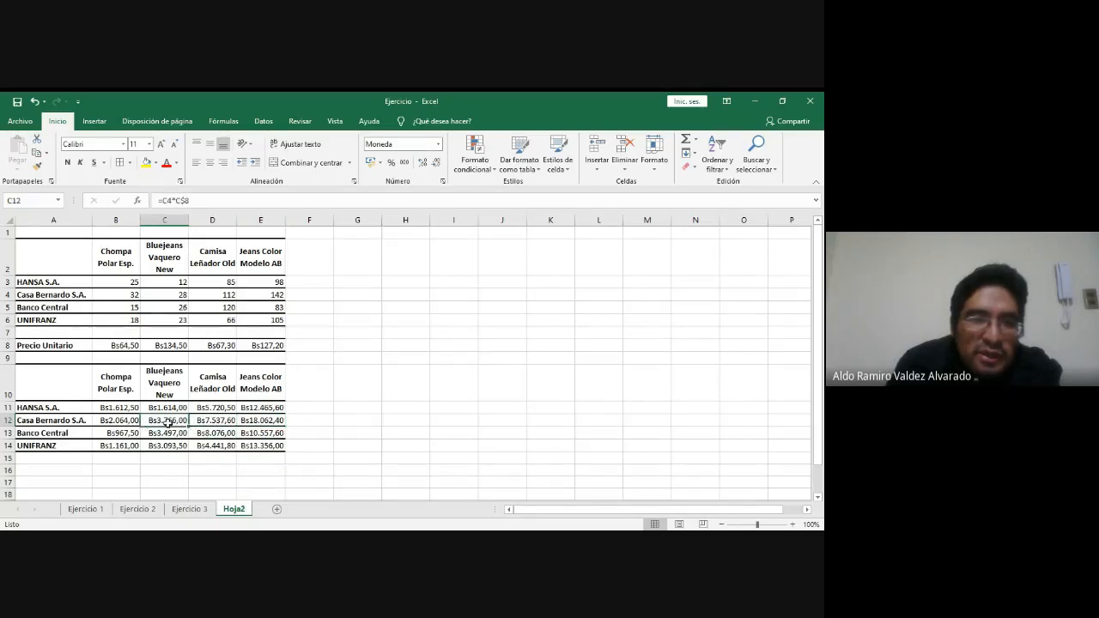
pyautogui.click(125, 420)
pyautogui.click(112, 295)
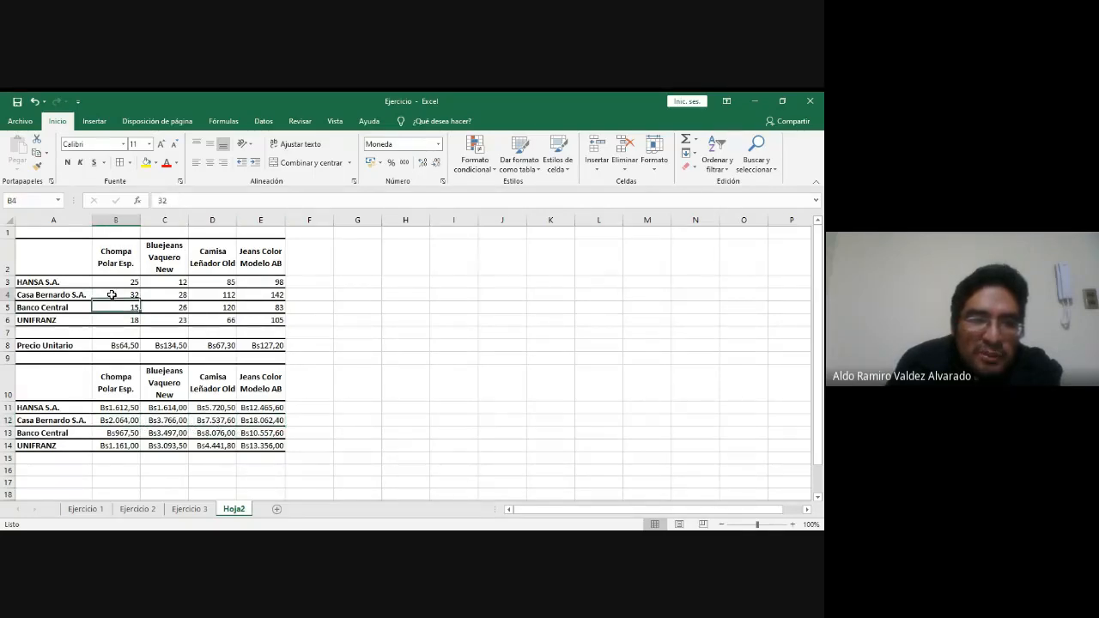
pyautogui.click(281, 309)
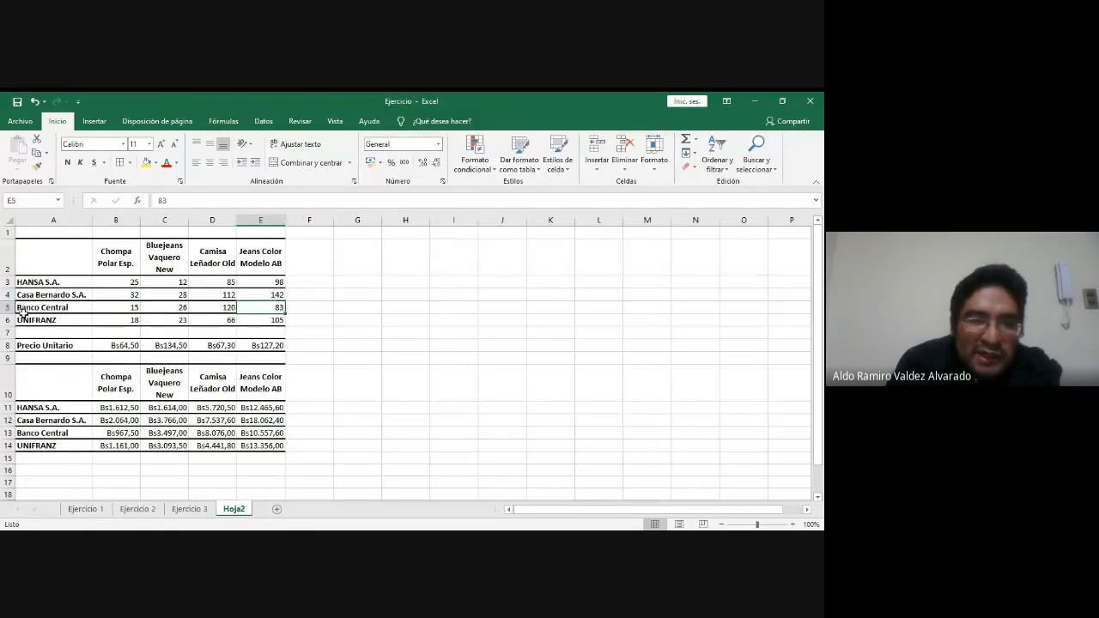
pyautogui.click(112, 434)
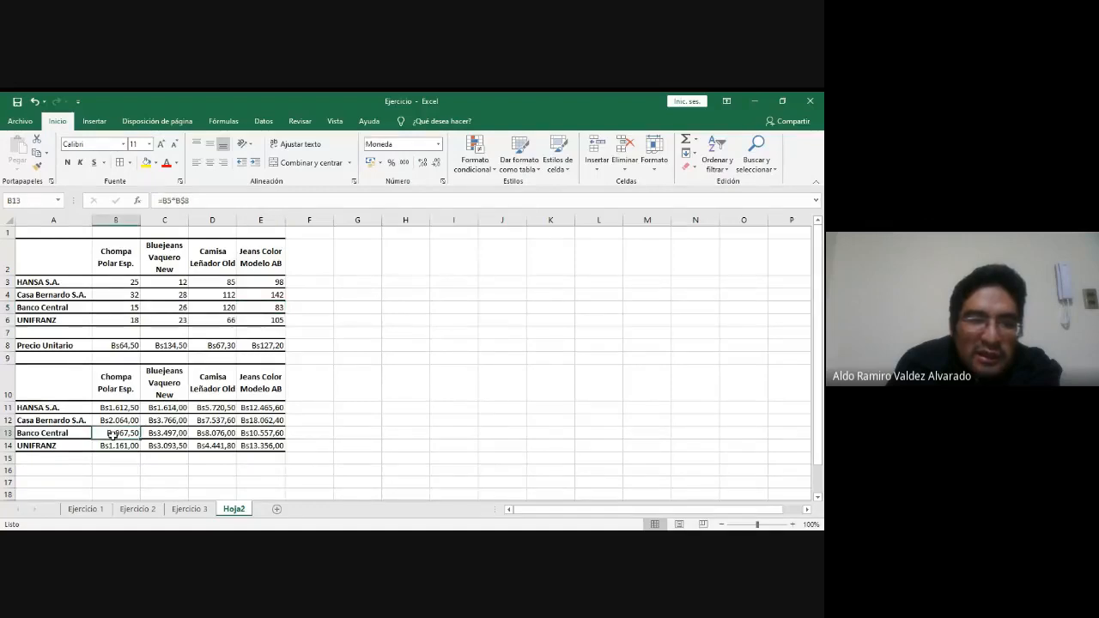
pyautogui.click(110, 321)
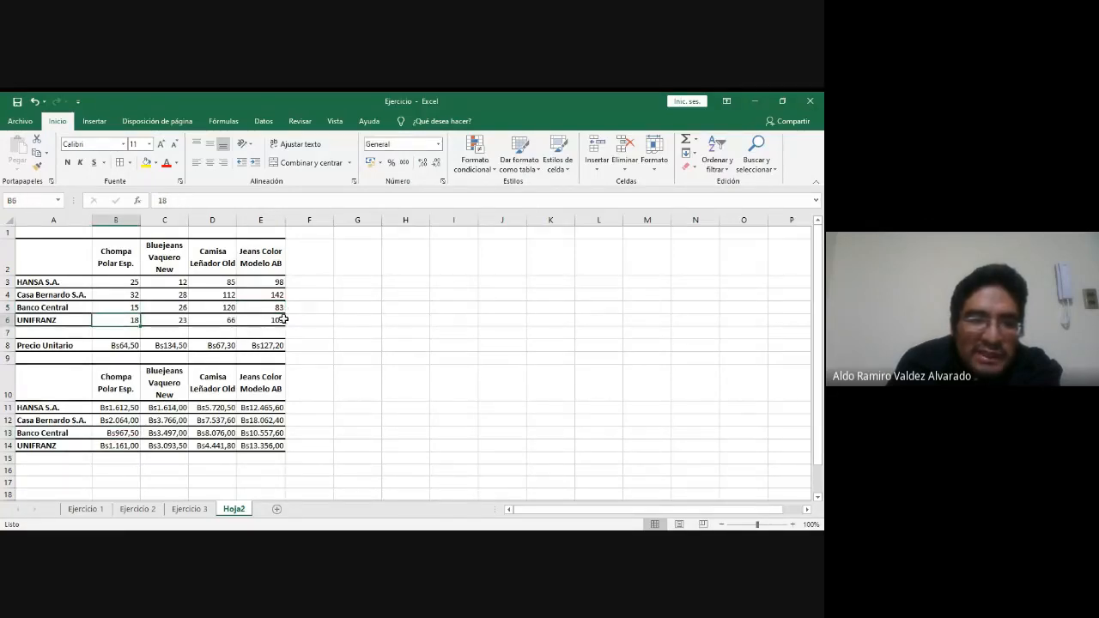
pyautogui.click(129, 446)
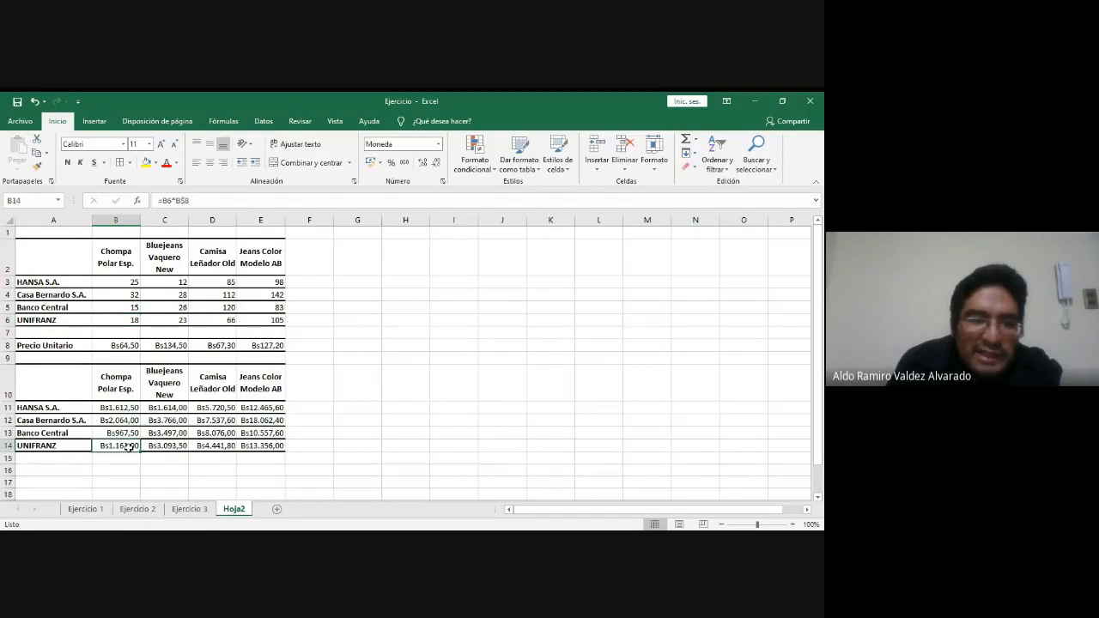
pyautogui.click(159, 446)
pyautogui.click(210, 446)
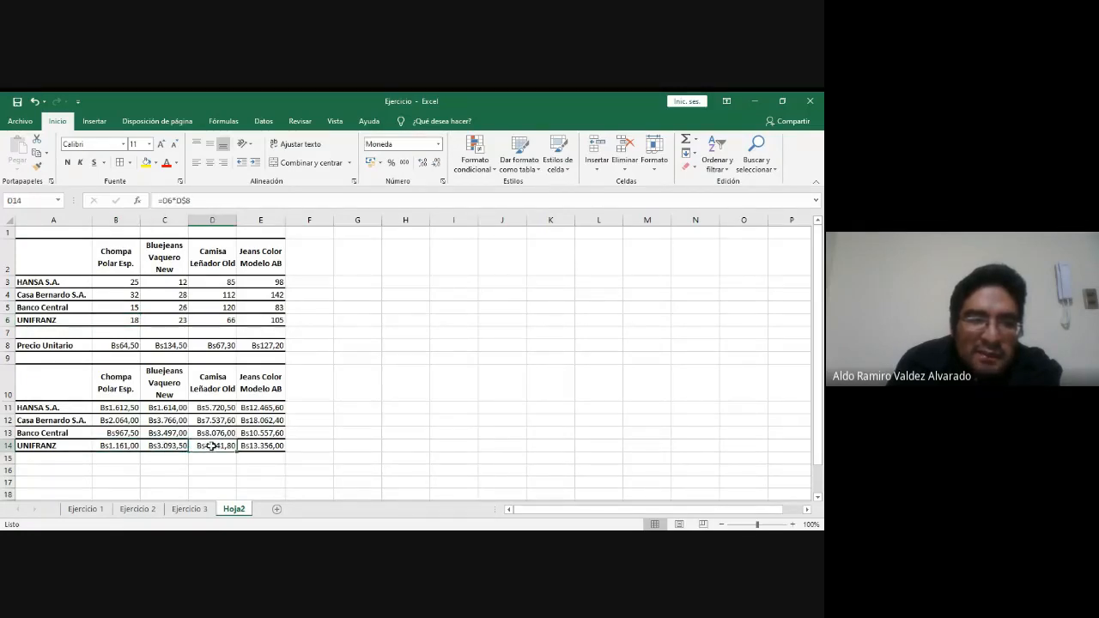
pyautogui.click(260, 447)
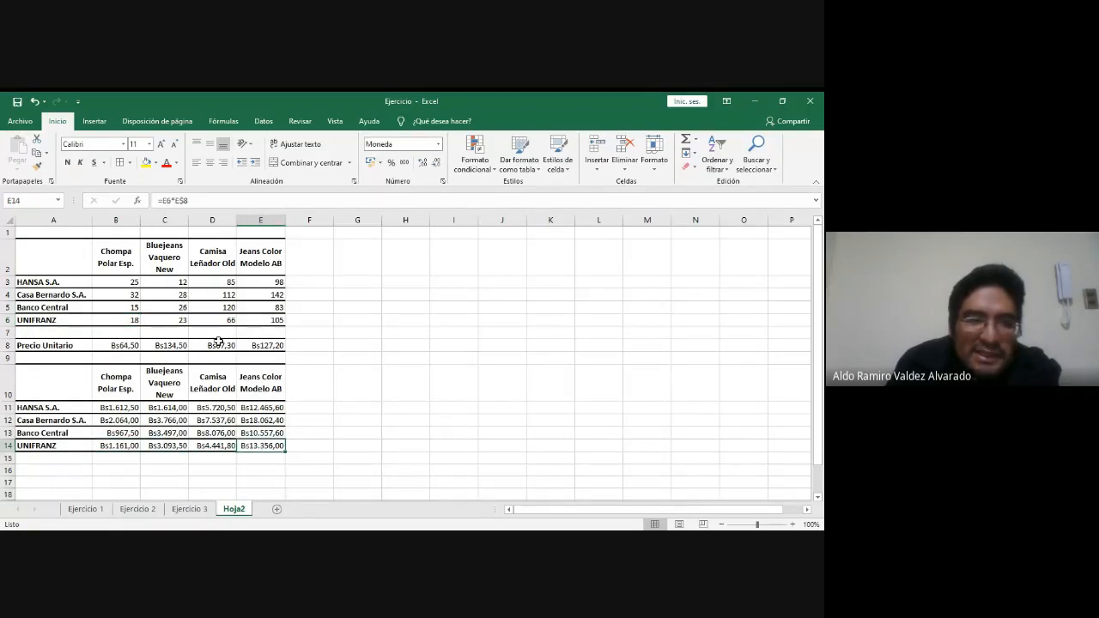
pyautogui.hotkey('alt', 'Tab')
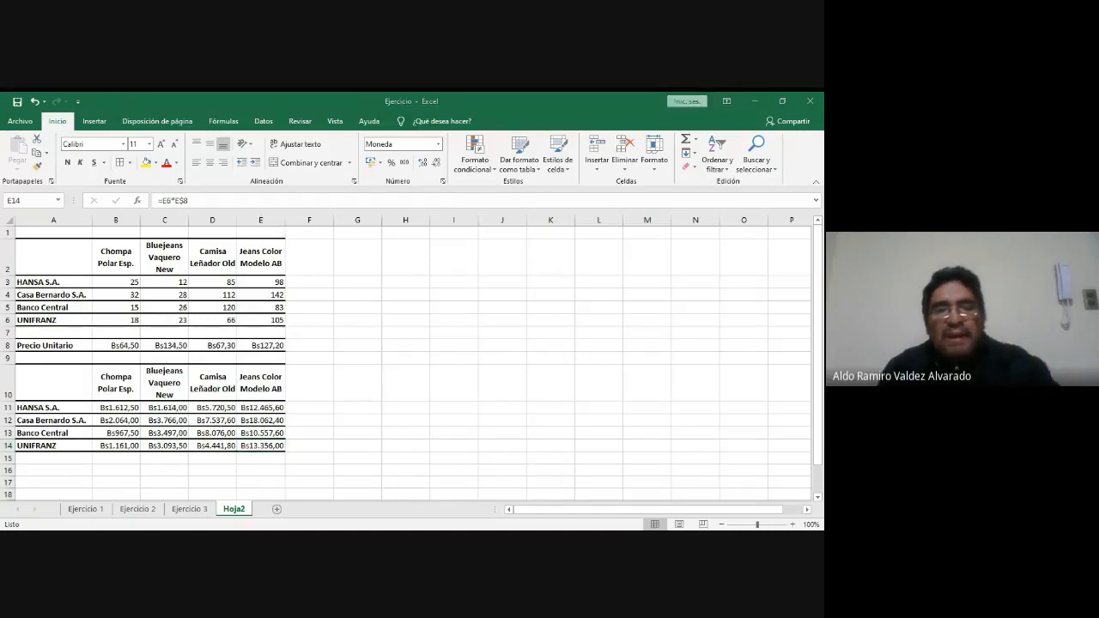
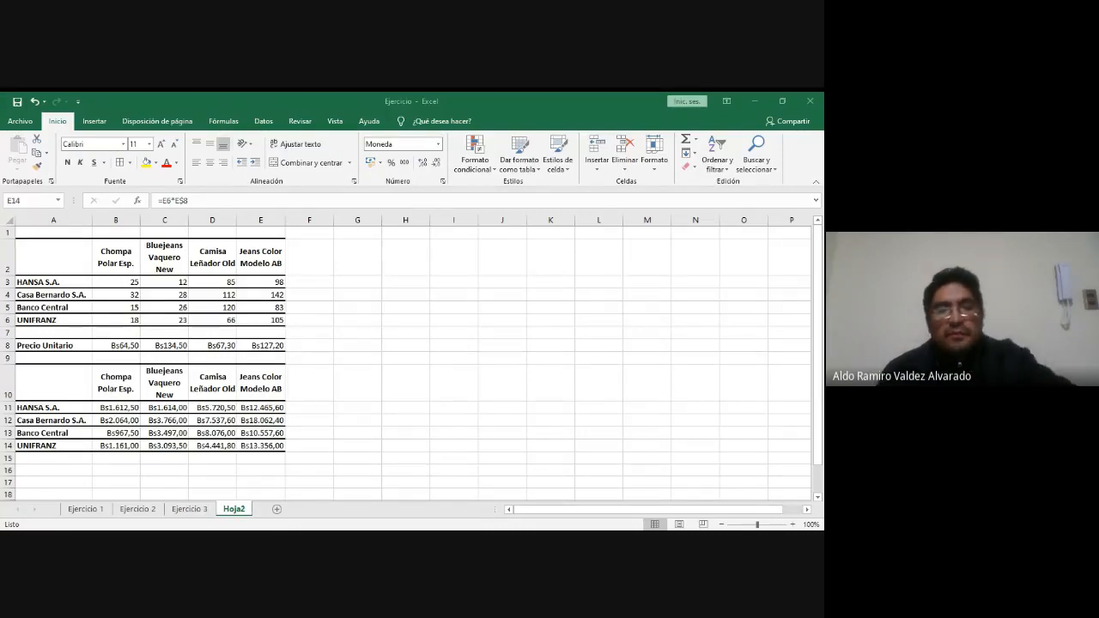
pyautogui.click(446, 338)
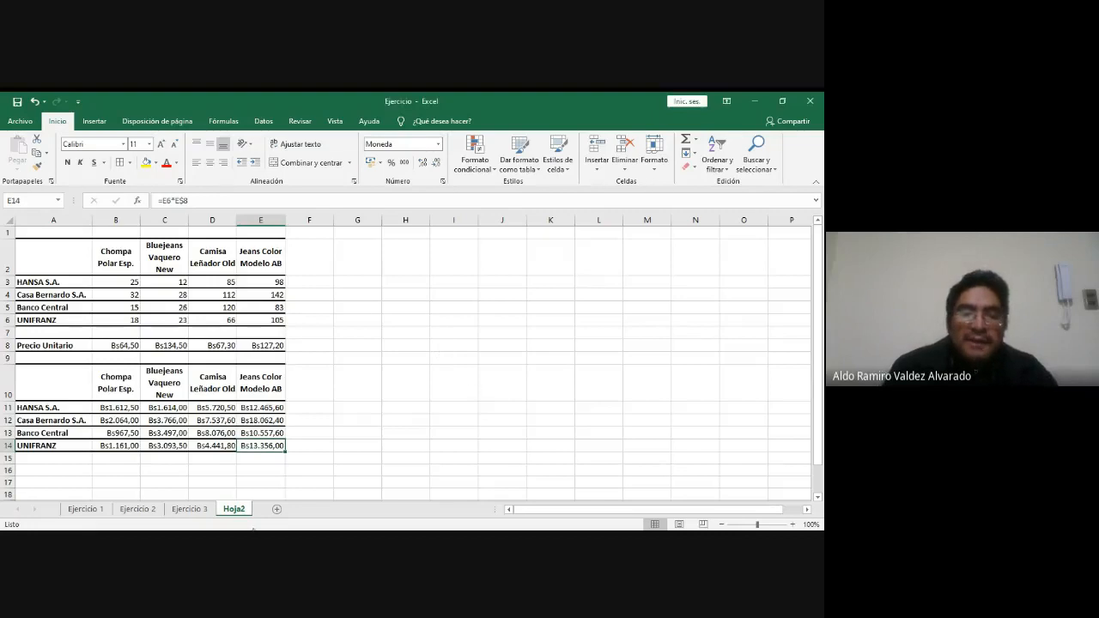
# - Rename the sheet Hoja2 as Ejercicio 4
pyautogui.doubleClick(233, 508)
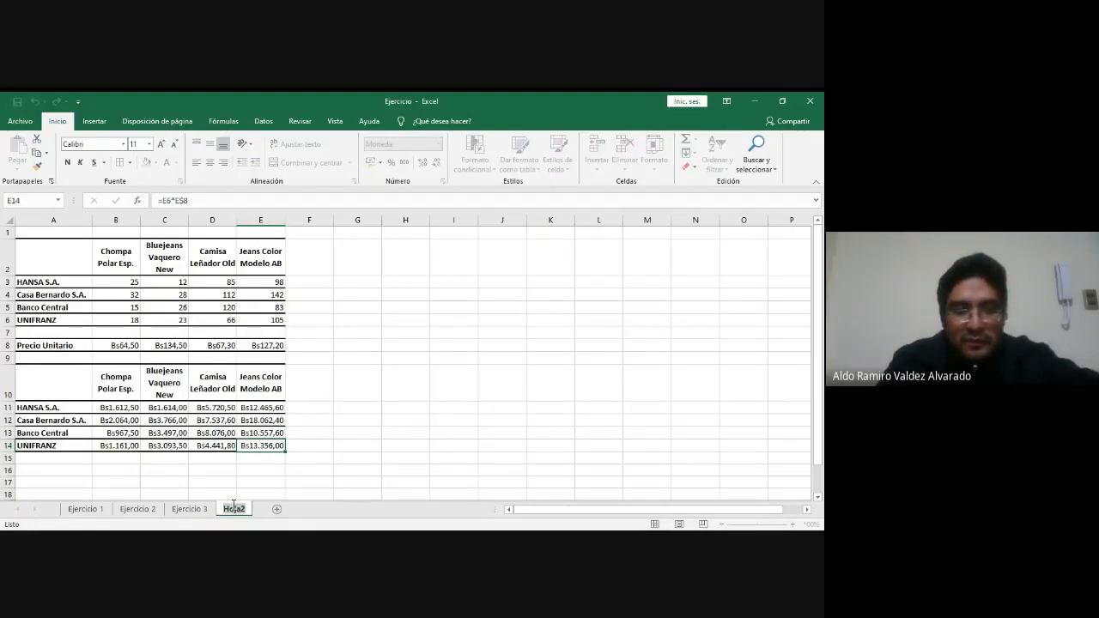
pyautogui.write('Ejercicio')
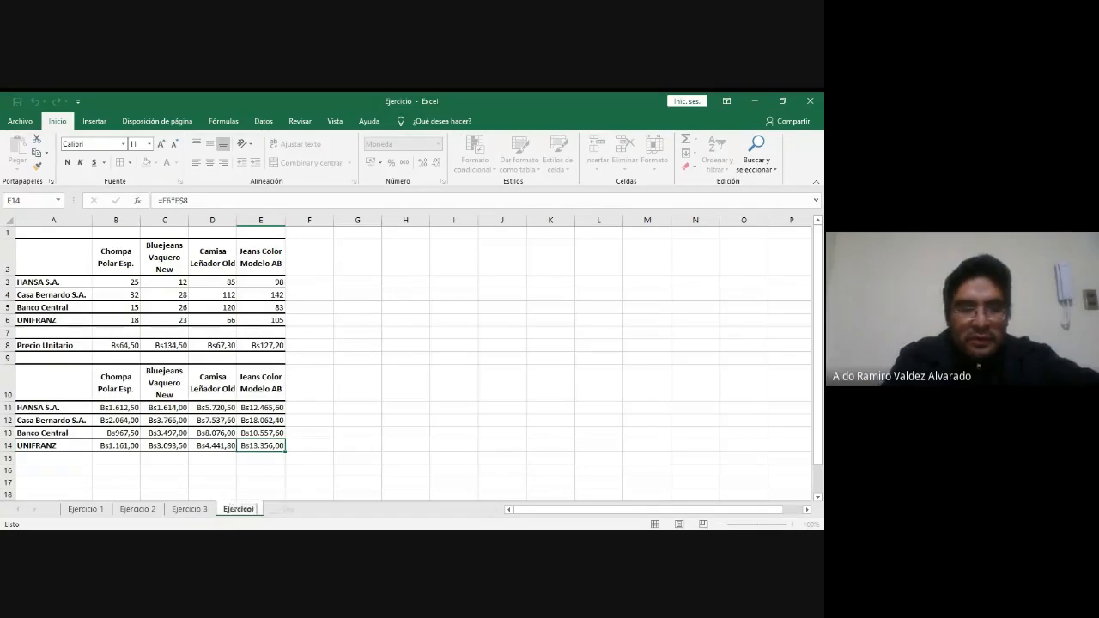
pyautogui.press('BackSpace')
pyautogui.press('BackSpace')
pyautogui.write('io')
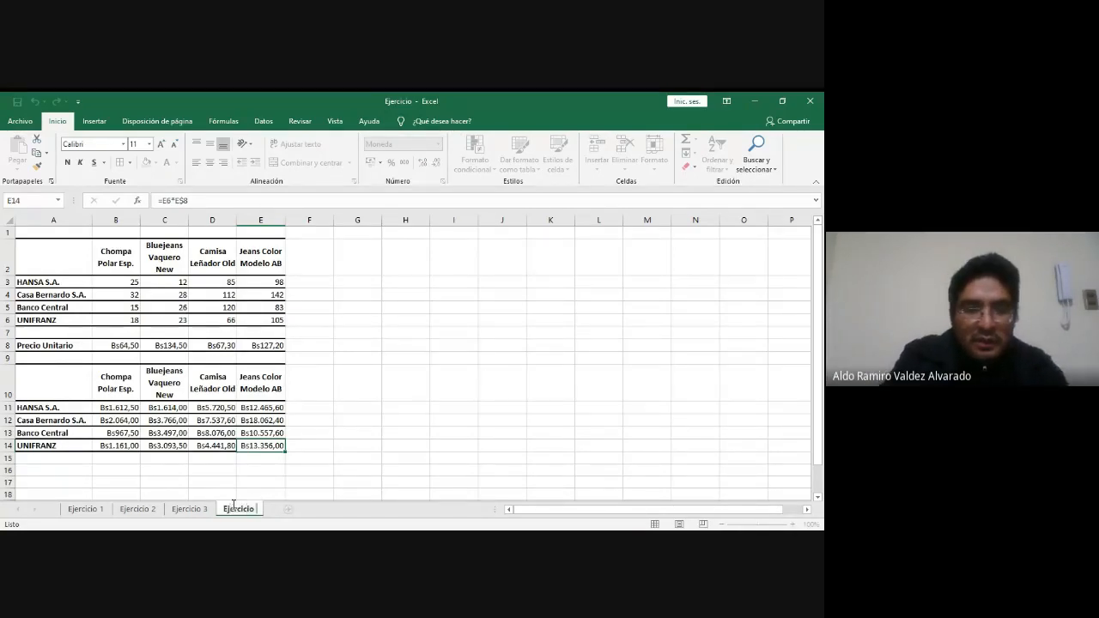
pyautogui.write(' 4')
pyautogui.press('Return')
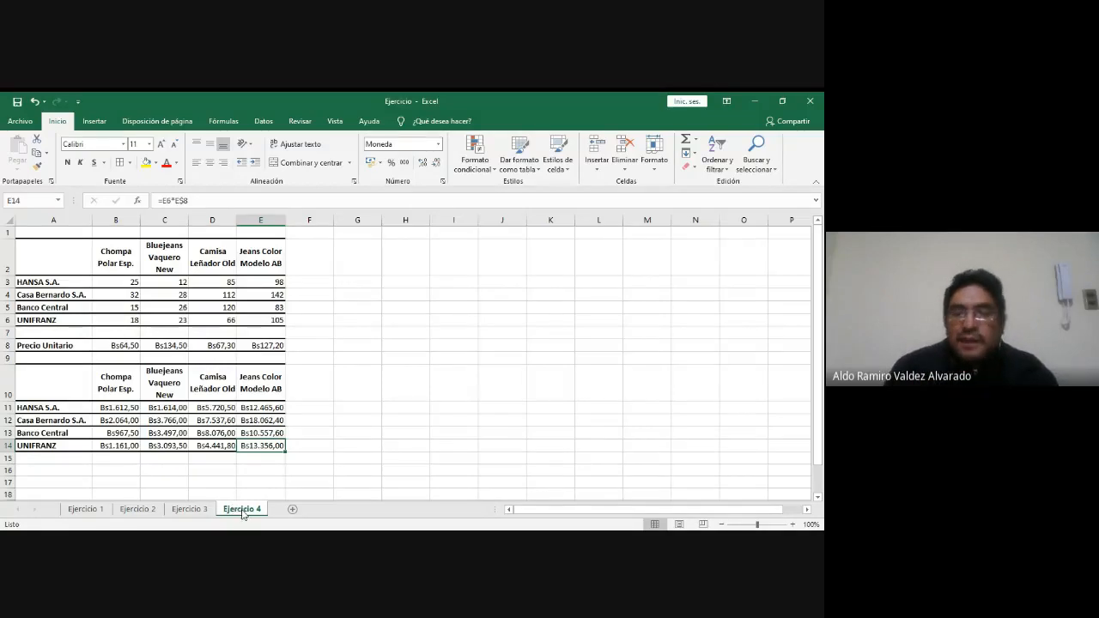
# - Try to rename the Ejercicio 4 sheet as Referencias Mixtas, clearing the name again
pyautogui.scroll(-1, 822, 393)
pyautogui.scroll(-1, 821, 393)
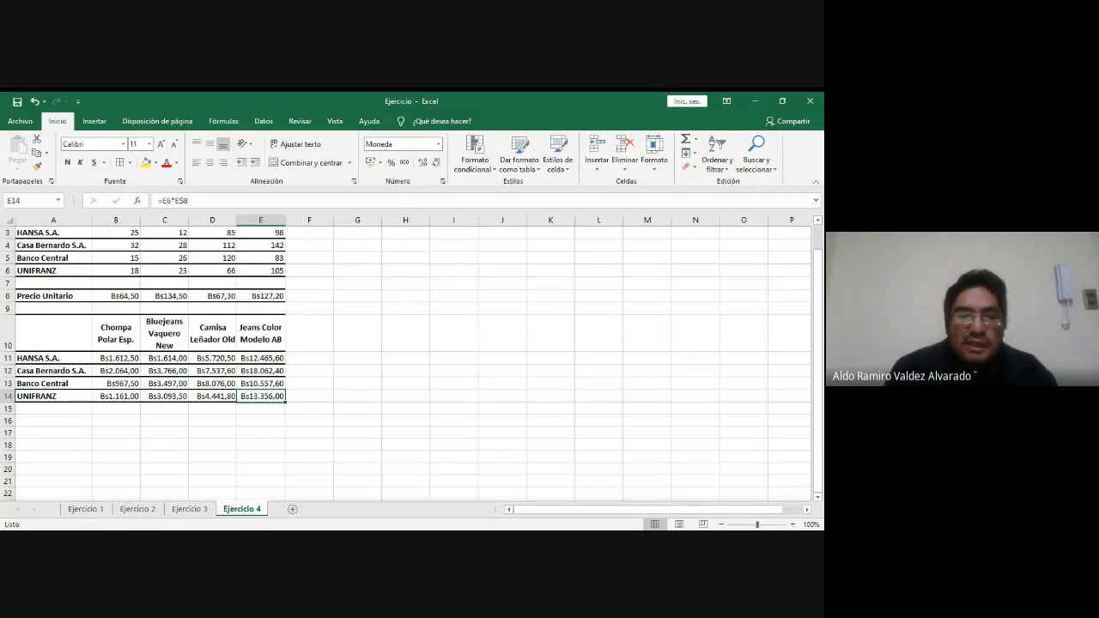
pyautogui.doubleClick(239, 507)
pyautogui.click(238, 507)
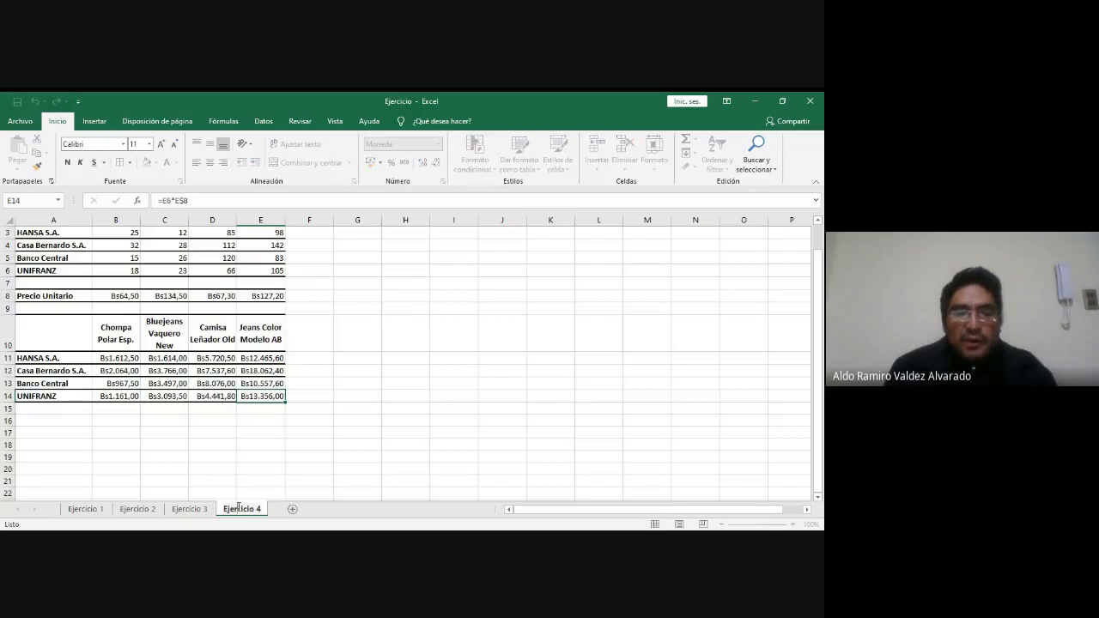
pyautogui.doubleClick(239, 508)
pyautogui.hotkey('alt', 'Tab')
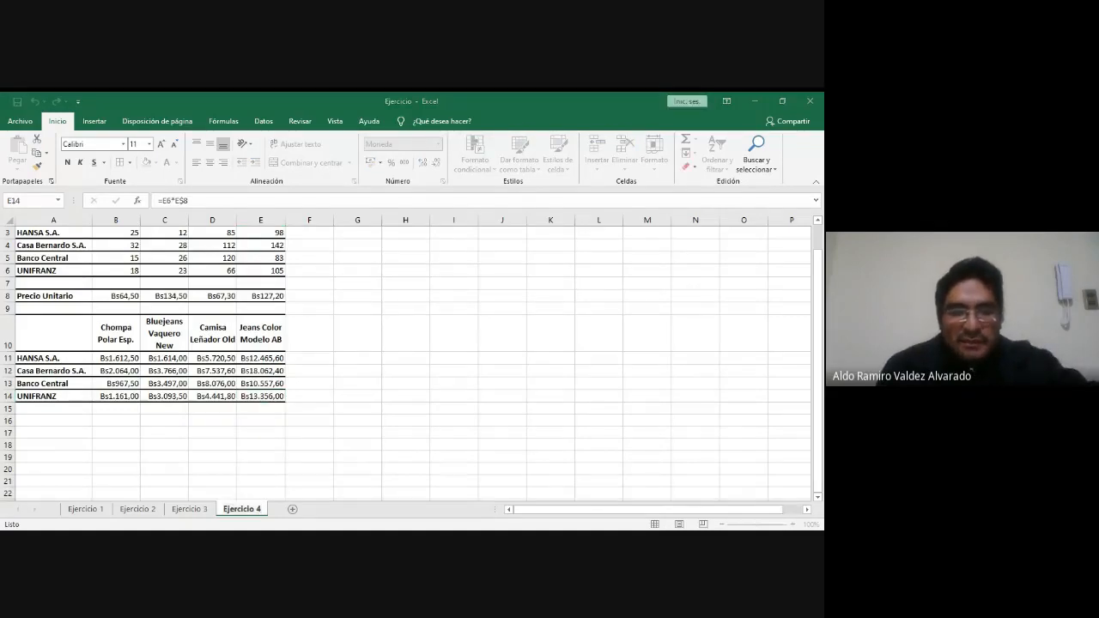
pyautogui.click(440, 423)
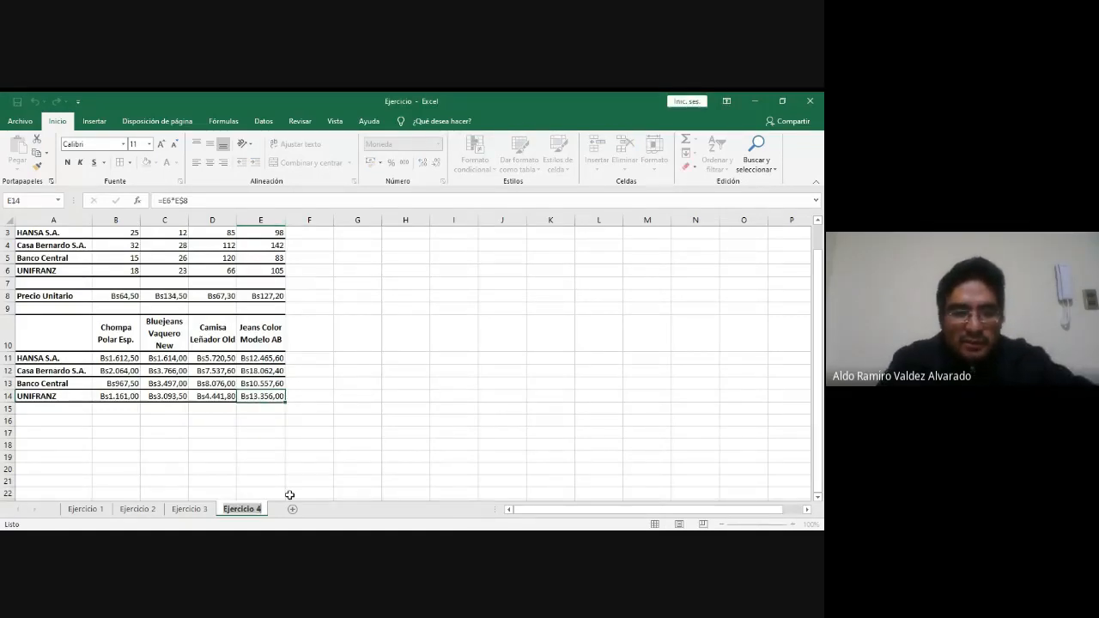
pyautogui.write('Referen')
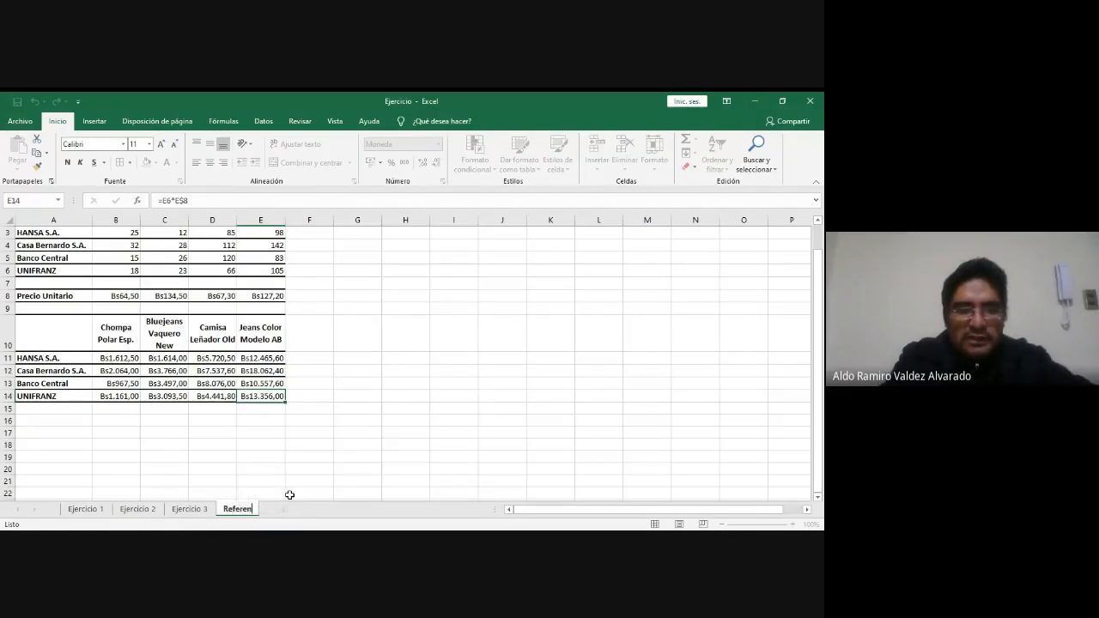
pyautogui.write('cias Mi')
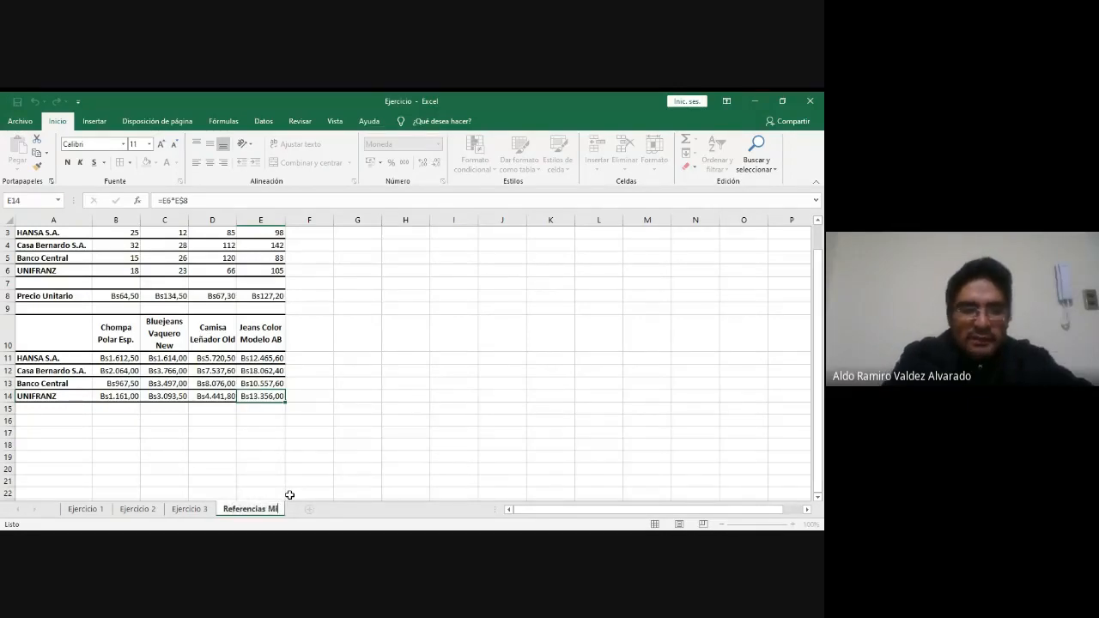
pyautogui.write('xtas')
pyautogui.press('BackSpace')
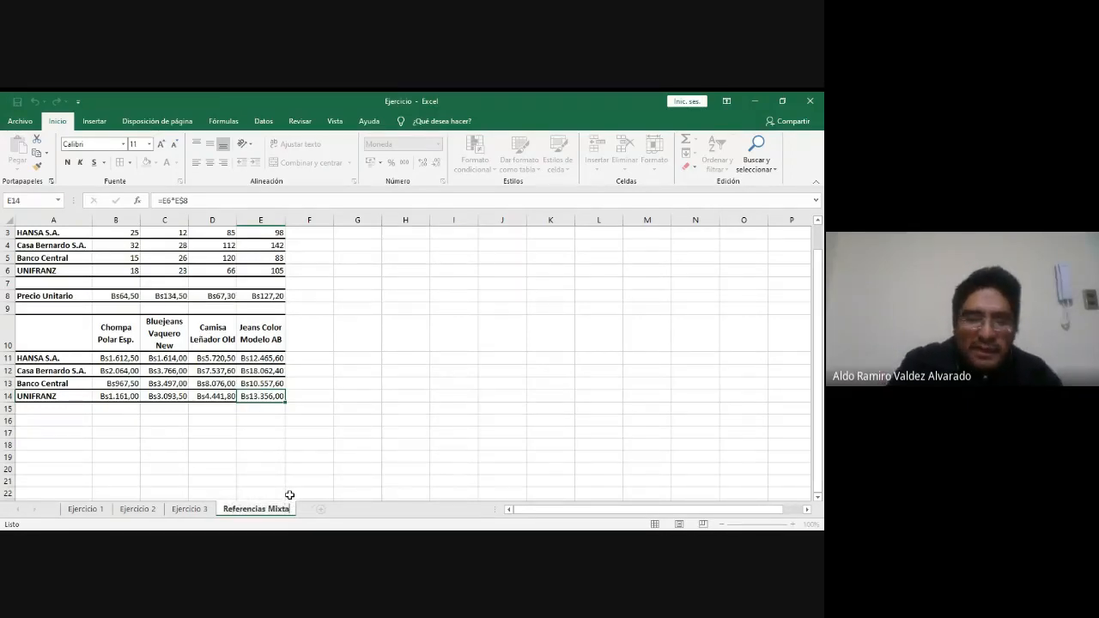
pyautogui.press('BackSpace')
pyautogui.press('BackSpace')
pyautogui.press('BackSpace')
pyautogui.press('BackSpace')
pyautogui.press('BackSpace')
pyautogui.press('BackSpace')
pyautogui.press('BackSpace')
pyautogui.press('BackSpace')
pyautogui.press('BackSpace')
pyautogui.press('BackSpace')
pyautogui.press('BackSpace')
pyautogui.press('BackSpace')
pyautogui.press('BackSpace')
pyautogui.press('BackSpace')
pyautogui.press('BackSpace')
pyautogui.press('BackSpace')
pyautogui.press('BackSpace')
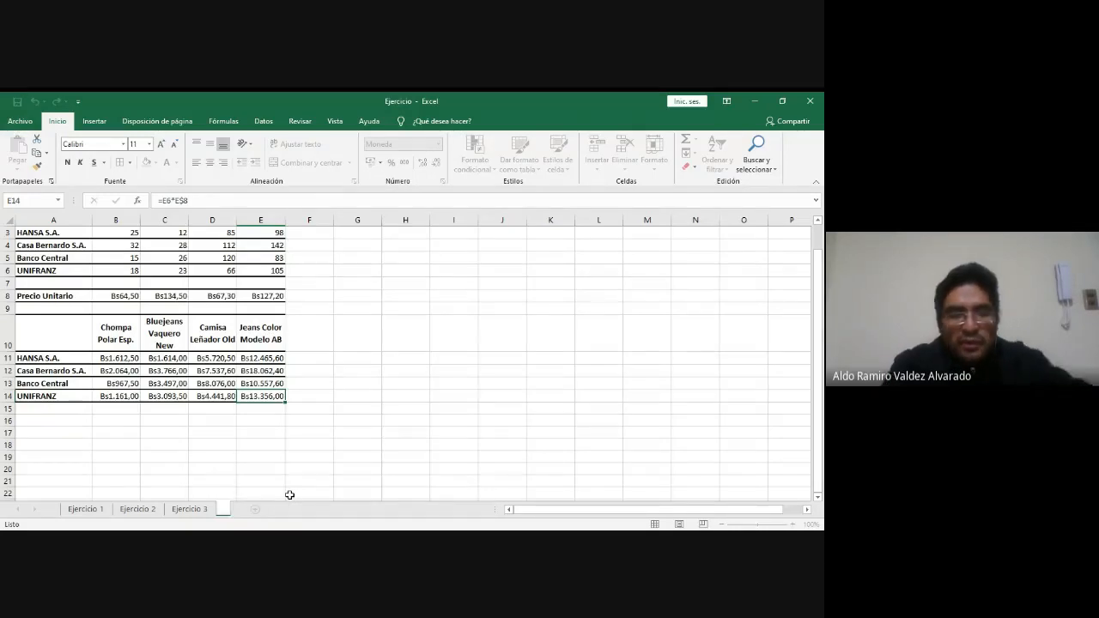
# - Name the fourth sheet Ejercicio 4
pyautogui.write('Ejercicio')
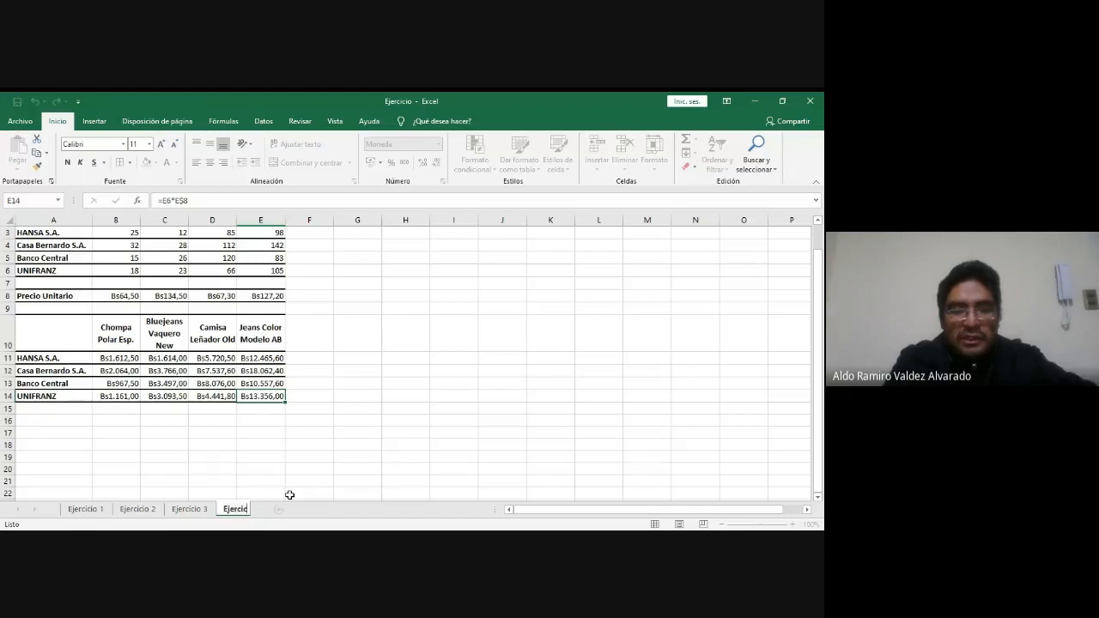
pyautogui.press('Return')
pyautogui.write('4')
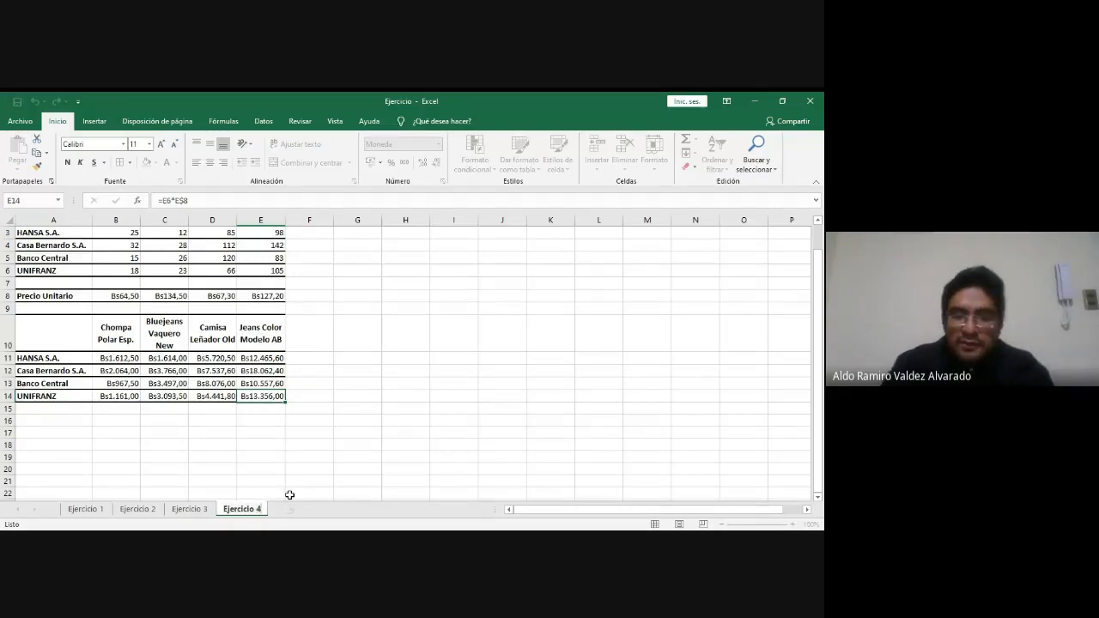
pyautogui.press('Return')
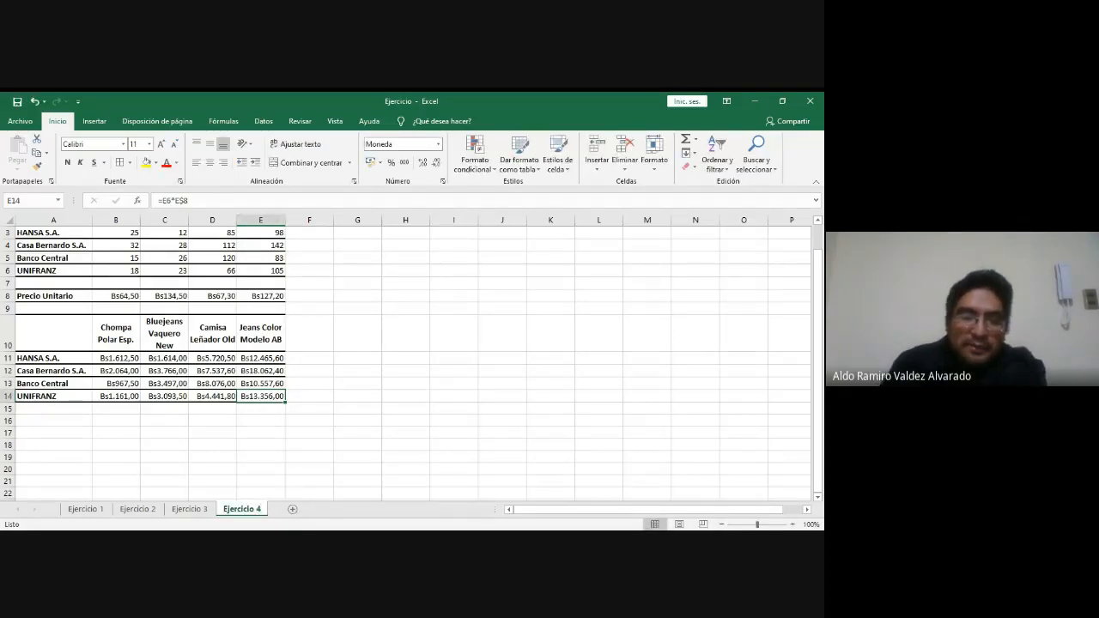
# - Add a new sheet and paste the Depto. de Ventas table copied from the other window at A2
pyautogui.click(292, 510)
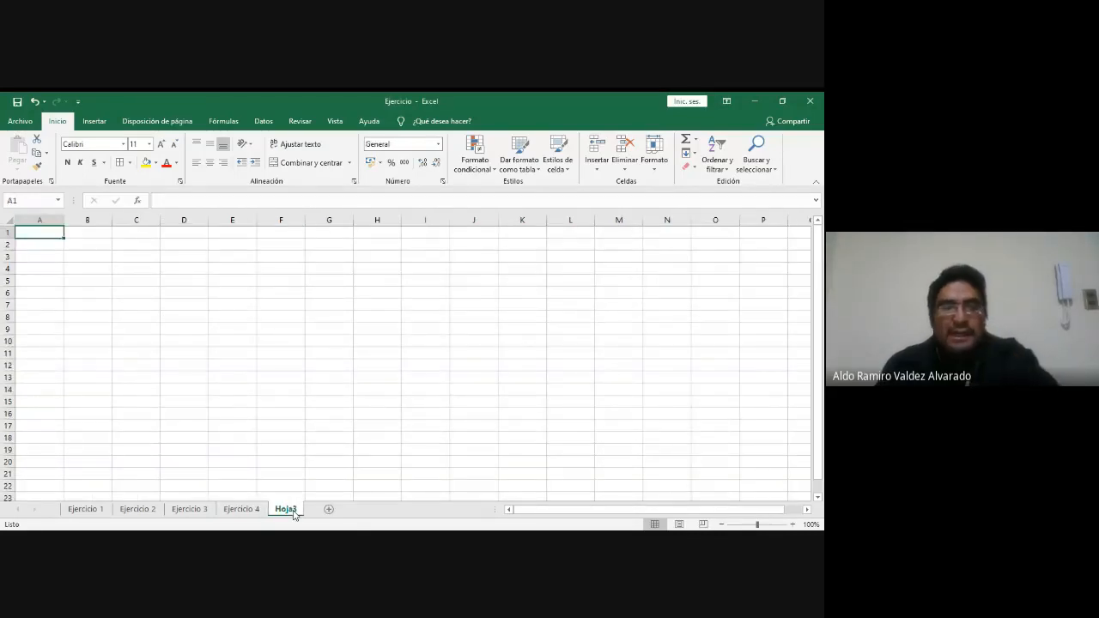
pyautogui.hotkey('alt', 'Tab')
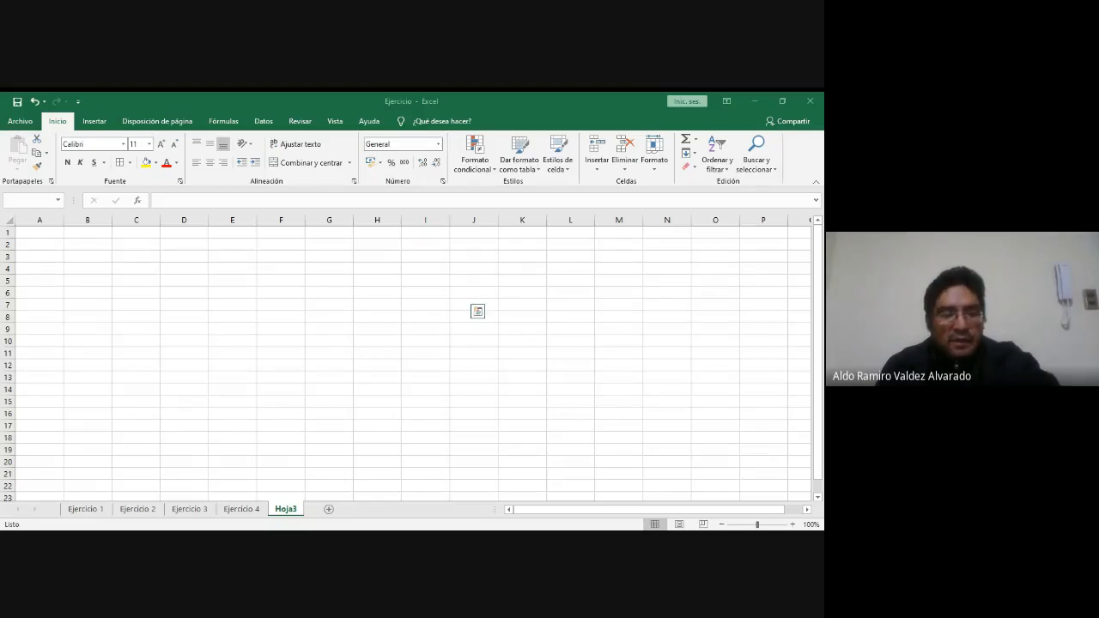
pyautogui.hotkey('ctrl', 'c')
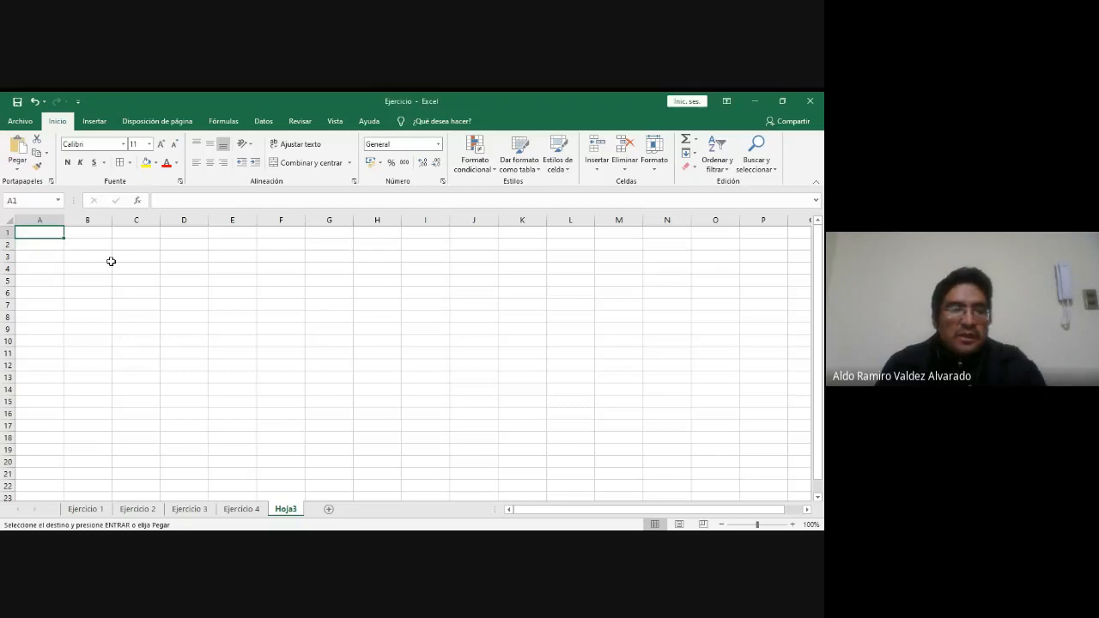
pyautogui.click(39, 246)
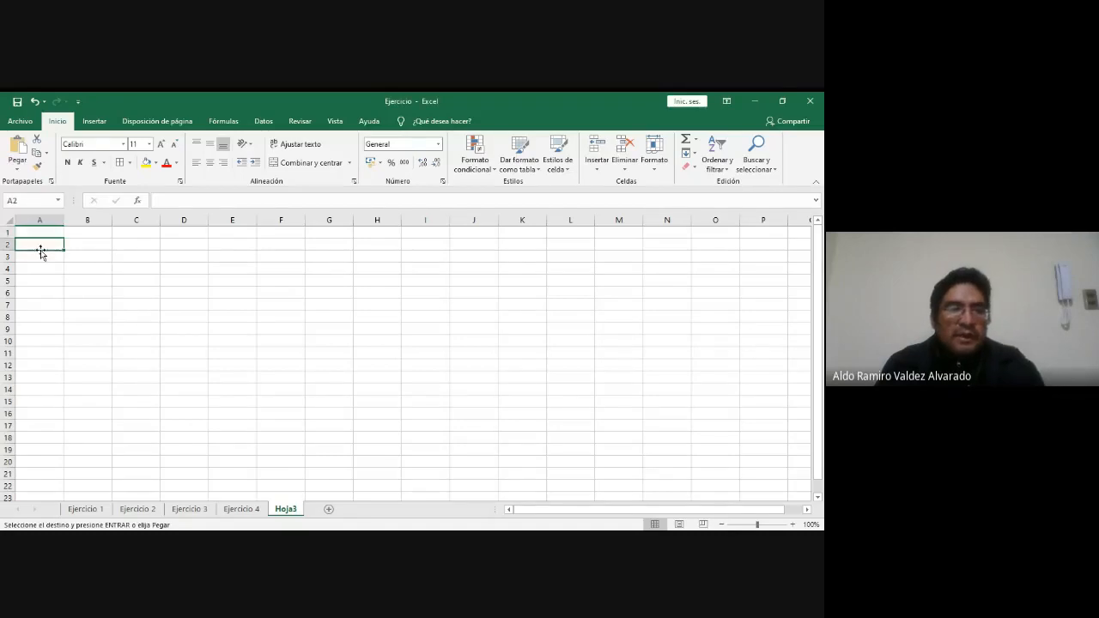
pyautogui.click(17, 166)
pyautogui.click(62, 198)
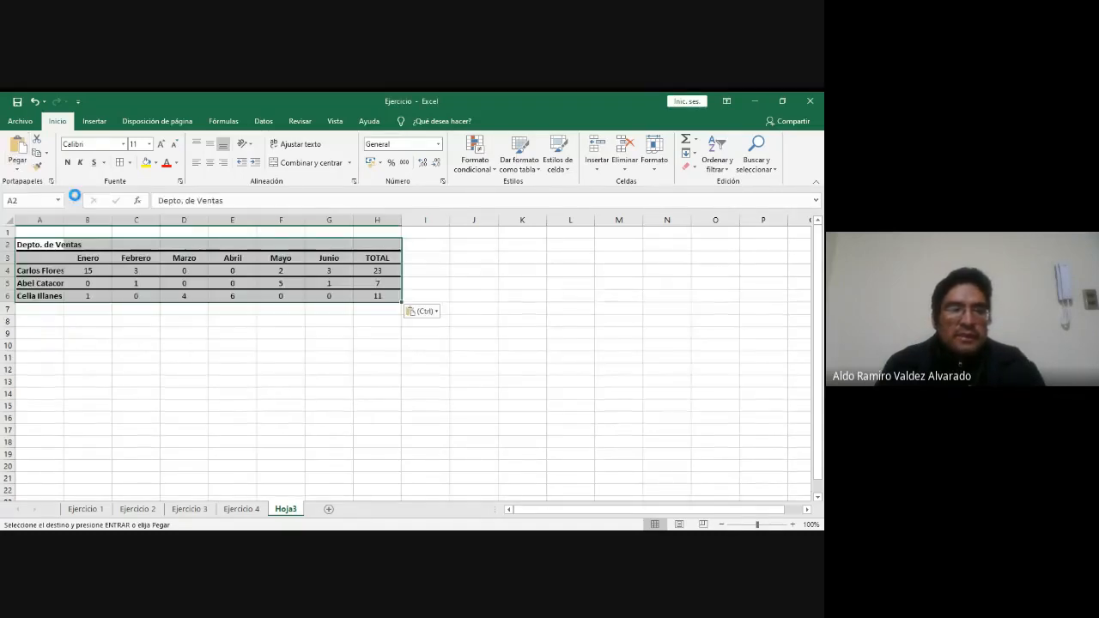
# - Copy the Depto. de Atención al Cliente table from the other window and paste it at A11
pyautogui.hotkey('alt', 'Tab')
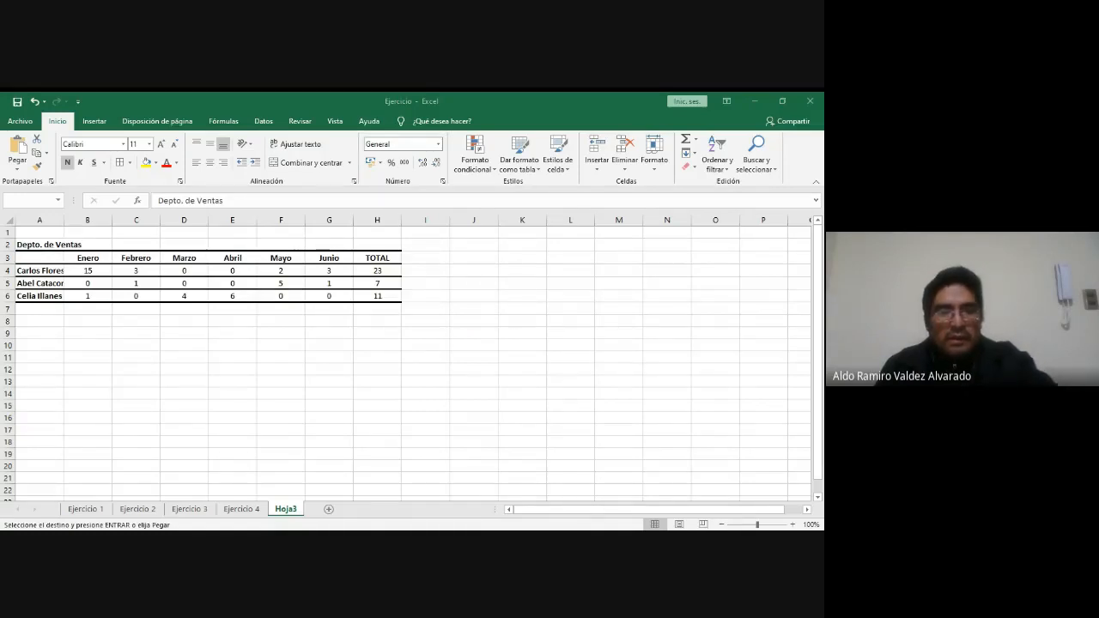
pyautogui.hotkey('alt', 'Tab')
pyautogui.hotkey('alt', 'Tab')
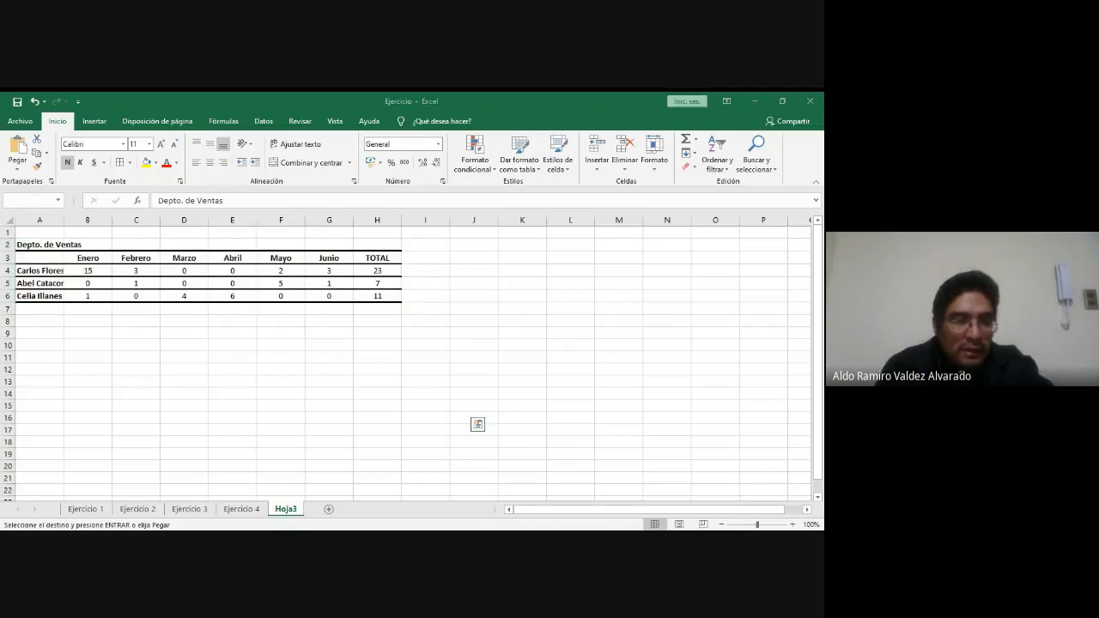
pyautogui.hotkey('alt', 'Tab')
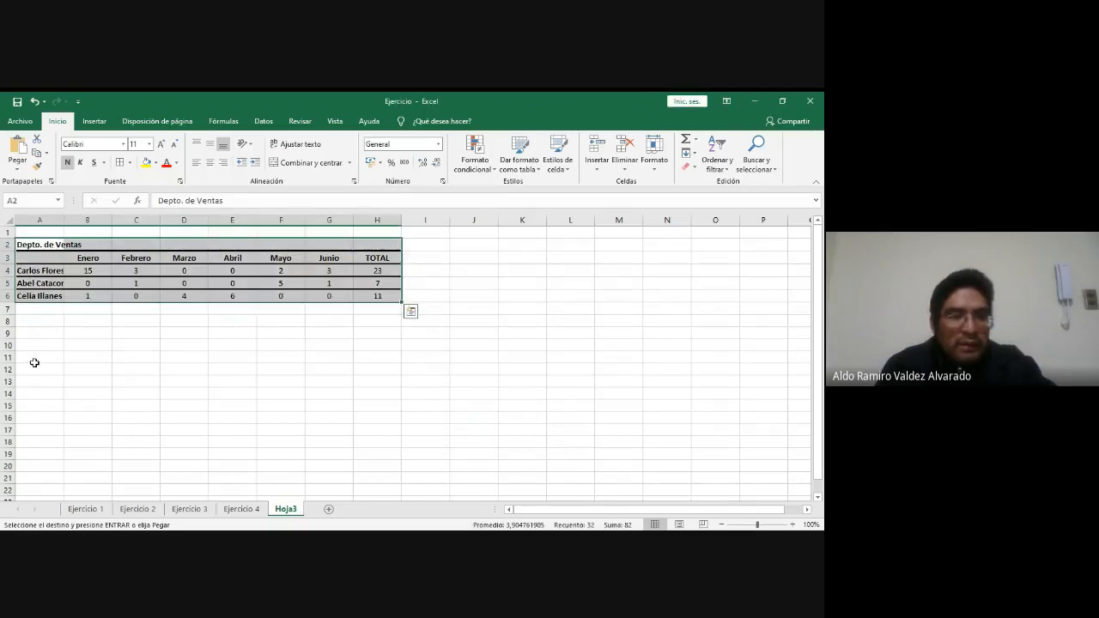
pyautogui.click(37, 358)
pyautogui.hotkey('ctrl', 'v')
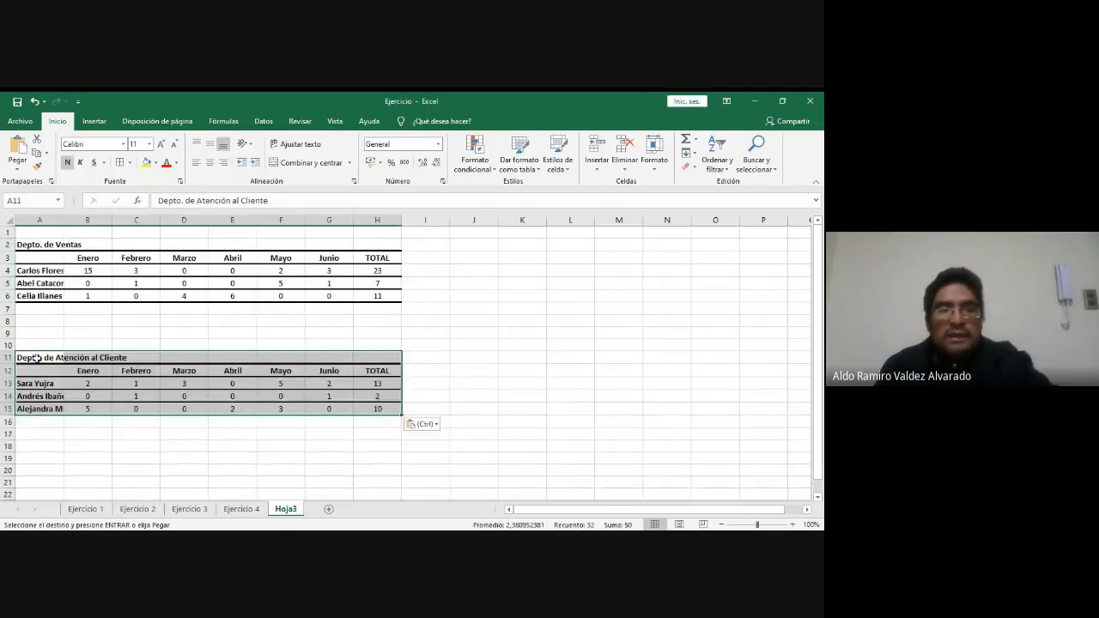
pyautogui.hotkey('alt', 'Tab')
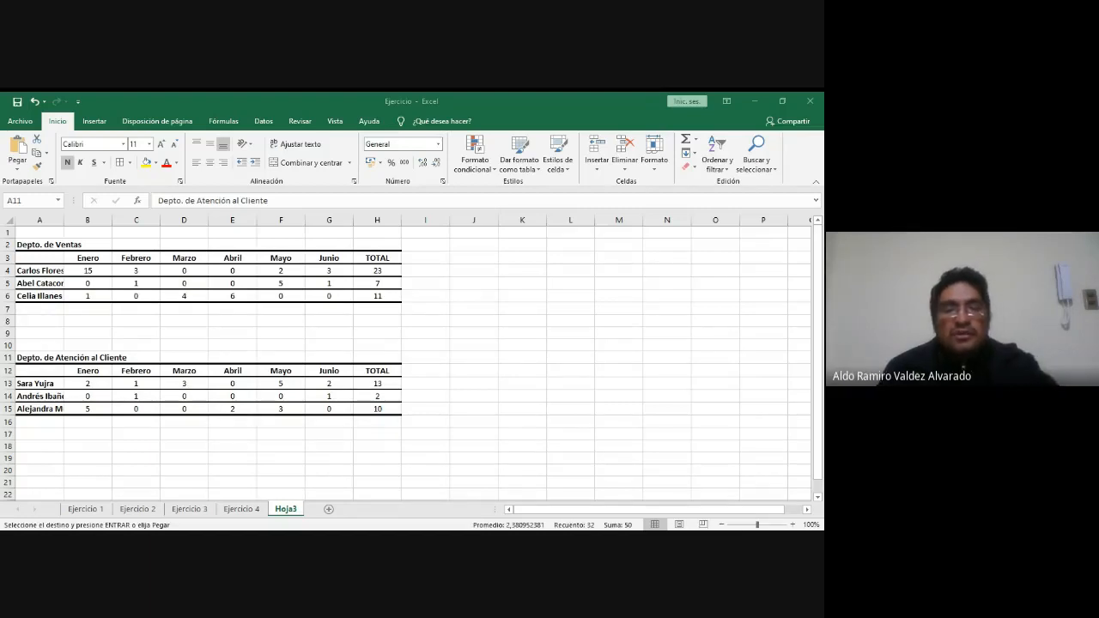
pyautogui.hotkey('ctrl', 'v')
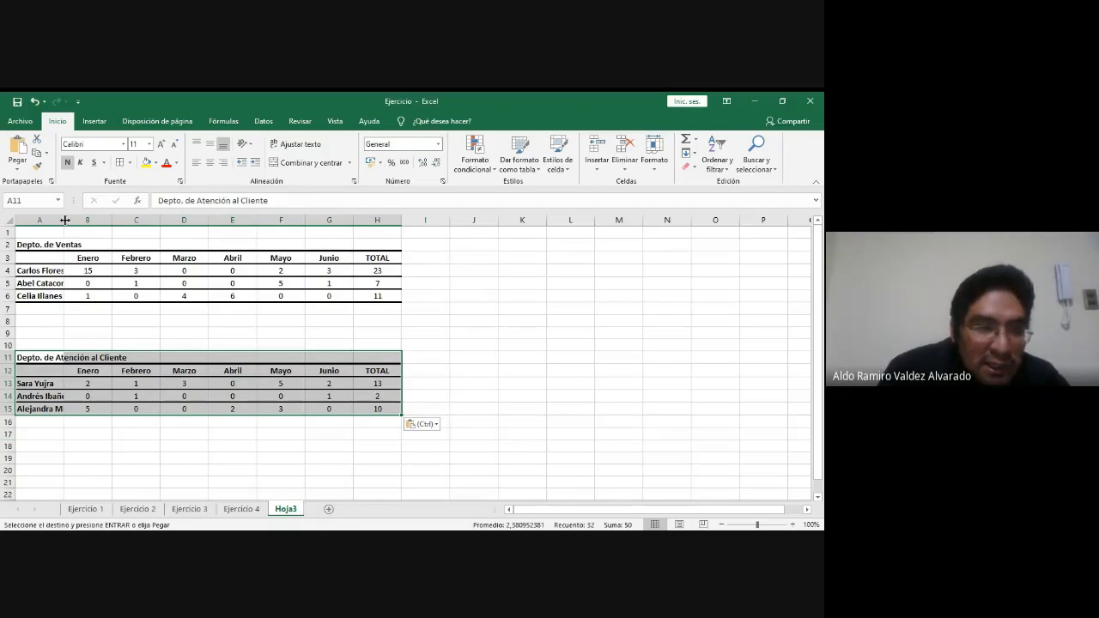
# - Widen column A on Hoja3 to fit the full employee names
pyautogui.moveTo(63, 224); pyautogui.dragTo(104, 225)
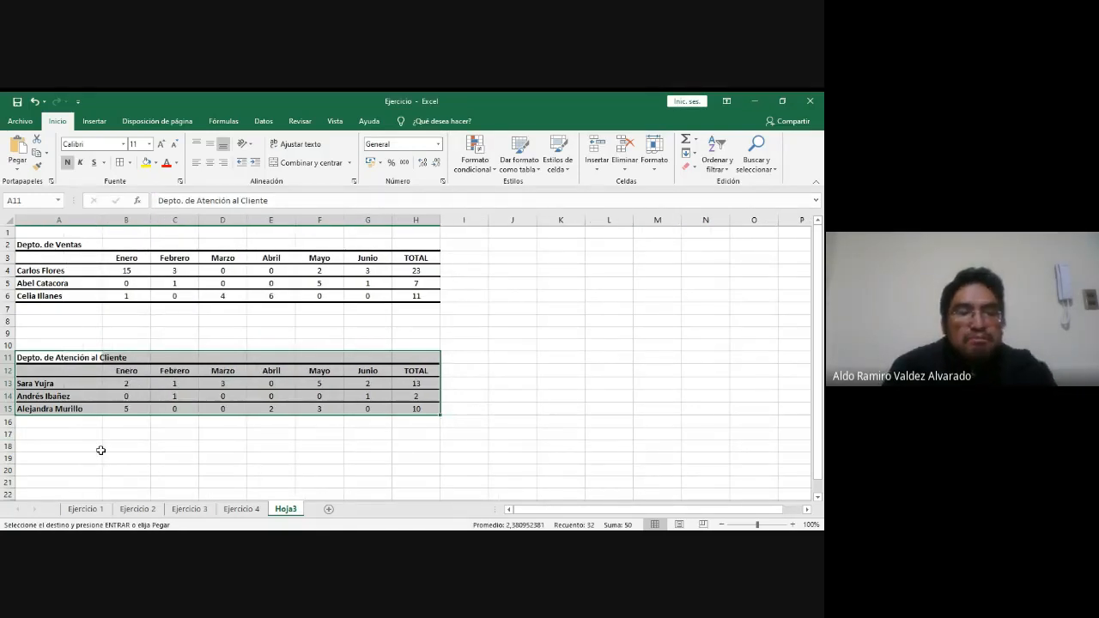
pyautogui.hotkey('alt', 'Tab')
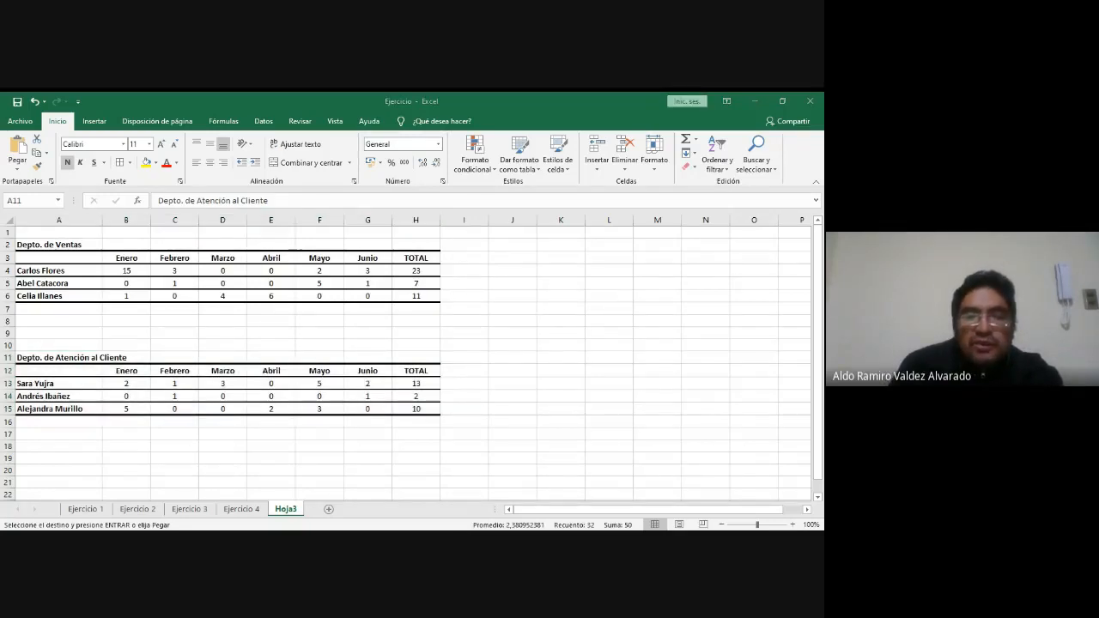
pyautogui.hotkey('alt', 'Tab')
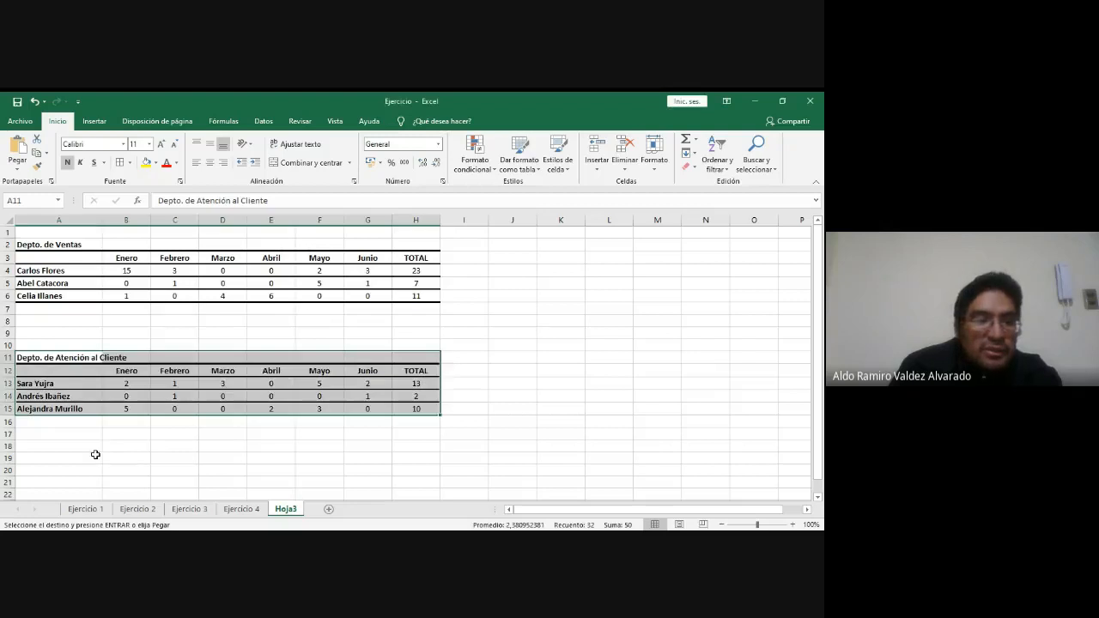
# - Clear the TOTAL formulas in H4:H6 and H13:H15 of both department tables
pyautogui.click(422, 306)
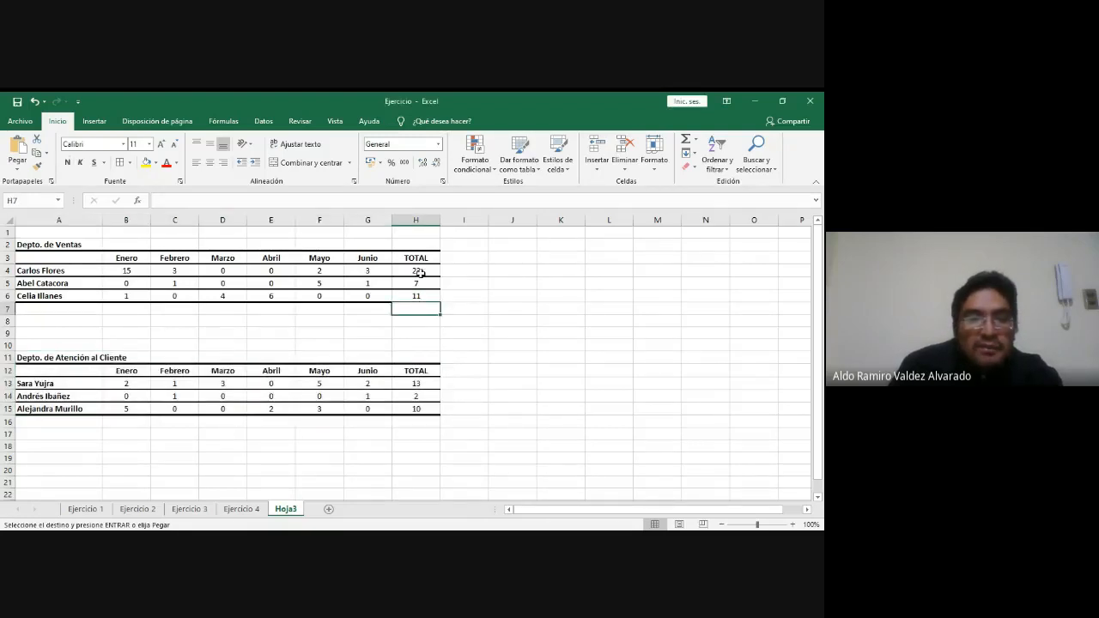
pyautogui.click(418, 283)
pyautogui.click(416, 272)
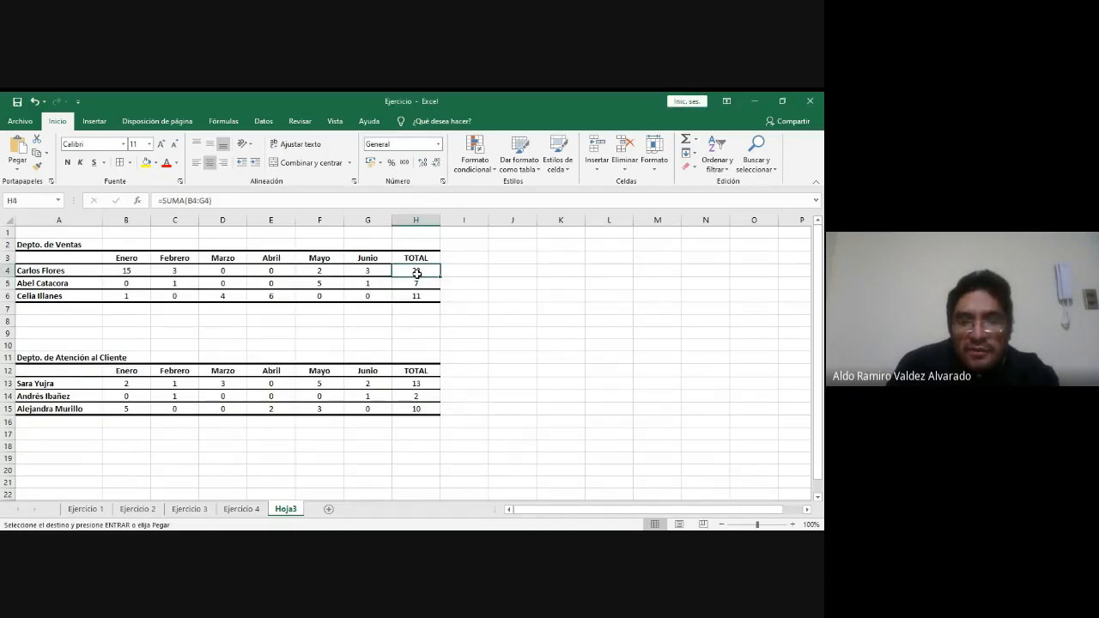
pyautogui.moveTo(418, 270); pyautogui.dragTo(420, 296)
pyautogui.press('Delete')
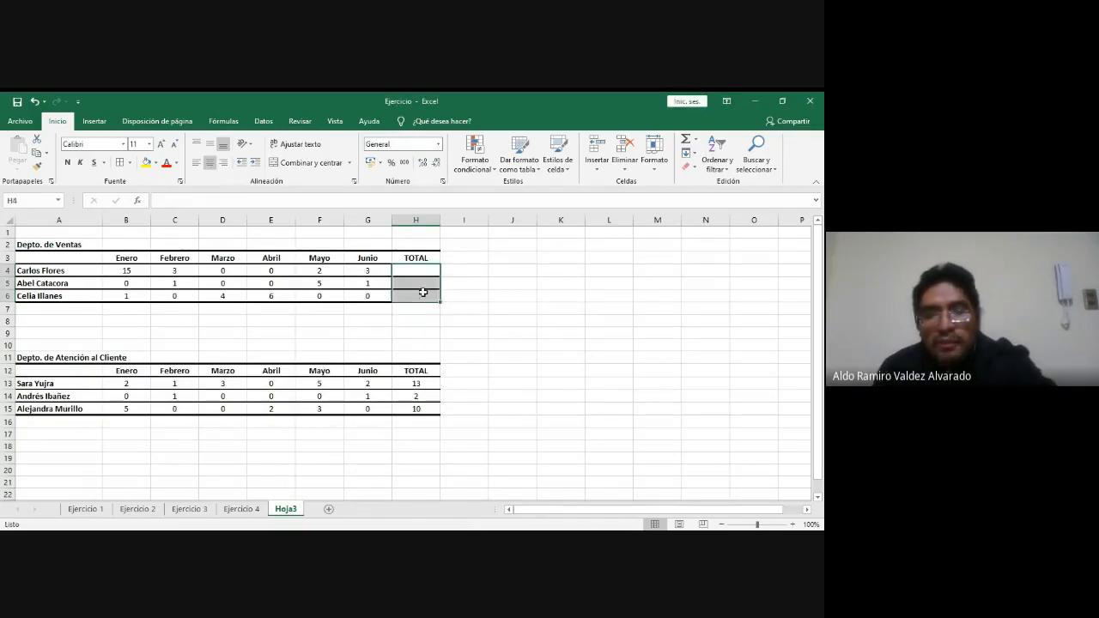
pyautogui.moveTo(420, 383); pyautogui.dragTo(420, 409)
pyautogui.press('Delete')
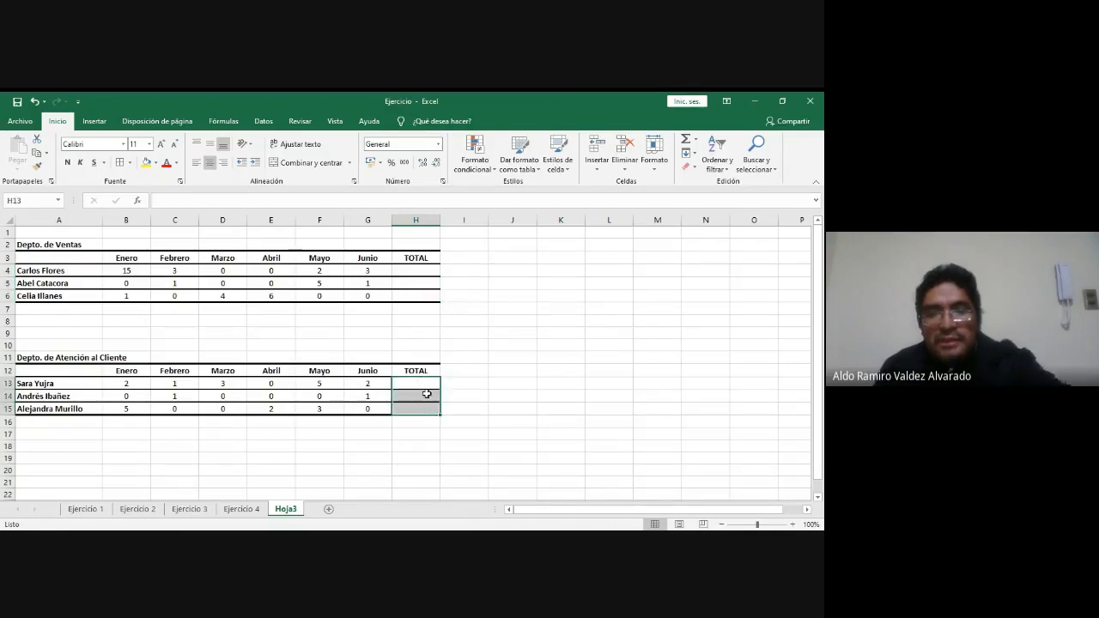
# - Select TOTAL cell H4 in the Depto. de Ventas table and display the function library commands
pyautogui.click(417, 273)
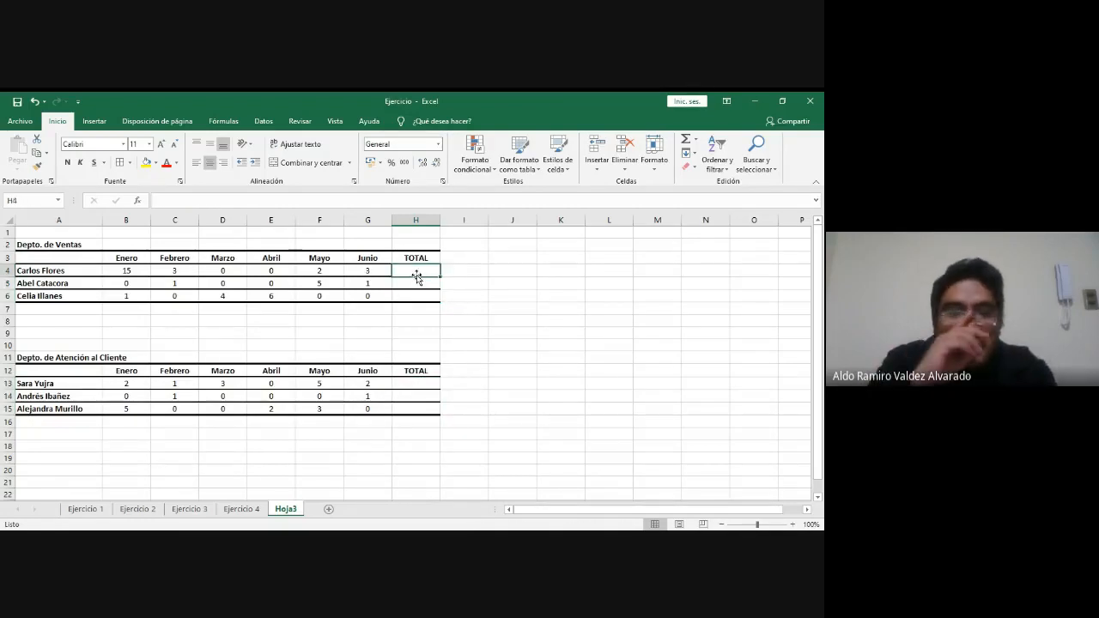
pyautogui.hotkey('alt', 'Tab')
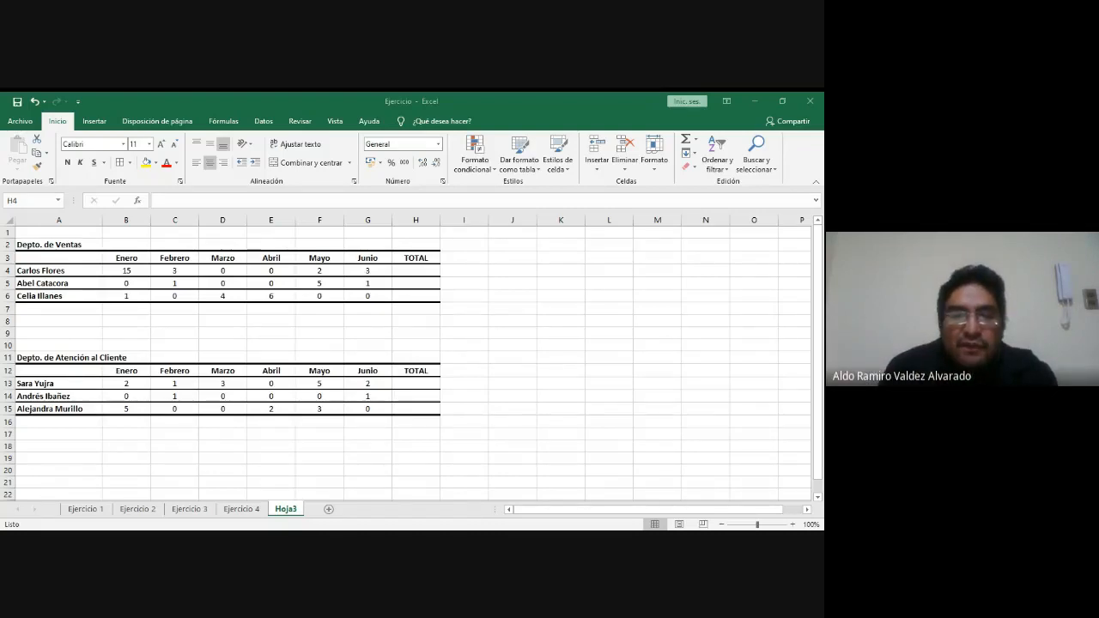
pyautogui.hotkey('alt', 'Tab')
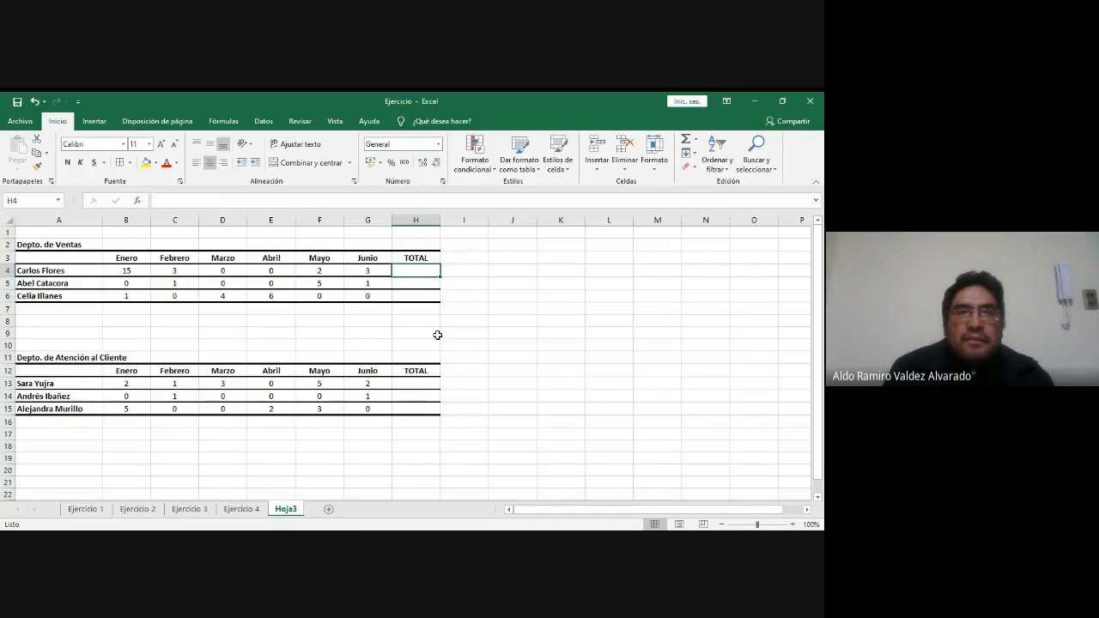
pyautogui.click(225, 121)
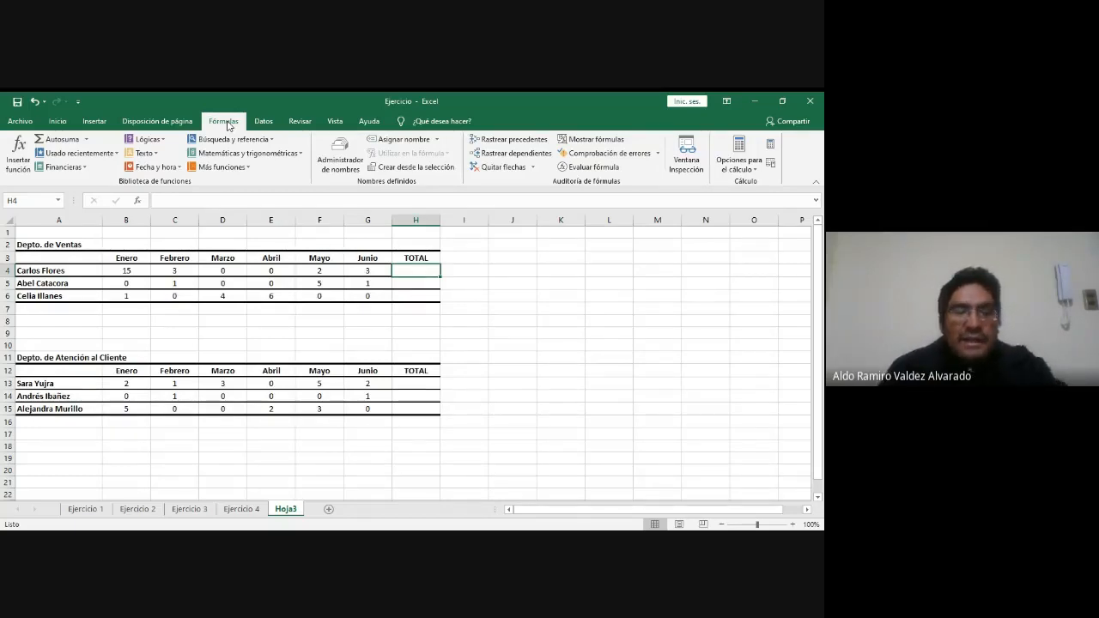
pyautogui.hotkey('alt', 'Tab')
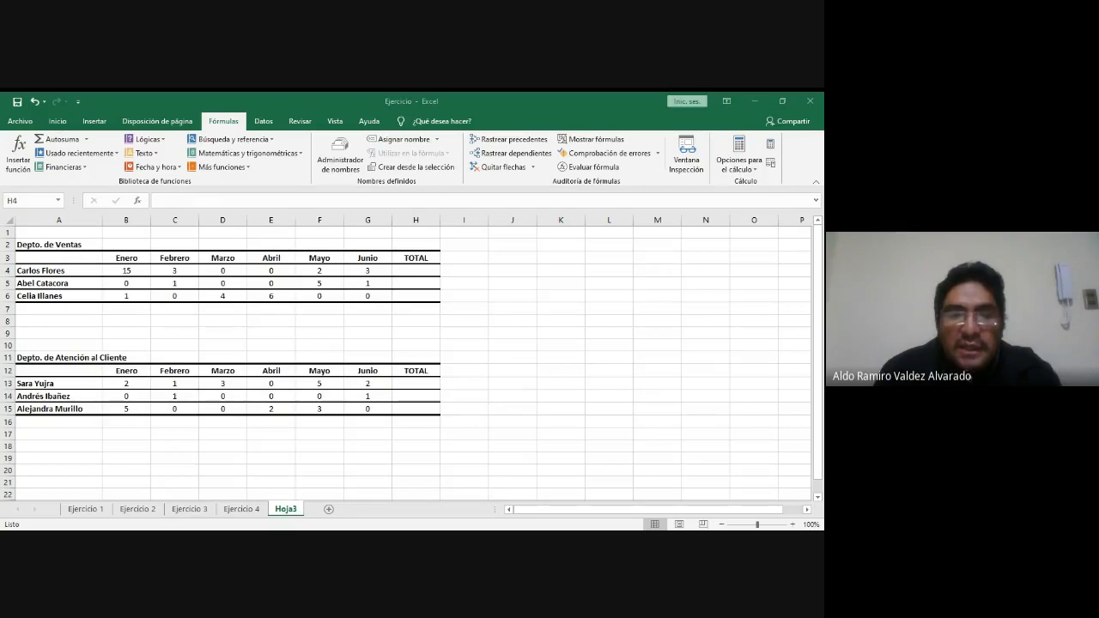
pyautogui.hotkey('alt', 'Tab')
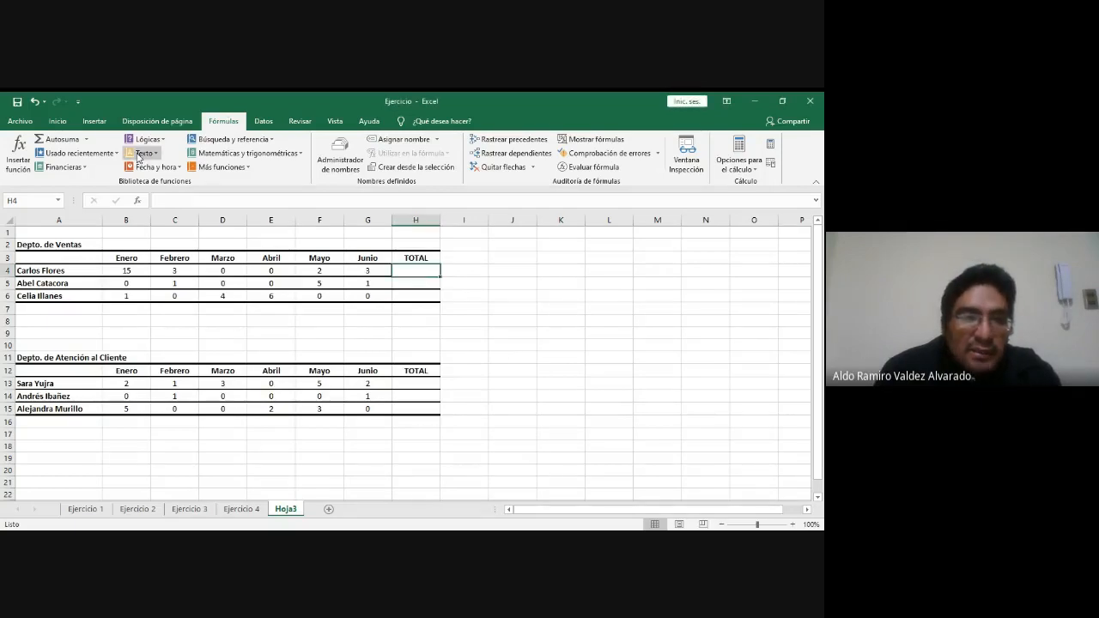
pyautogui.click(49, 140)
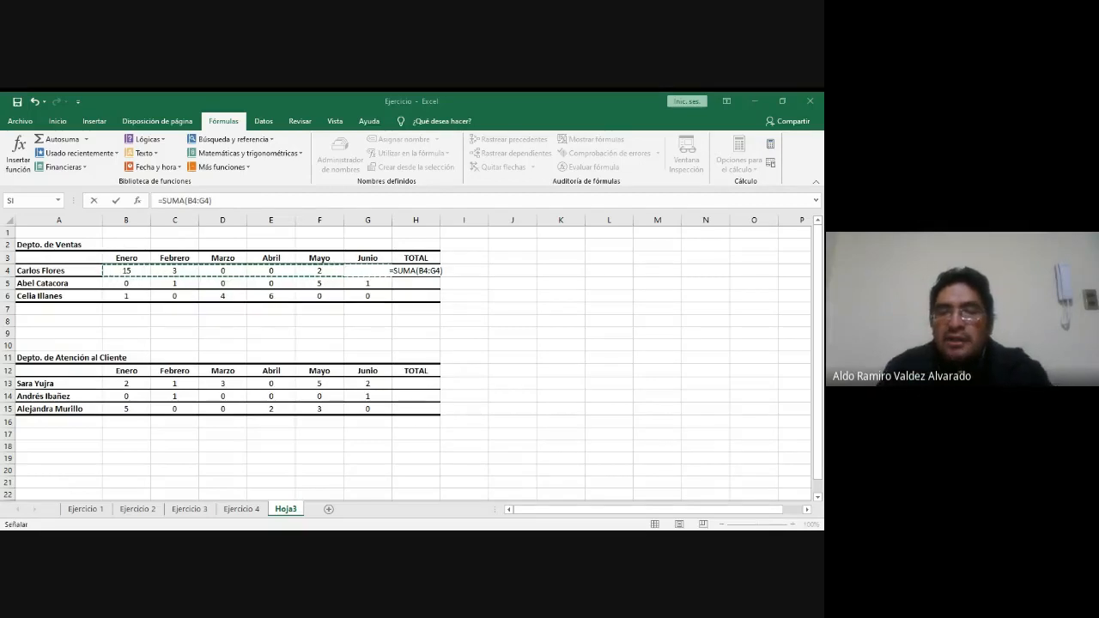
pyautogui.hotkey('alt', 'Tab')
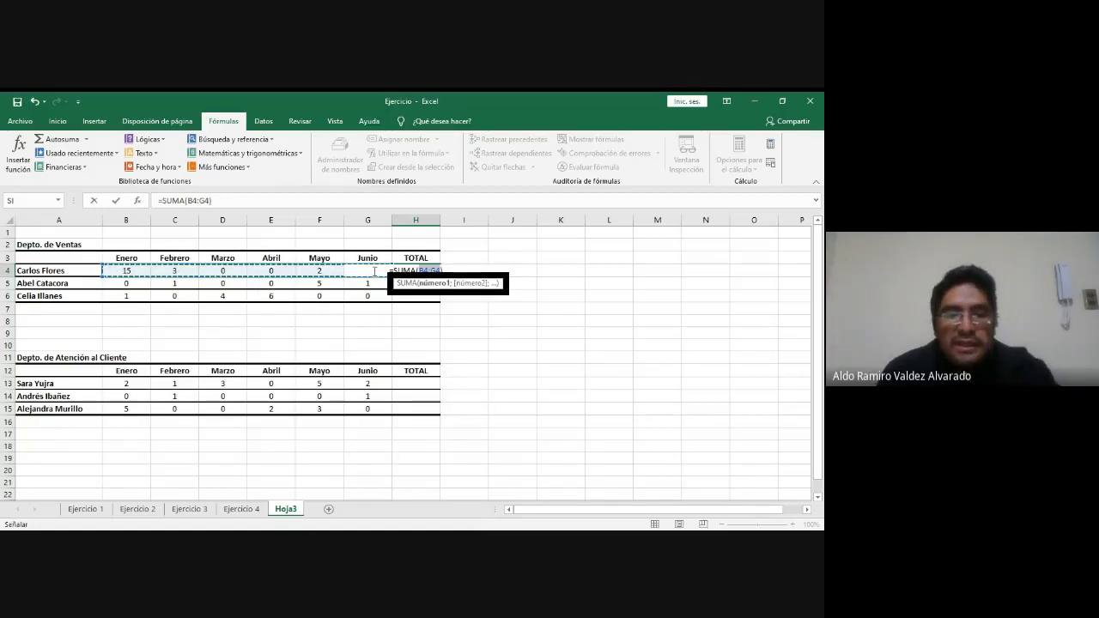
pyautogui.hotkey('alt', 'Tab')
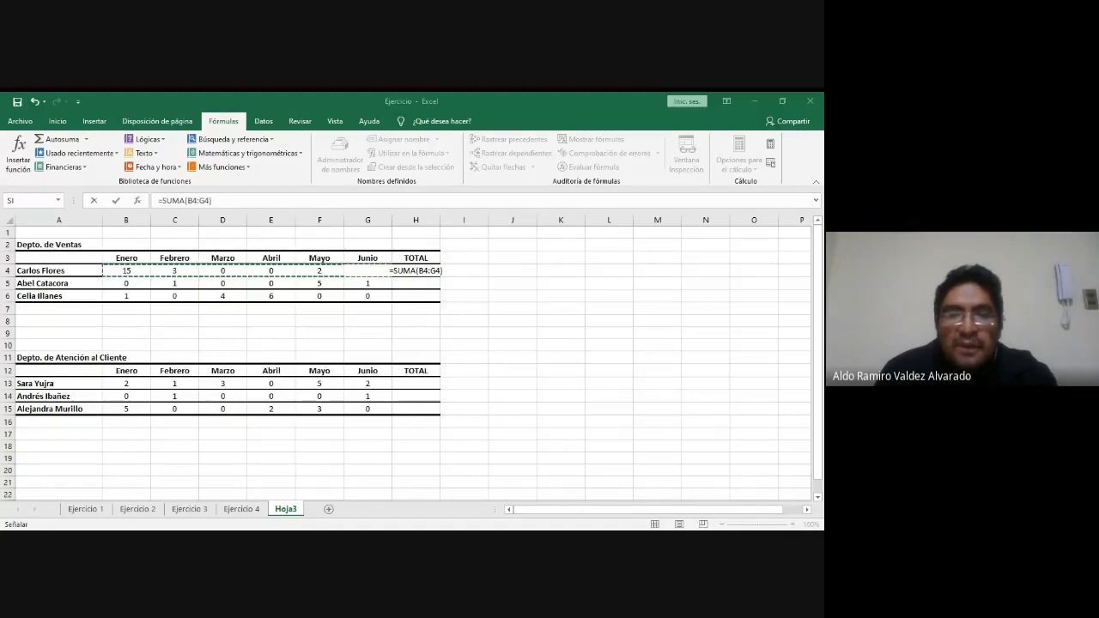
pyautogui.hotkey('alt', 'Tab')
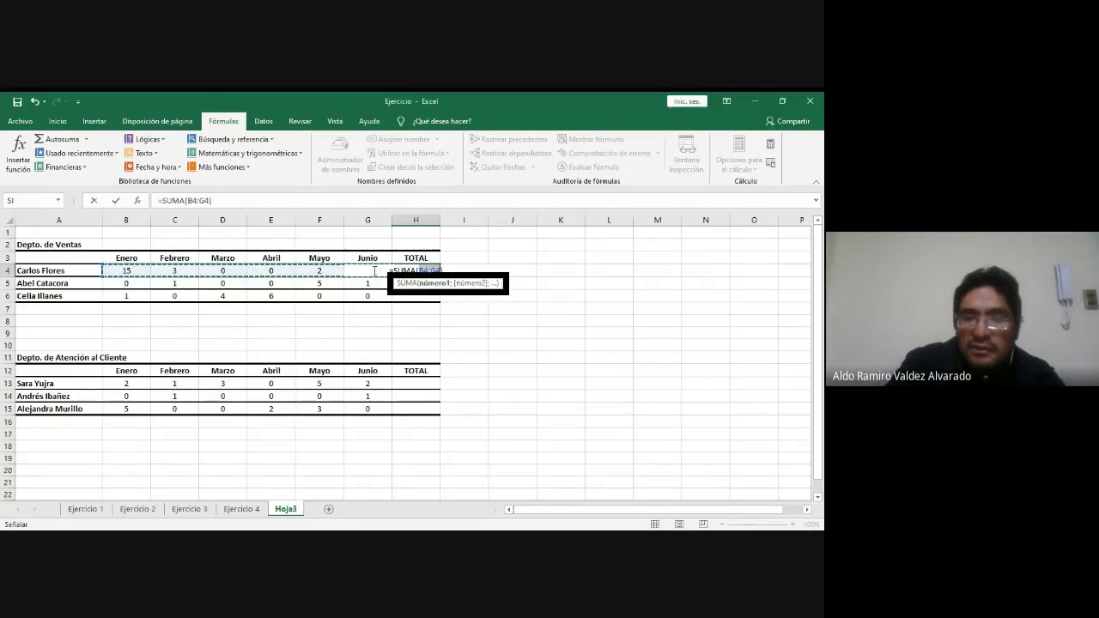
pyautogui.press('Right')
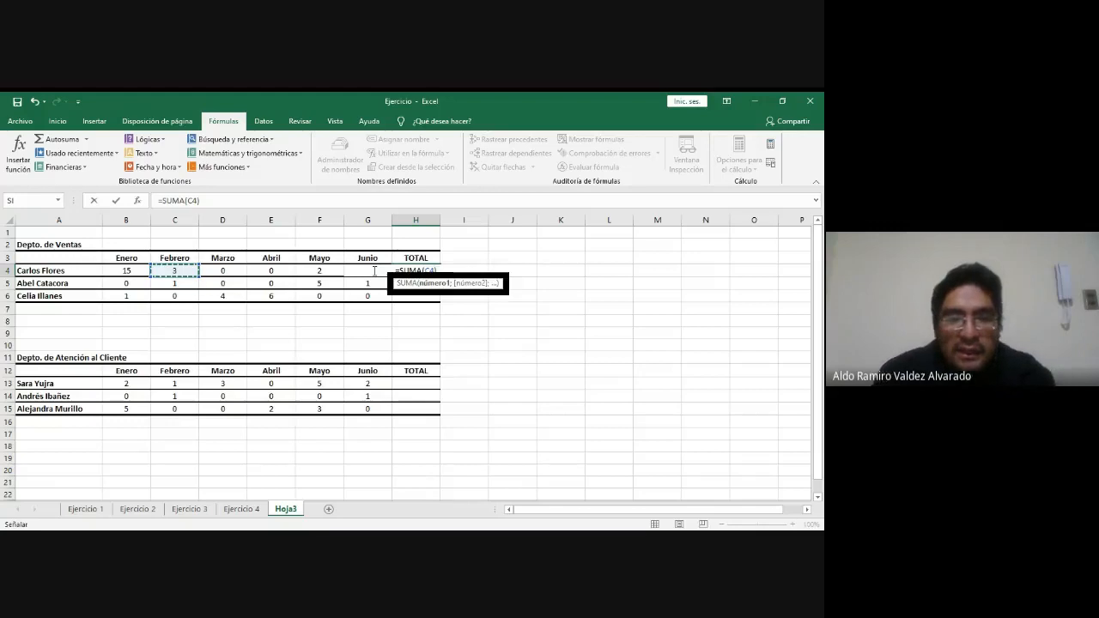
pyautogui.press('Escape')
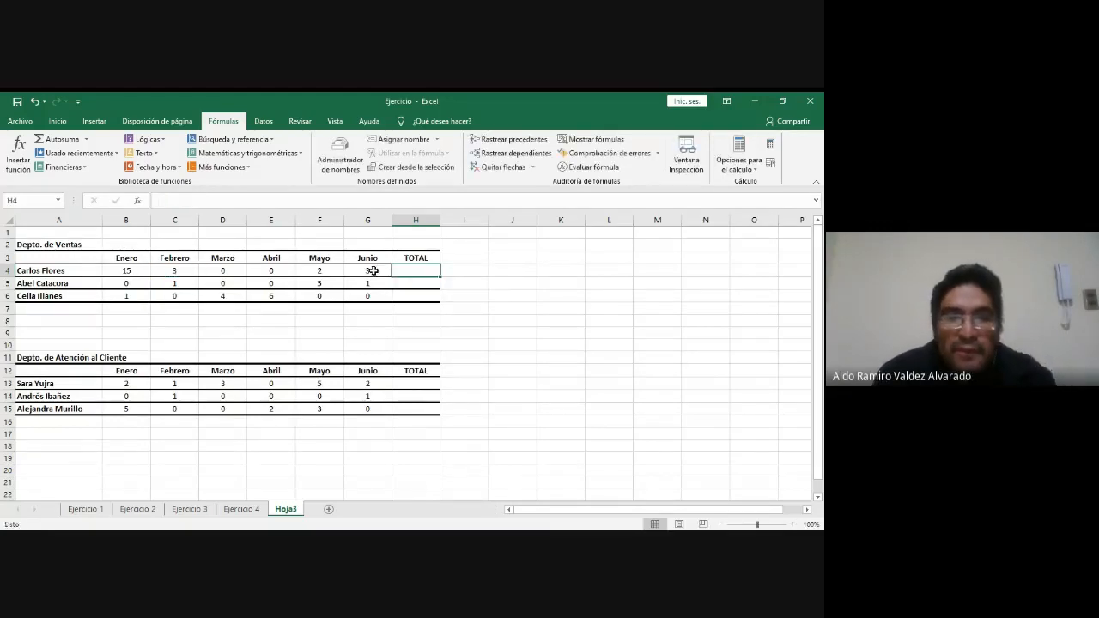
# - Total January to June for the first Depto. de Ventas employee in H4 with AutoSum over B4:G4
pyautogui.click(57, 139)
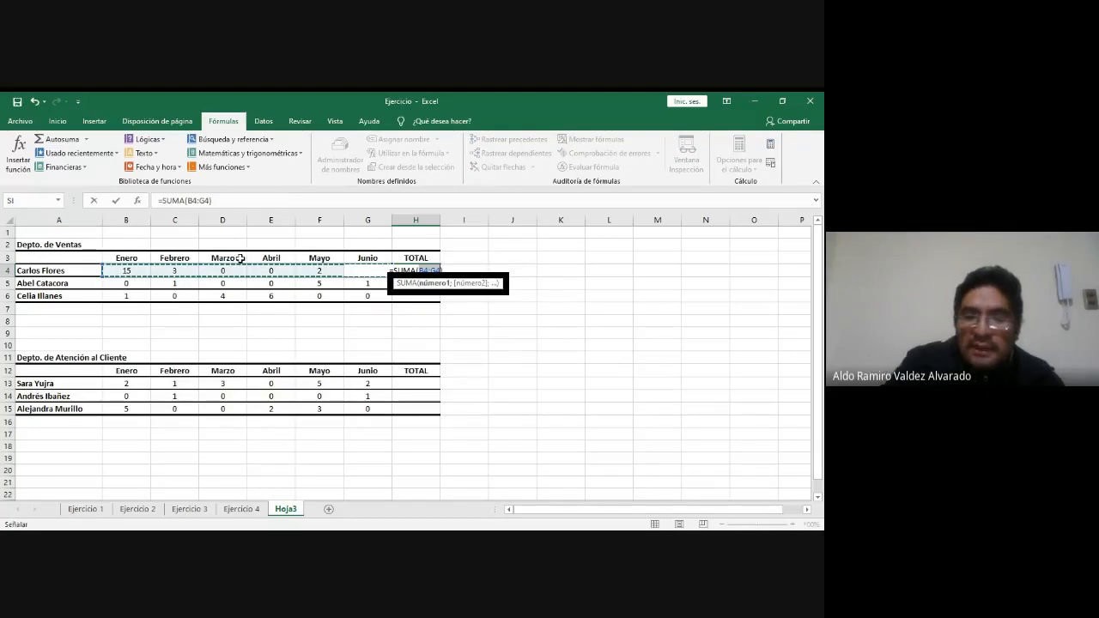
pyautogui.press('Return')
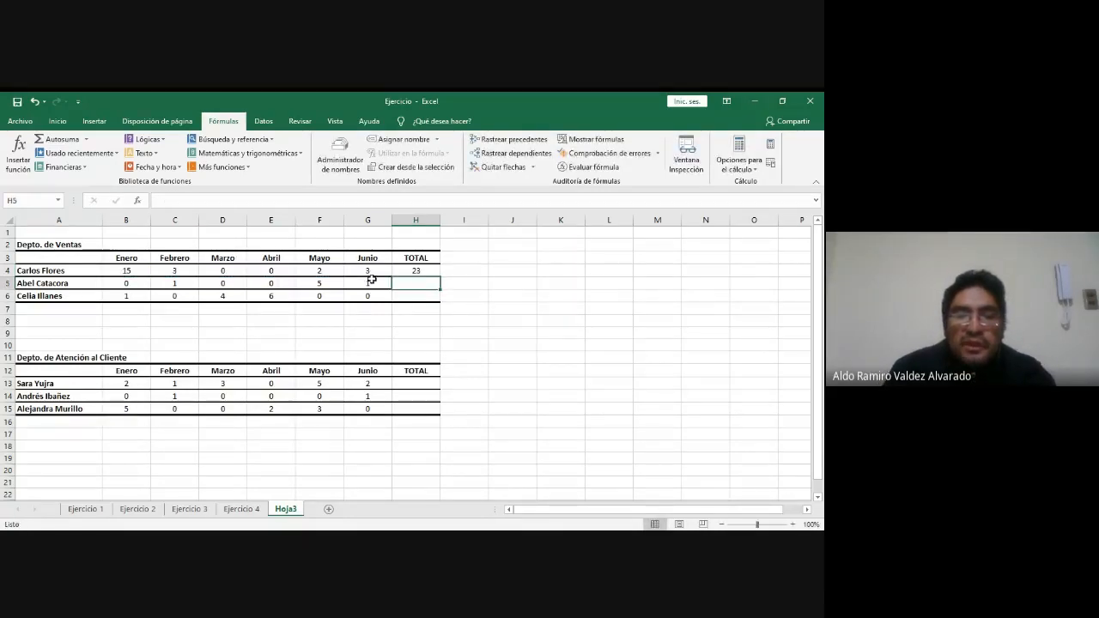
# - Open the formula of TOTAL cell H4 to examine its function name and summed range
pyautogui.click(410, 273)
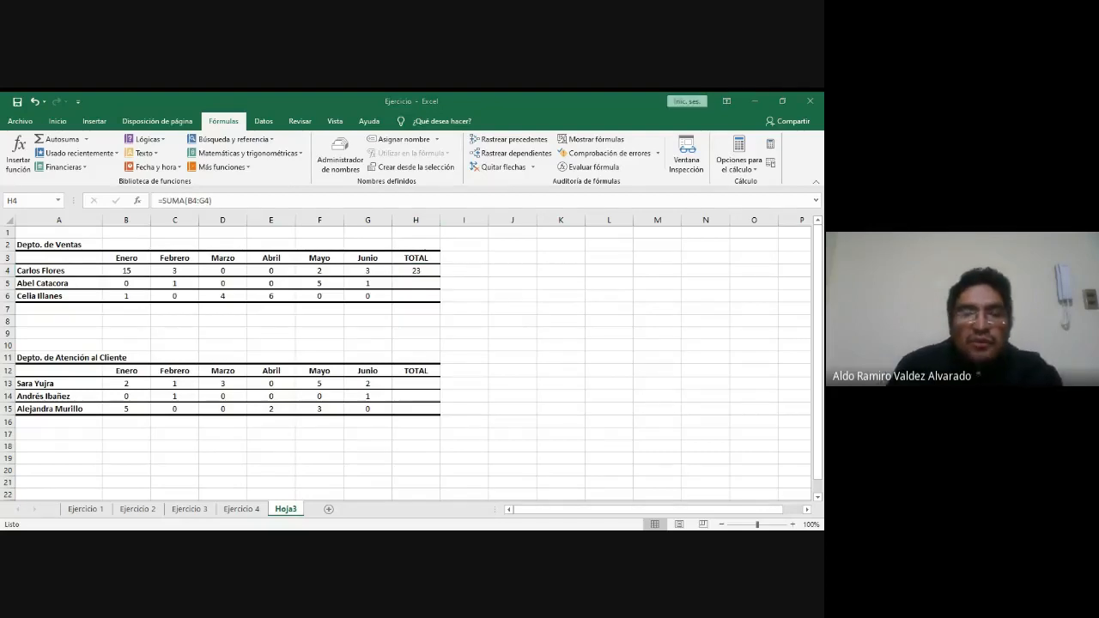
pyautogui.click(535, 324)
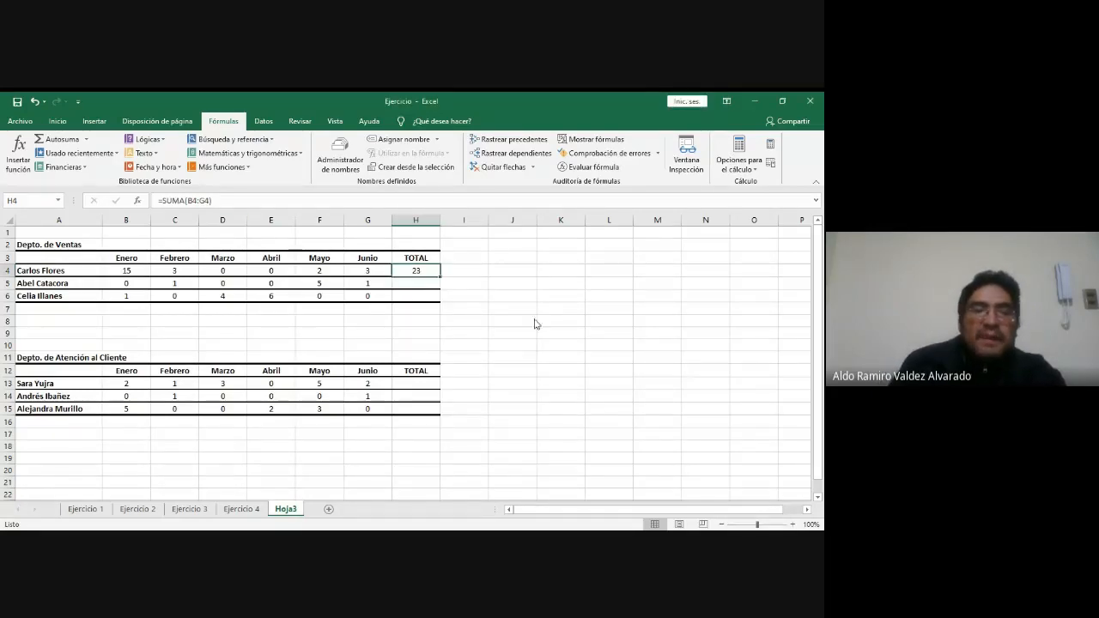
pyautogui.click(159, 200)
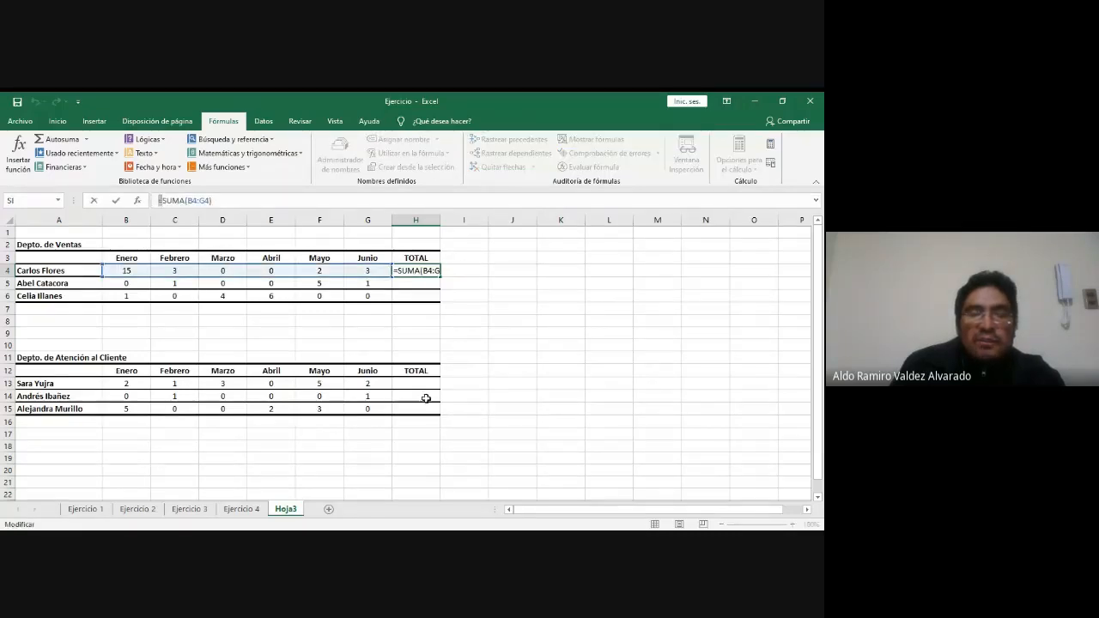
pyautogui.hotkey('alt', 'Tab')
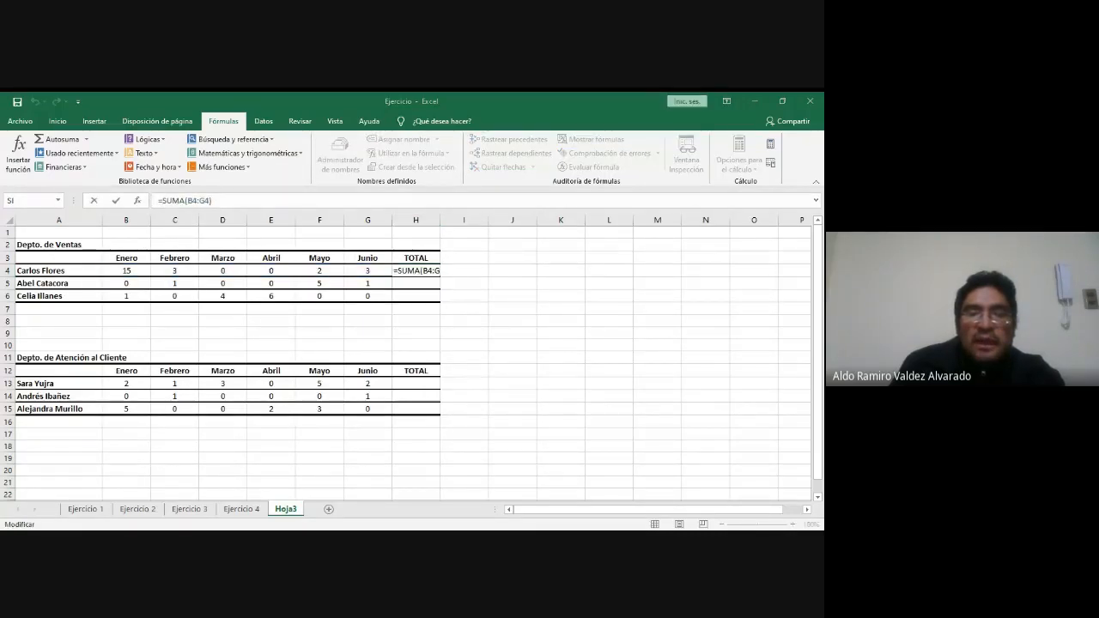
pyautogui.click(475, 334)
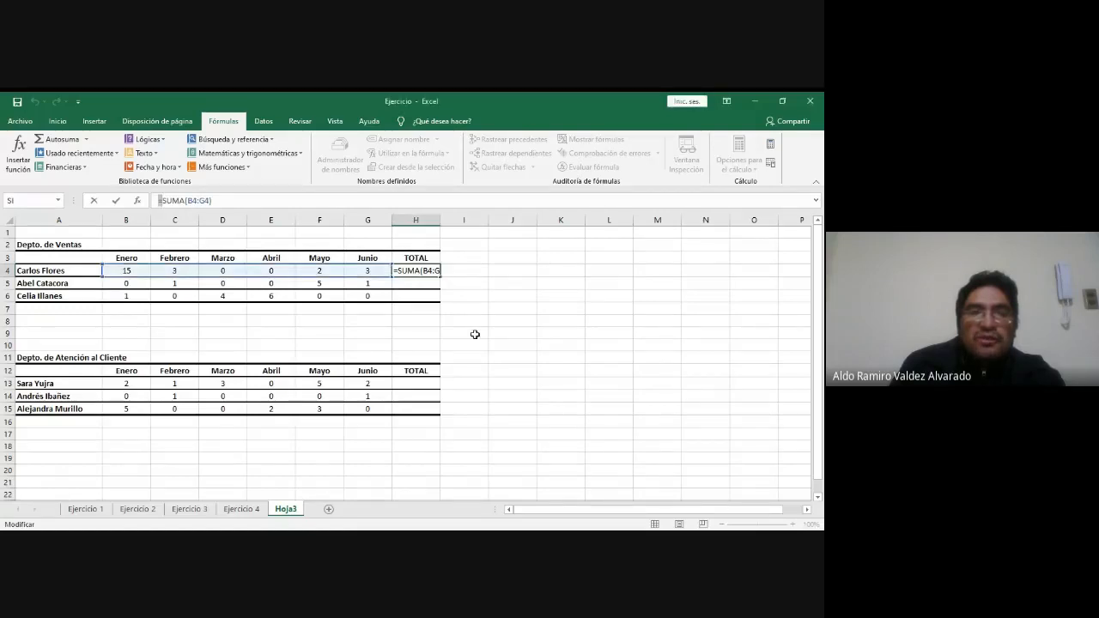
pyautogui.hotkey('alt', 'Tab')
pyautogui.hotkey('alt', 'Tab')
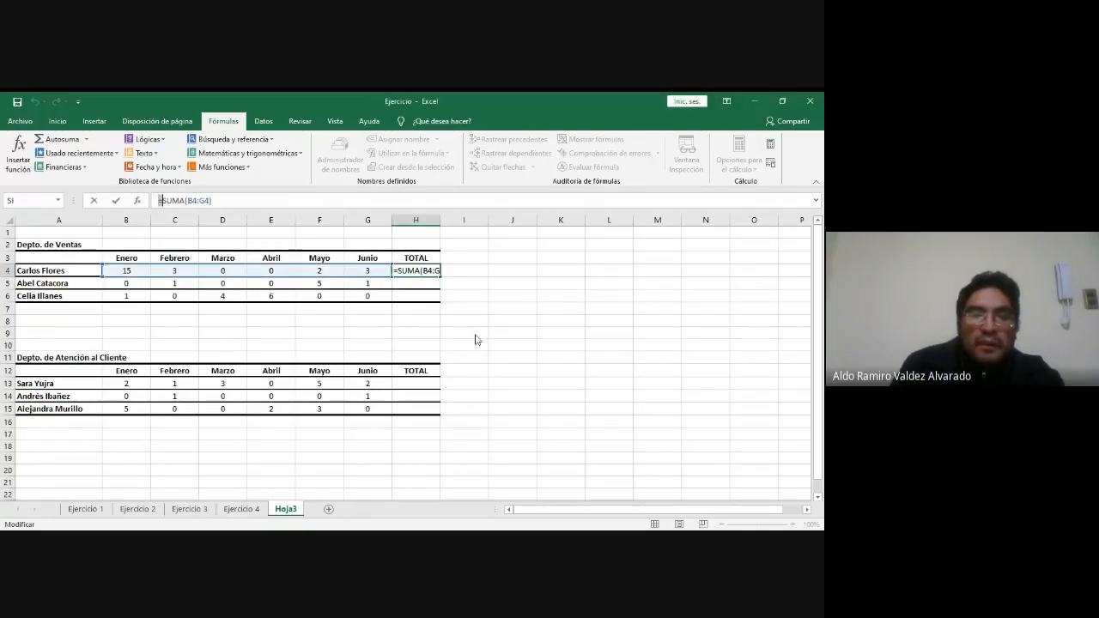
pyautogui.hotkey('alt', 'Tab')
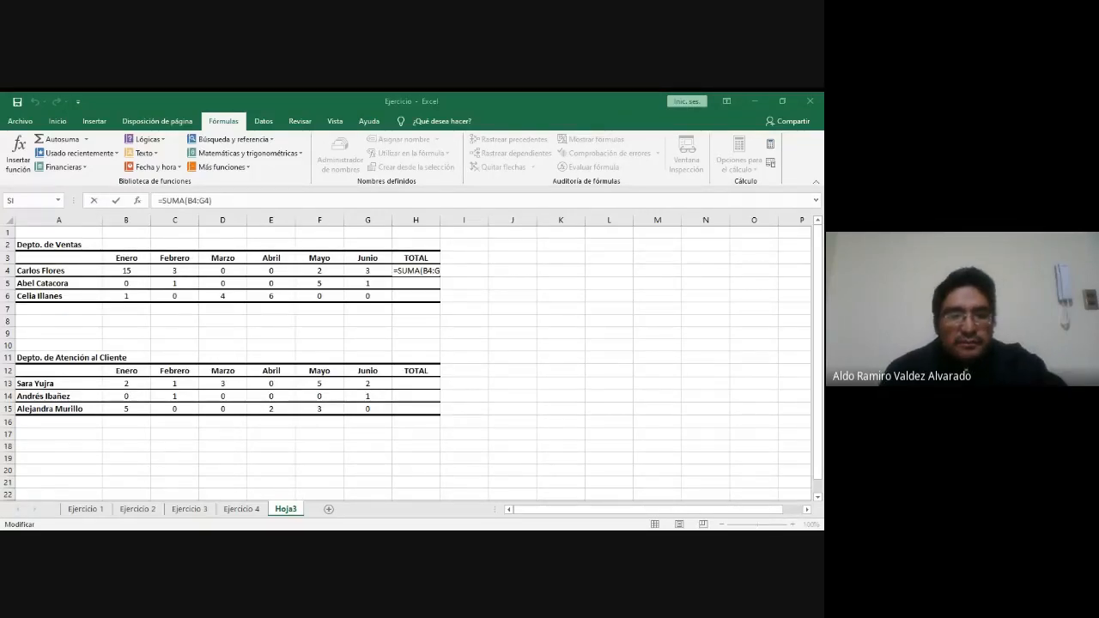
pyautogui.hotkey('alt', 'Tab')
pyautogui.hotkey('alt', 'Tab')
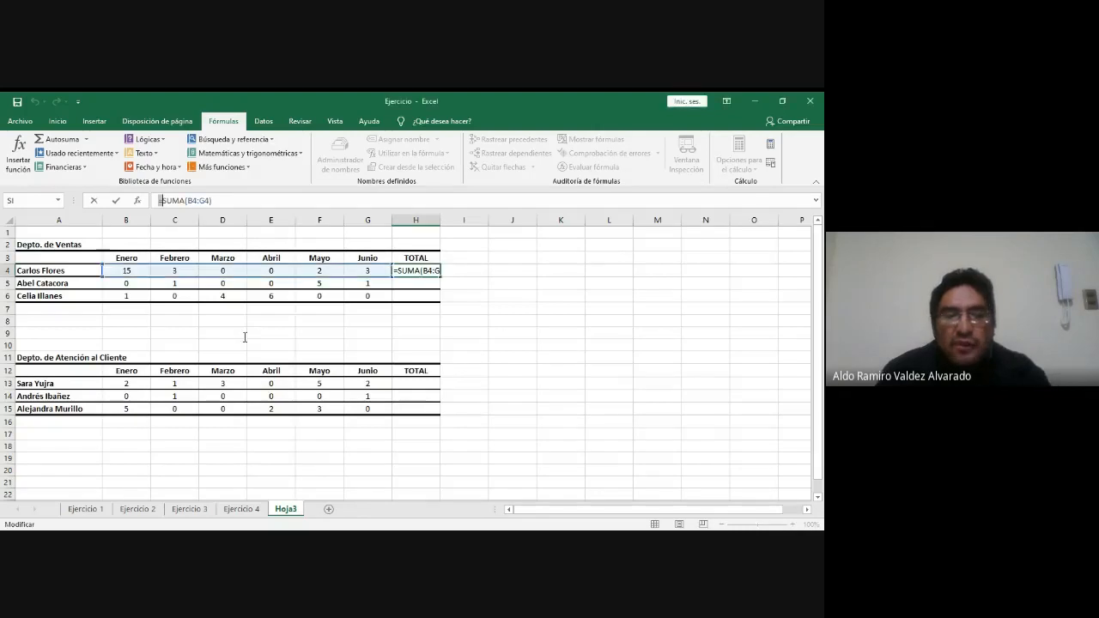
pyautogui.click(456, 281)
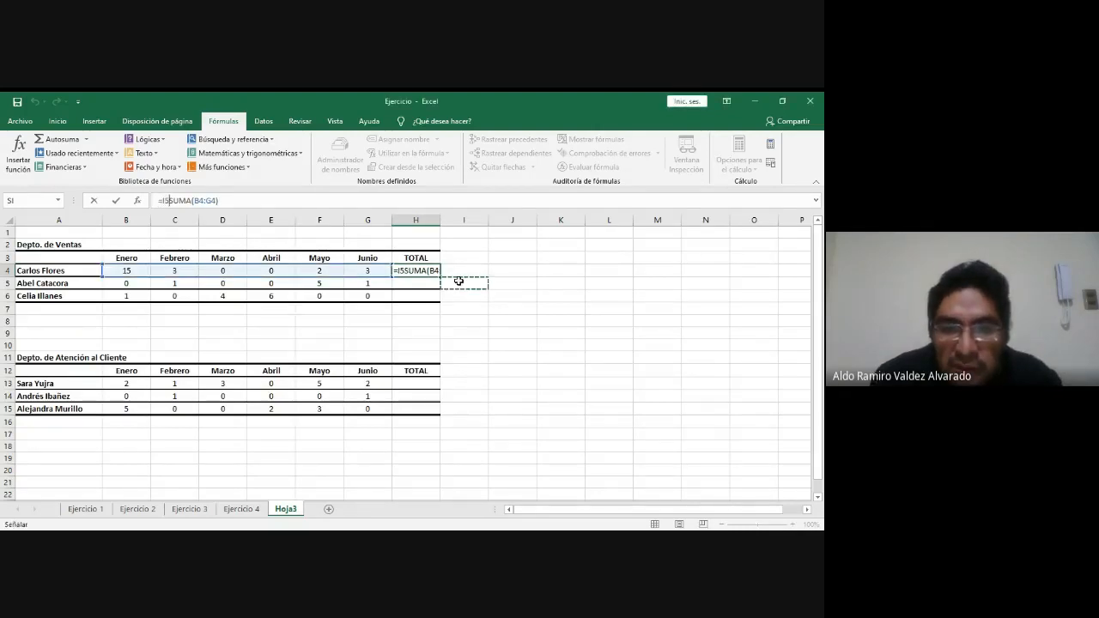
pyautogui.press('Escape')
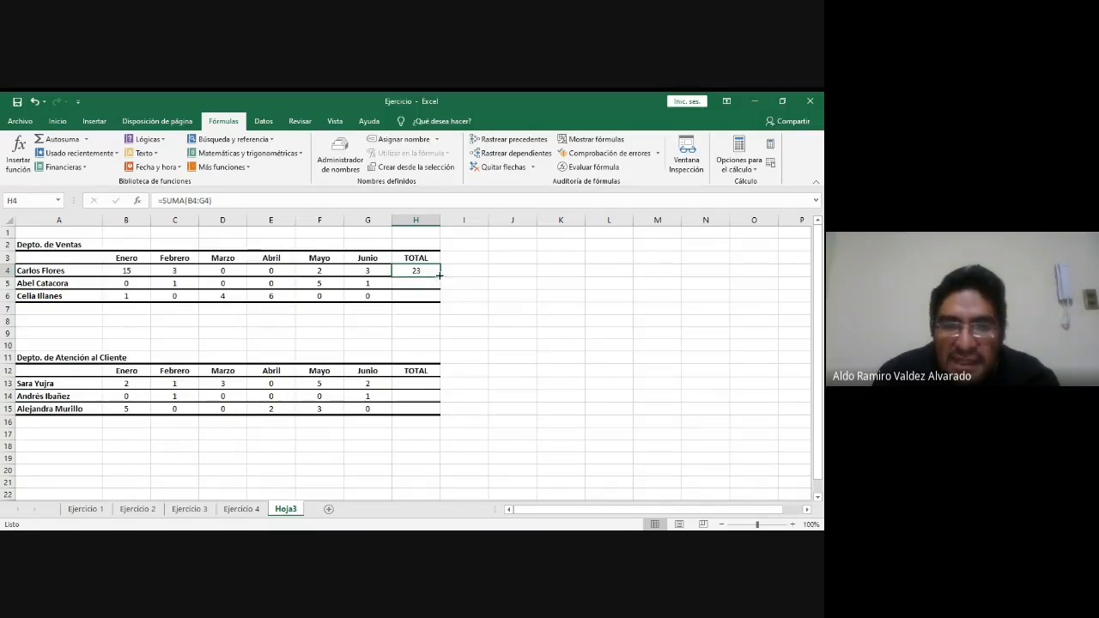
# - Fill the H4 sum formula down to H5:H6 without formatting and check the formulas in H5 and H6
pyautogui.moveTo(439, 274); pyautogui.dragTo(438, 303)
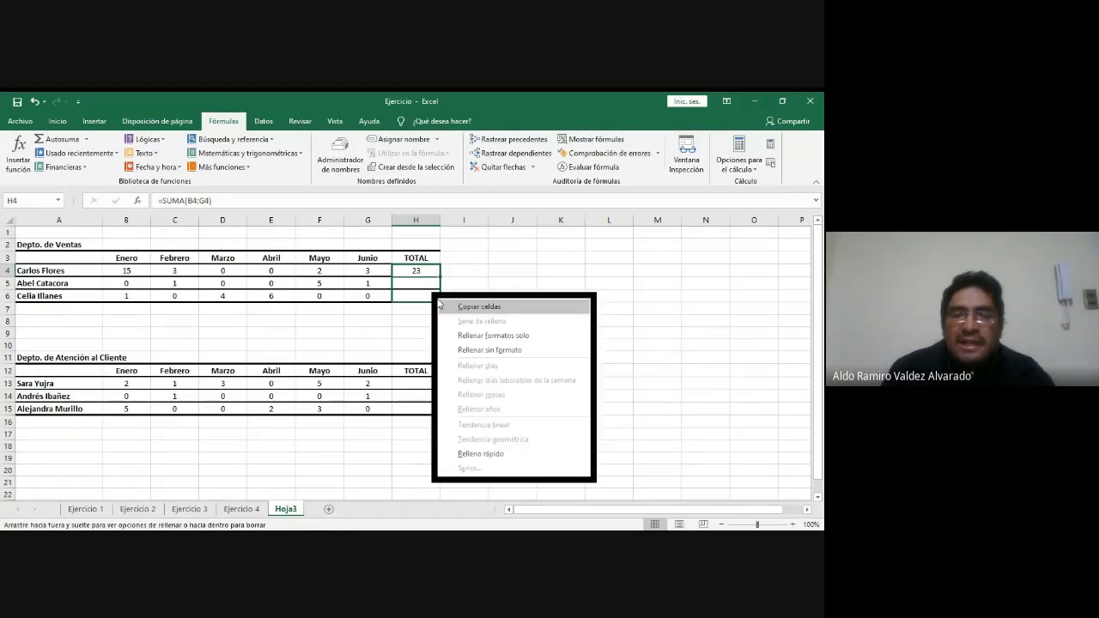
pyautogui.click(469, 351)
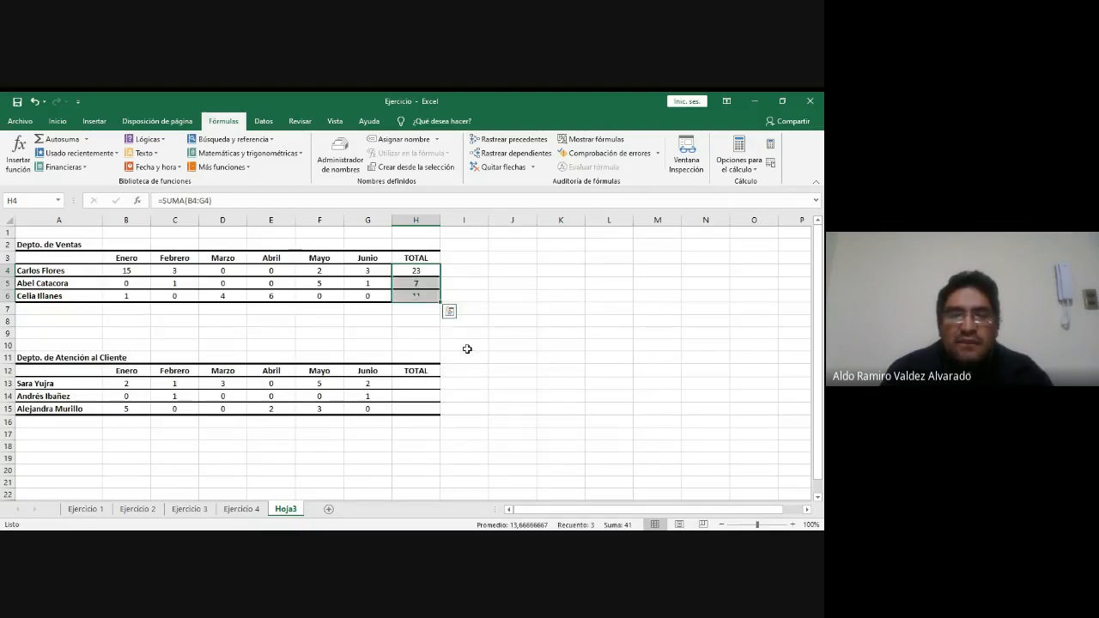
pyautogui.click(417, 283)
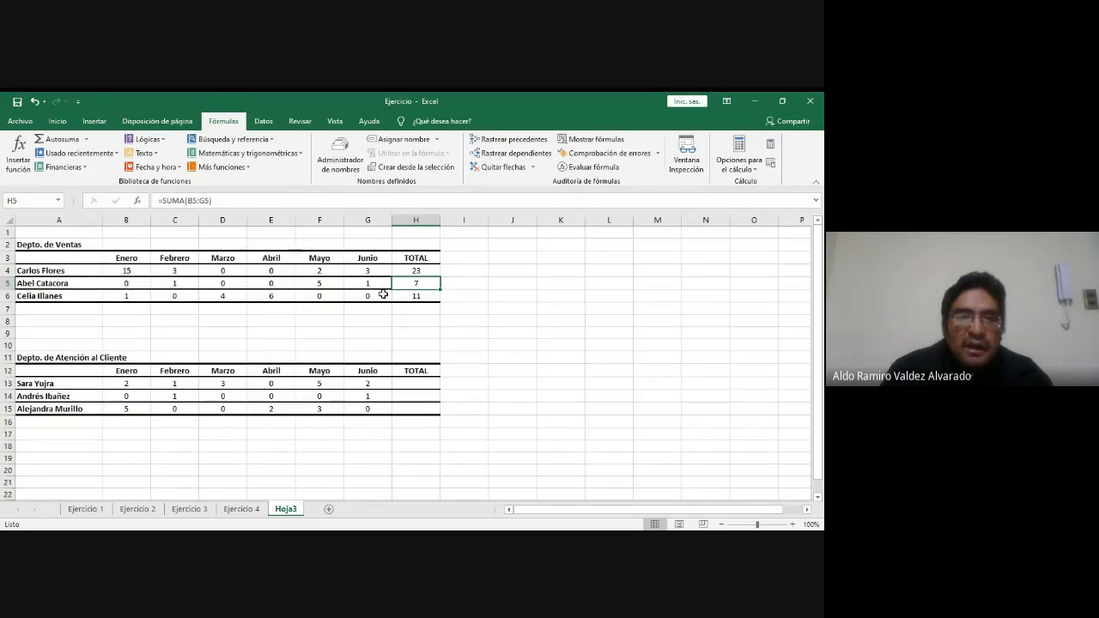
pyautogui.click(117, 297)
pyautogui.click(426, 296)
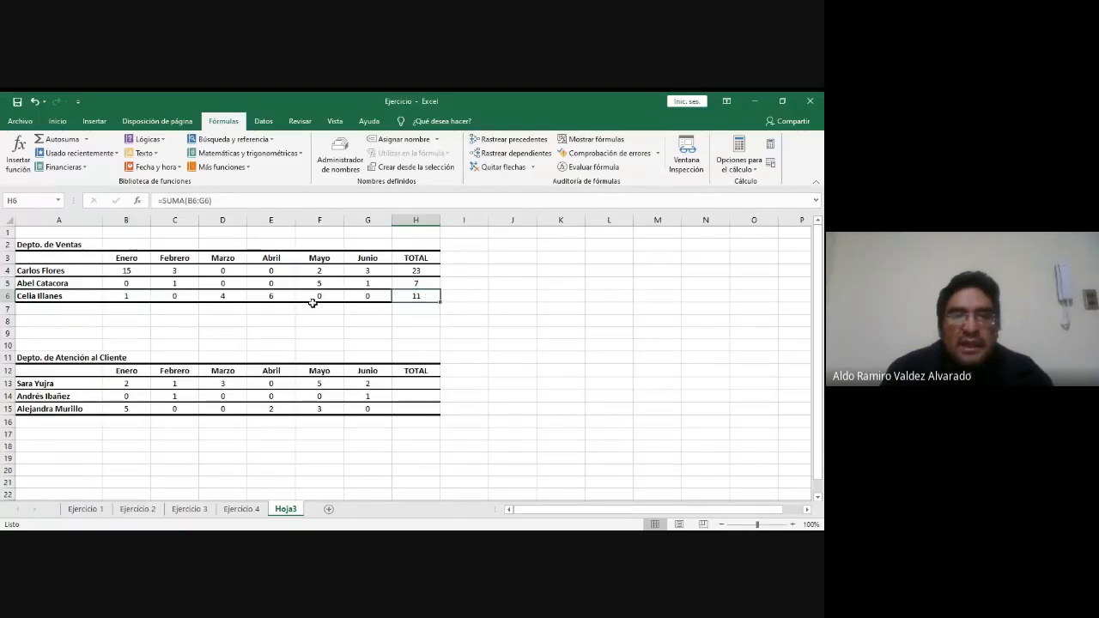
pyautogui.hotkey('alt', 'Tab')
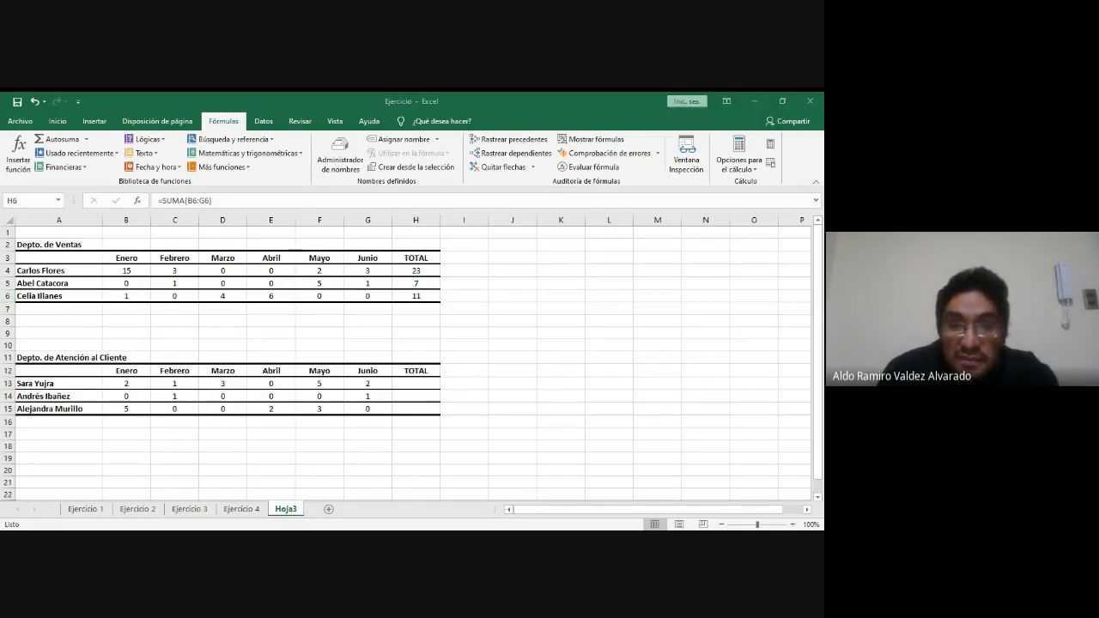
pyautogui.click(421, 296)
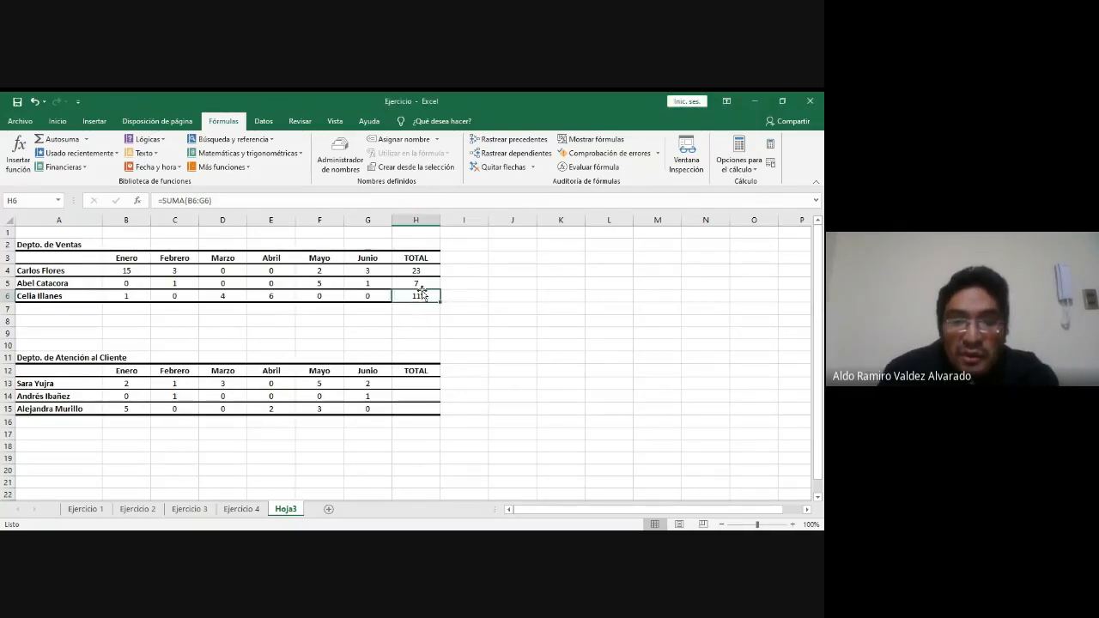
pyautogui.click(418, 284)
pyautogui.rightClick(418, 284)
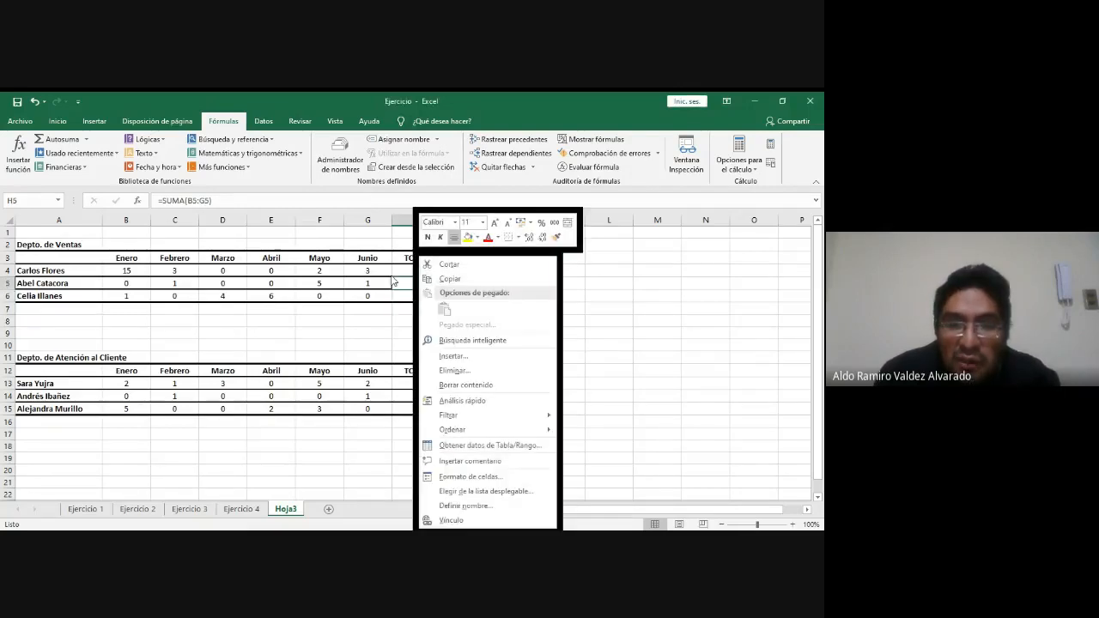
pyautogui.click(647, 270)
# - Repeat the fill without formatting from H4 over H5:H6 in the Depto. de Ventas table
pyautogui.click(436, 271)
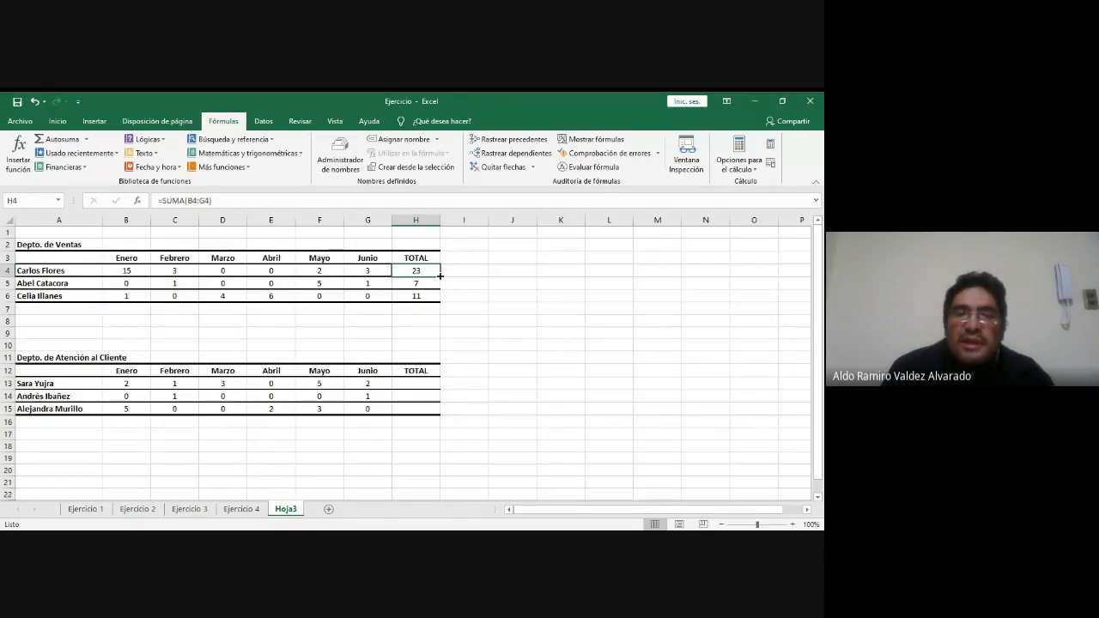
pyautogui.moveTo(439, 276); pyautogui.dragTo(436, 297)
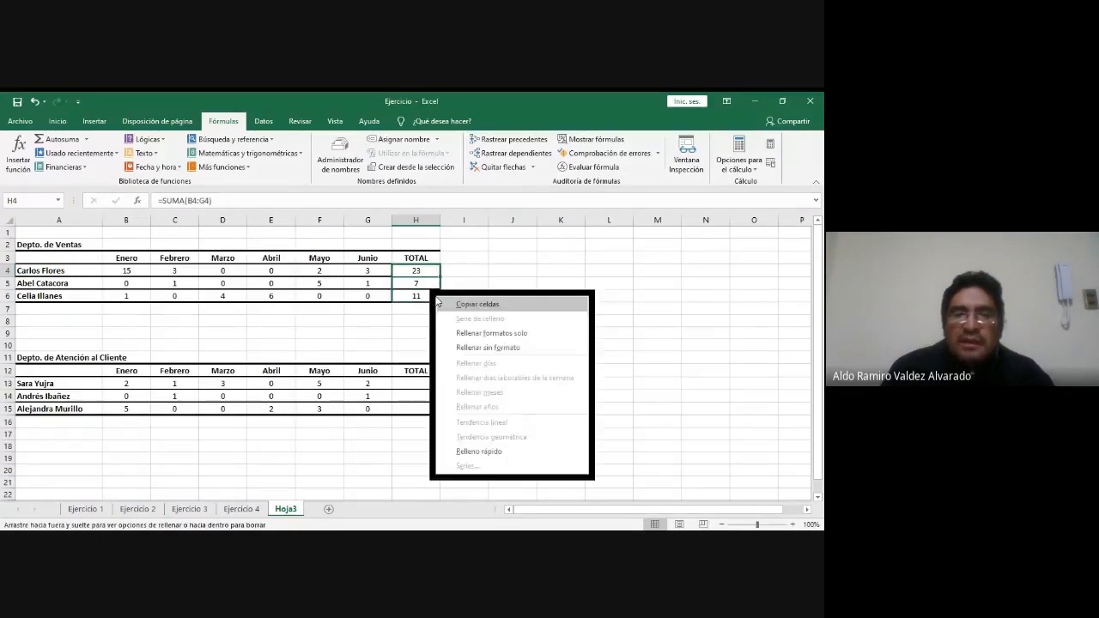
pyautogui.click(461, 347)
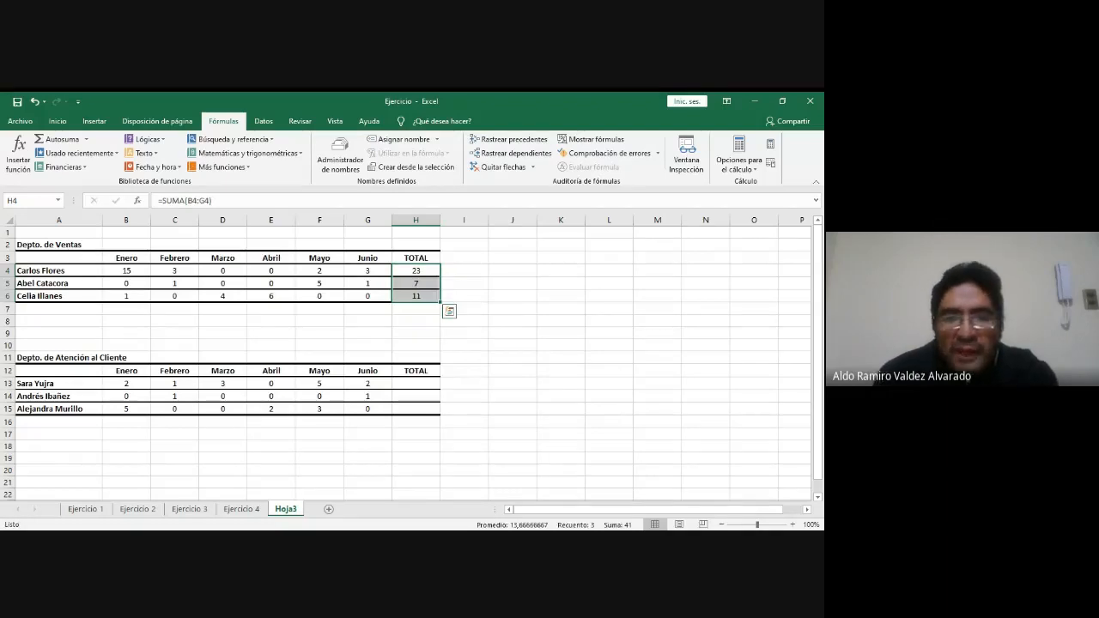
pyautogui.hotkey('alt', 'Tab')
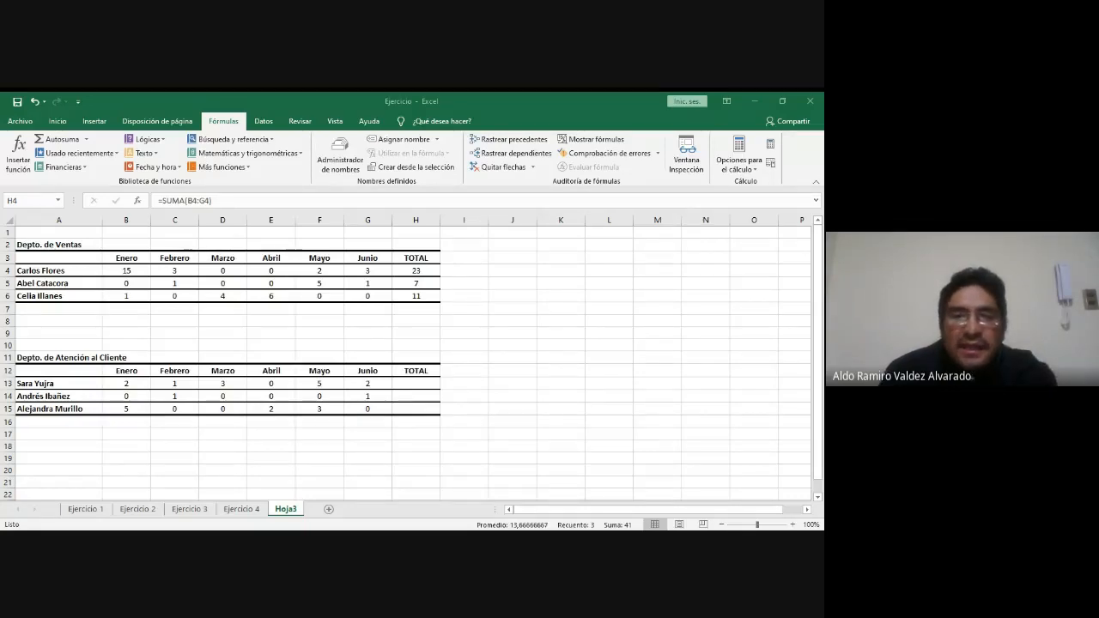
pyautogui.hotkey('alt', 'Tab')
pyautogui.hotkey('alt', 'Tab')
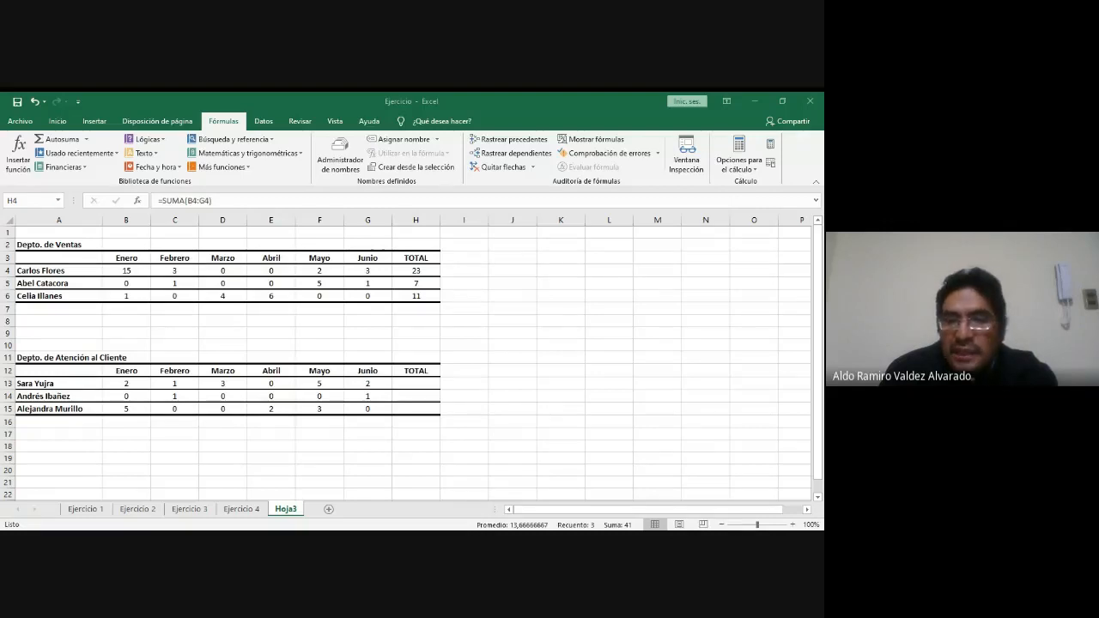
pyautogui.hotkey('alt', 'Tab')
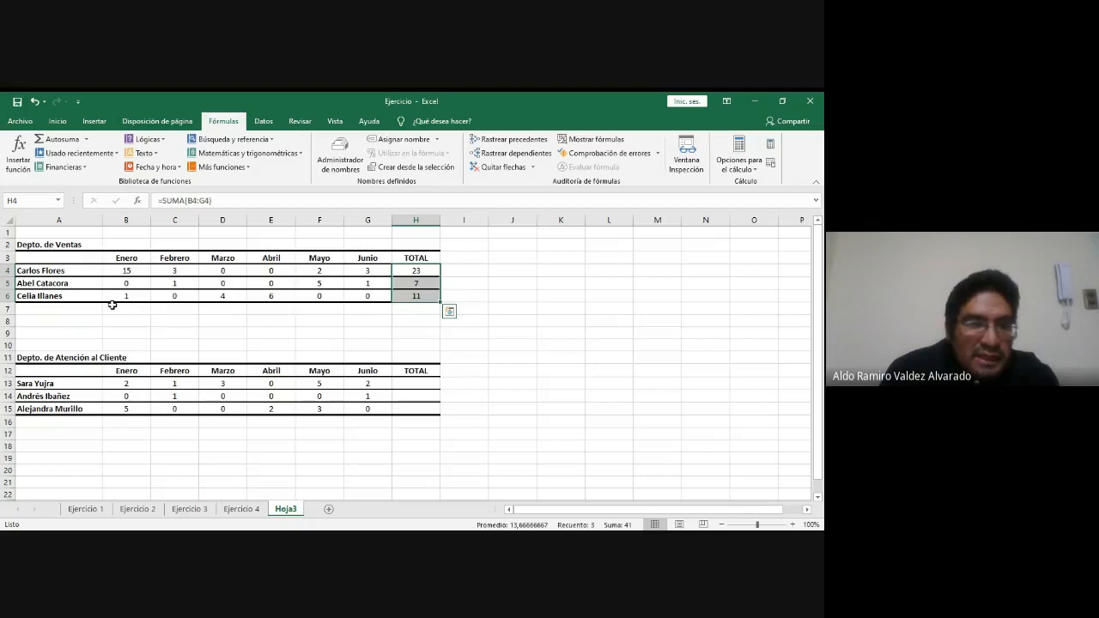
pyautogui.click(36, 310)
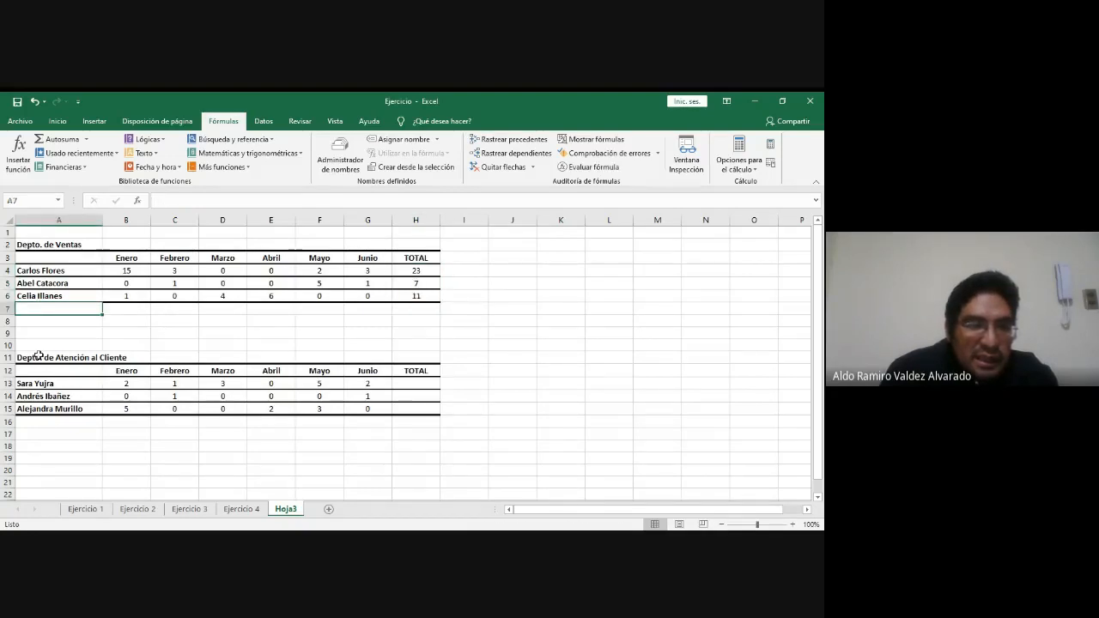
pyautogui.click(49, 423)
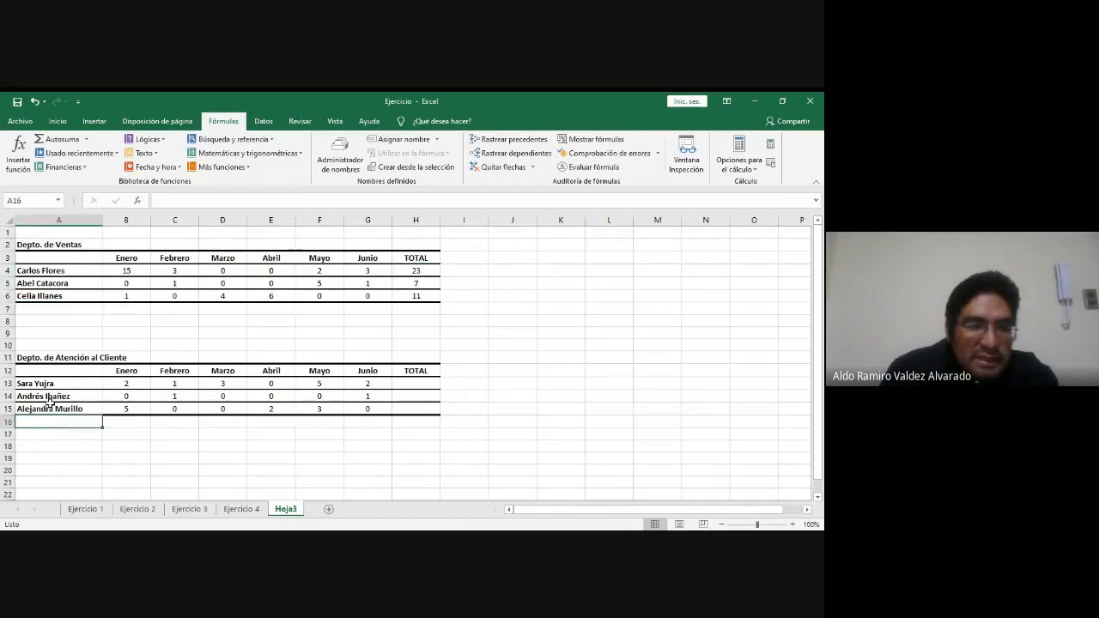
pyautogui.click(49, 309)
pyautogui.click(49, 421)
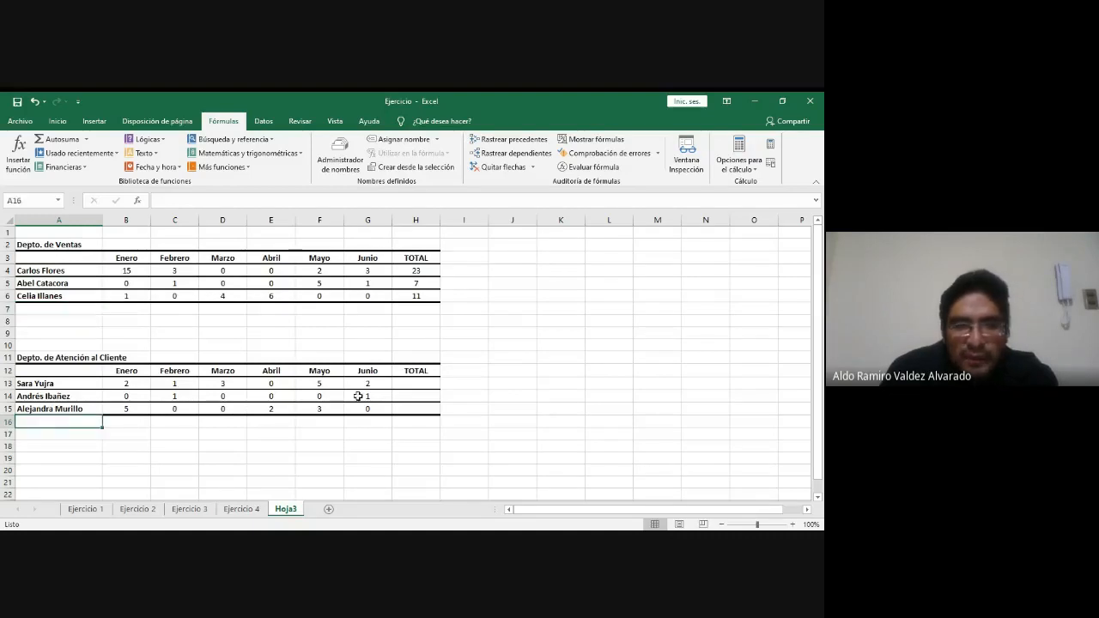
# - Total January to June for the first Depto. de Atención al Cliente employee in H13 with AutoSum over B13:G13
pyautogui.click(405, 384)
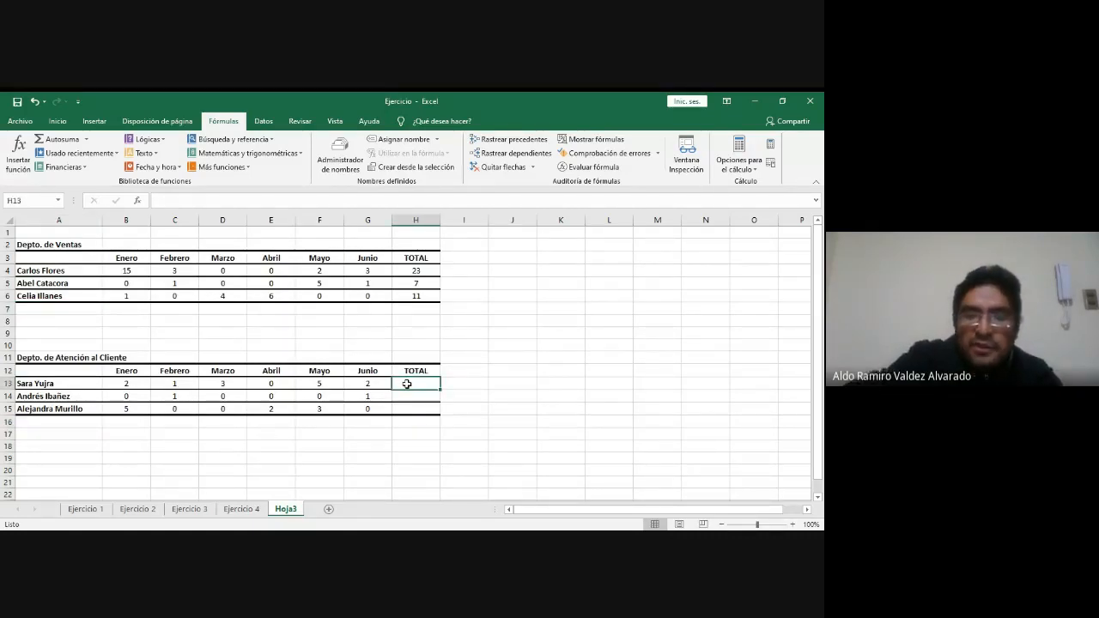
pyautogui.write('=')
pyautogui.press('BackSpace')
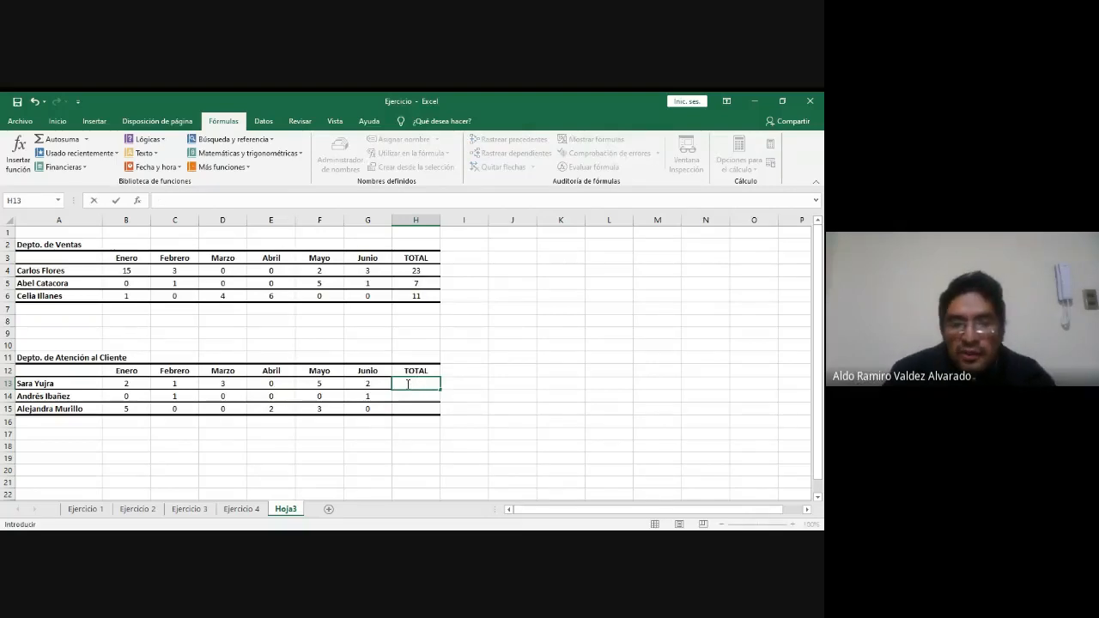
pyautogui.press('Escape')
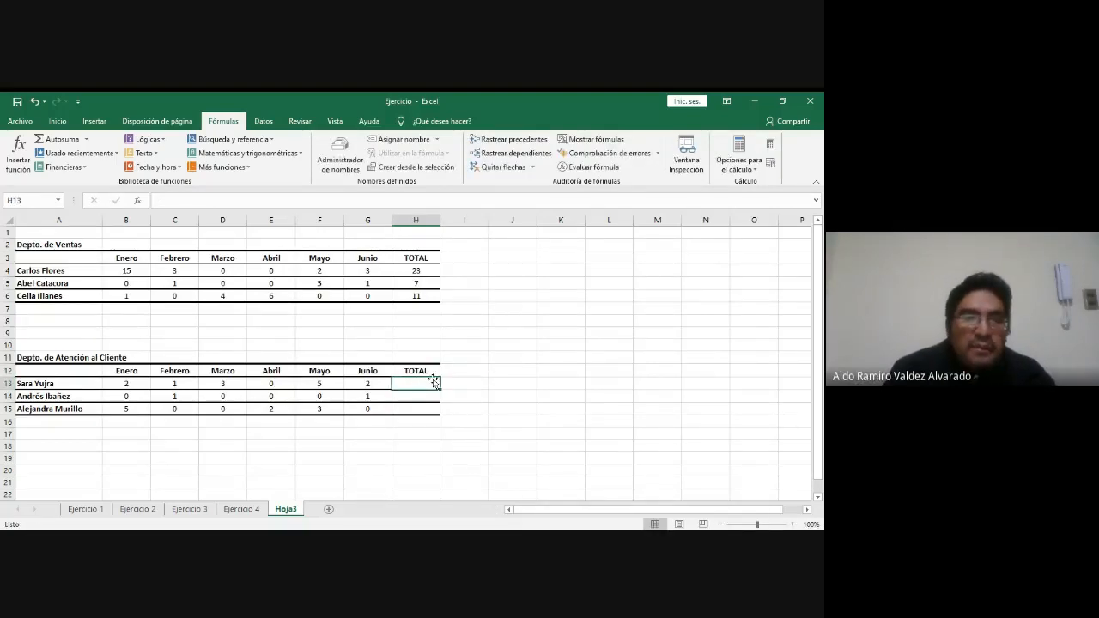
pyautogui.click(59, 141)
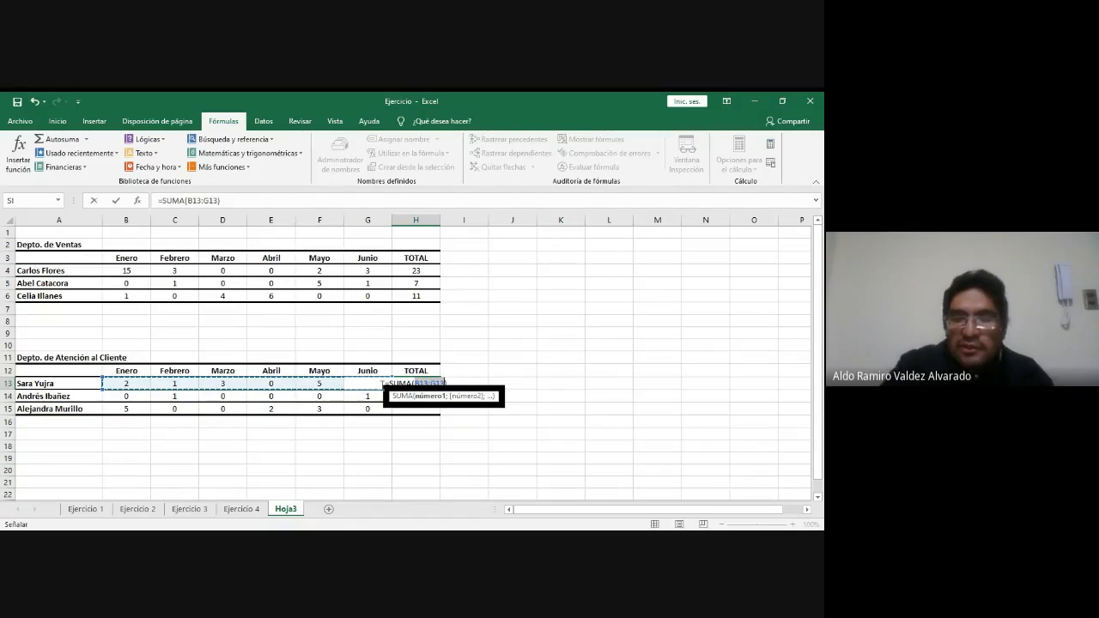
pyautogui.press('Return')
# - Fill the H13 sum formula down to H14:H15 without formatting in the Depto. de Atención al Cliente table
pyautogui.click(428, 385)
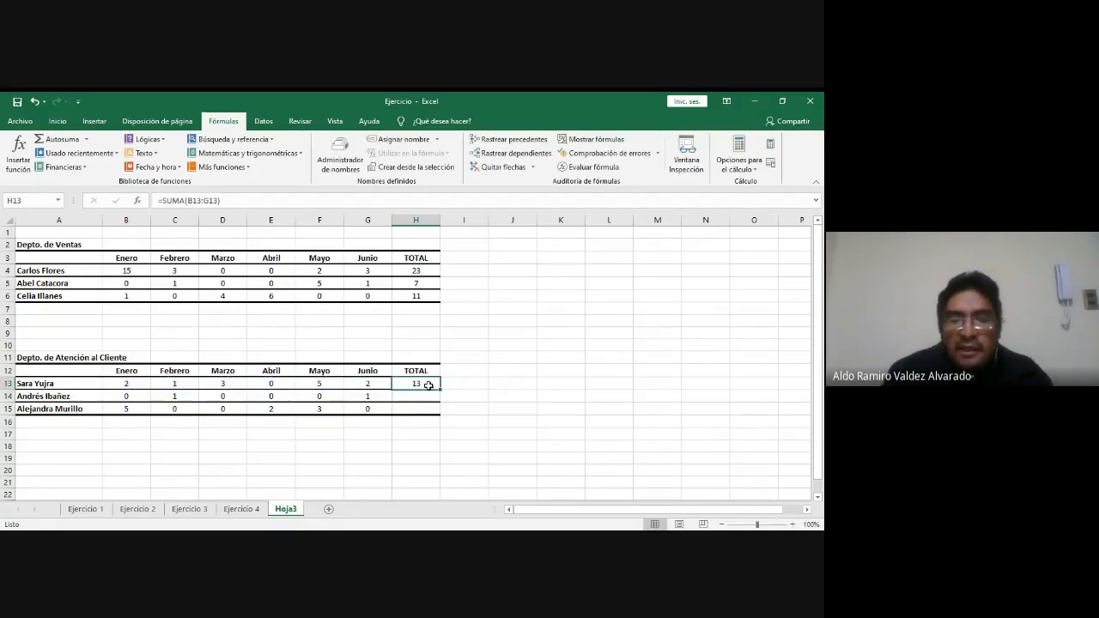
pyautogui.moveTo(439, 392); pyautogui.dragTo(439, 416)
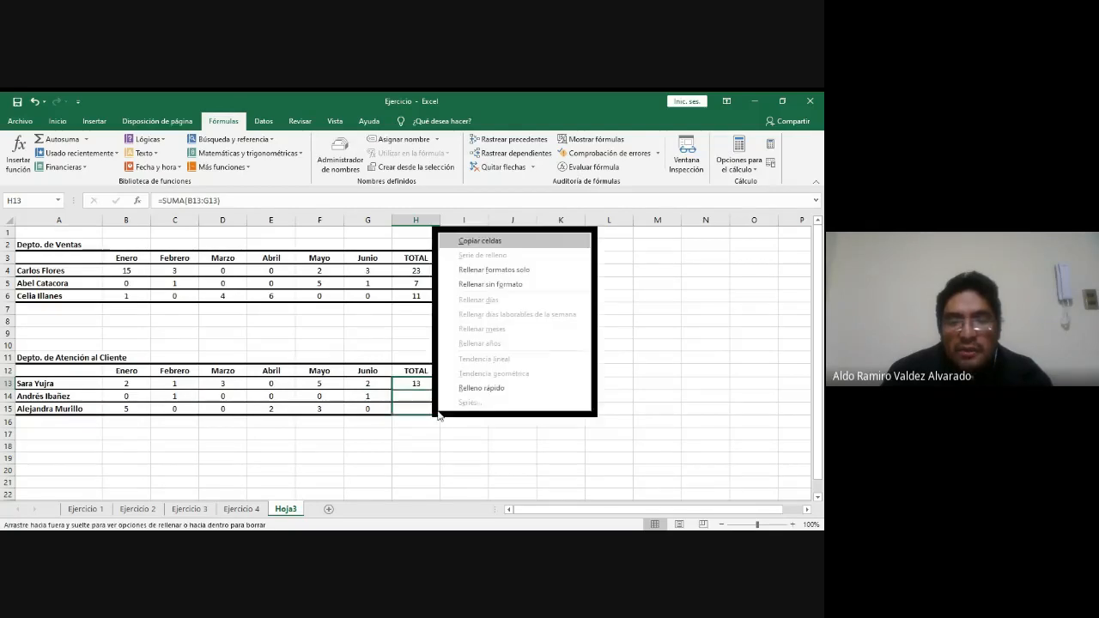
pyautogui.click(496, 286)
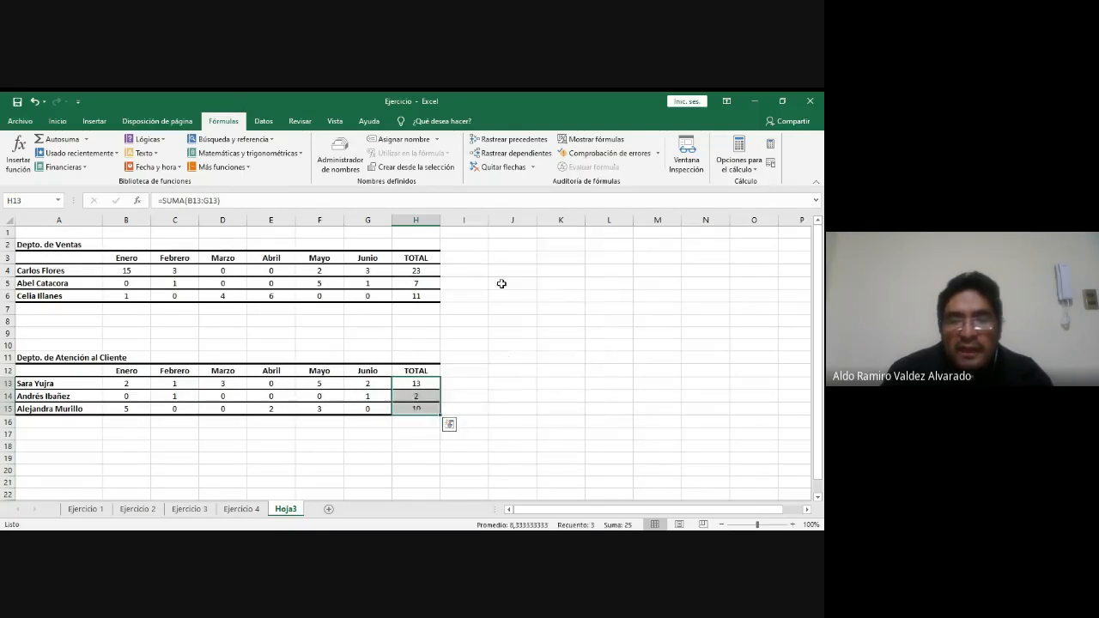
pyautogui.click(54, 309)
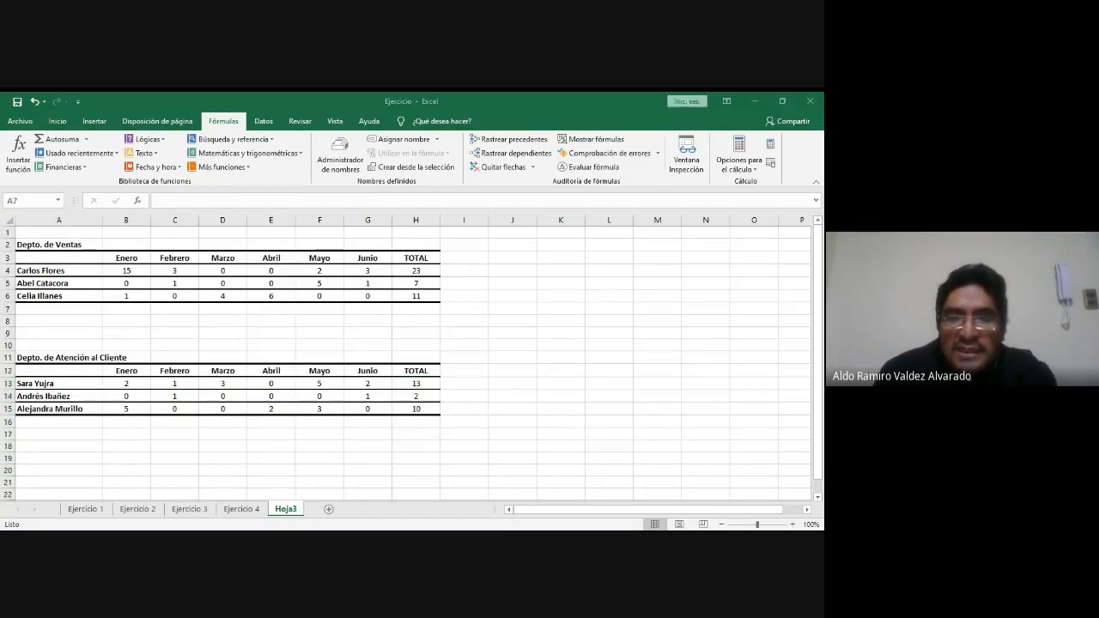
pyautogui.hotkey('alt', 'Tab')
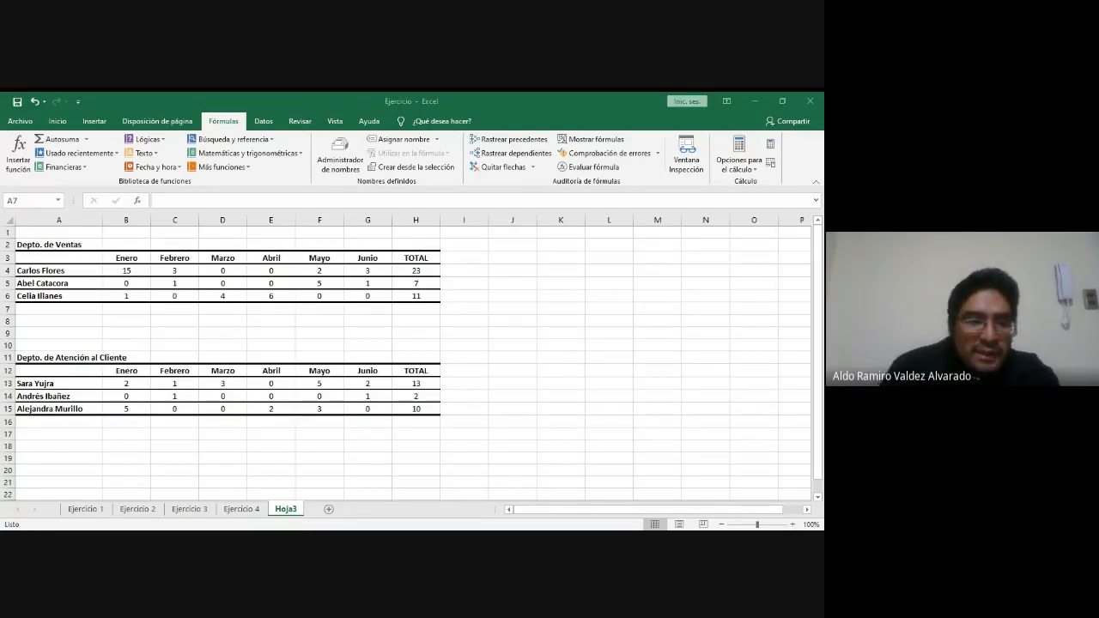
# - Add the row label "Suma de Bajas" in A7 below the Depto. de Ventas employees
pyautogui.hotkey('alt', 'Tab')
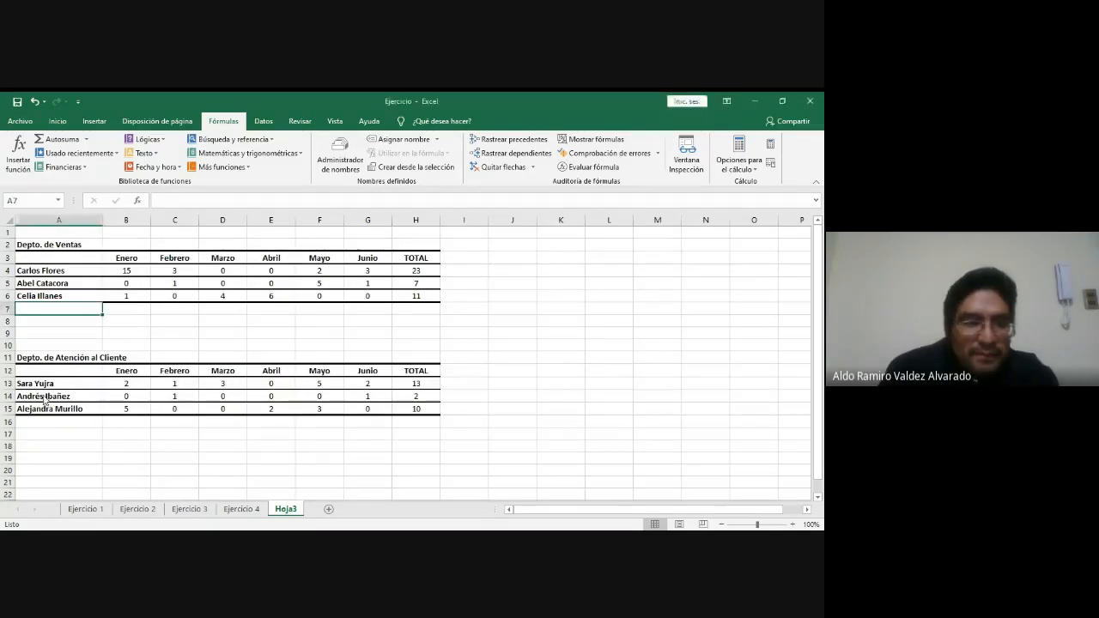
pyautogui.write('S')
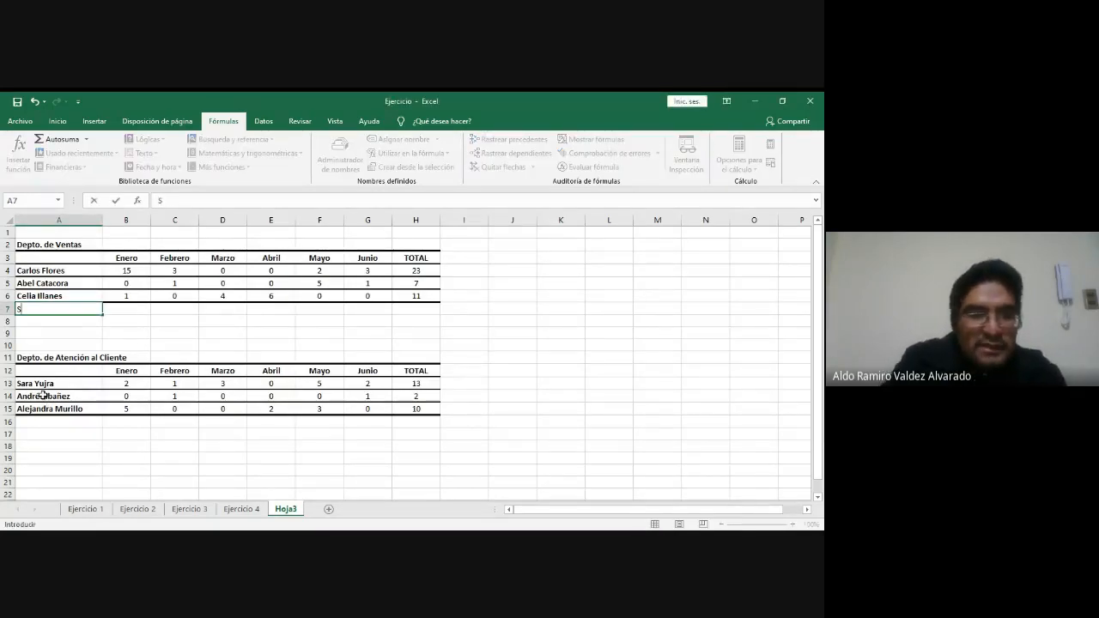
pyautogui.write('uma de Bajas')
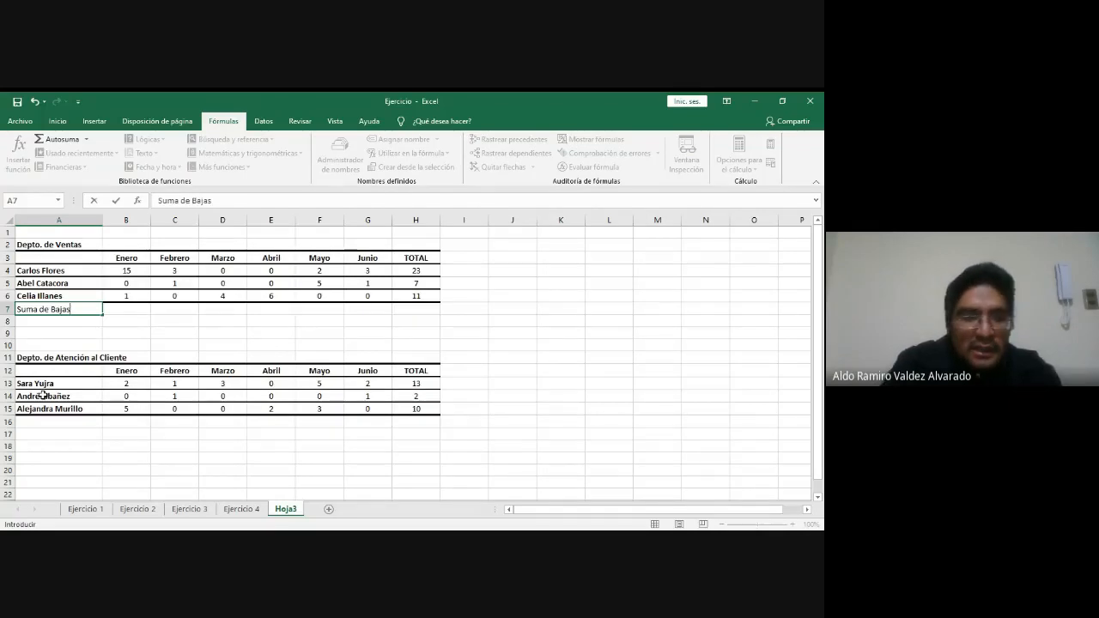
pyautogui.hotkey('ctrl', 'Return')
# - Add the row label "Suma de Bajas" in A16 below the Depto. de Atención al Cliente employees
pyautogui.hotkey('ctrl', 'Down')
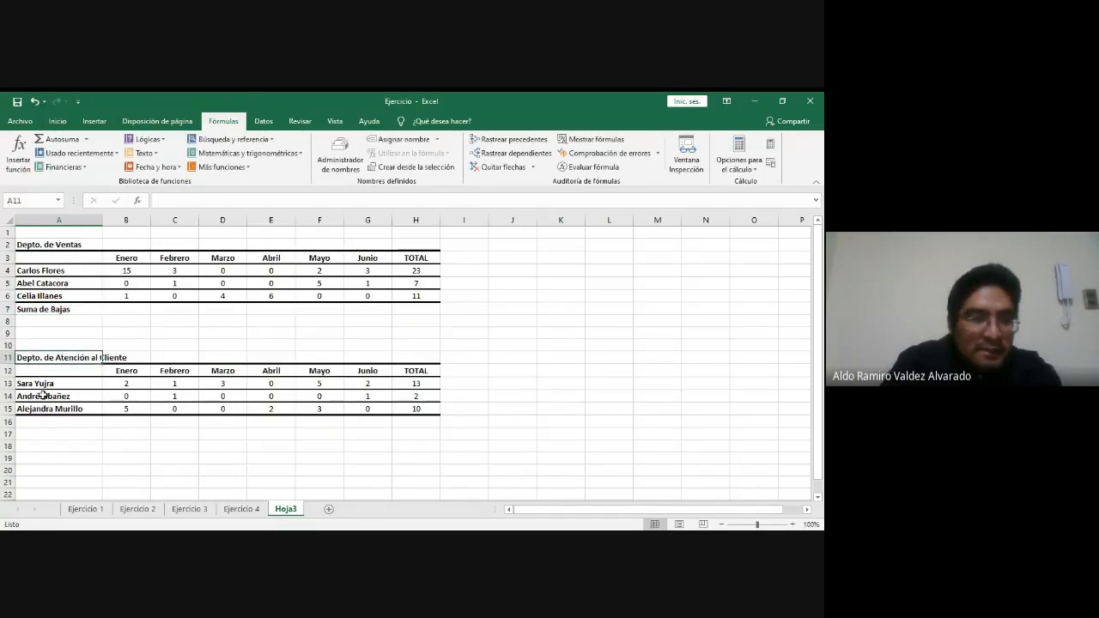
pyautogui.hotkey('ctrl', 'Down')
pyautogui.hotkey('ctrl', 'Down')
pyautogui.press('Down')
pyautogui.write('Suma d')
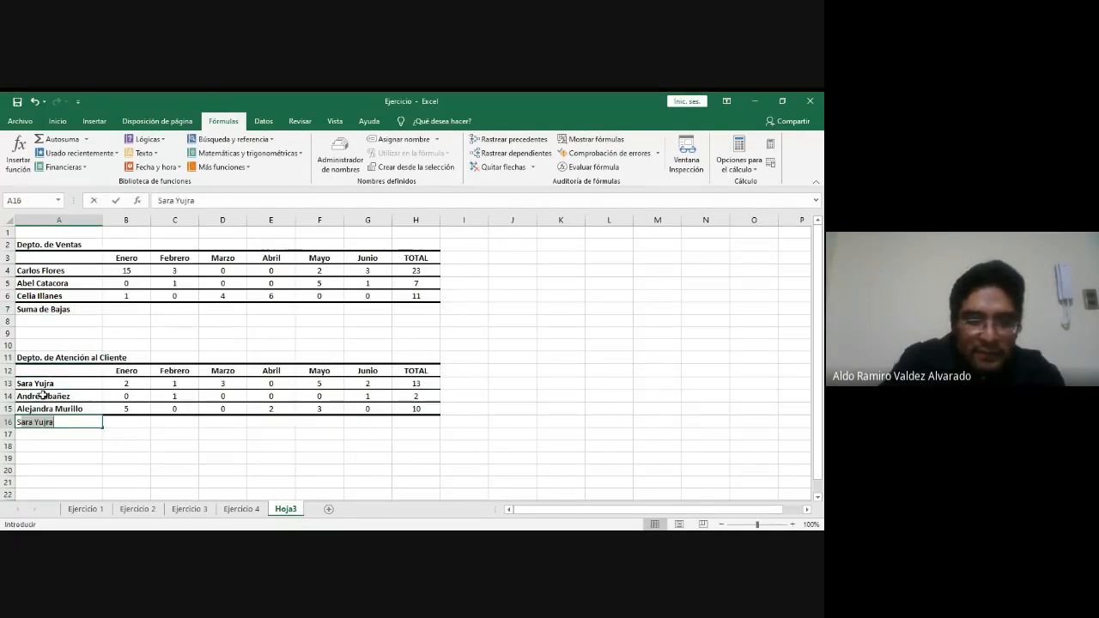
pyautogui.write('e Bajas')
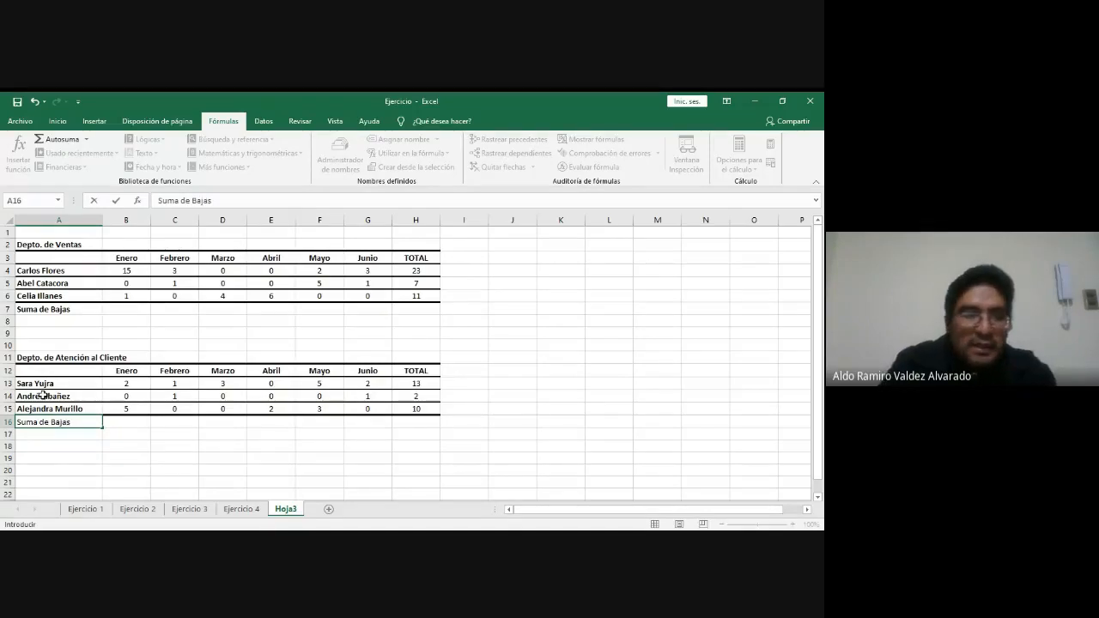
pyautogui.press('Tab')
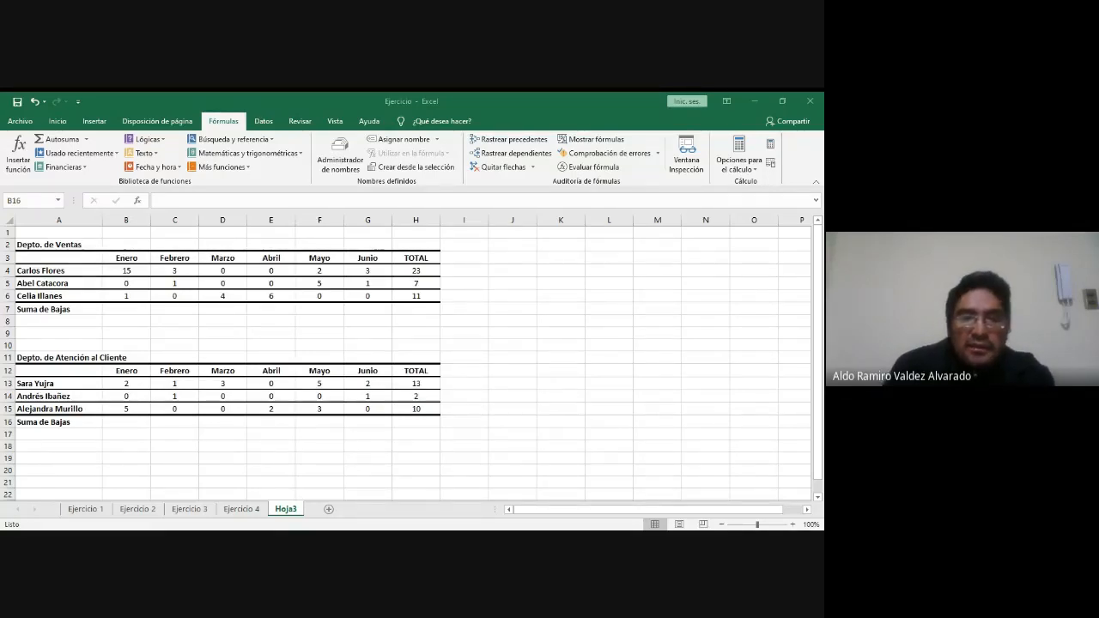
# - Total Enero in B7 with AutoSum over B4:B6 and fill the formula across to H7
pyautogui.hotkey('alt', 'Tab')
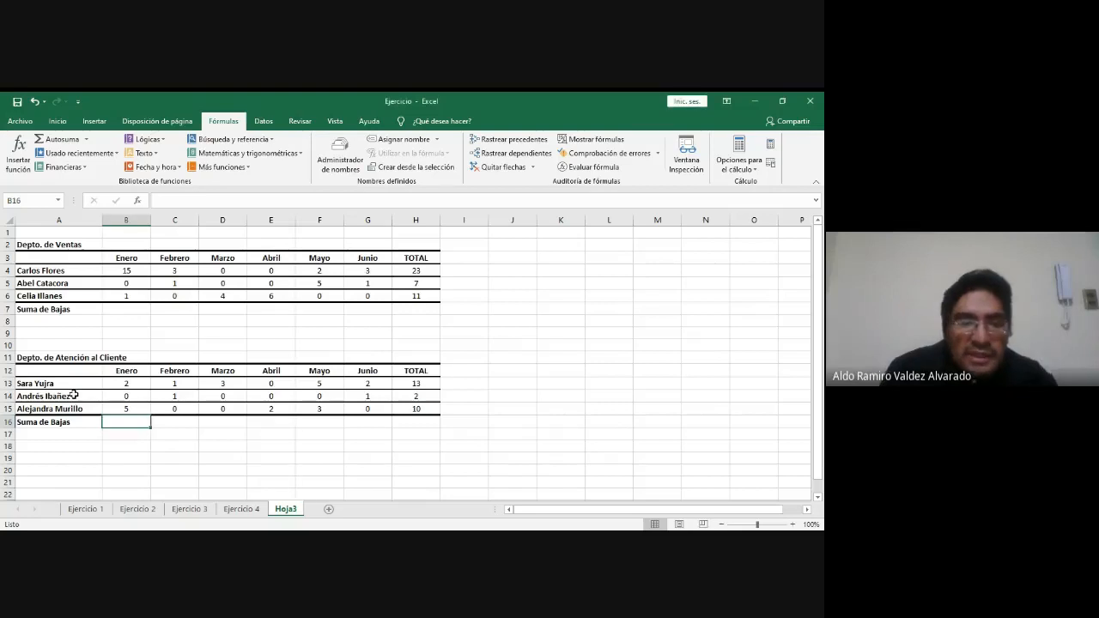
pyautogui.click(111, 306)
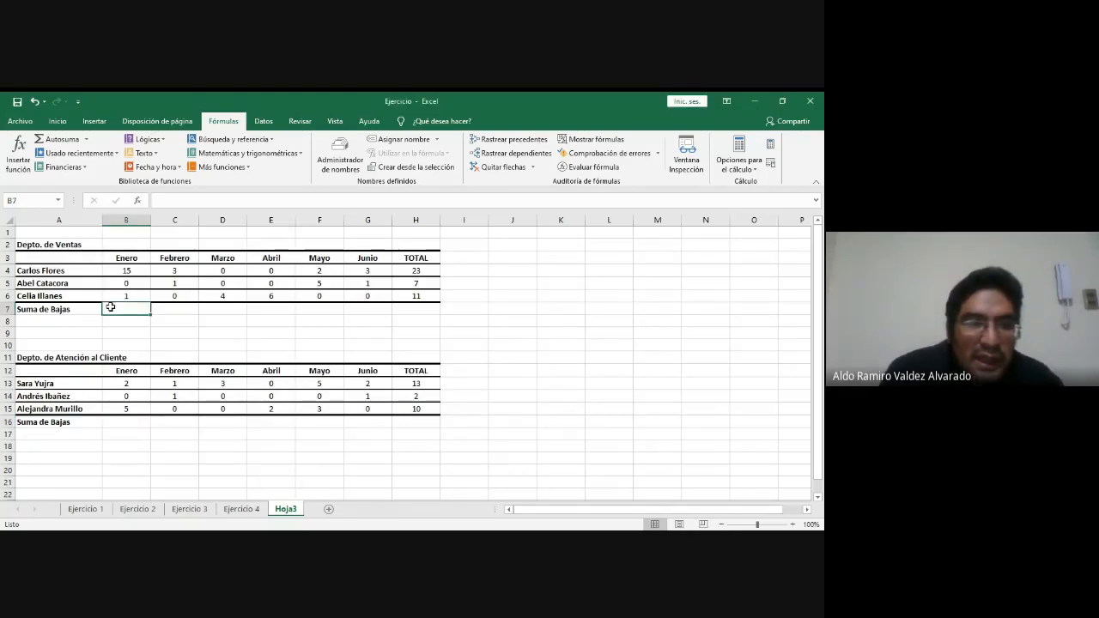
pyautogui.click(57, 140)
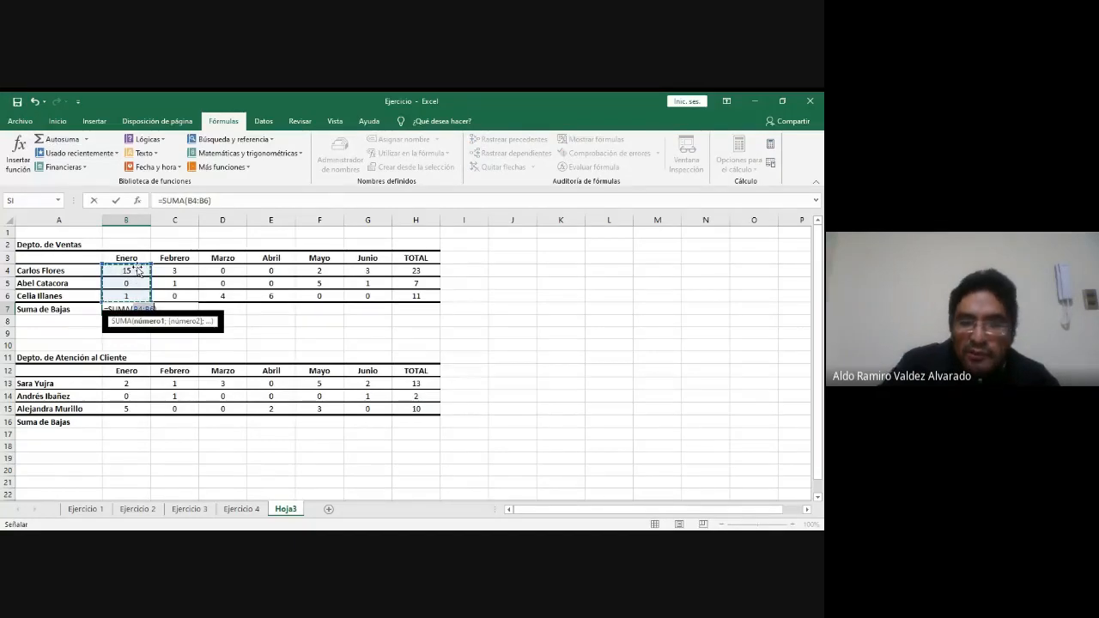
pyautogui.press('Return')
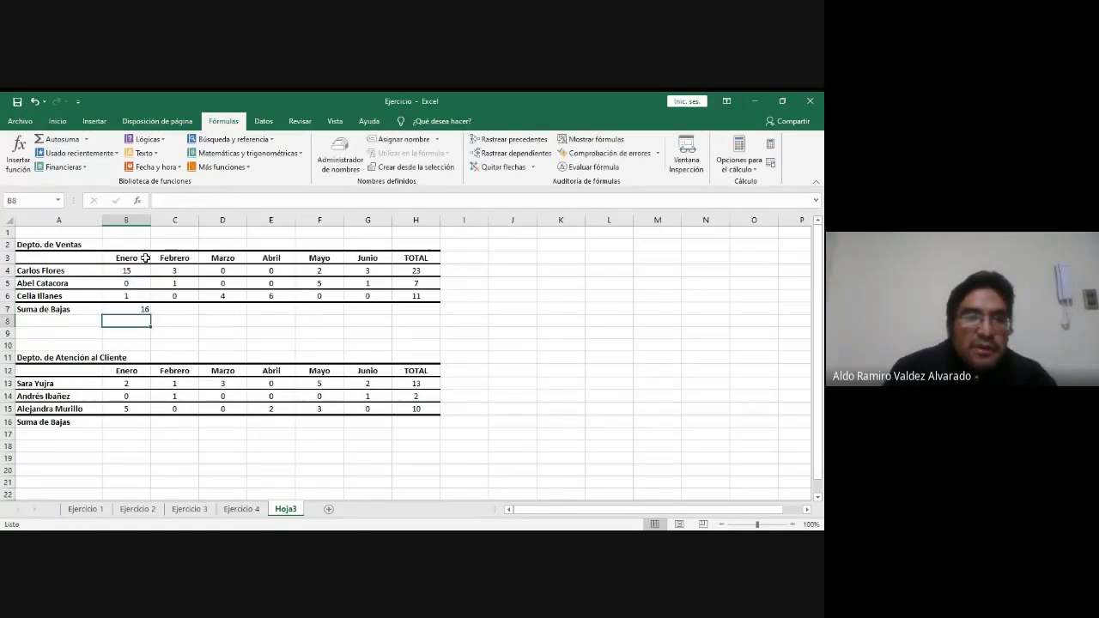
pyautogui.click(141, 309)
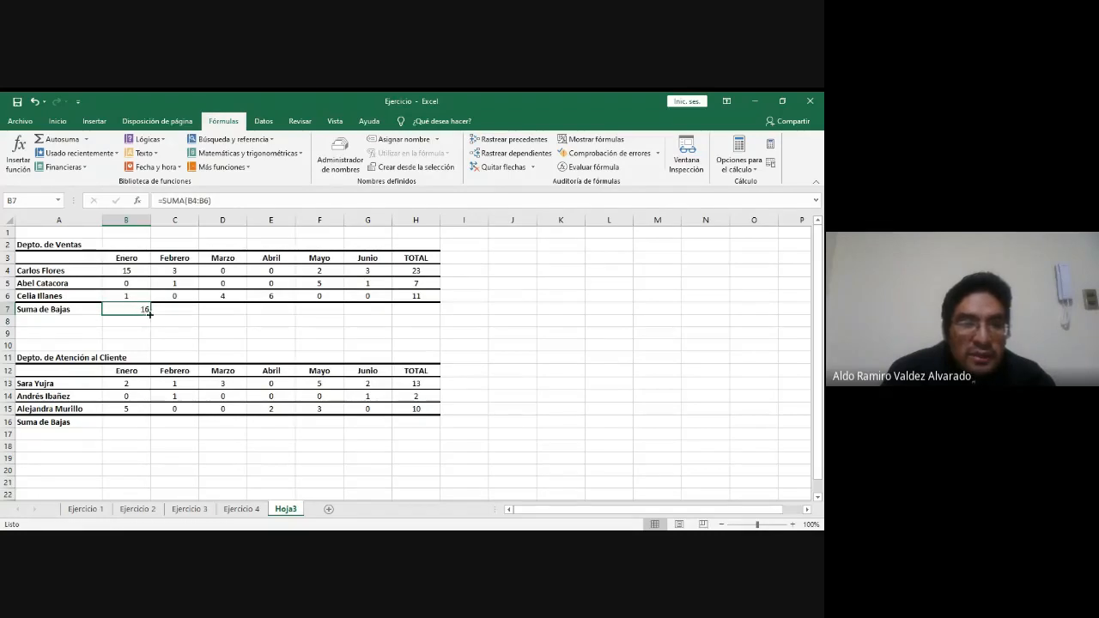
pyautogui.moveTo(149, 314); pyautogui.dragTo(429, 318)
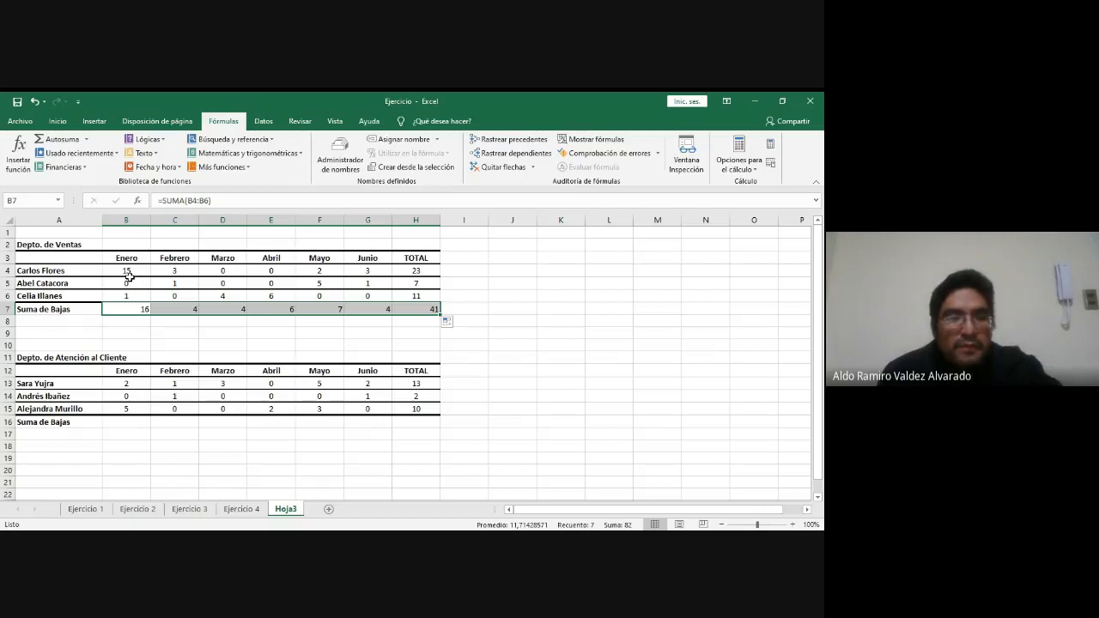
# - Center the Suma de Bajas values in B7:H7 and check the formula in H7
pyautogui.click(58, 121)
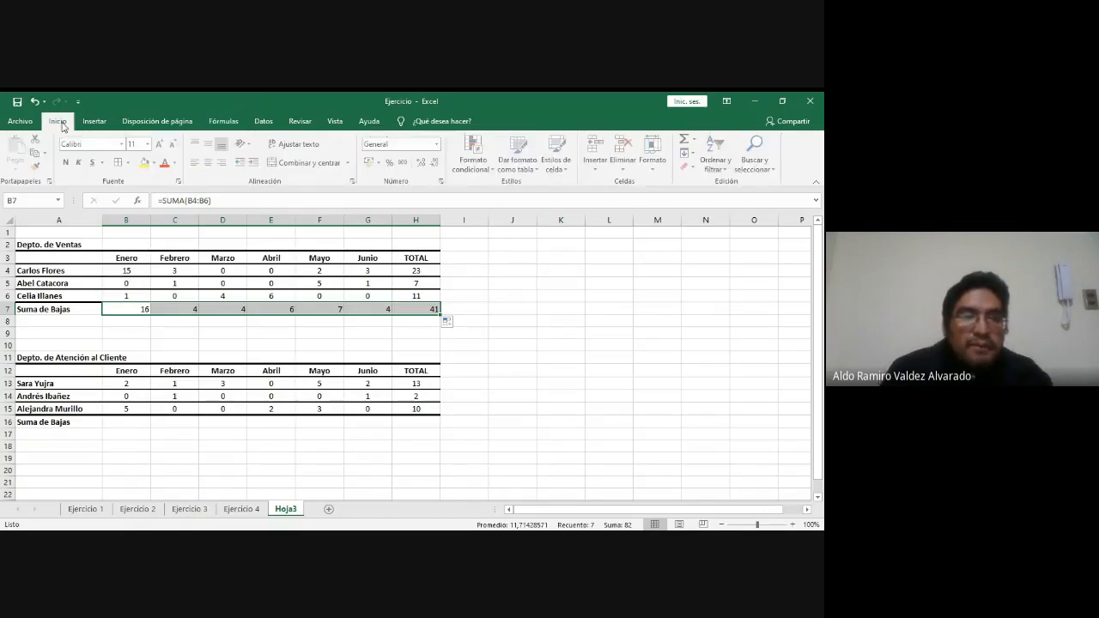
pyautogui.click(210, 163)
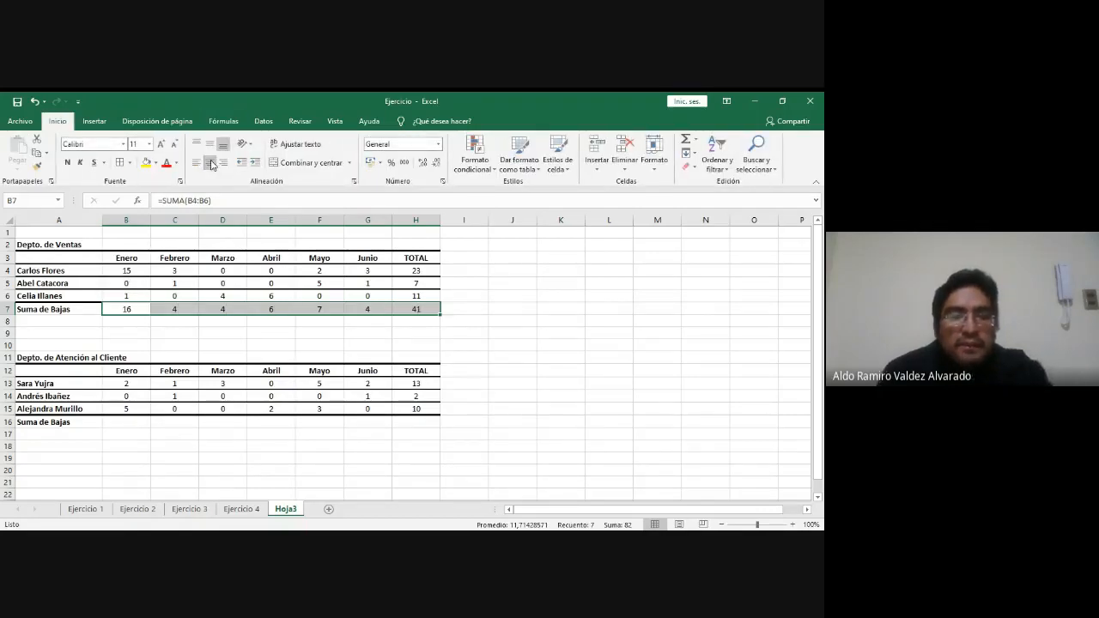
pyautogui.hotkey('alt', 'Tab')
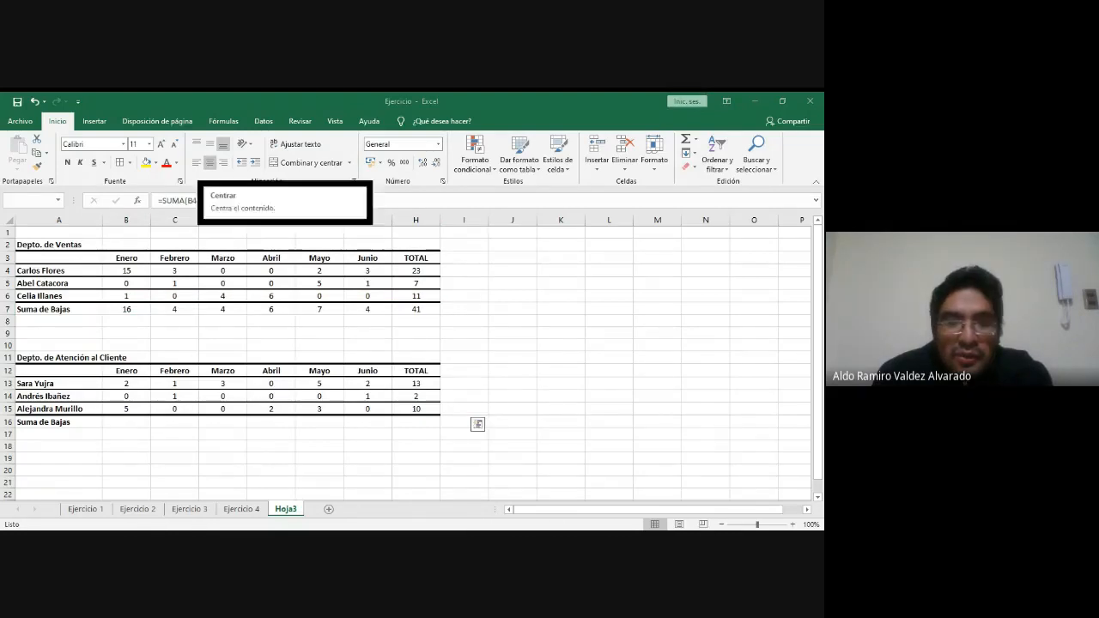
pyautogui.hotkey('alt', 'Tab')
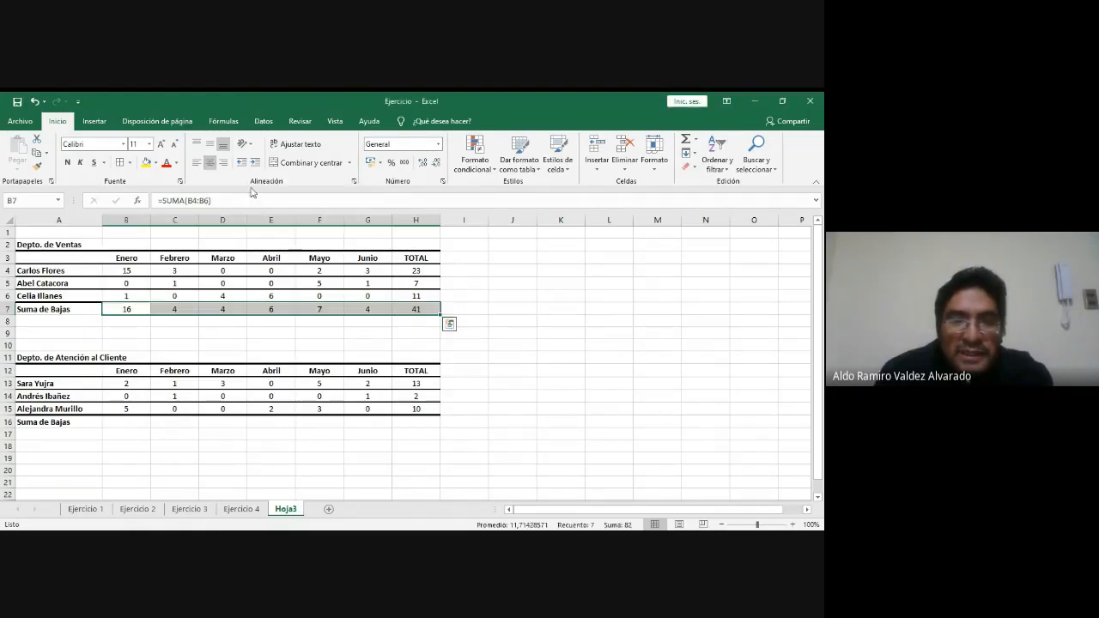
pyautogui.click(417, 307)
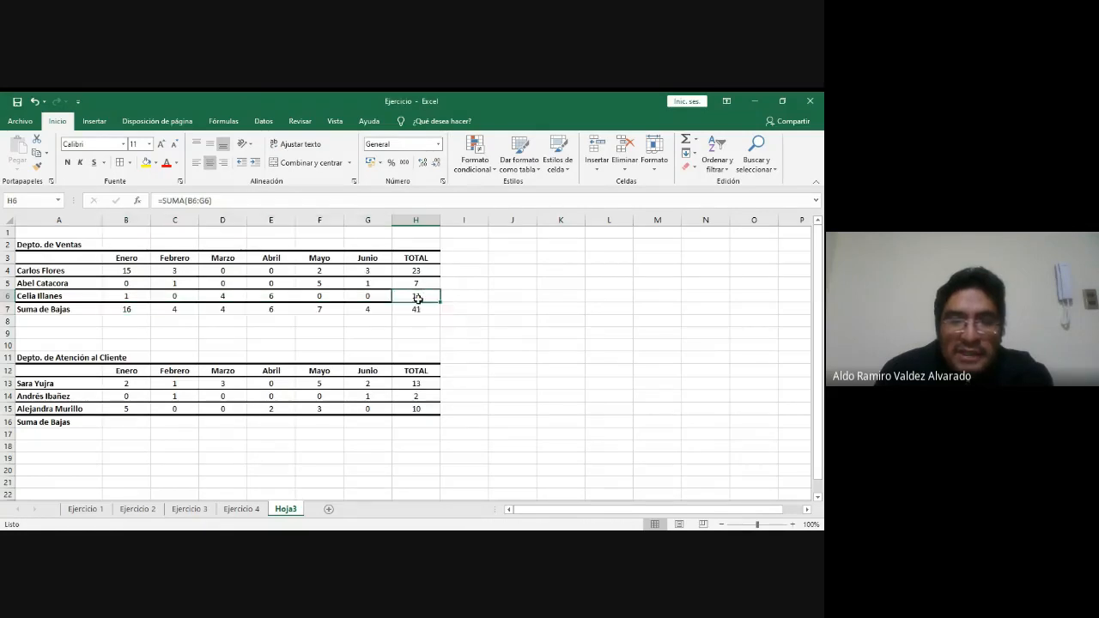
pyautogui.hotkey('alt', 'Tab')
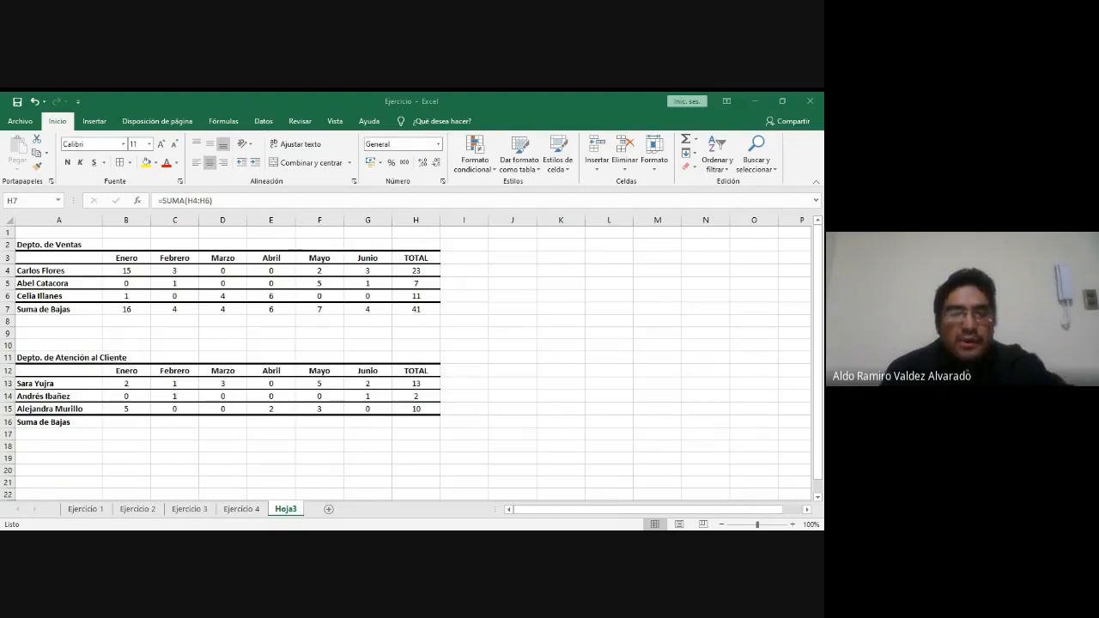
# - Total Enero for the Depto. de Atención al Cliente table in B16 with AutoSum over B13:B15
pyautogui.click(126, 422)
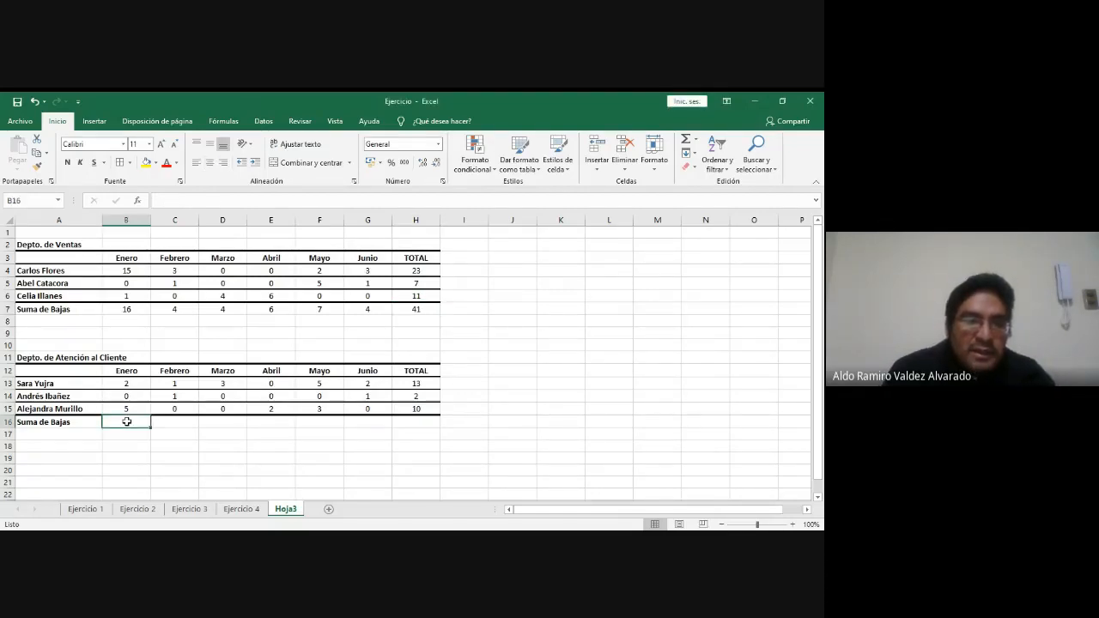
pyautogui.click(227, 122)
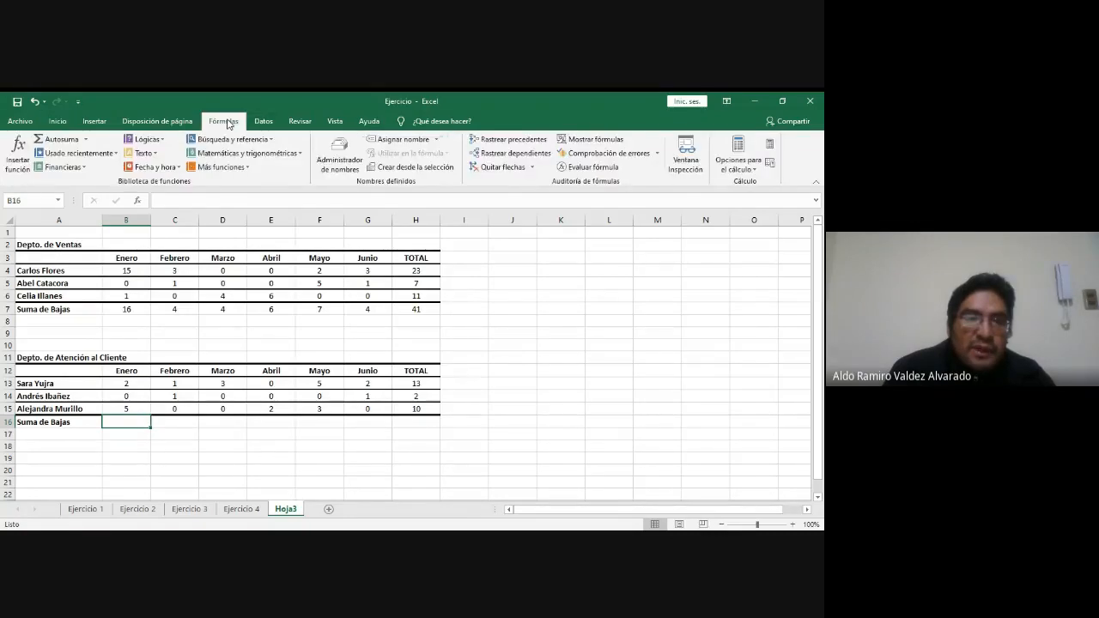
pyautogui.click(58, 139)
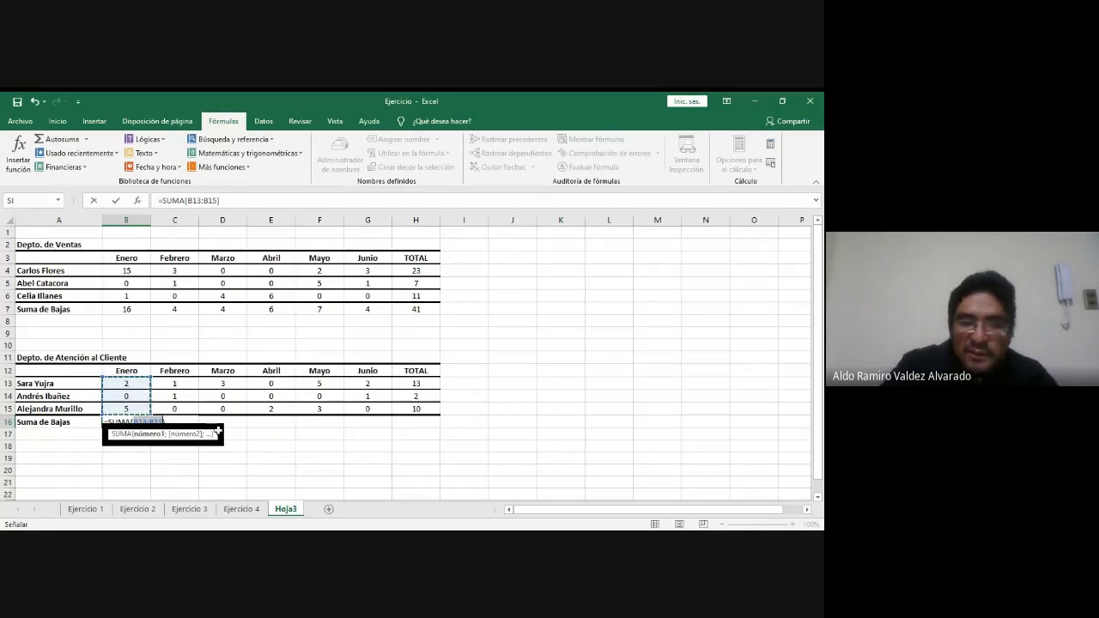
pyautogui.press('Return')
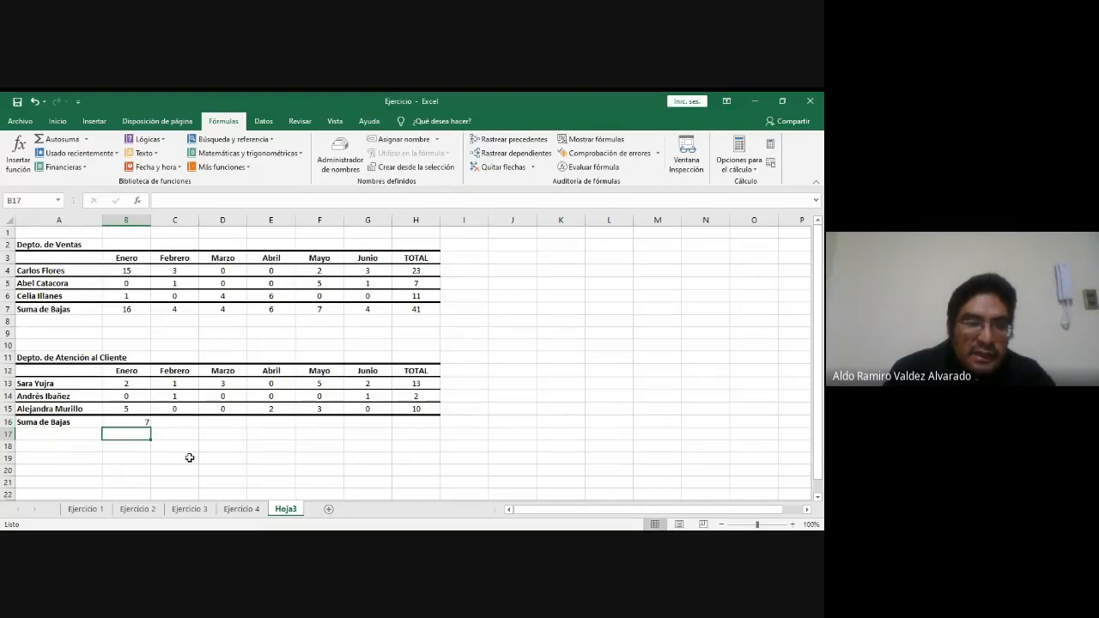
# - Center the sum in B16 and fill its formula across to H16
pyautogui.click(136, 423)
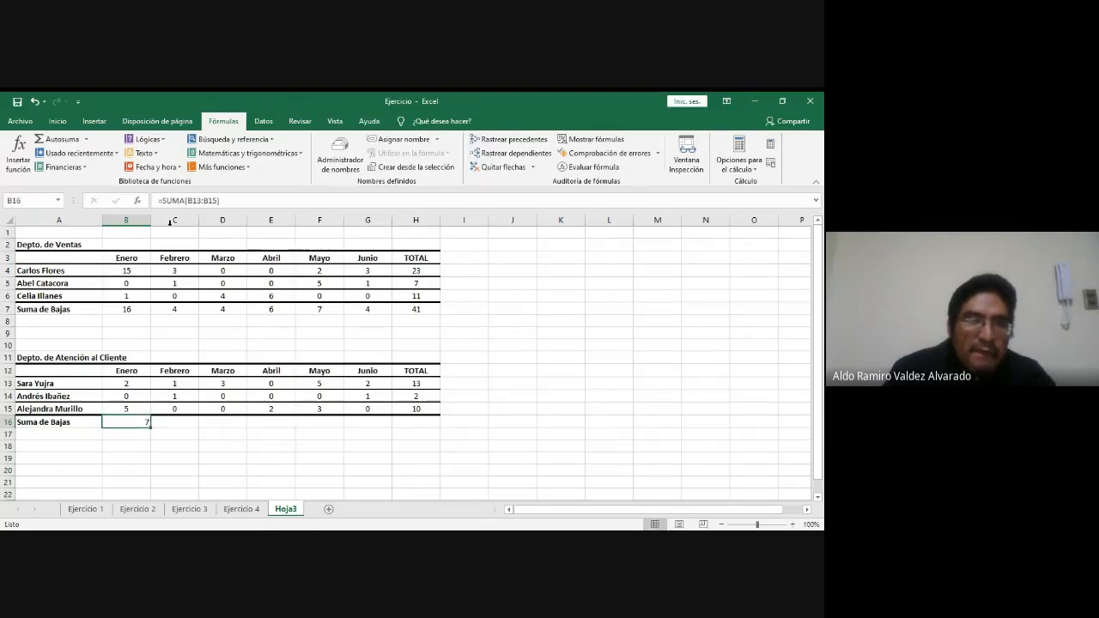
pyautogui.click(58, 121)
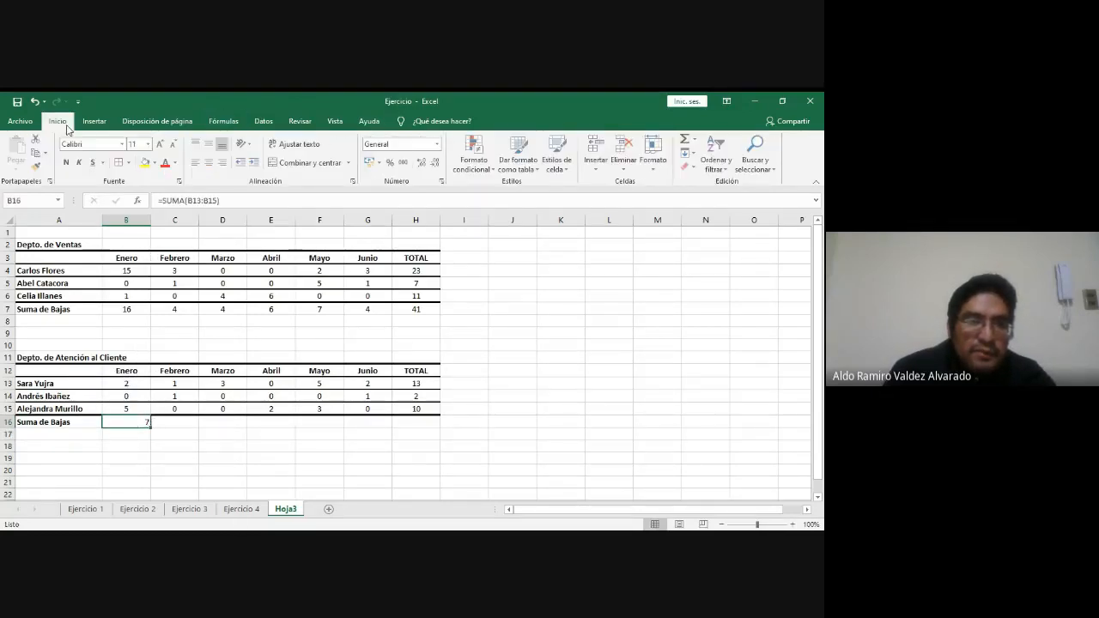
pyautogui.click(210, 162)
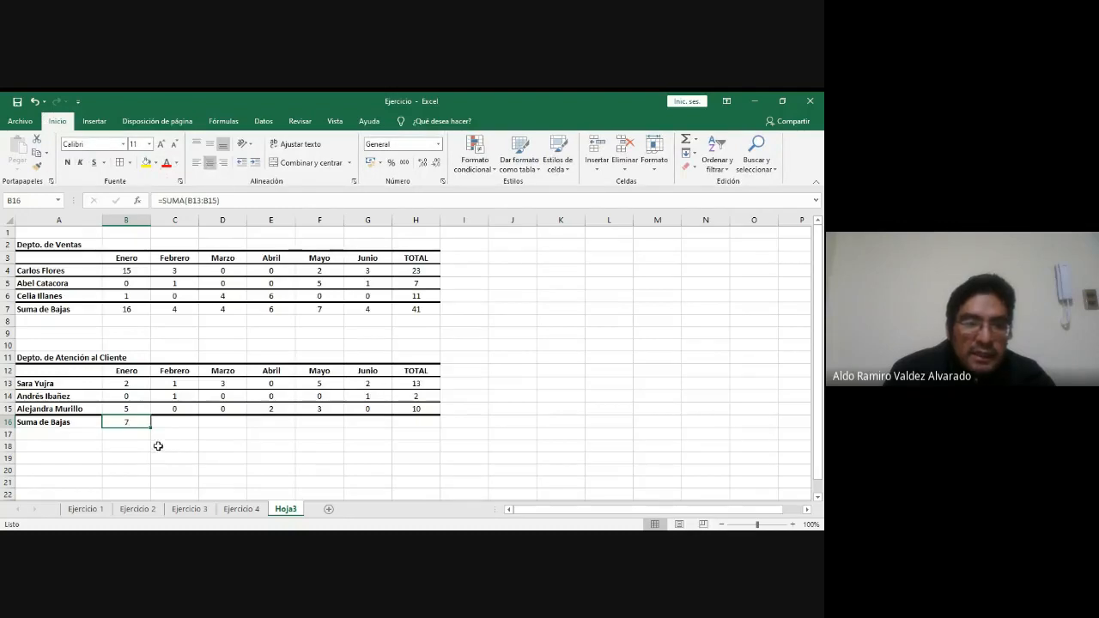
pyautogui.moveTo(151, 428); pyautogui.dragTo(425, 425)
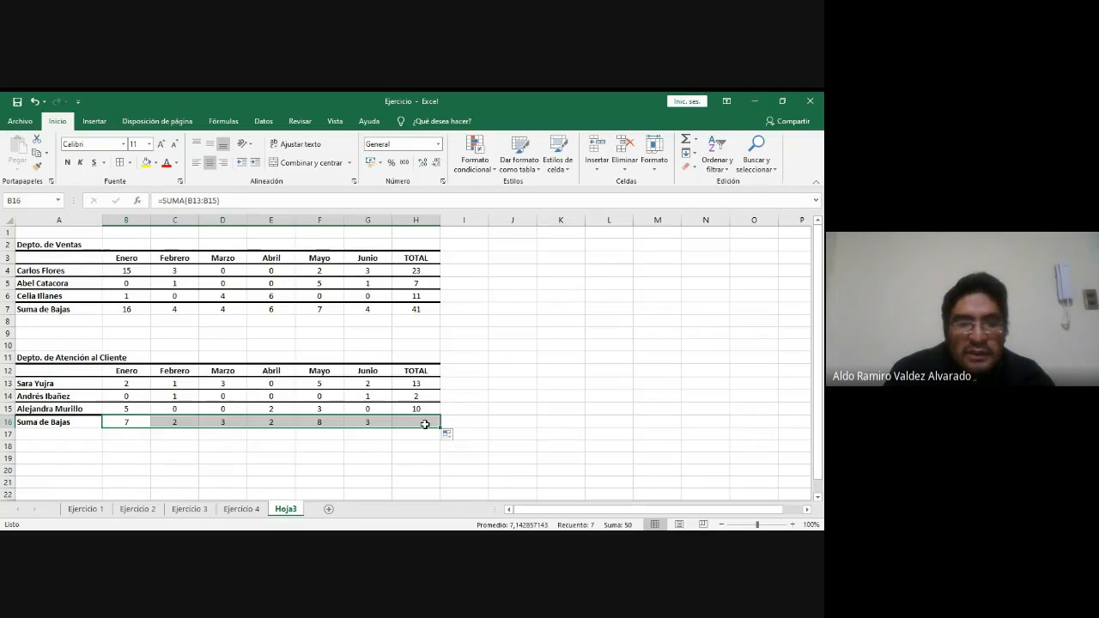
pyautogui.click(294, 448)
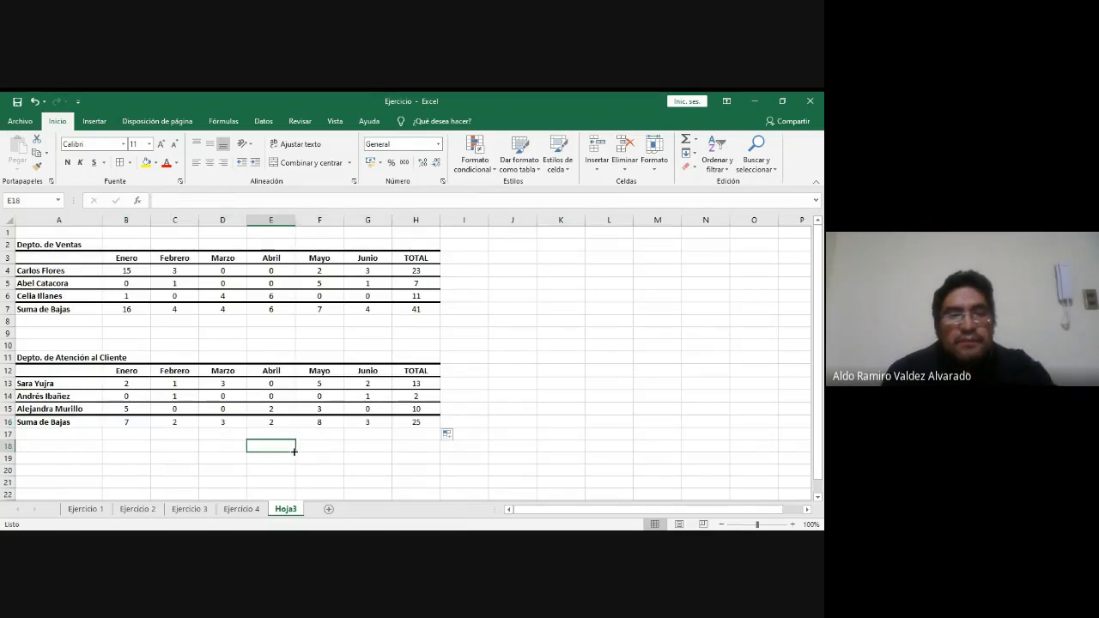
# - Add the row label "Promedio de Bajas" in A8 below Suma de Bajas in the Depto. de Ventas table
pyautogui.hotkey('alt', 'Tab')
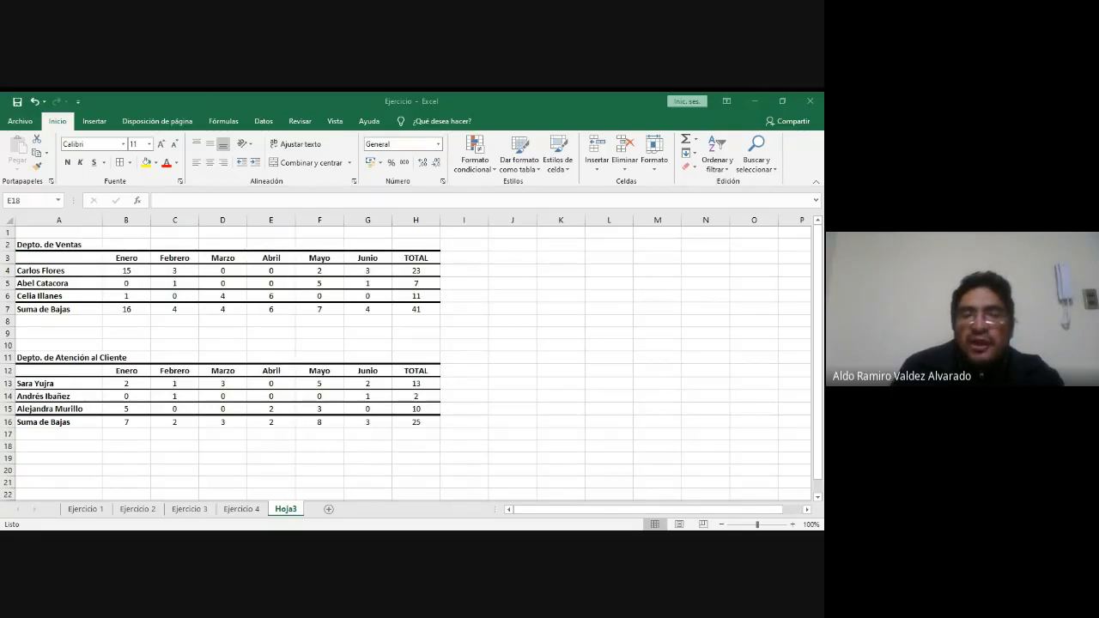
pyautogui.hotkey('alt', 'Tab')
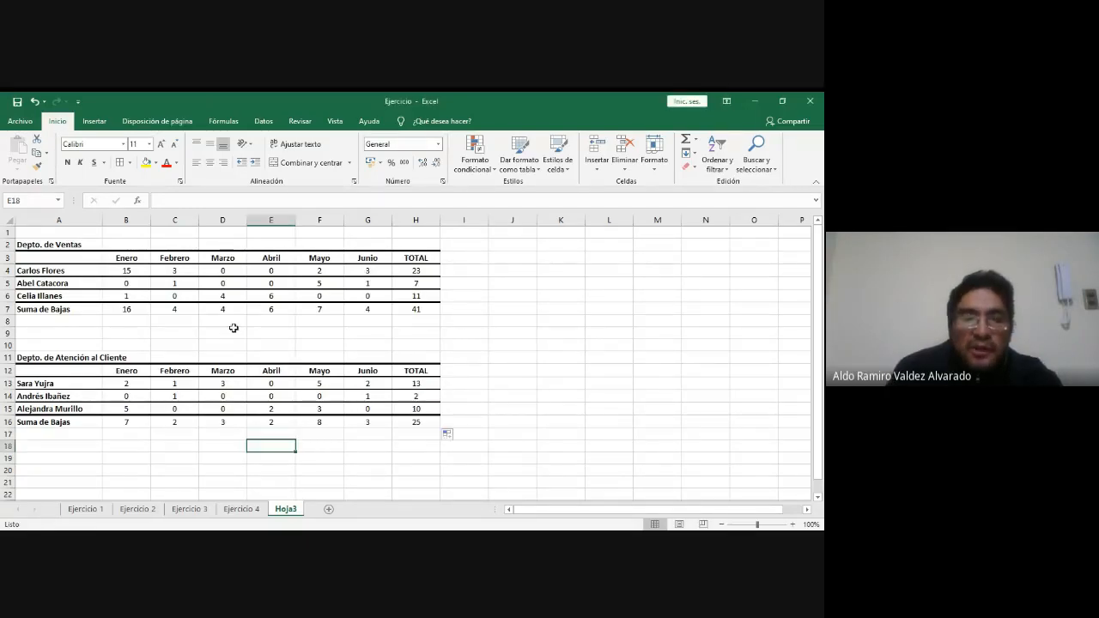
pyautogui.click(48, 321)
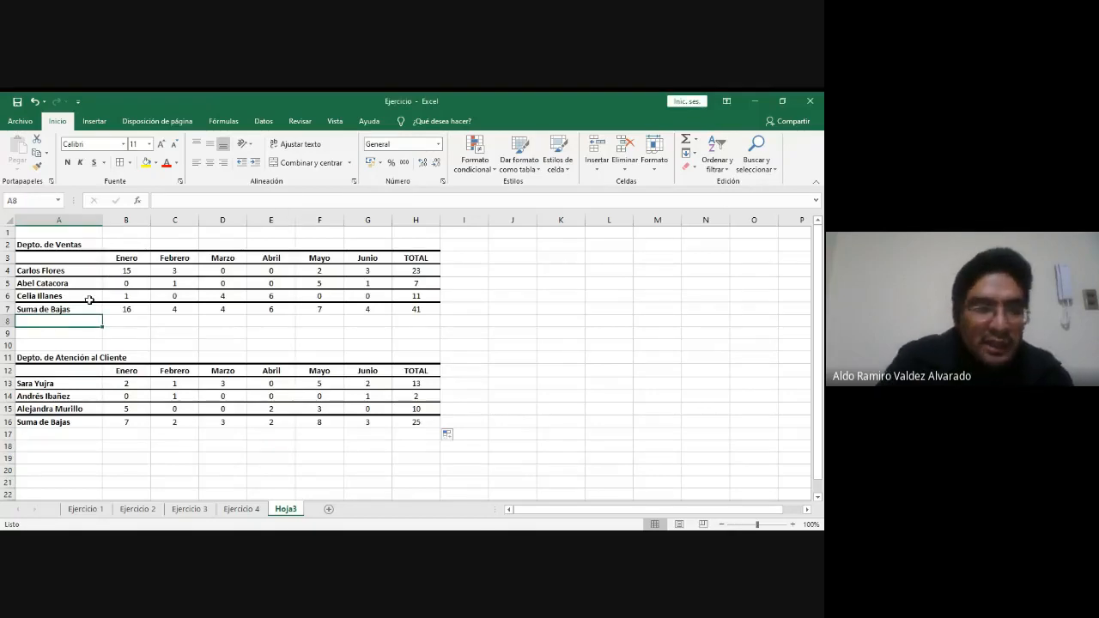
pyautogui.write('Prome')
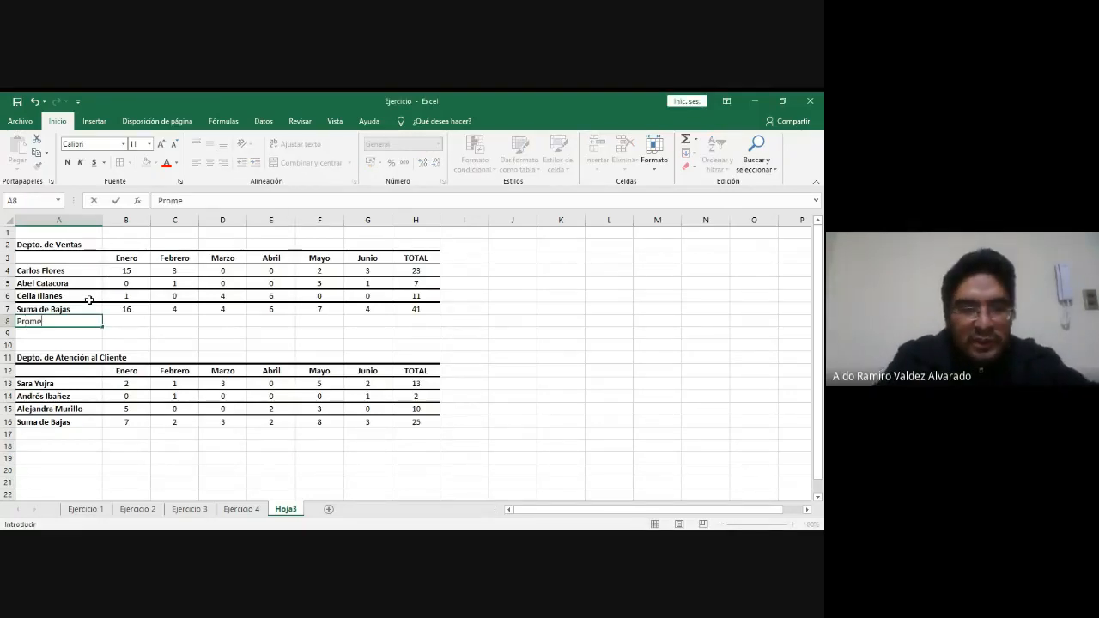
pyautogui.write('dio de Bajas')
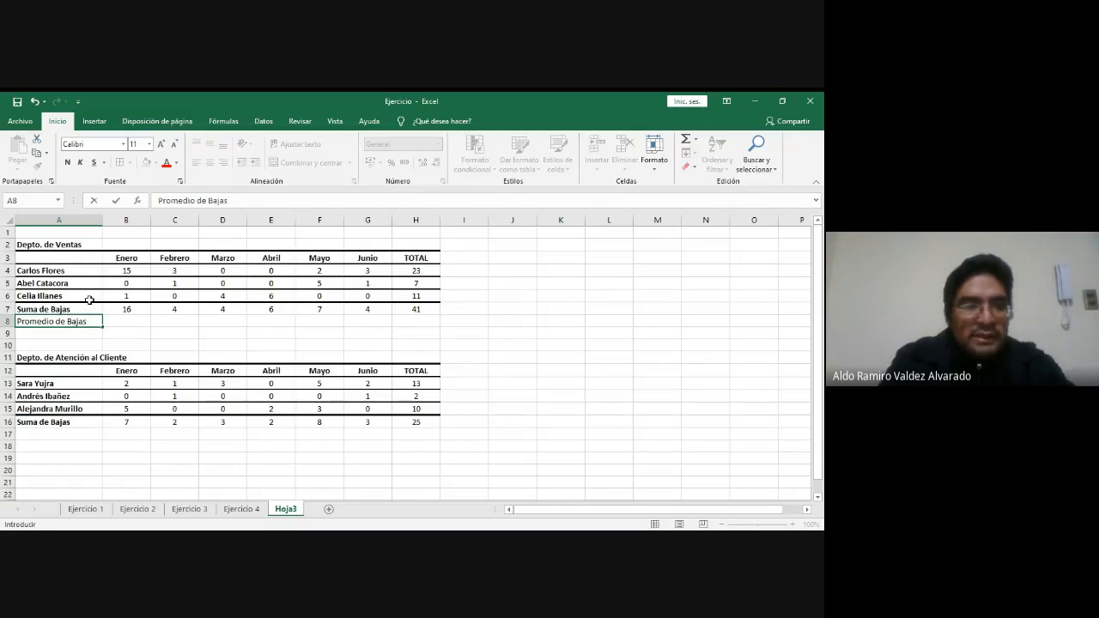
pyautogui.press('Return')
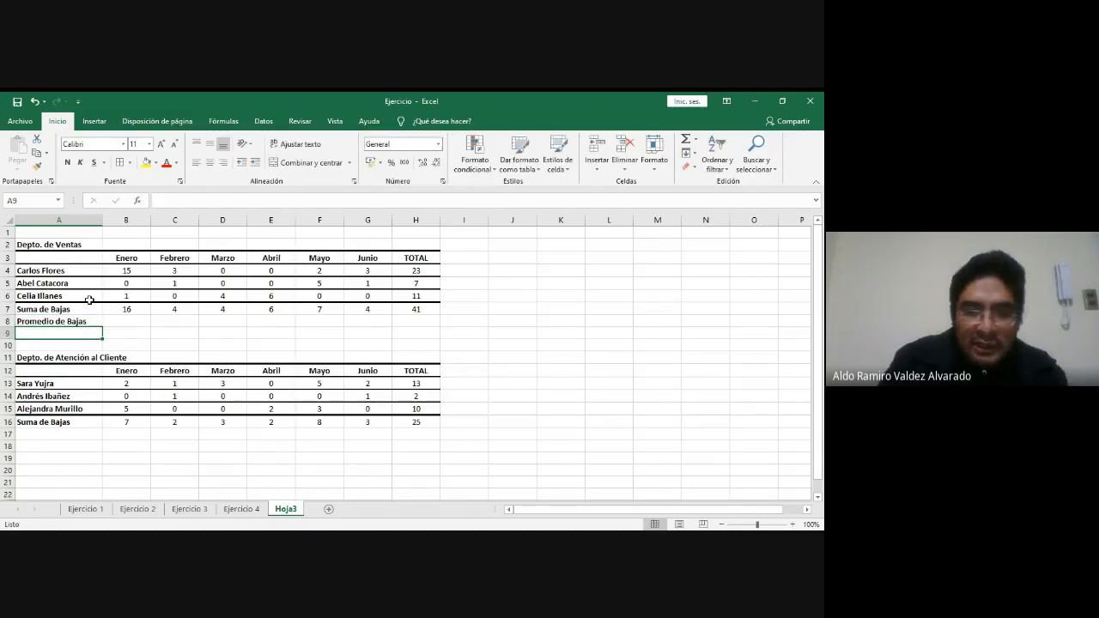
# - Add the row label "Promedio de Bajas" in A17 below Suma de Bajas in the Depto. de Atención al Cliente table
pyautogui.press('Down')
pyautogui.press('Down')
pyautogui.press('Down')
pyautogui.press('Down')
pyautogui.press('Down')
pyautogui.press('Down')
pyautogui.press('Down')
pyautogui.press('Down')
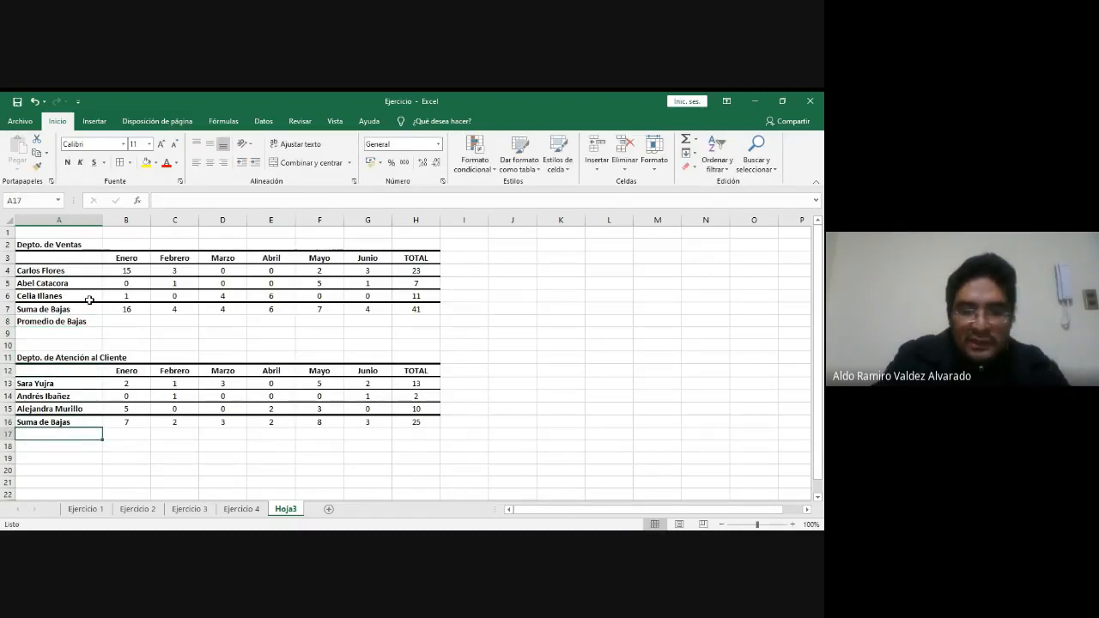
pyautogui.write('Pro')
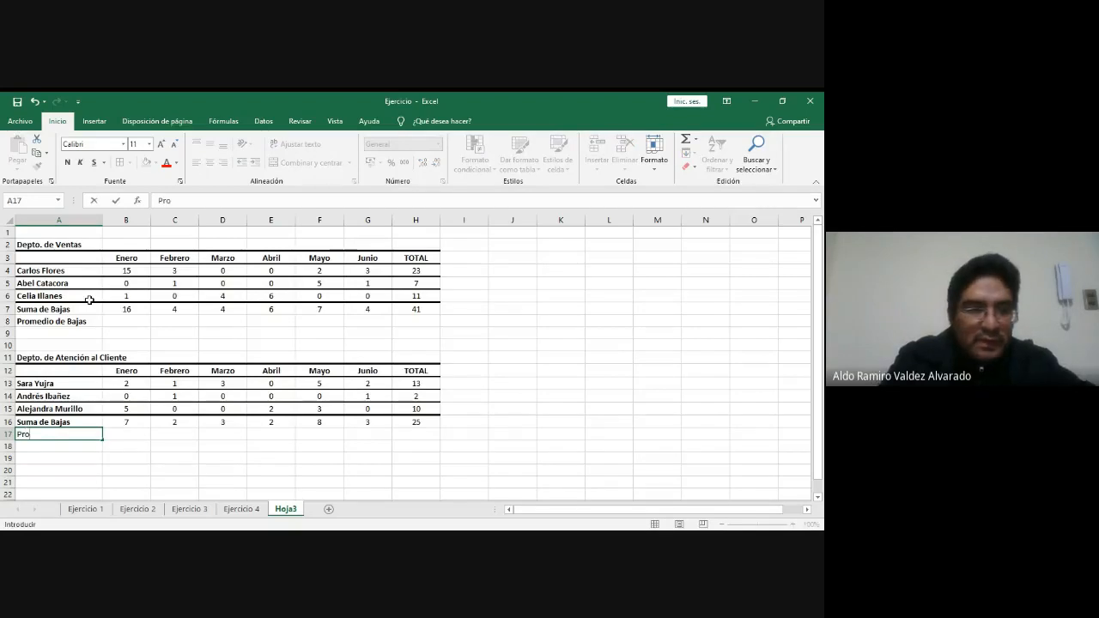
pyautogui.write('medio de ')
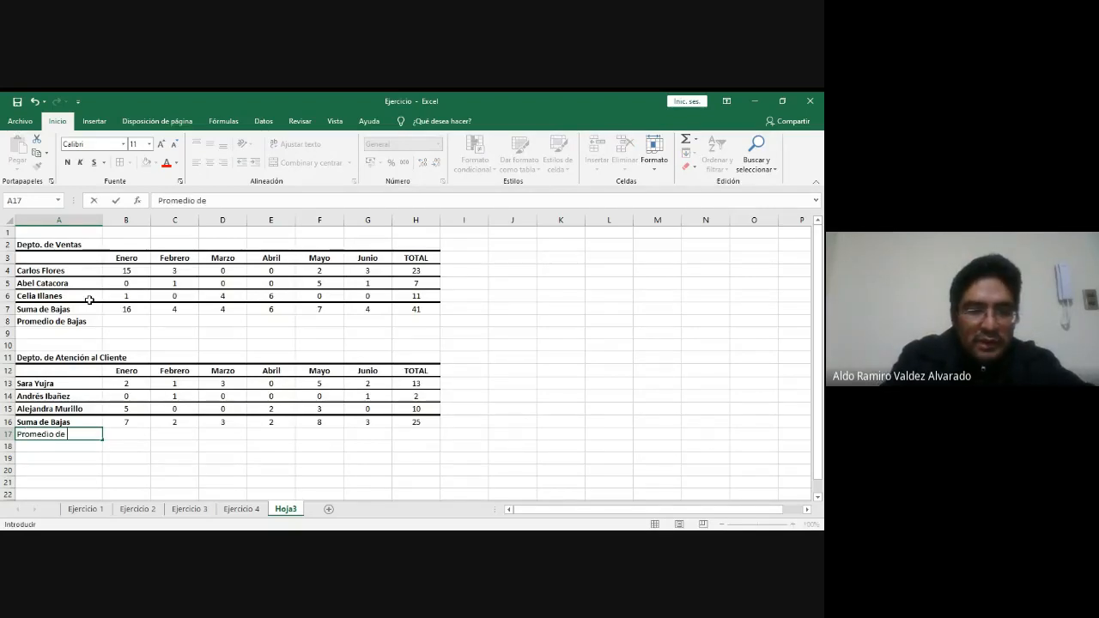
pyautogui.write('Bajas')
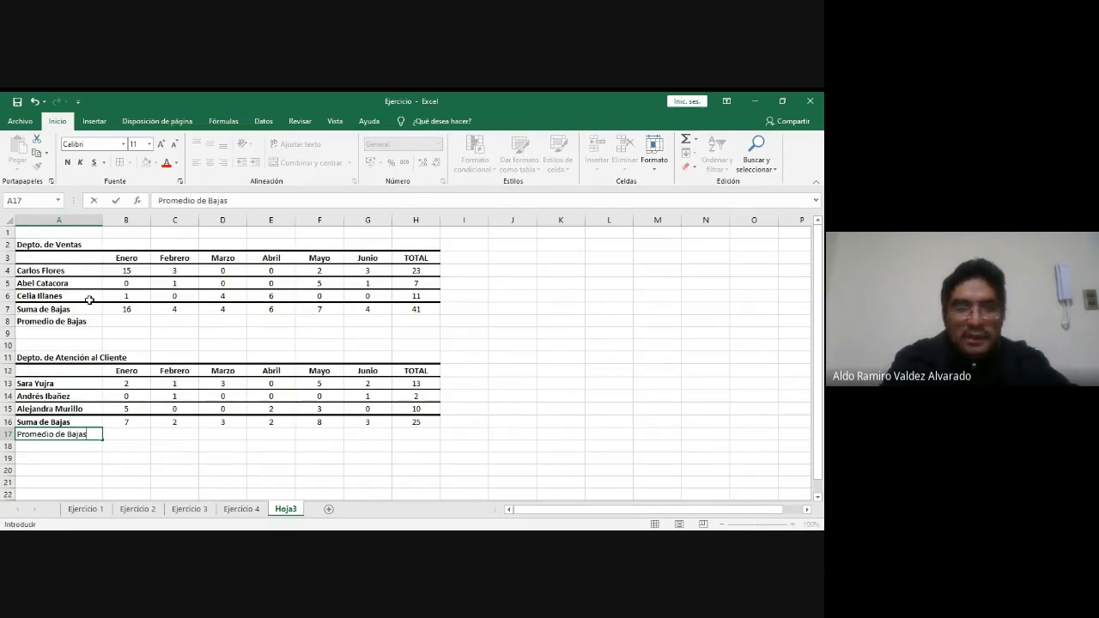
pyautogui.press('Tab')
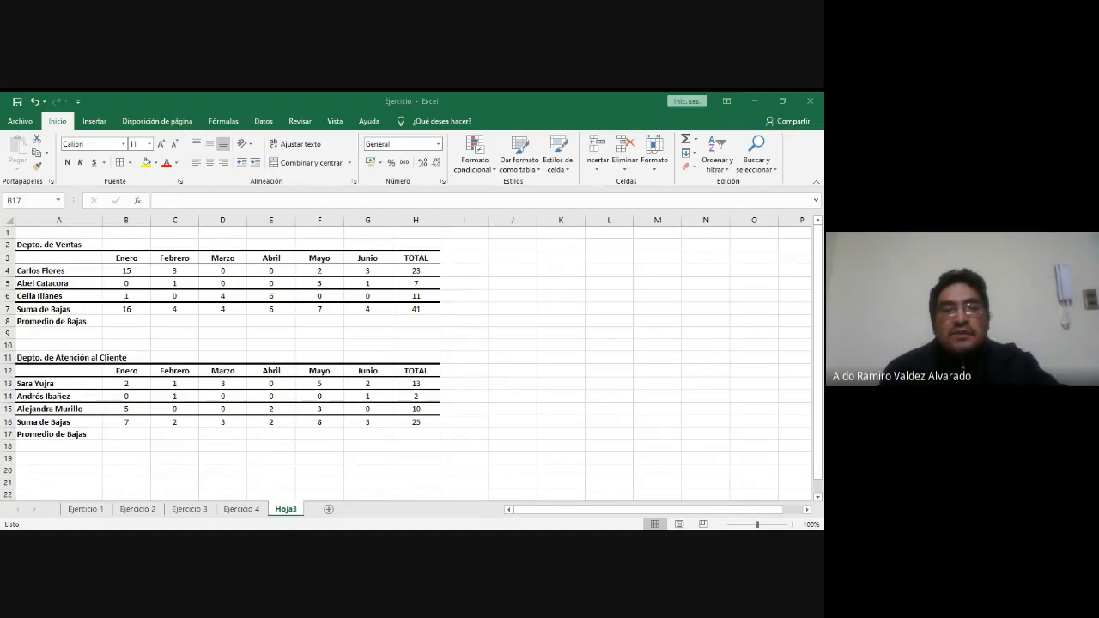
# - Insert the PROMEDIO function from the Estadísticas category in B8, the Enero cell of the Depto. de Ventas Promedio de Bajas row
pyautogui.click(120, 322)
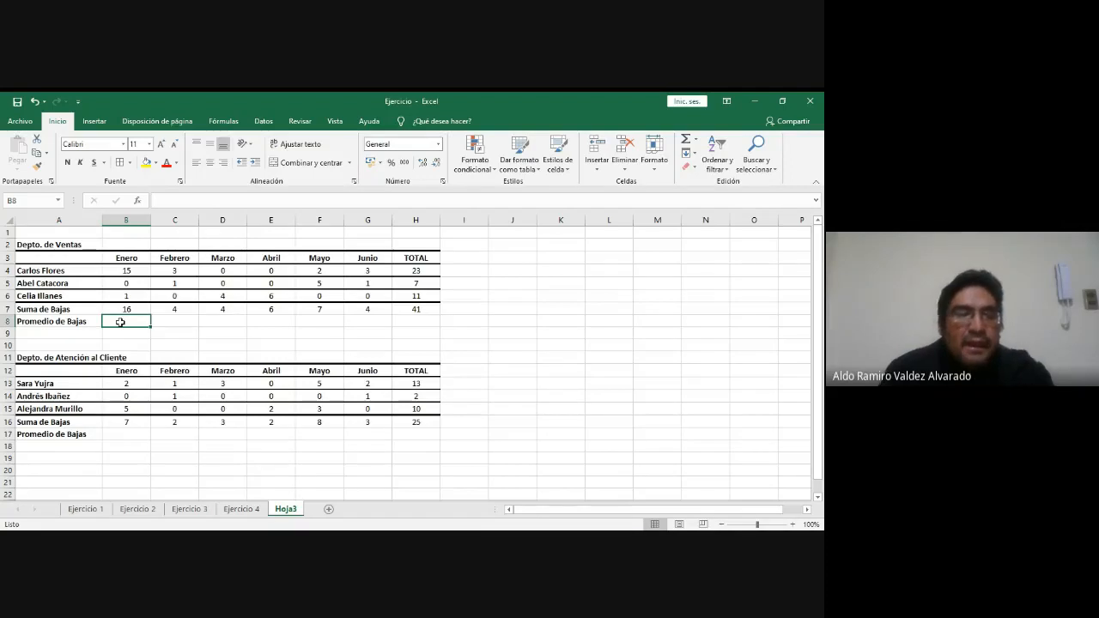
pyautogui.hotkey('alt', 'Tab')
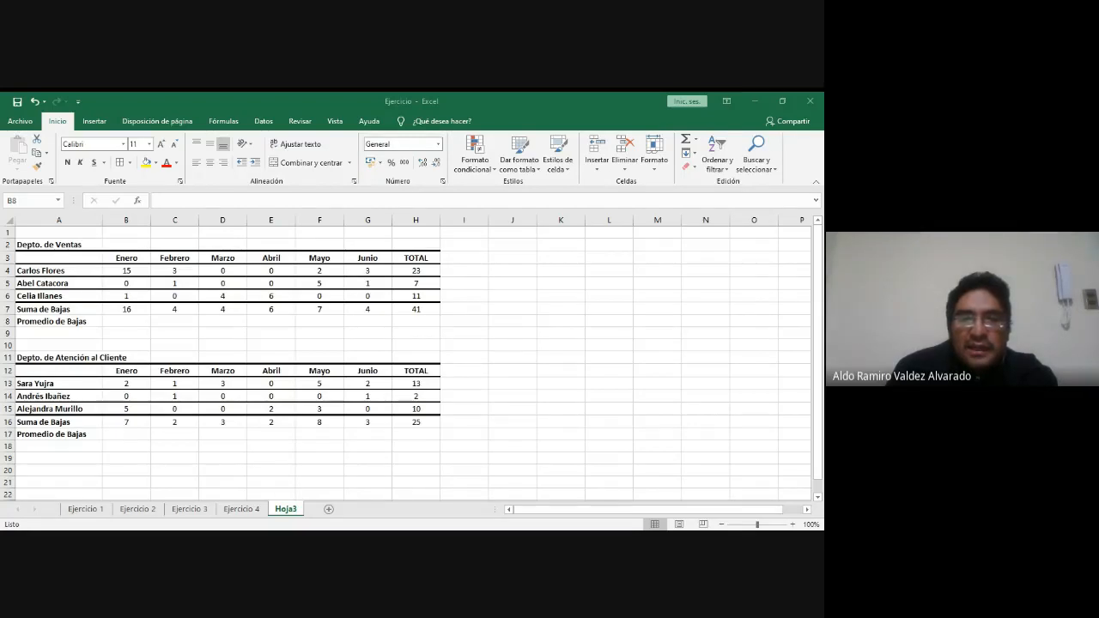
pyautogui.click(122, 321)
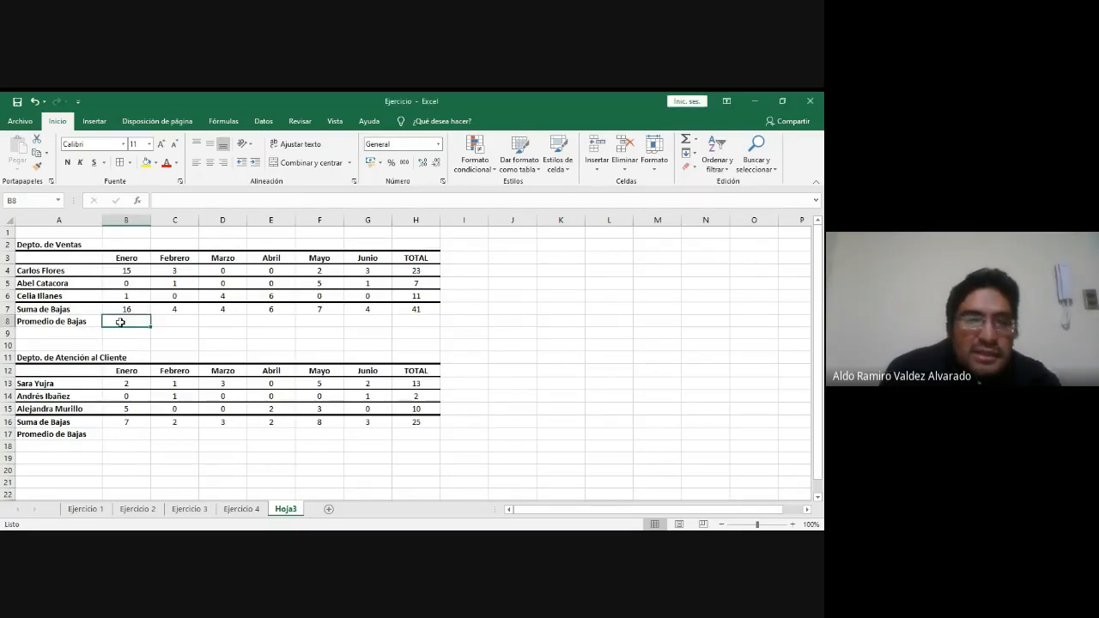
pyautogui.click(138, 201)
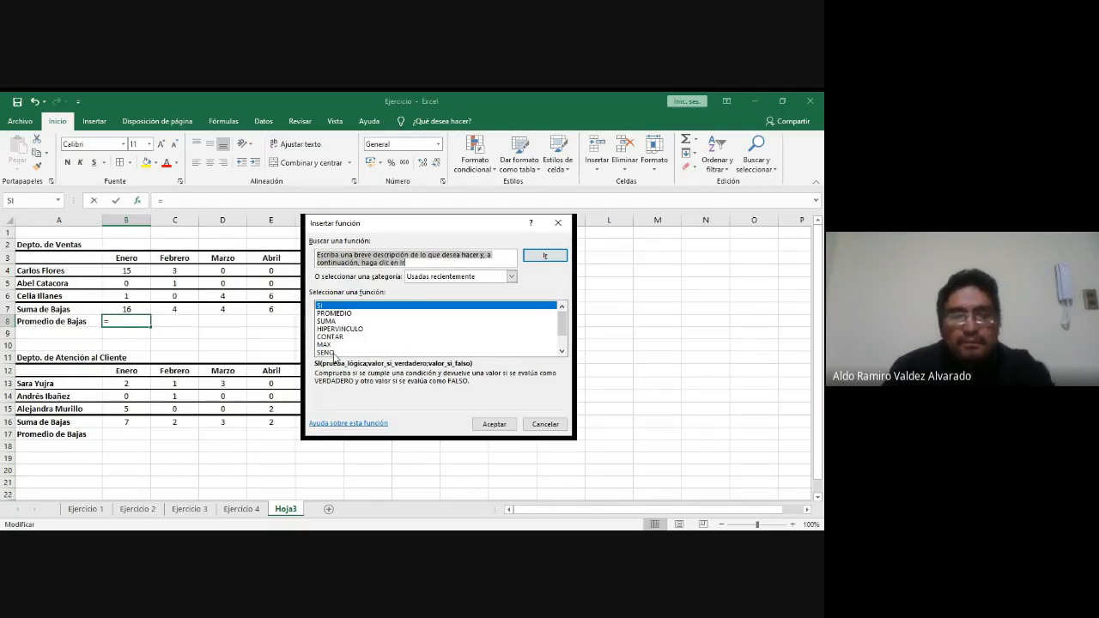
pyautogui.hotkey('alt', 'Tab')
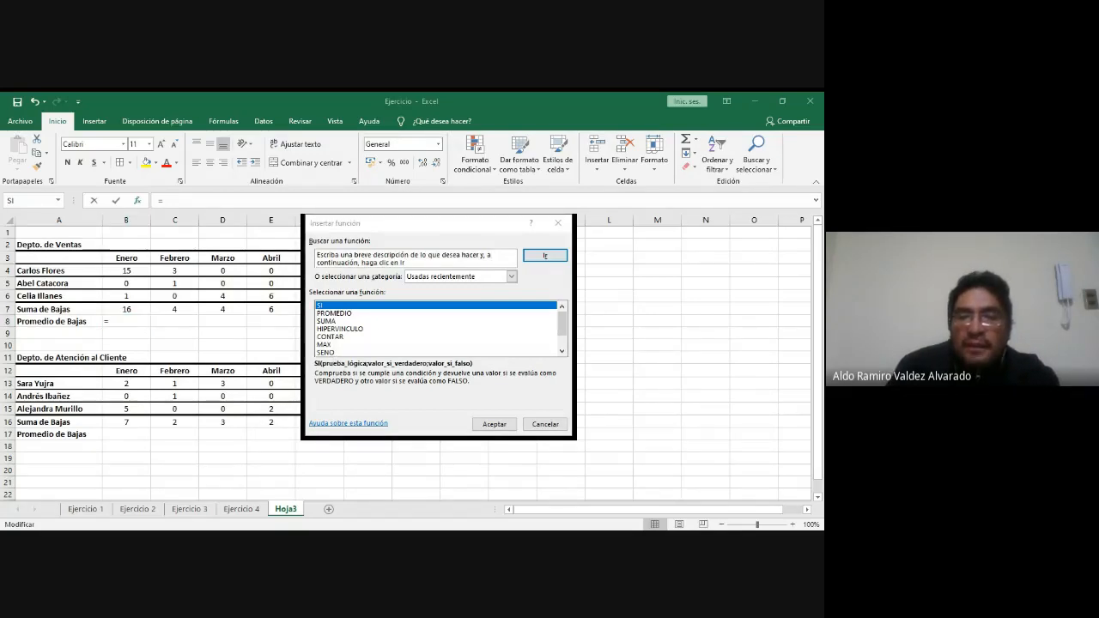
pyautogui.hotkey('alt', 'Tab')
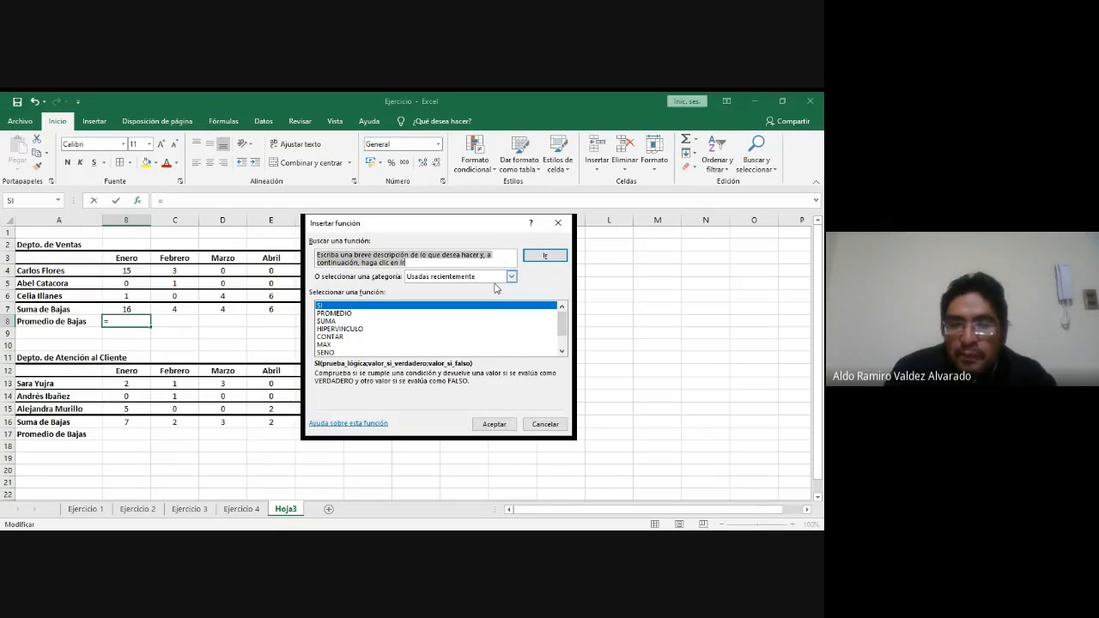
pyautogui.click(512, 277)
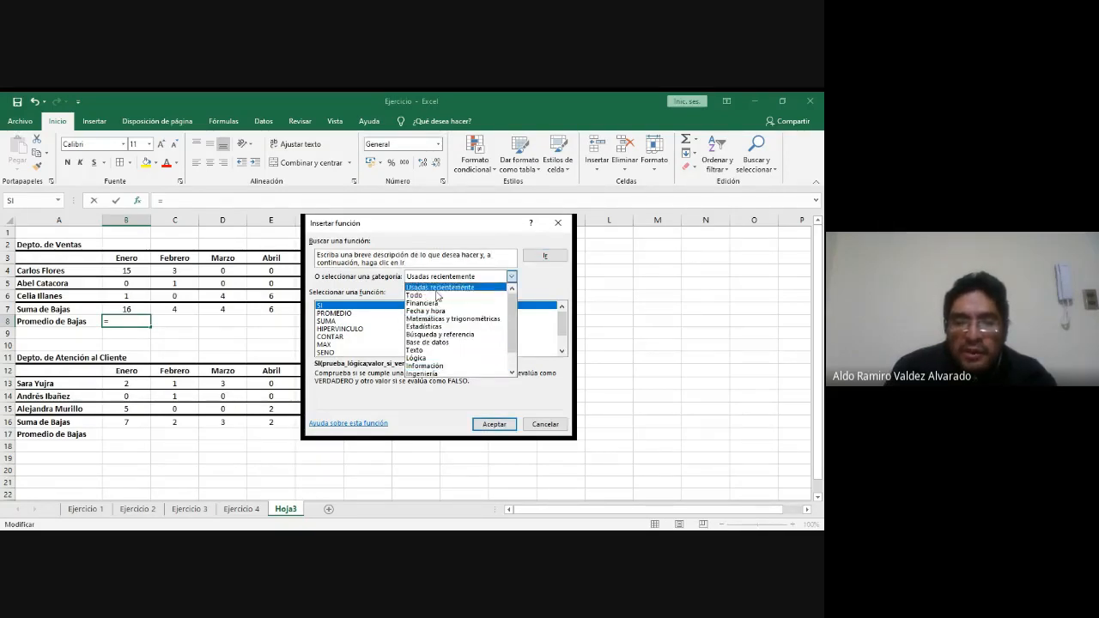
pyautogui.click(432, 327)
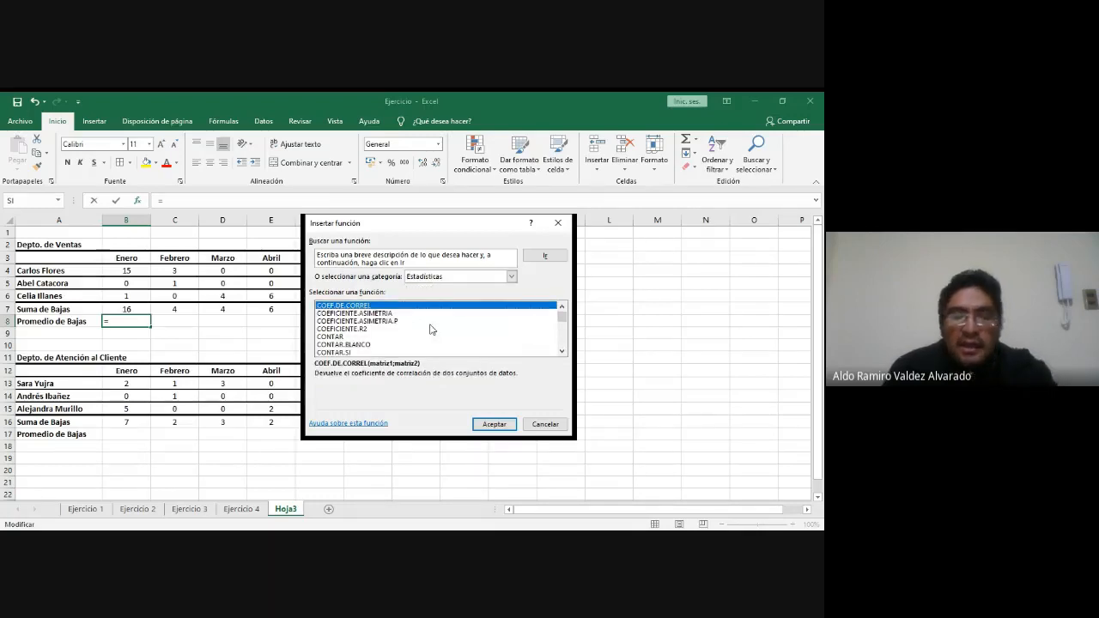
pyautogui.hotkey('alt', 'Tab')
pyautogui.hotkey('alt', 'Tab')
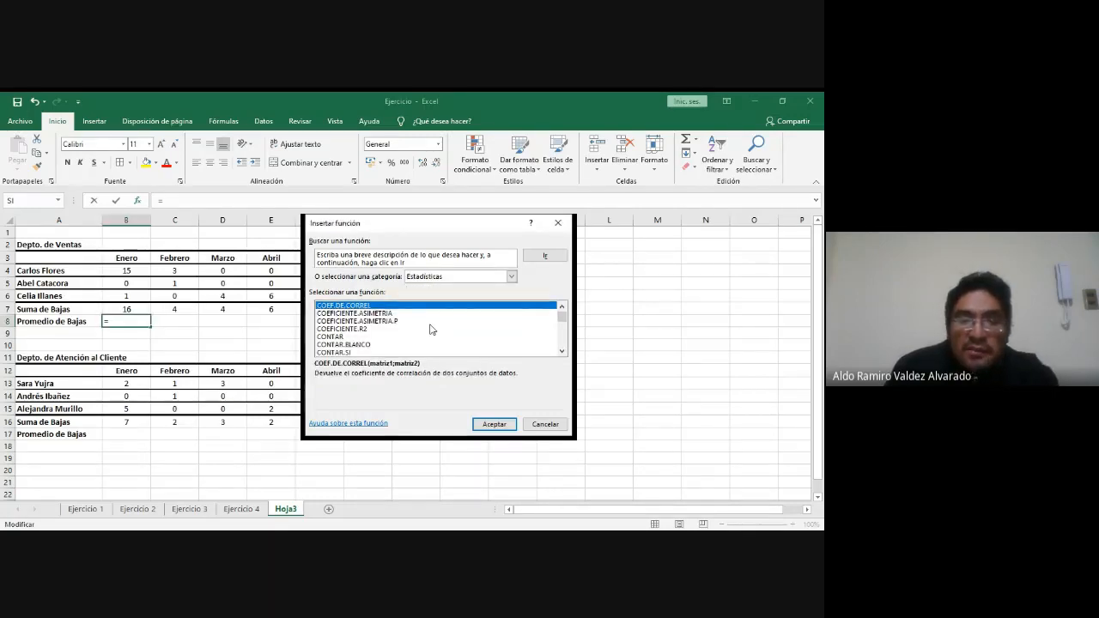
pyautogui.press('p')
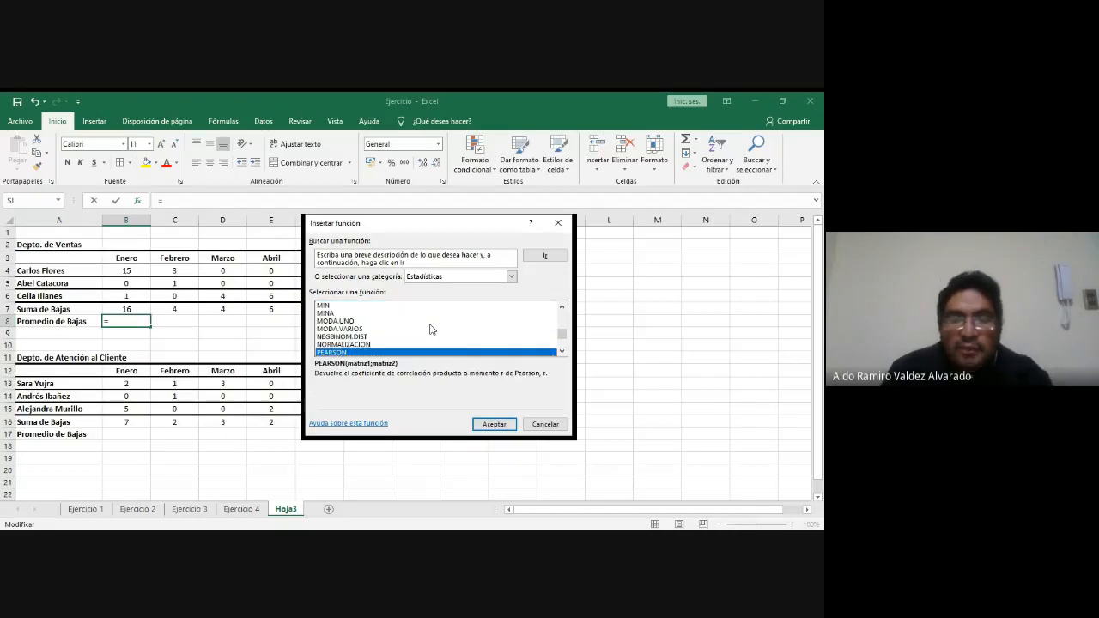
pyautogui.scroll(-1, 431, 329)
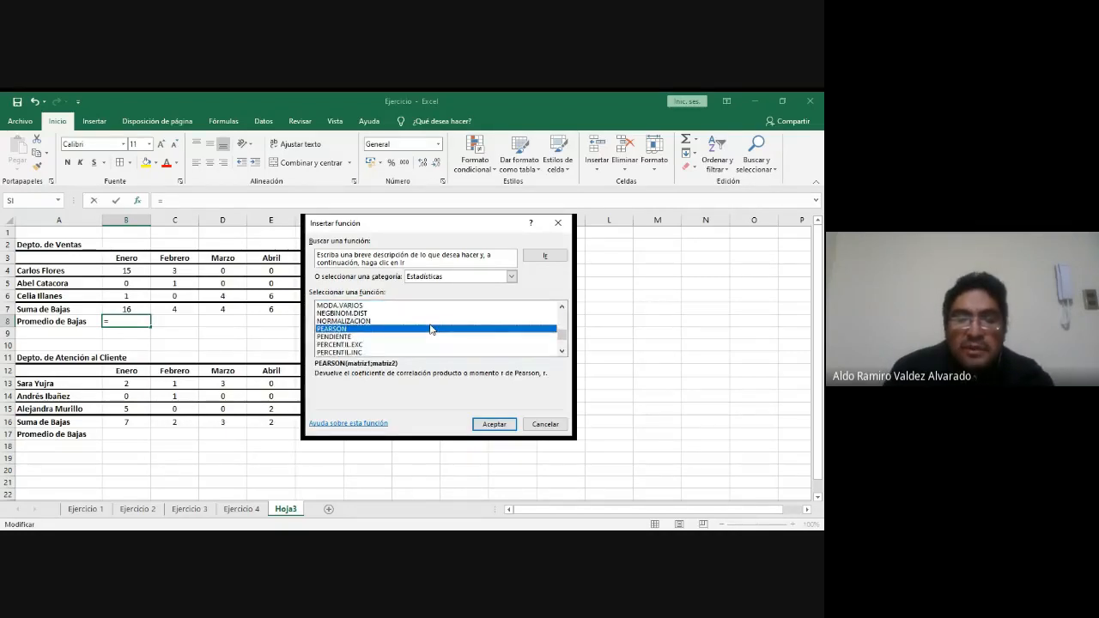
pyautogui.scroll(-1, 431, 329)
pyautogui.scroll(-1, 431, 329)
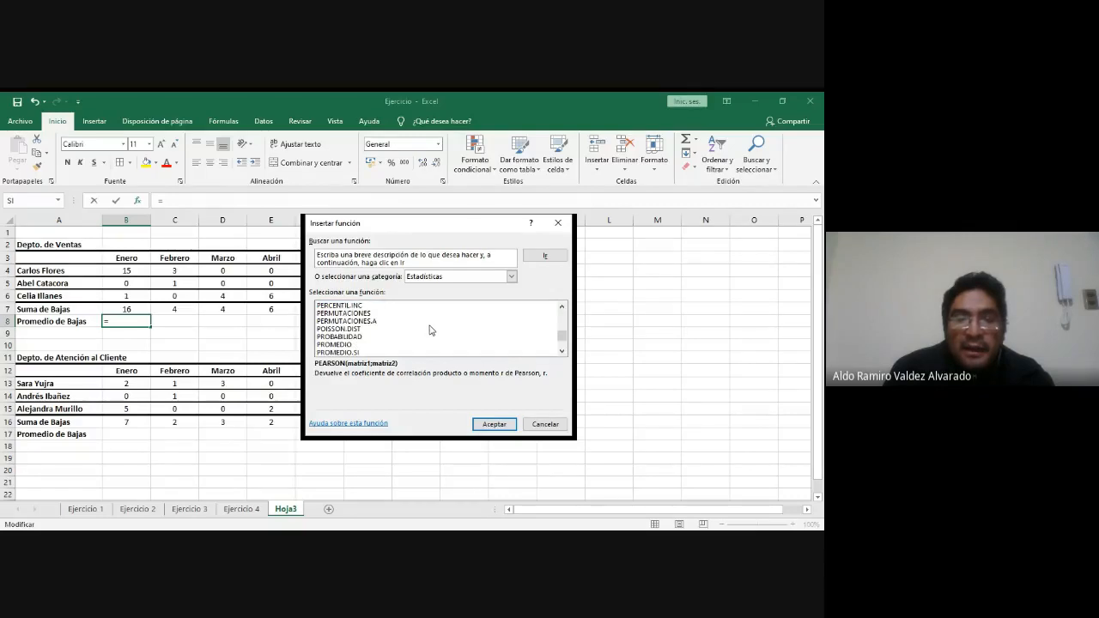
pyautogui.click(343, 345)
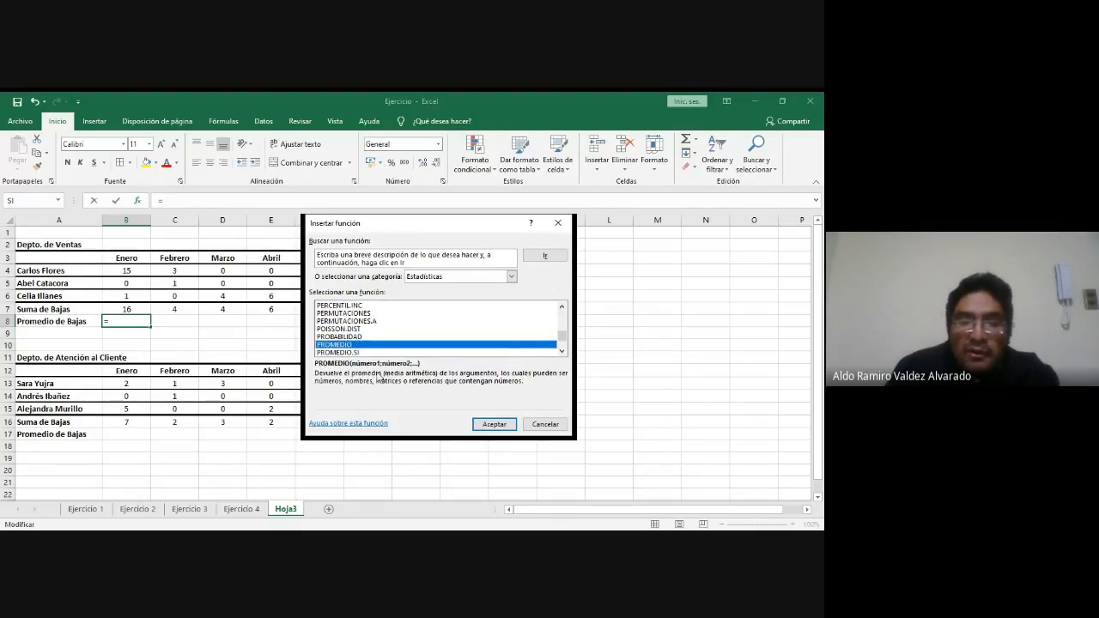
pyautogui.hotkey('alt', 'Tab')
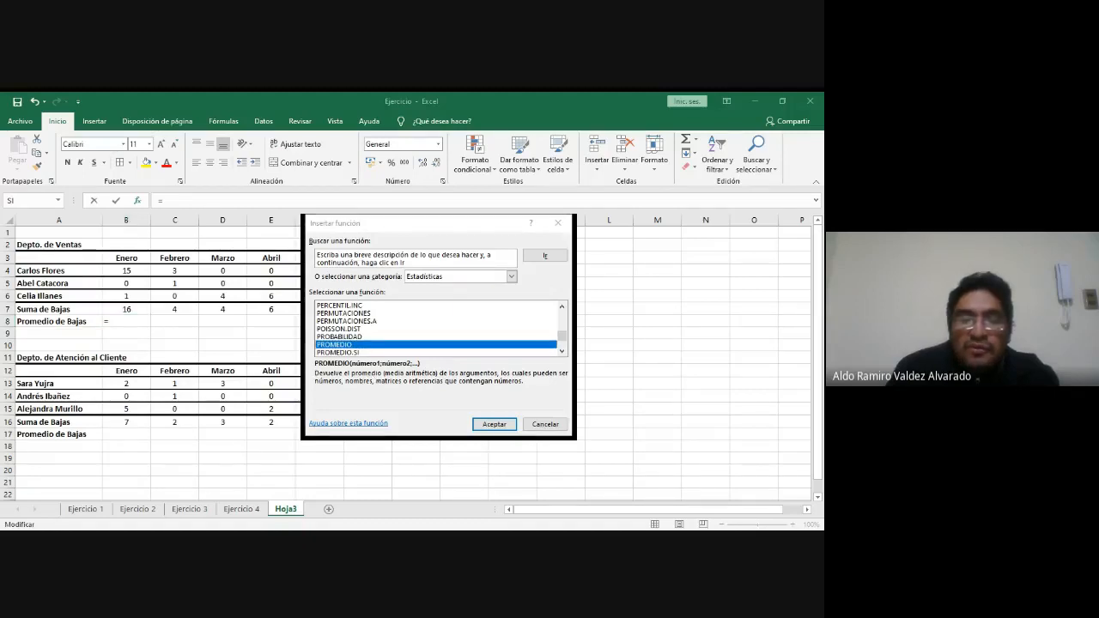
pyautogui.hotkey('alt', 'Tab')
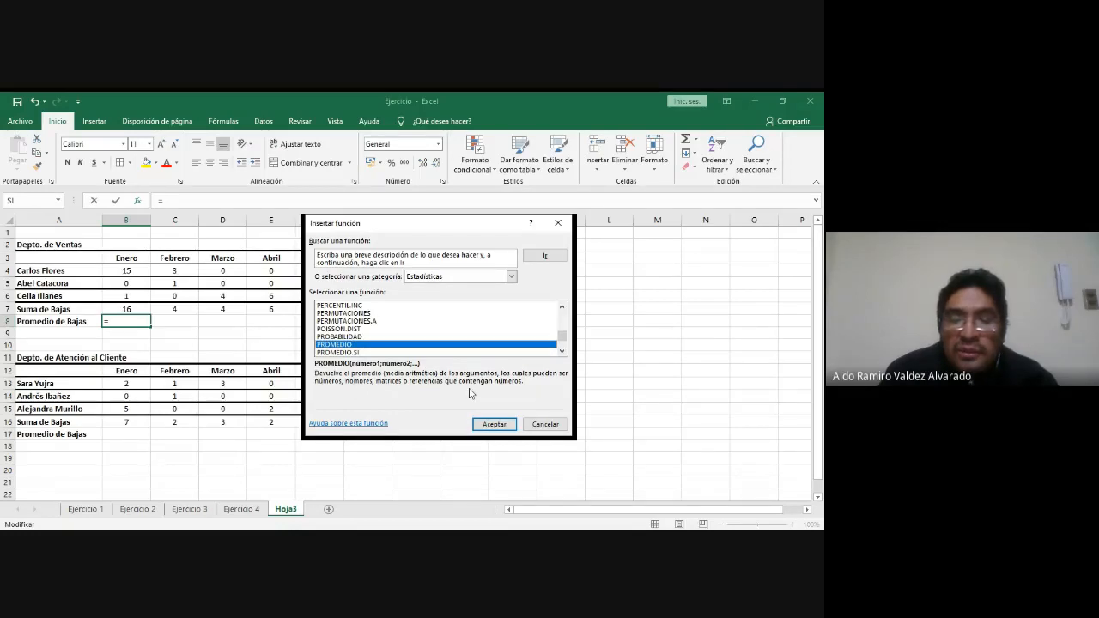
pyautogui.click(494, 426)
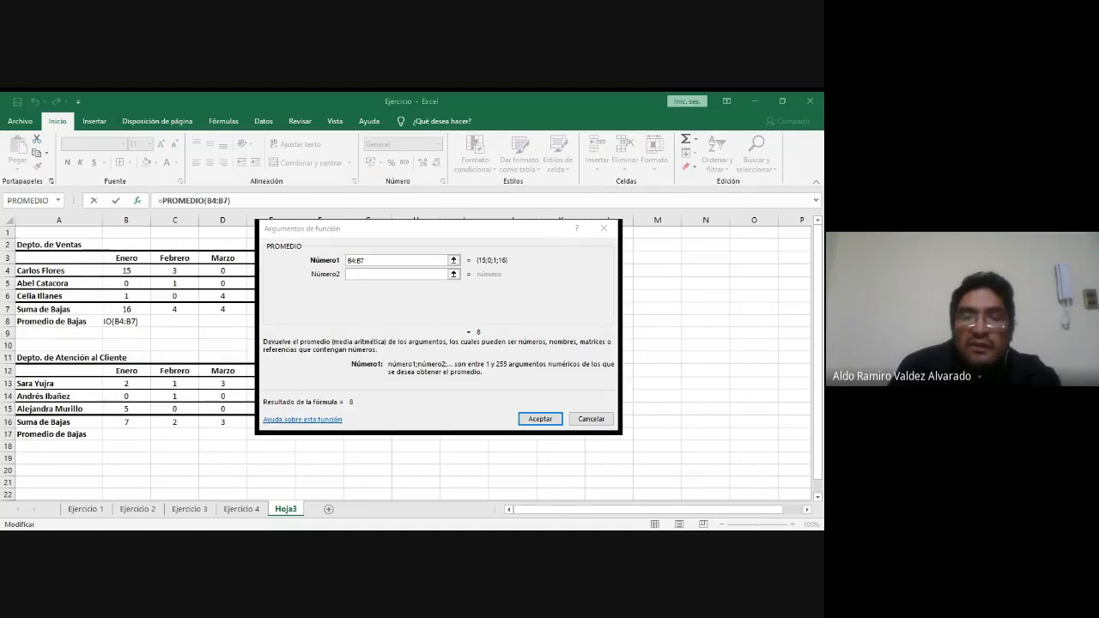
# - Set the PROMEDIO function's Número1 argument to B4:B6 and accept the formula in B8
pyautogui.click(529, 350)
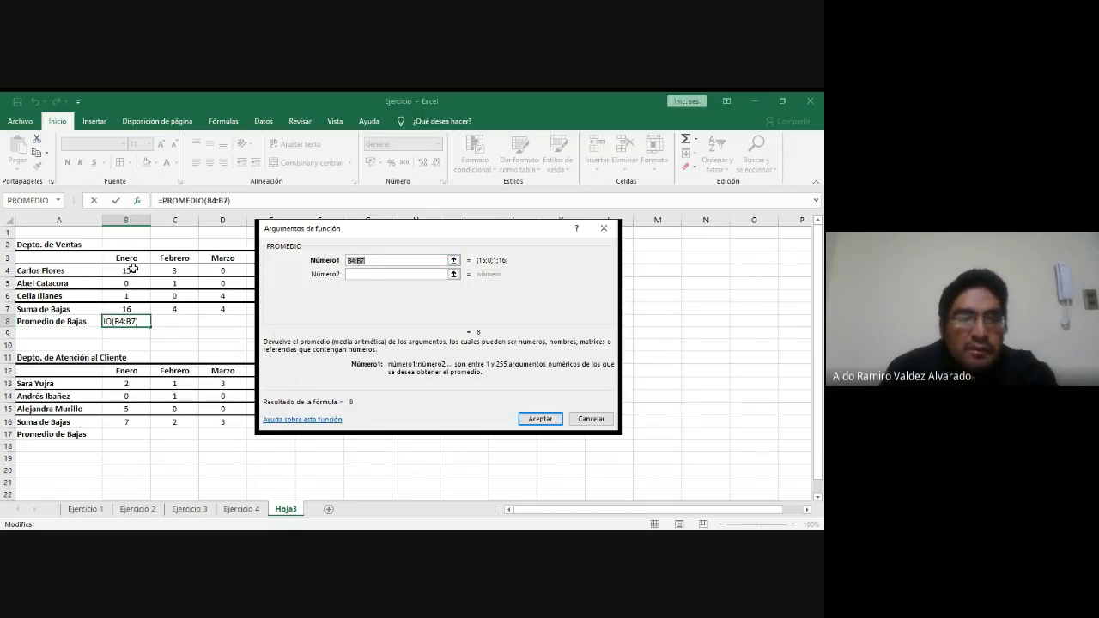
pyautogui.hotkey('alt', 'Tab')
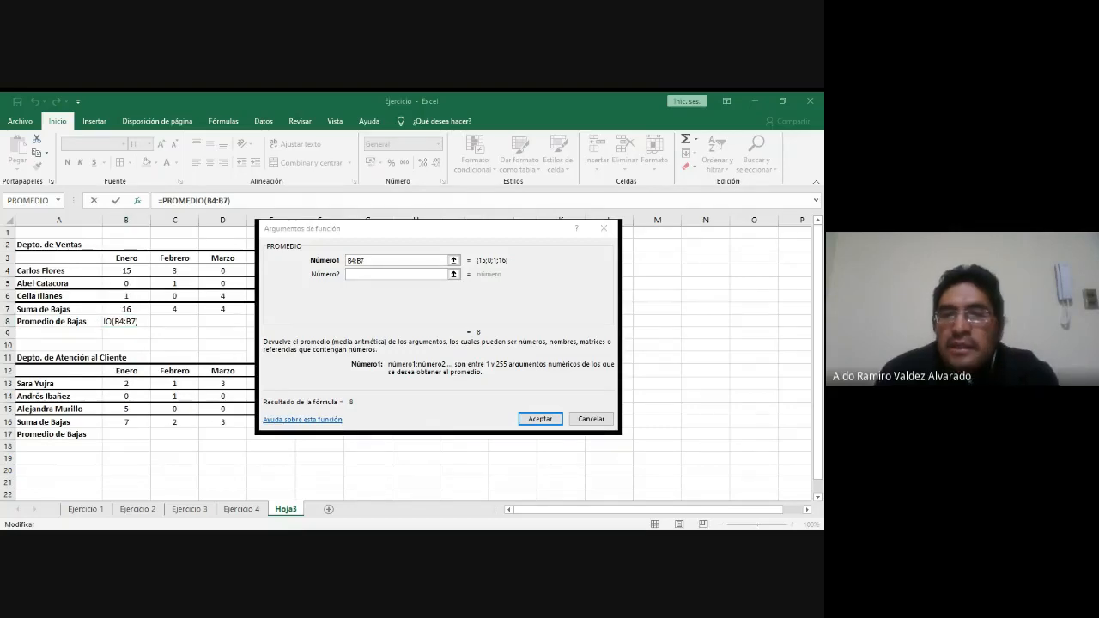
pyautogui.hotkey('alt', 'Tab')
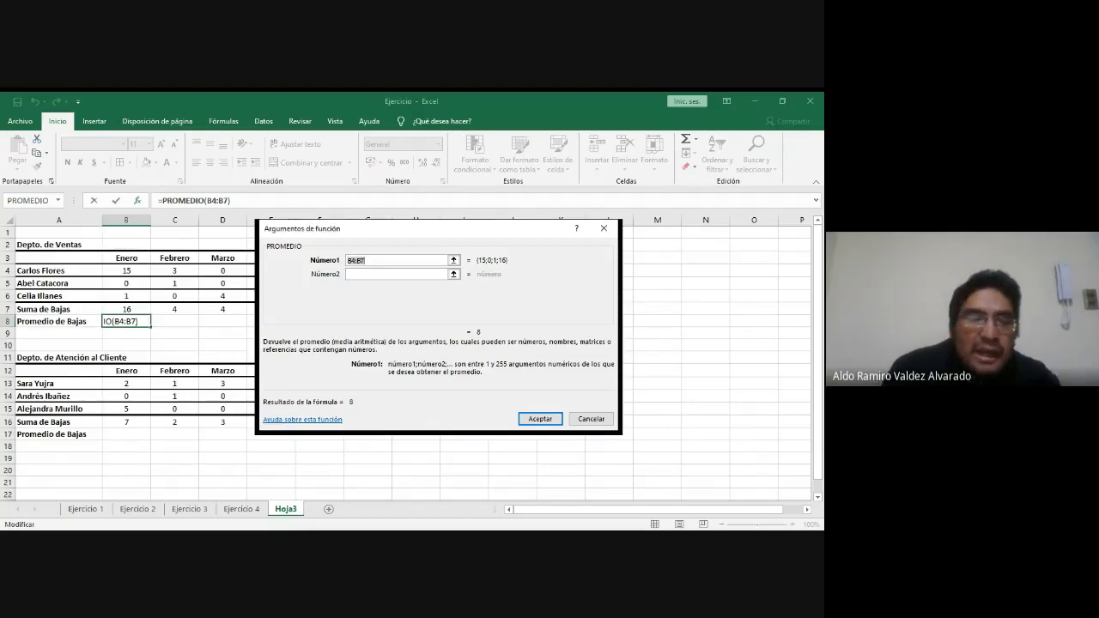
pyautogui.hotkey('alt', 'Tab')
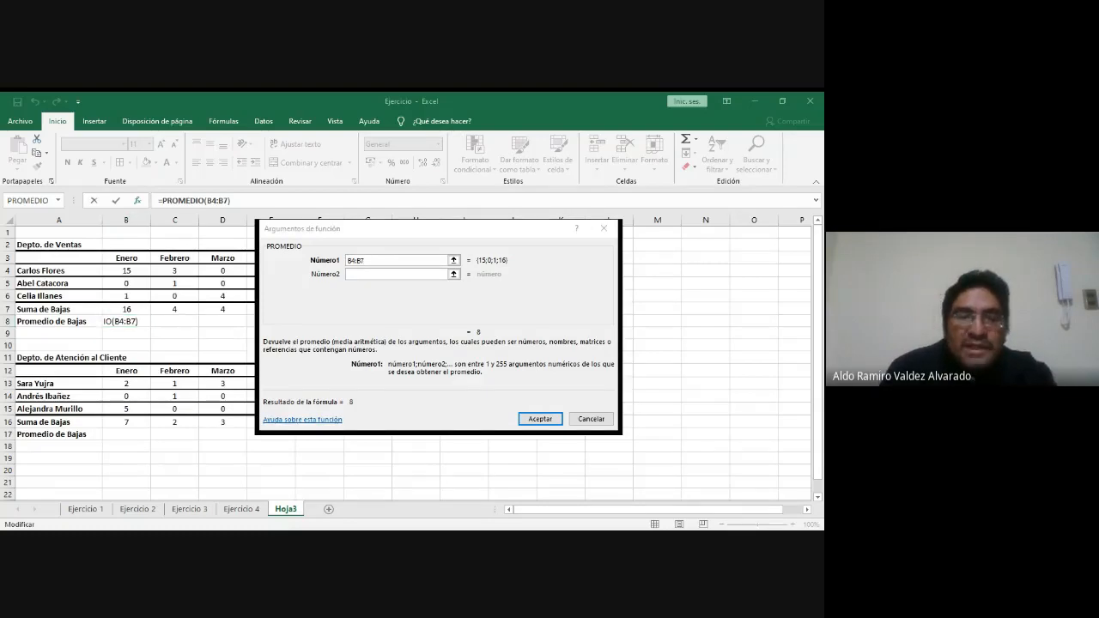
pyautogui.hotkey('alt', 'Tab')
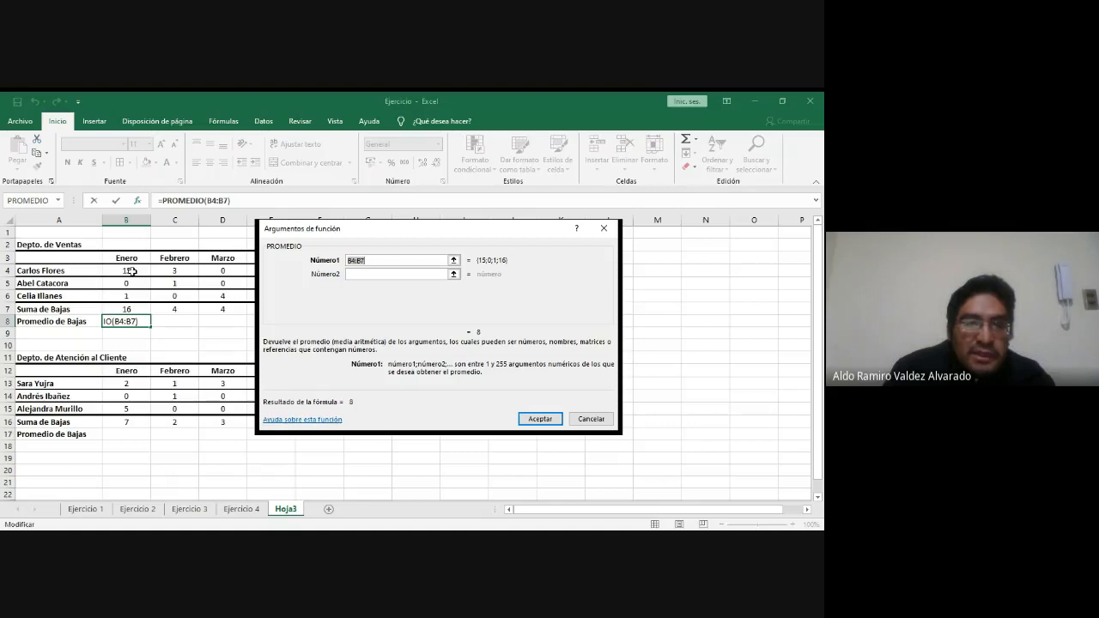
pyautogui.moveTo(131, 271); pyautogui.dragTo(135, 293)
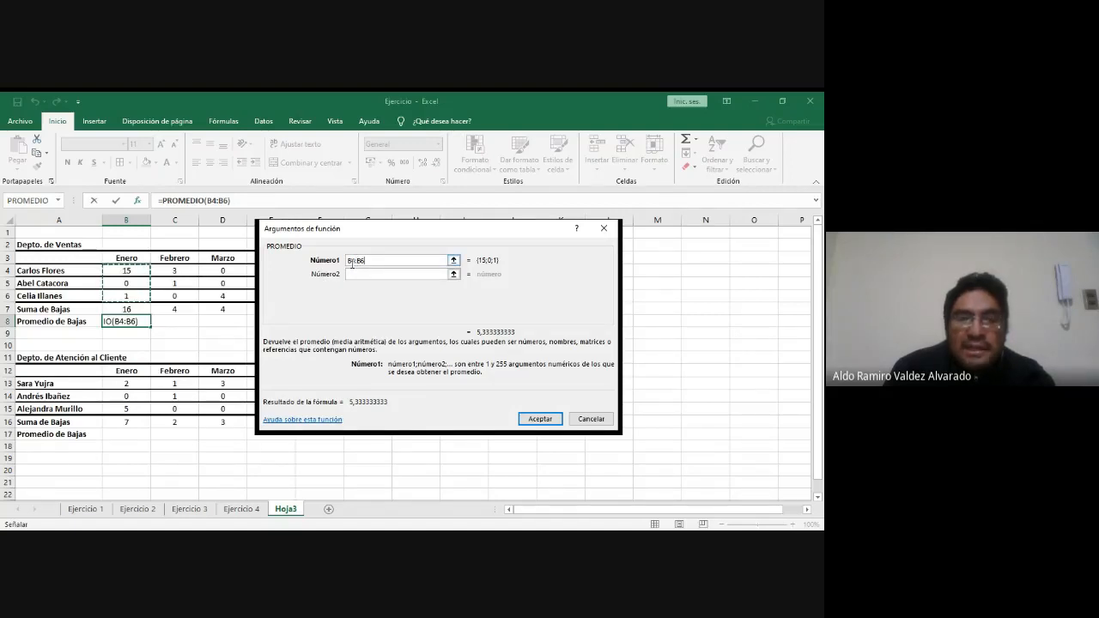
pyautogui.hotkey('alt', 'Tab')
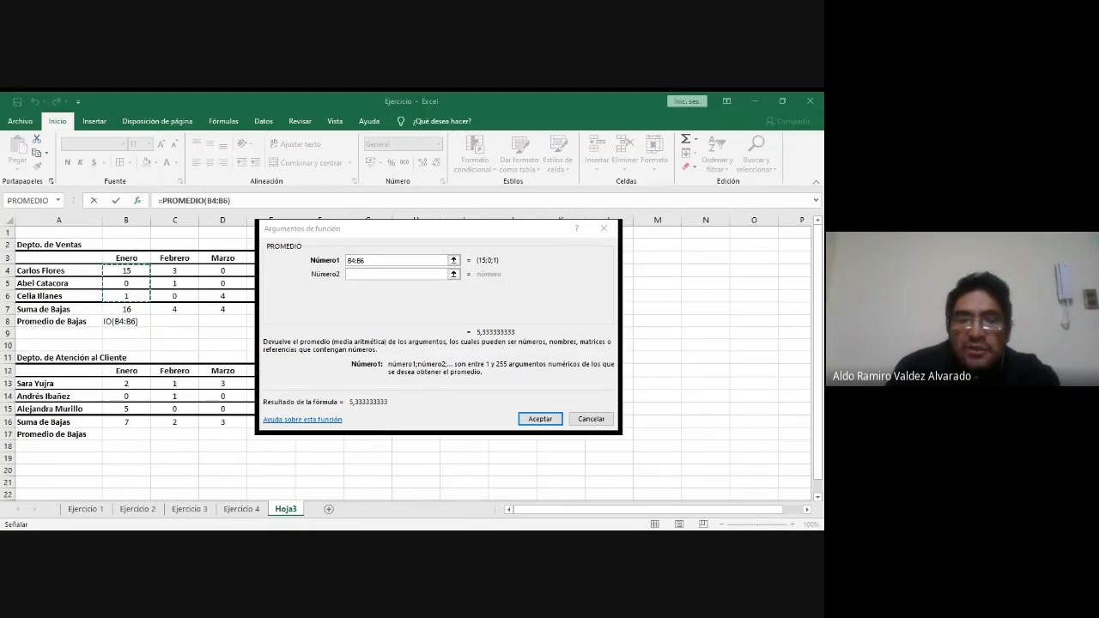
pyautogui.click(388, 296)
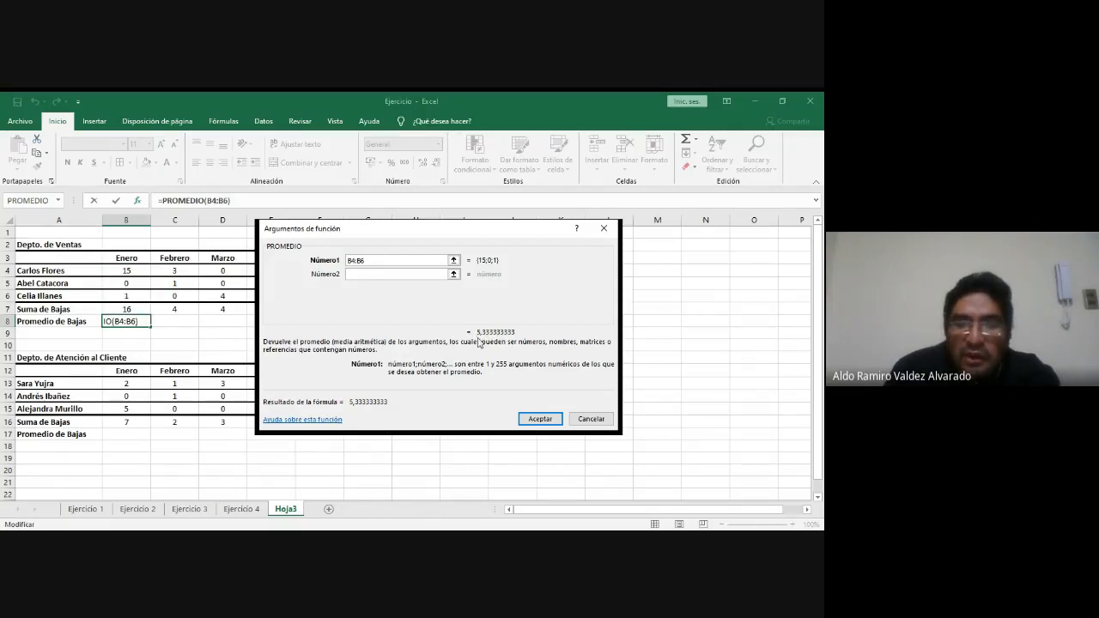
pyautogui.hotkey('alt', 'Tab')
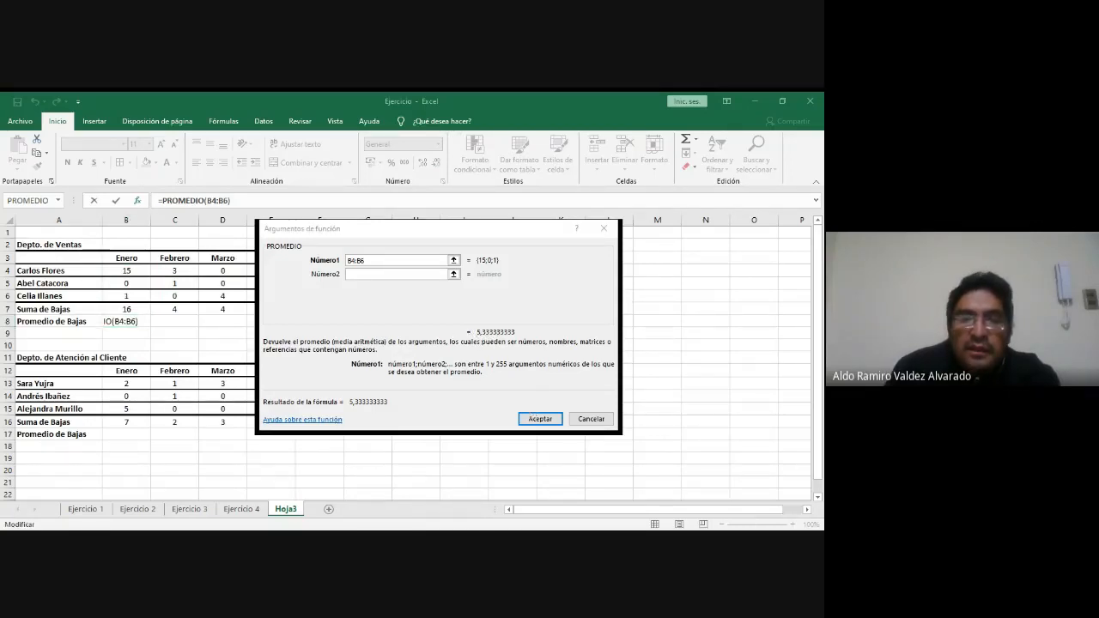
pyautogui.hotkey('alt', 'Tab')
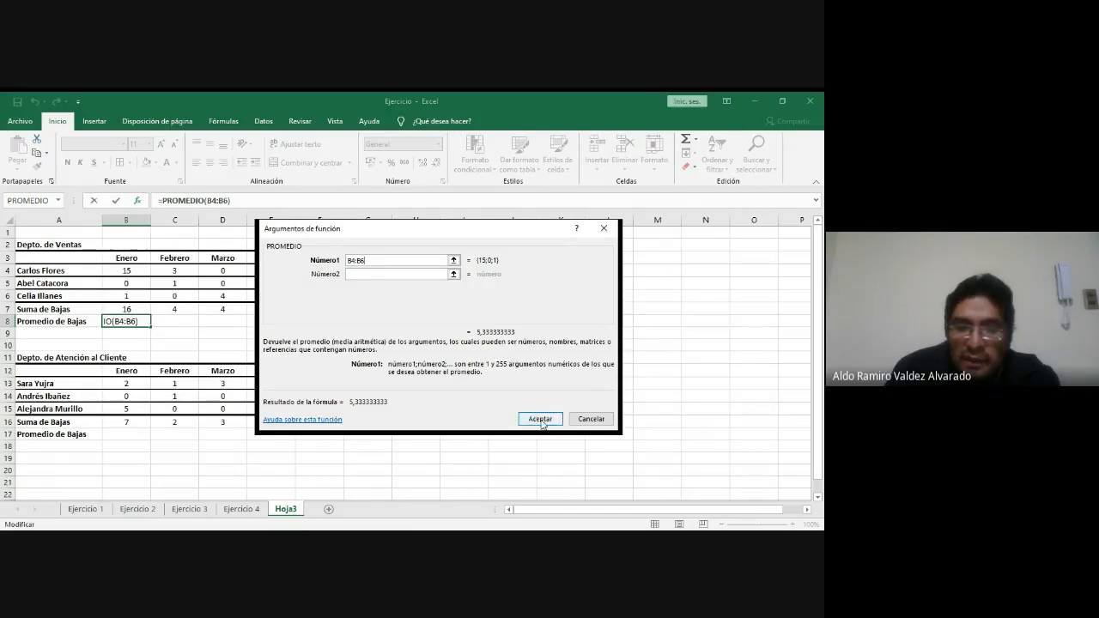
pyautogui.click(540, 419)
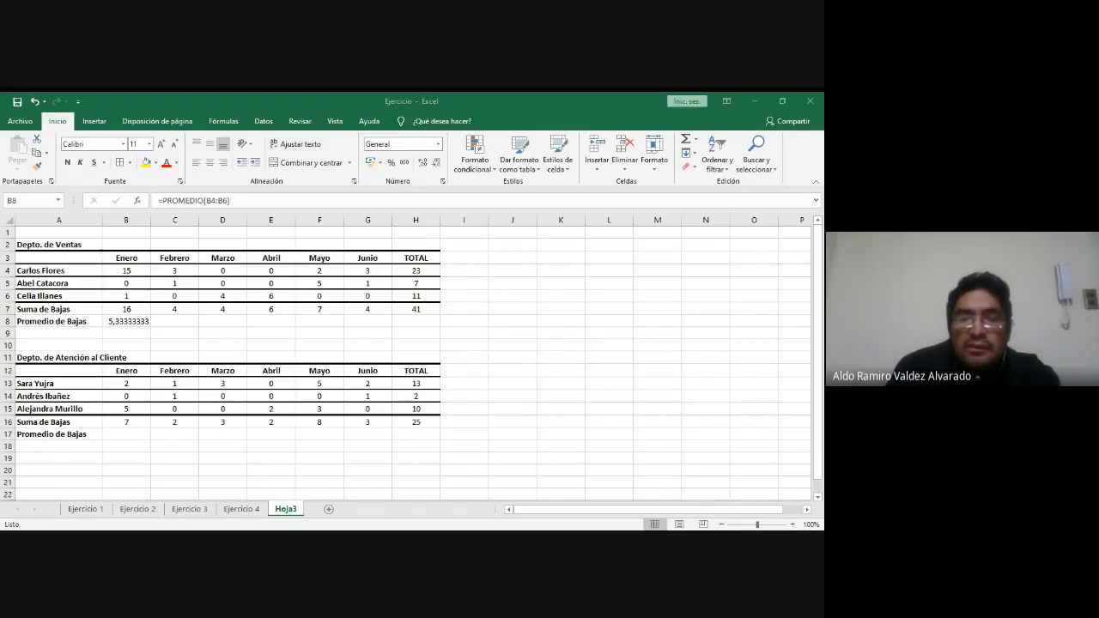
pyautogui.click(449, 362)
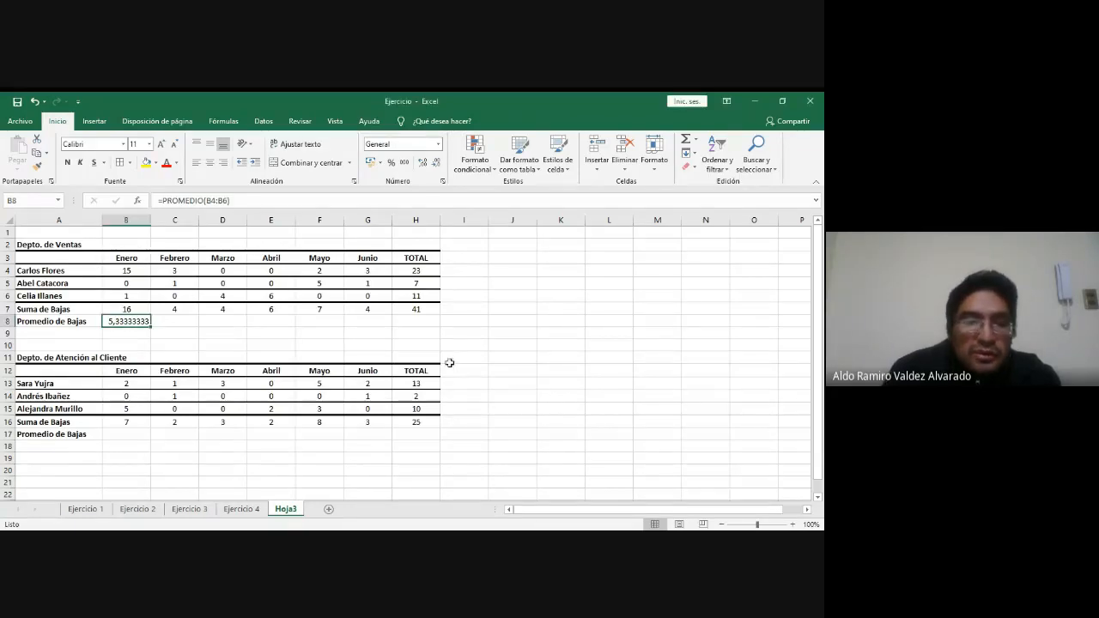
# - Insert the PROMEDIO function from the Usadas recientemente category in B17, the Enero cell of the Depto. de Atención al Cliente Promedio de Bajas row
pyautogui.click(171, 321)
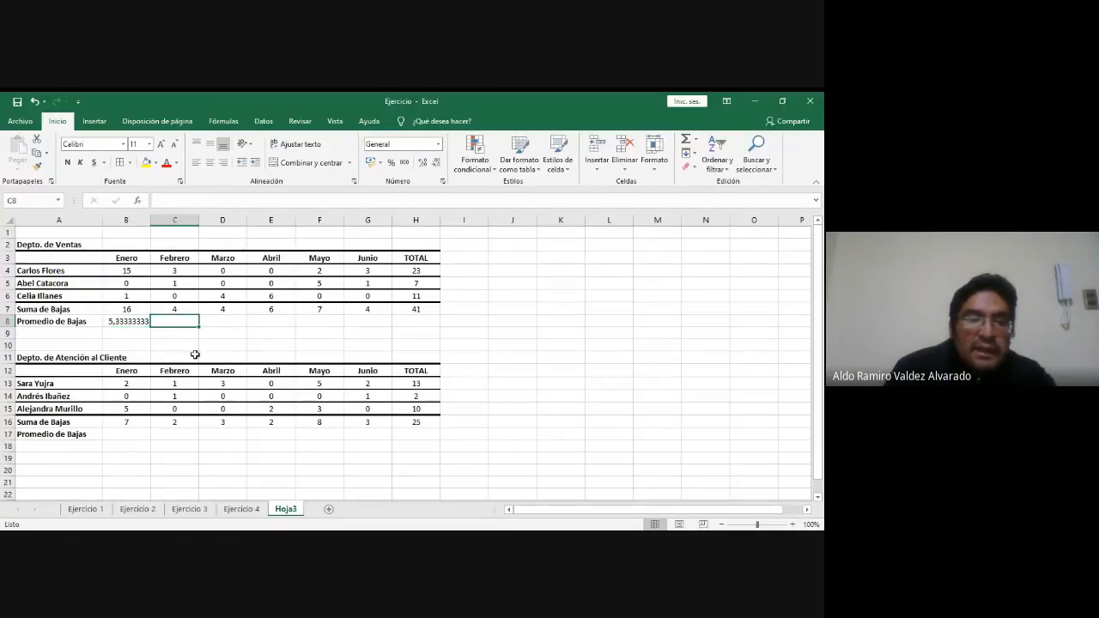
pyautogui.click(123, 434)
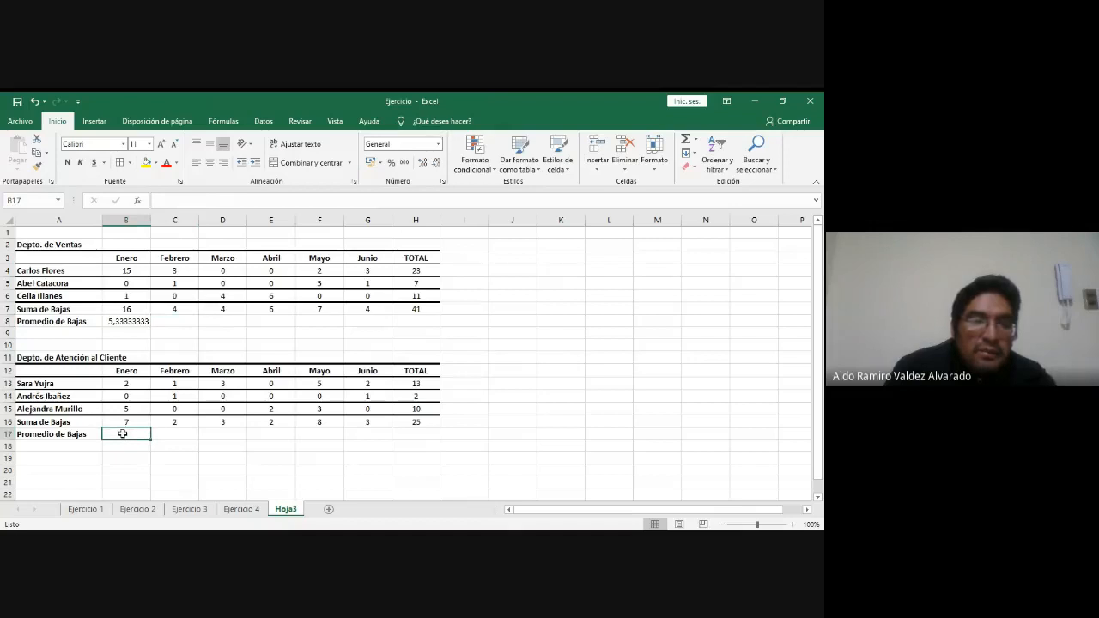
pyautogui.click(136, 201)
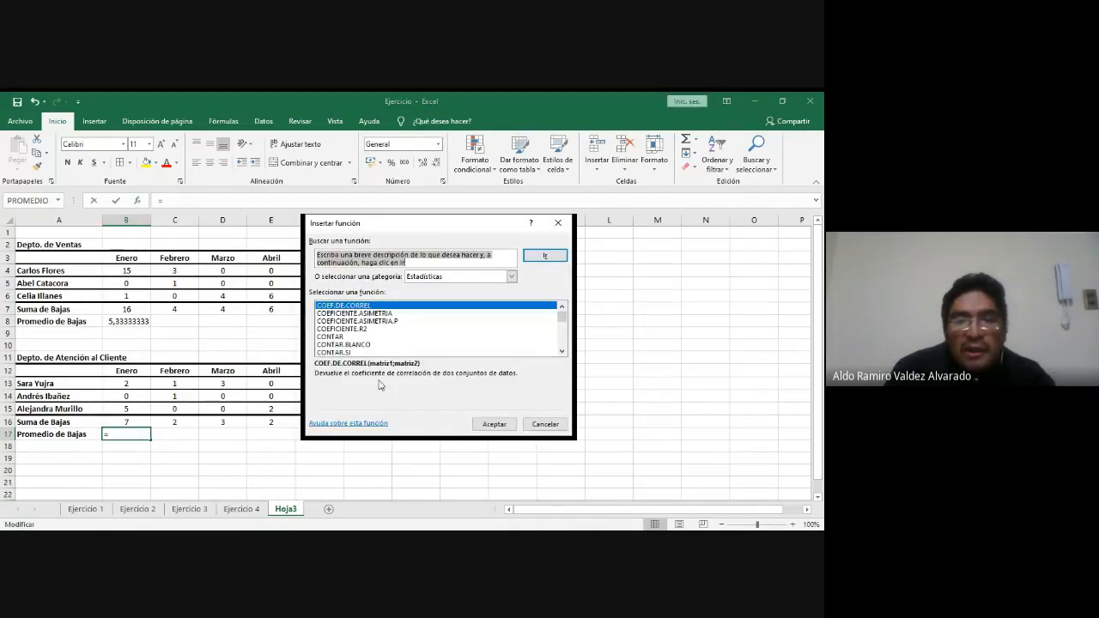
pyautogui.click(511, 277)
pyautogui.click(414, 295)
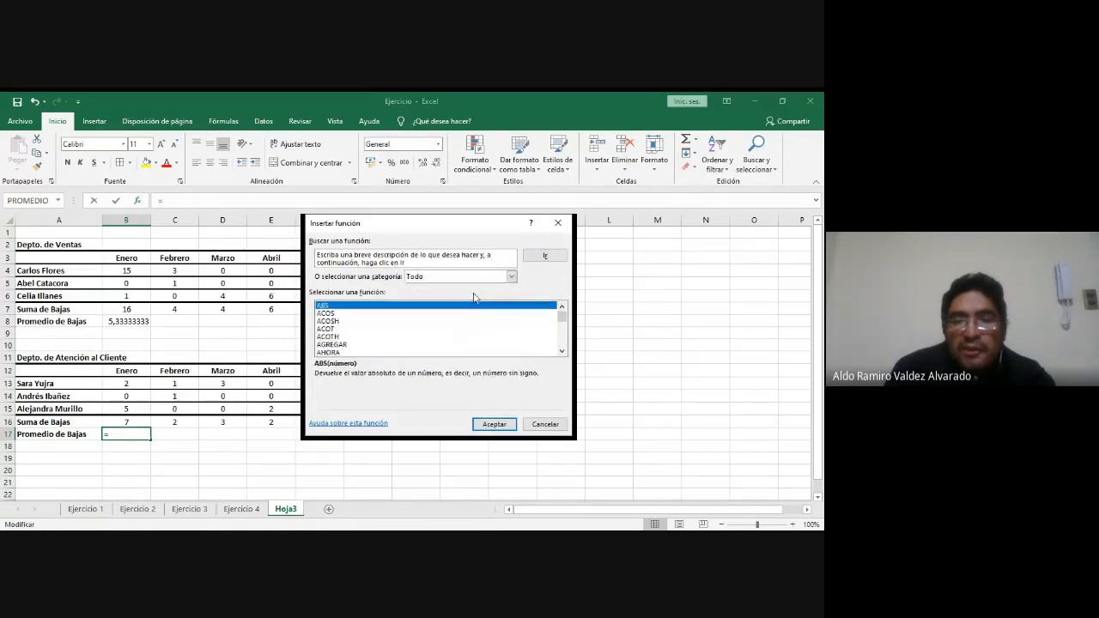
pyautogui.click(511, 276)
pyautogui.click(485, 289)
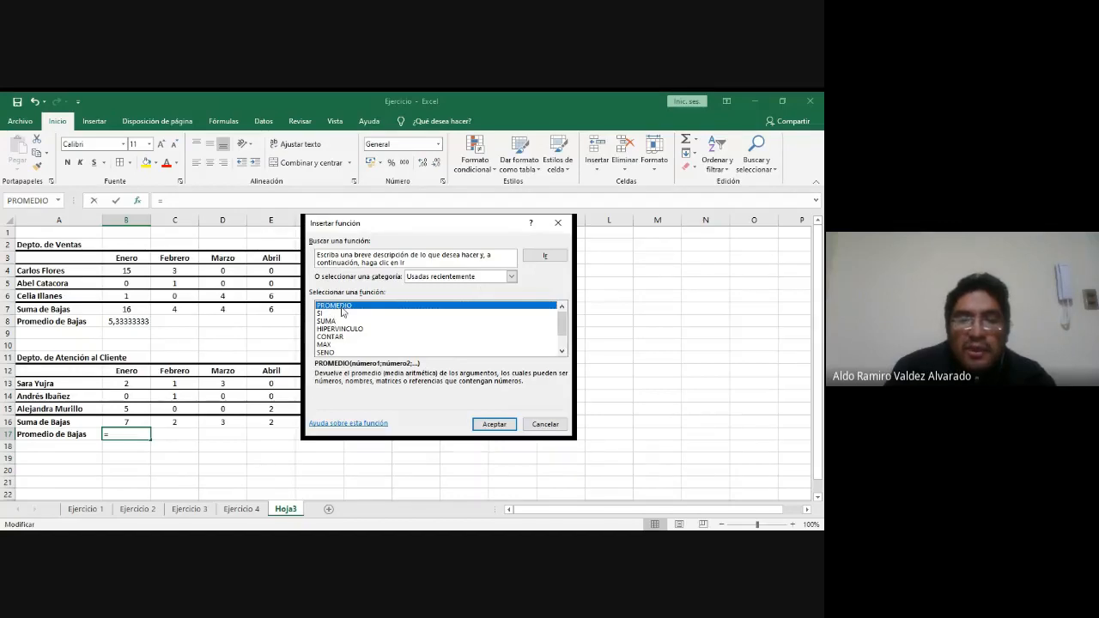
pyautogui.click(494, 425)
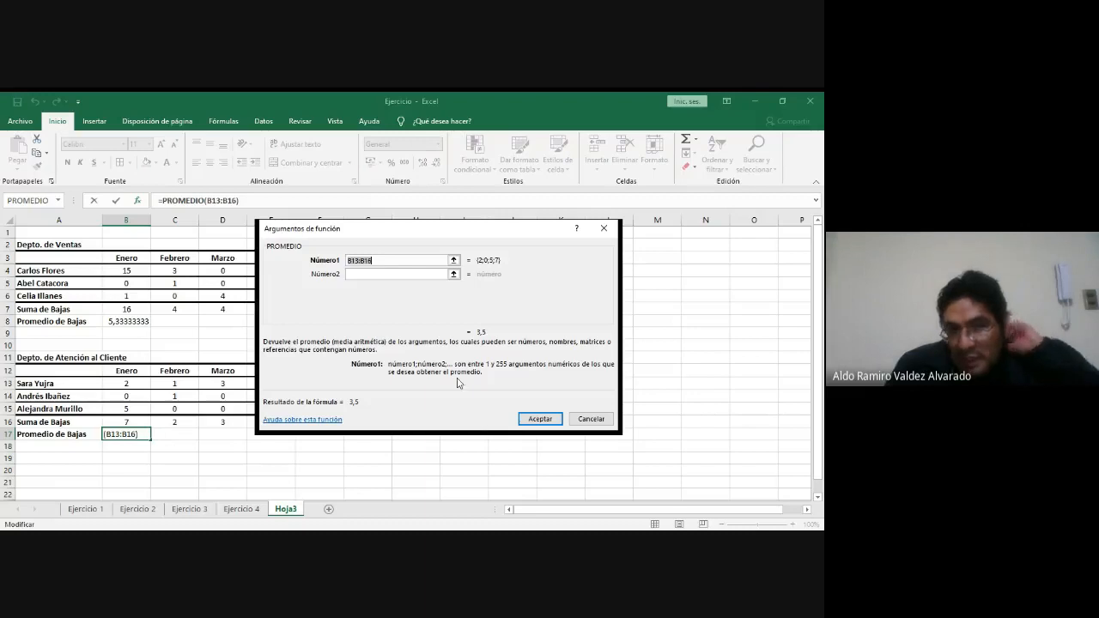
# - Set the PROMEDIO function's Número1 argument to B13:B15 and accept the formula in B17
pyautogui.click(138, 383)
pyautogui.moveTo(138, 383); pyautogui.dragTo(142, 408)
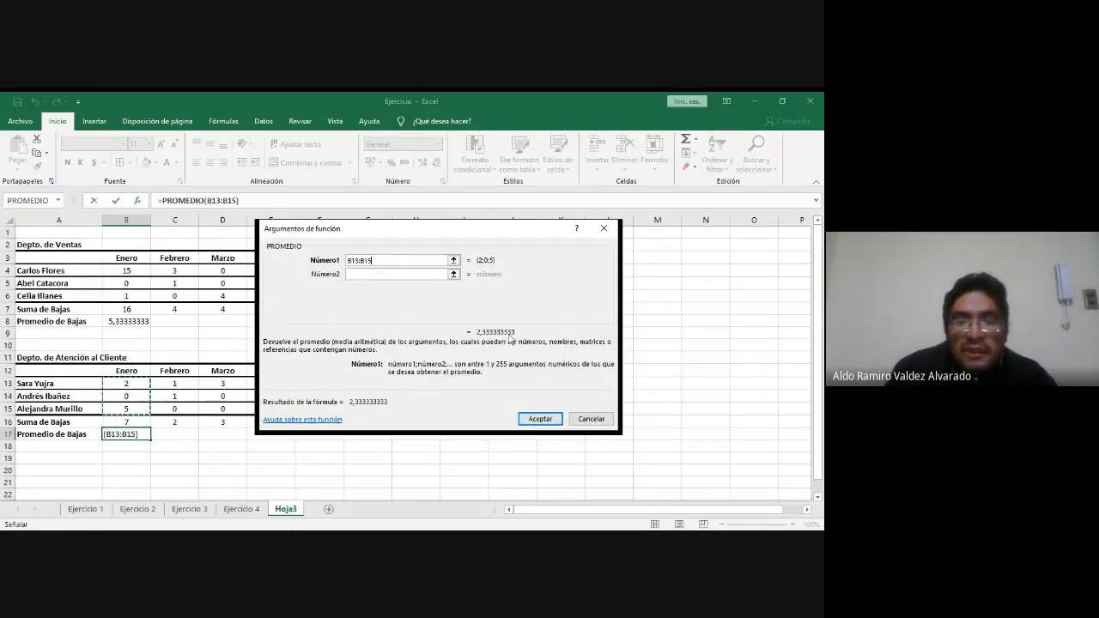
pyautogui.click(531, 417)
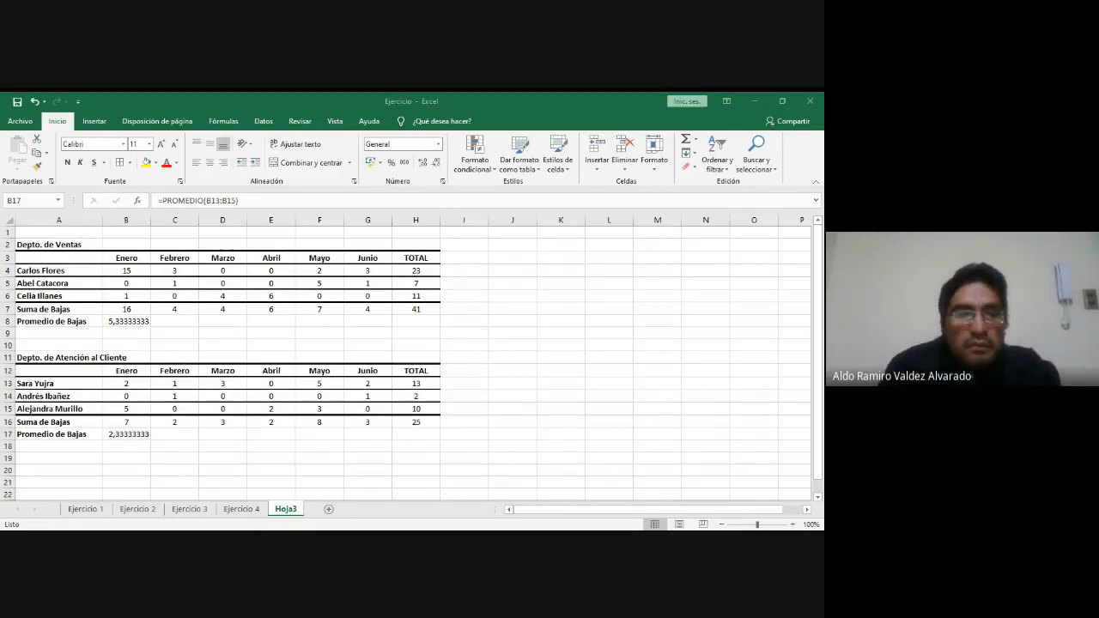
# - Fill the B8 average formula across the Depto. de Ventas Promedio de Bajas row through the TOTAL column, H8
pyautogui.click(140, 321)
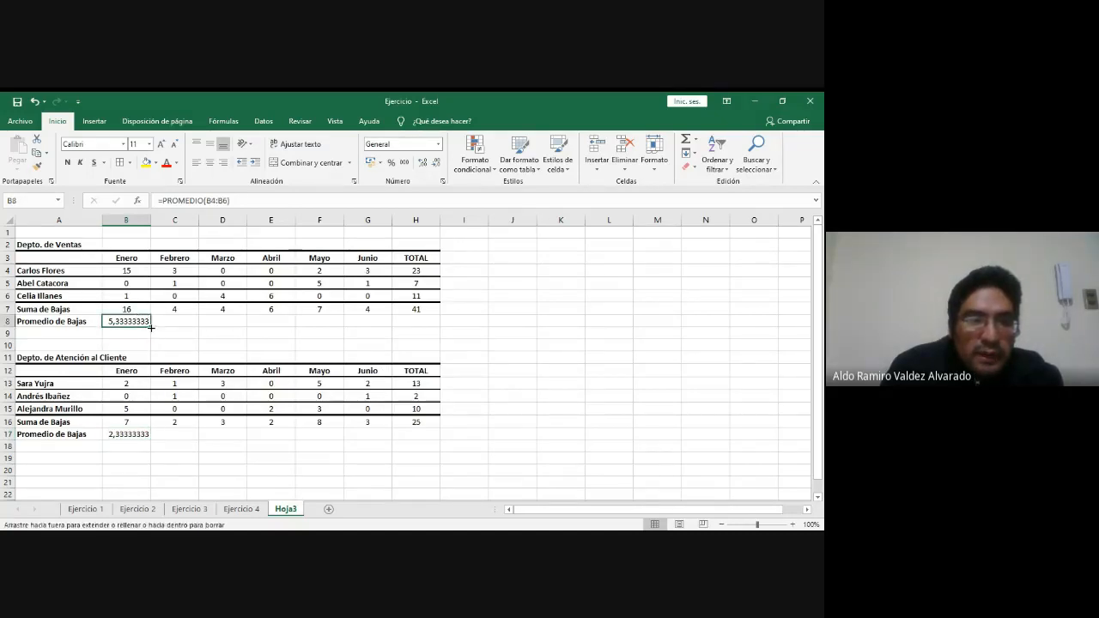
pyautogui.moveTo(150, 328); pyautogui.dragTo(417, 327)
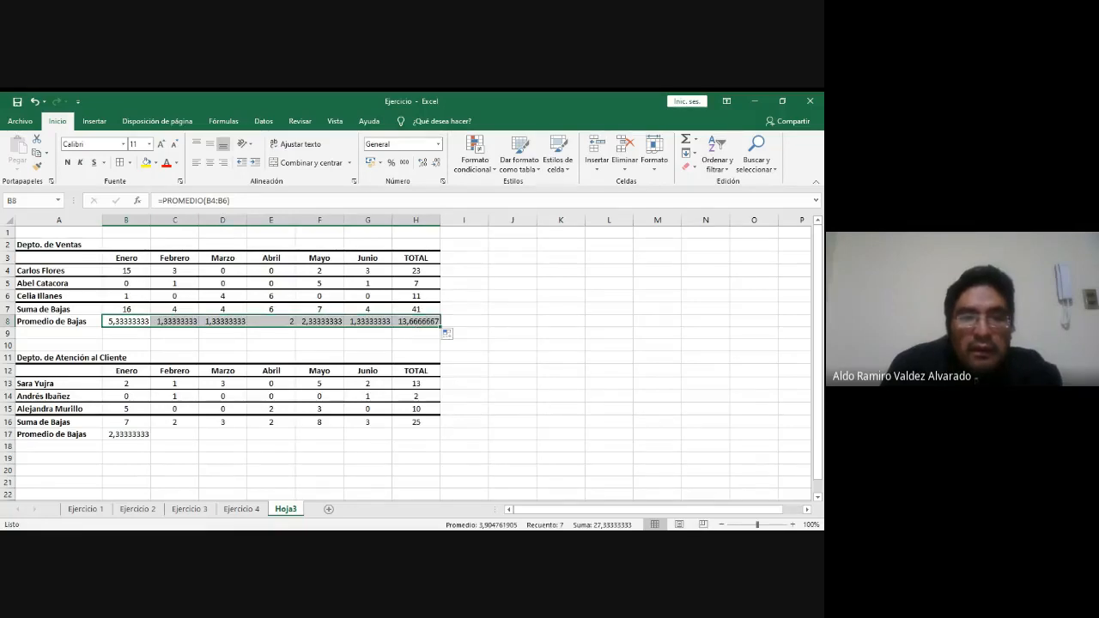
pyautogui.hotkey('alt', 'Tab')
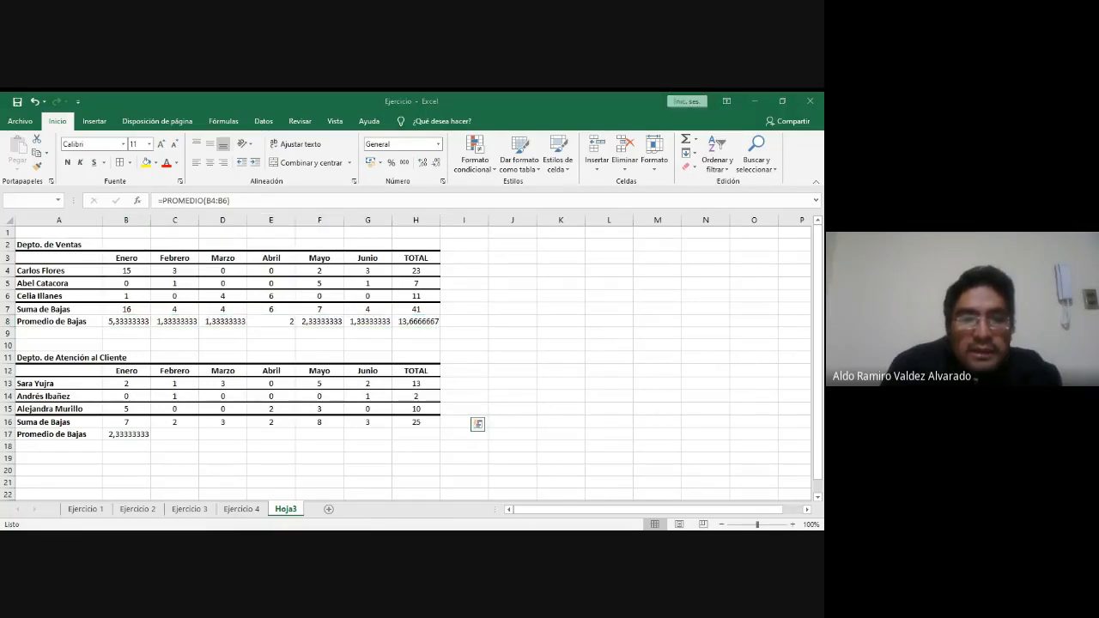
pyautogui.hotkey('alt', 'Tab')
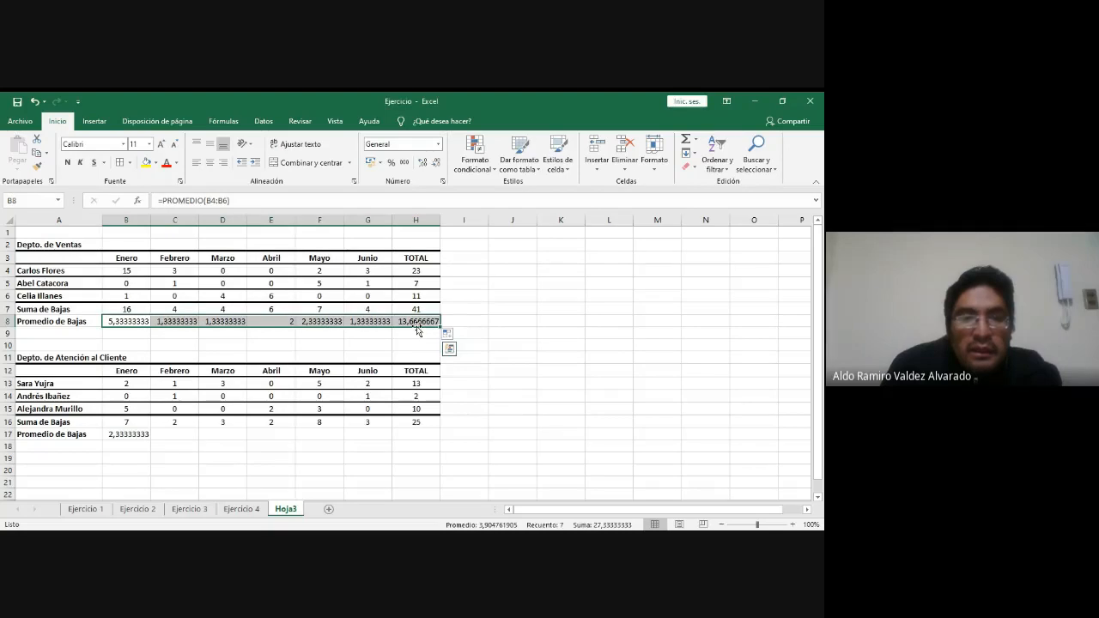
pyautogui.hotkey('alt', 'Tab')
pyautogui.hotkey('alt', 'Tab')
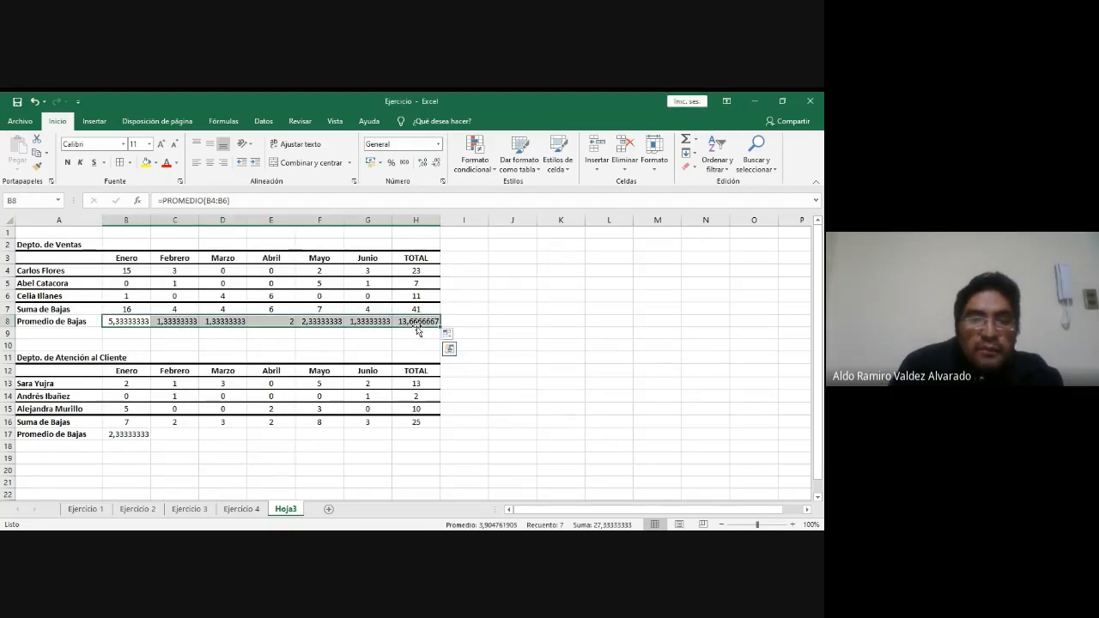
# - Fill the B17 average formula across the Depto. de Atención al Cliente Promedio de Bajas row through the TOTAL column, H17
pyautogui.scroll(-1, 189, 397)
pyautogui.click(146, 397)
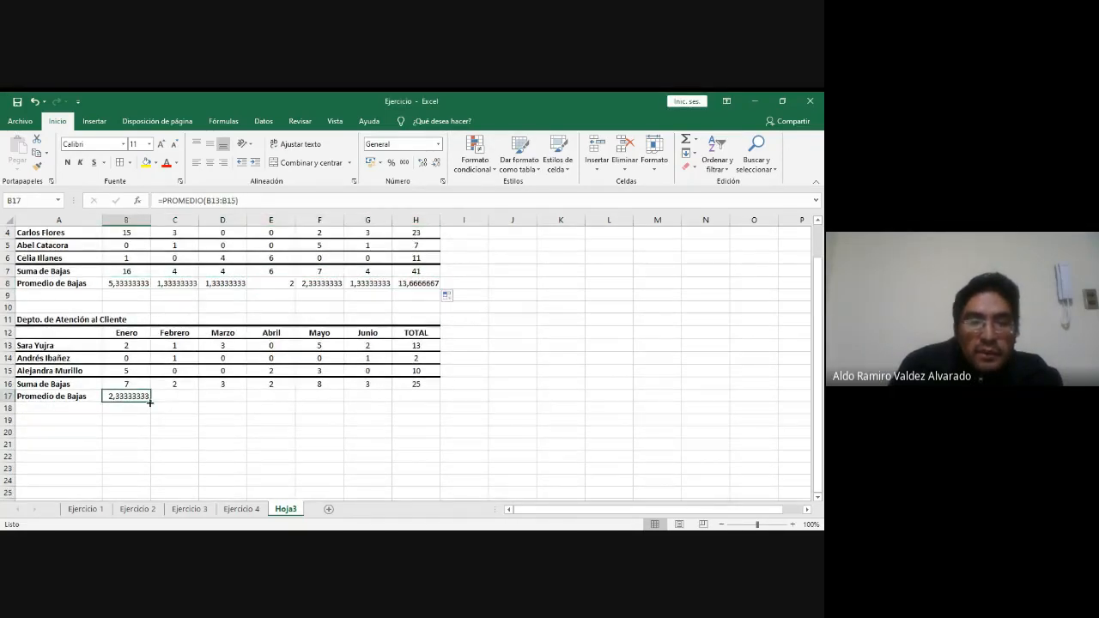
pyautogui.moveTo(150, 401); pyautogui.dragTo(417, 401)
pyautogui.hotkey('alt', 'Tab')
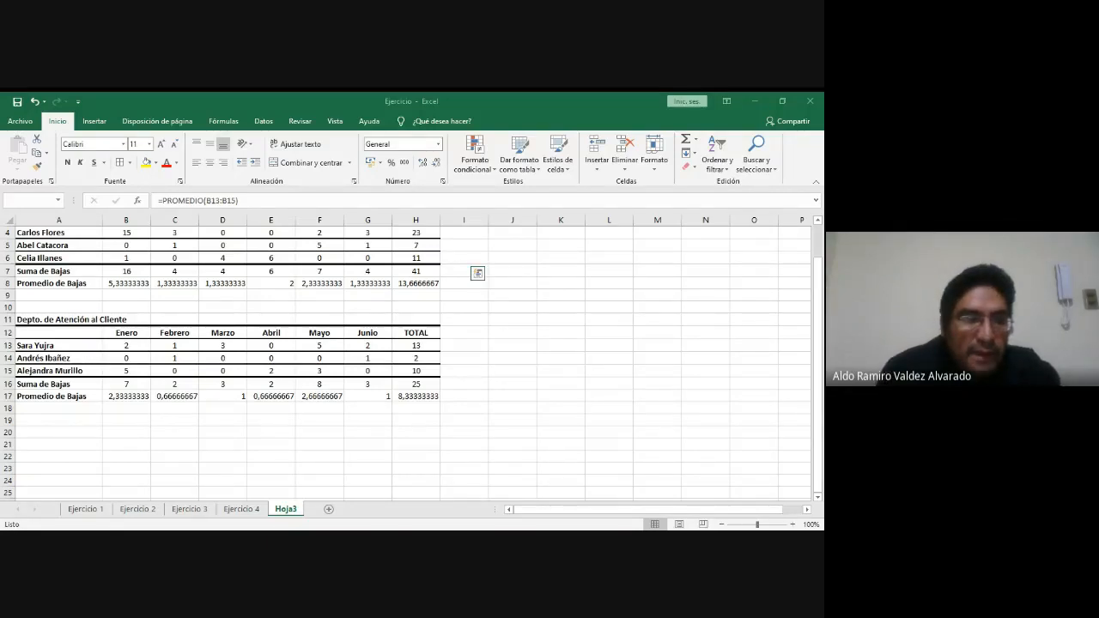
# - Add the row label "TOTAL BAJAS SEMESTRE" in A20 below the Depto. de Atención al Cliente table
pyautogui.click(309, 459)
pyautogui.click(30, 432)
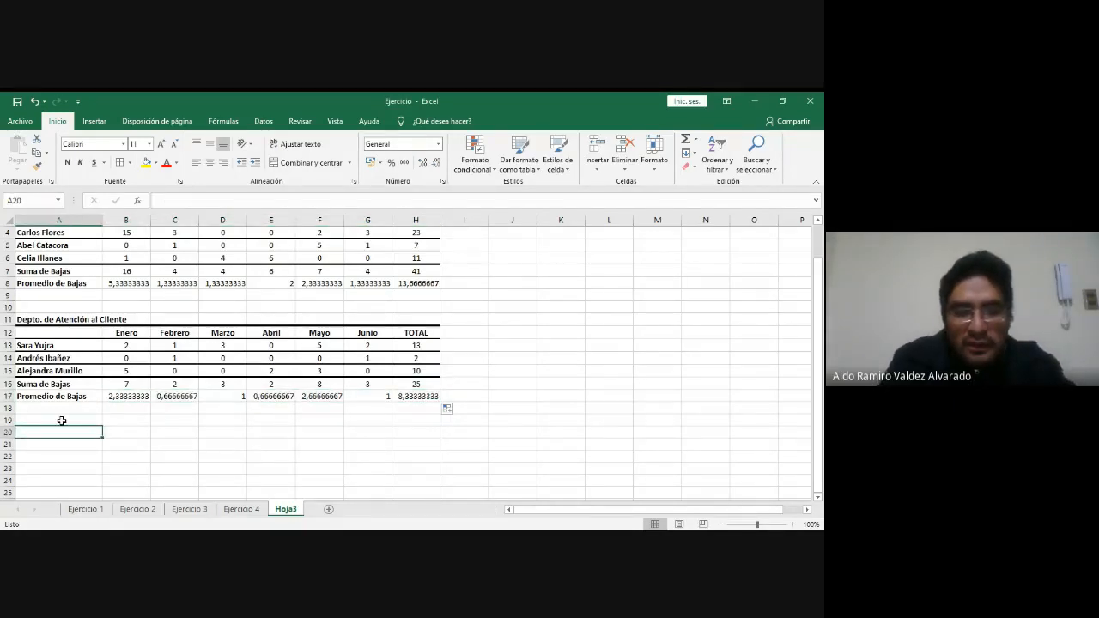
pyautogui.write('TOT')
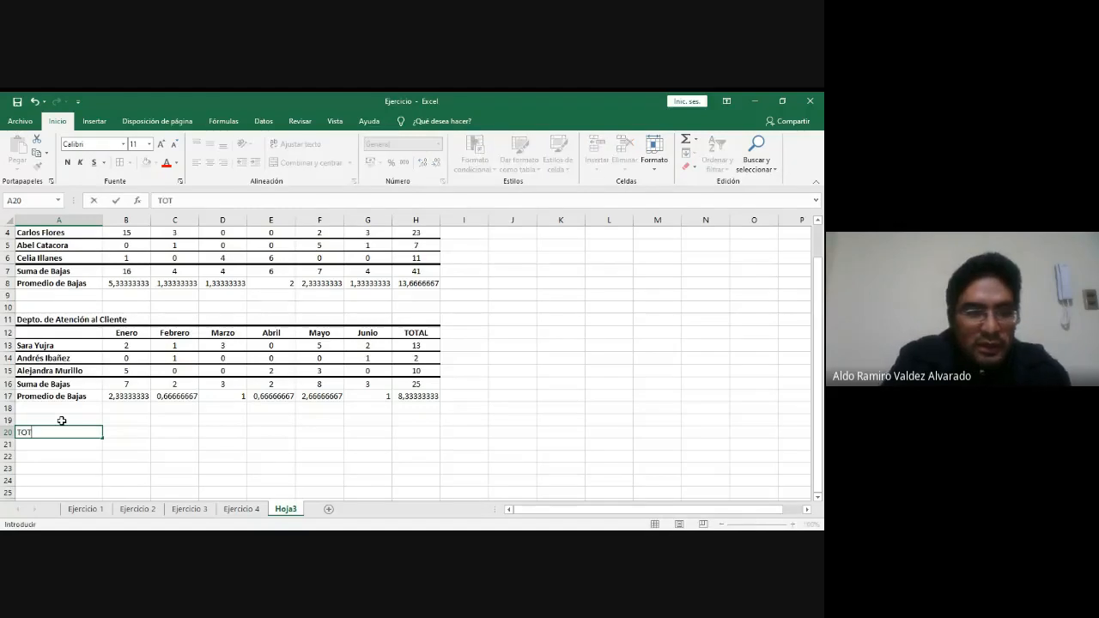
pyautogui.write('AL')
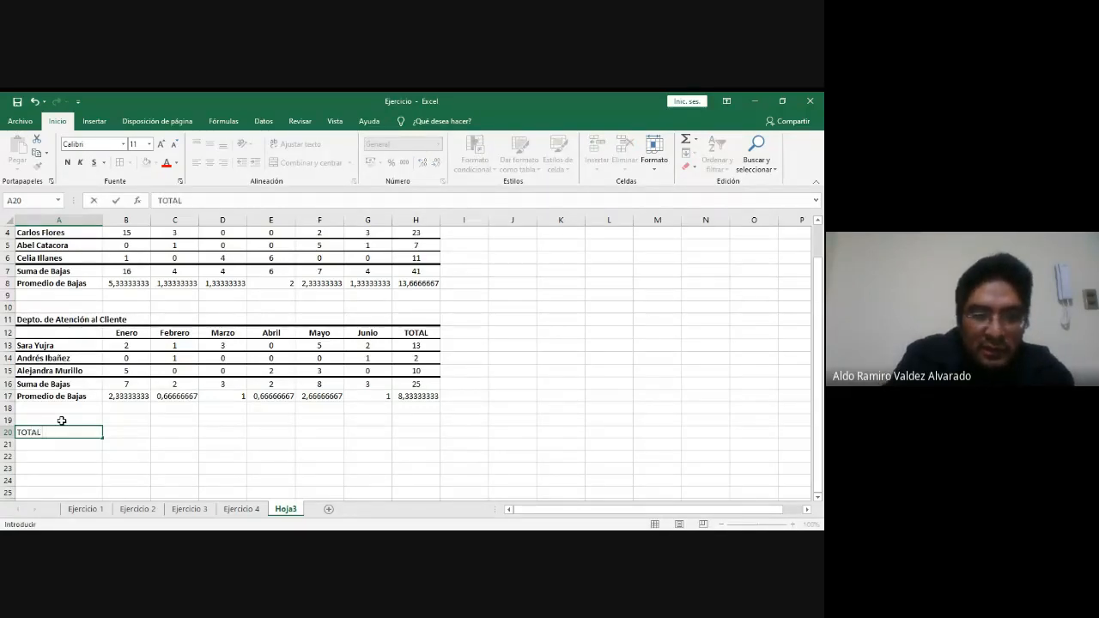
pyautogui.write(' BAJAS SEMES')
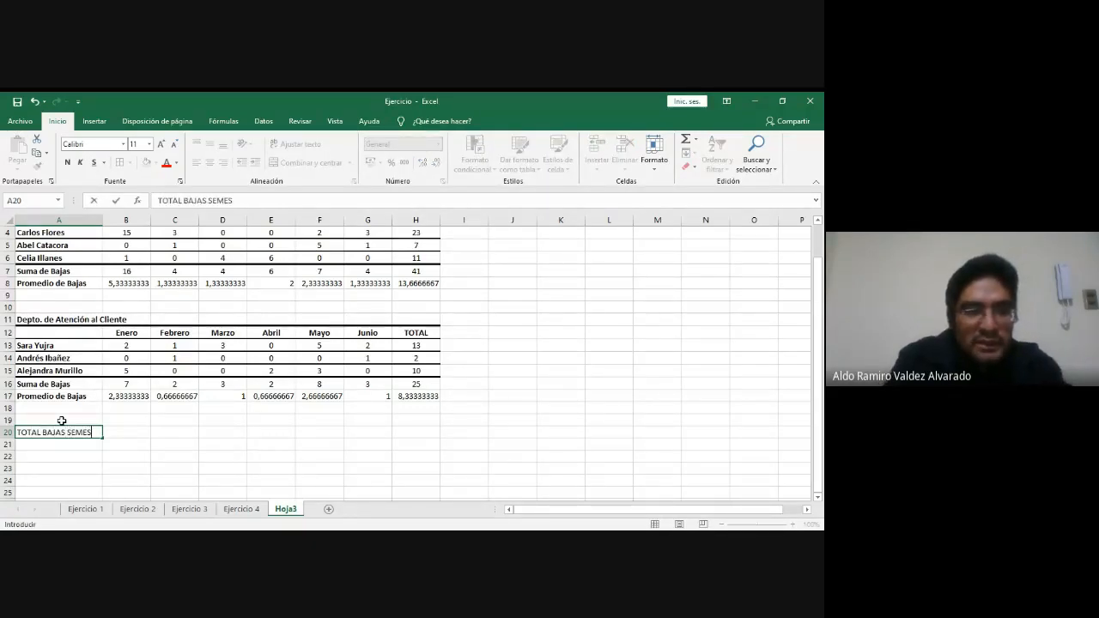
pyautogui.write('TRE')
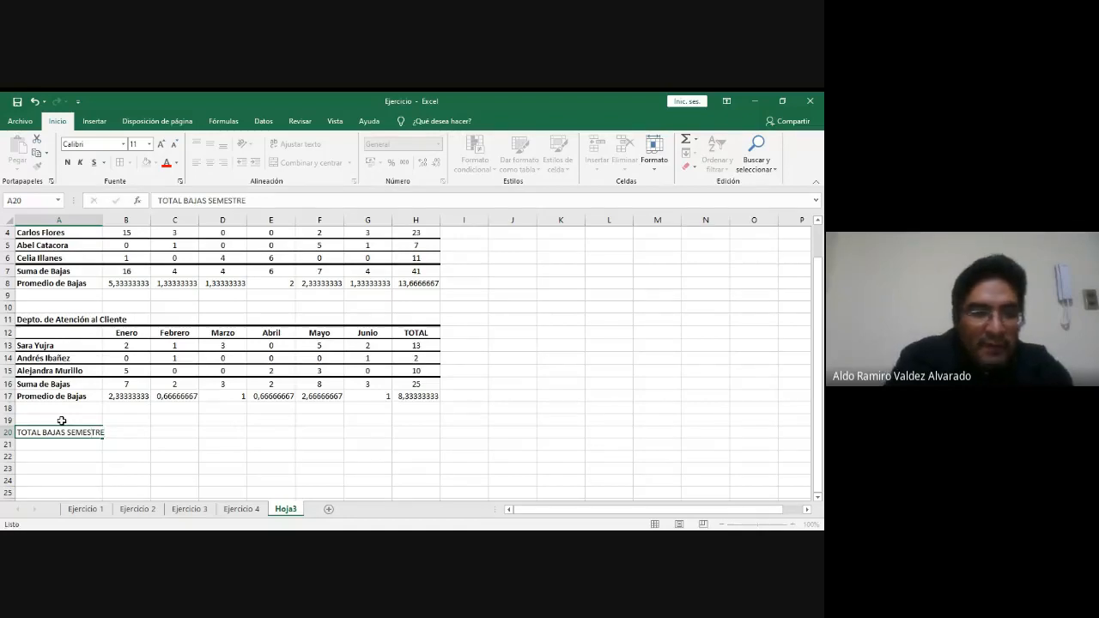
pyautogui.press('Return')
# - Add the row label "PROMEDIO BAJAS SEMESTRE" in A21 and widen column A to fit it
pyautogui.hotkey('alt', 'Tab')
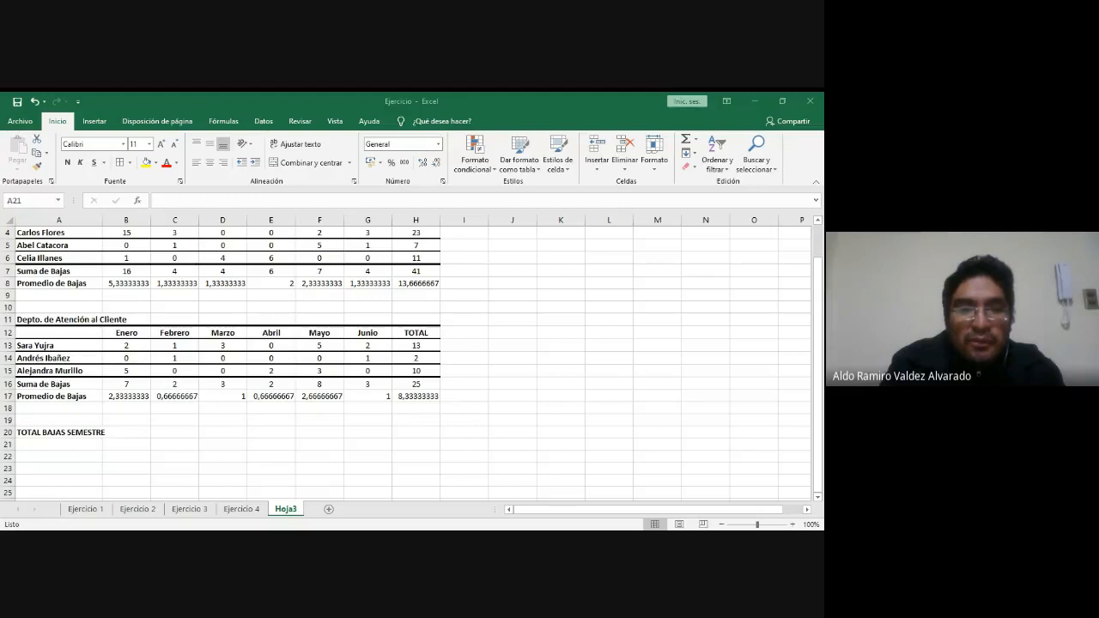
pyautogui.hotkey('alt', 'Tab')
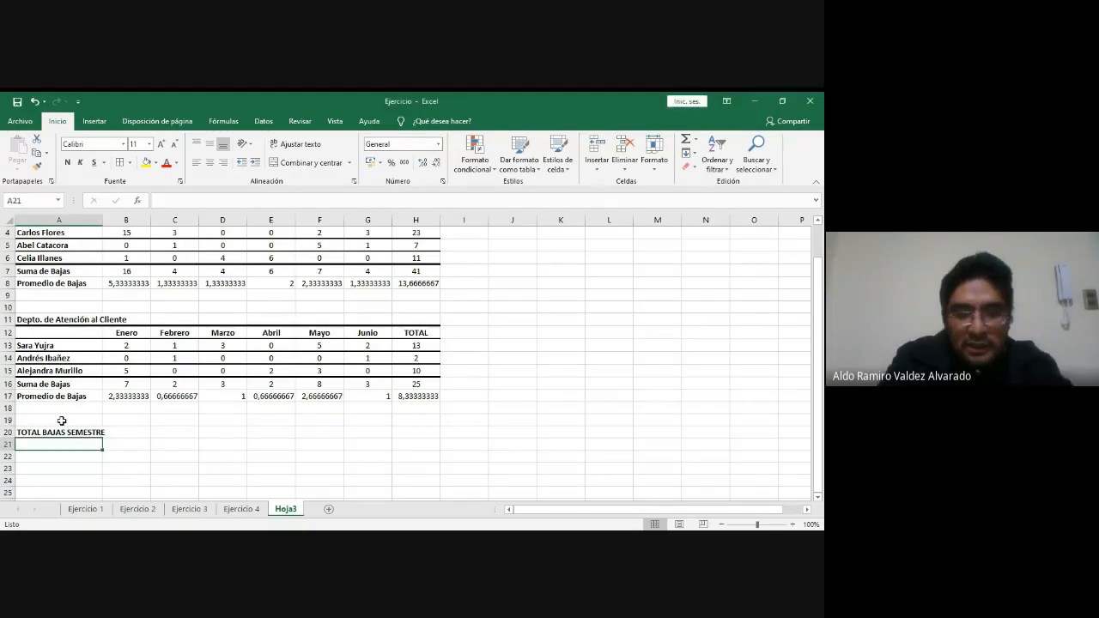
pyautogui.write('PROMEDIO')
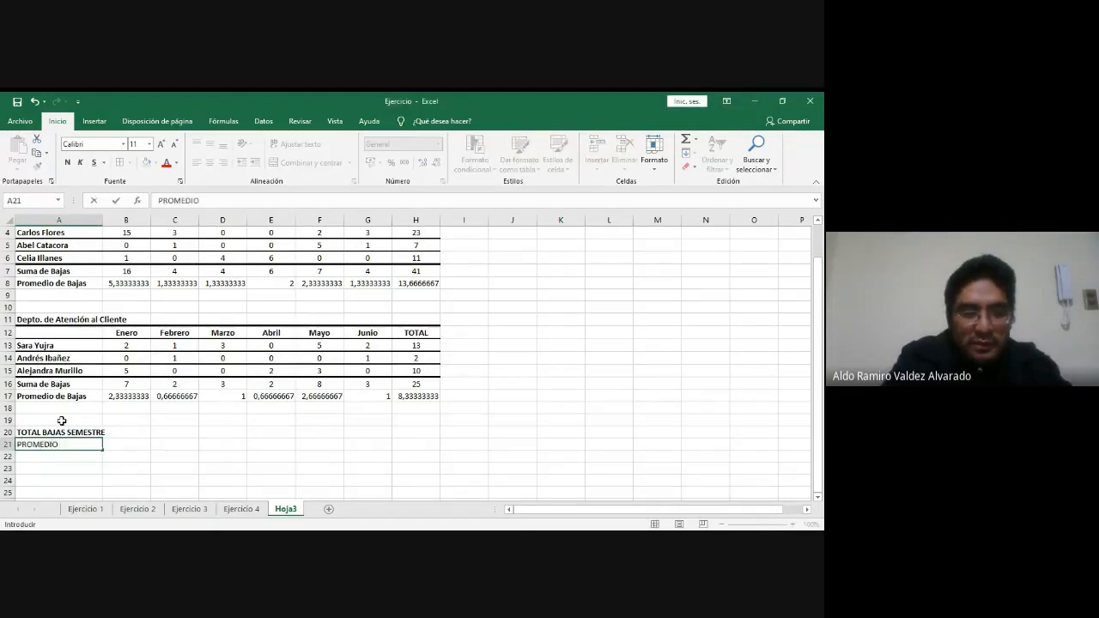
pyautogui.write(' BAJ')
pyautogui.press('BackSpace')
pyautogui.press('BackSpace')
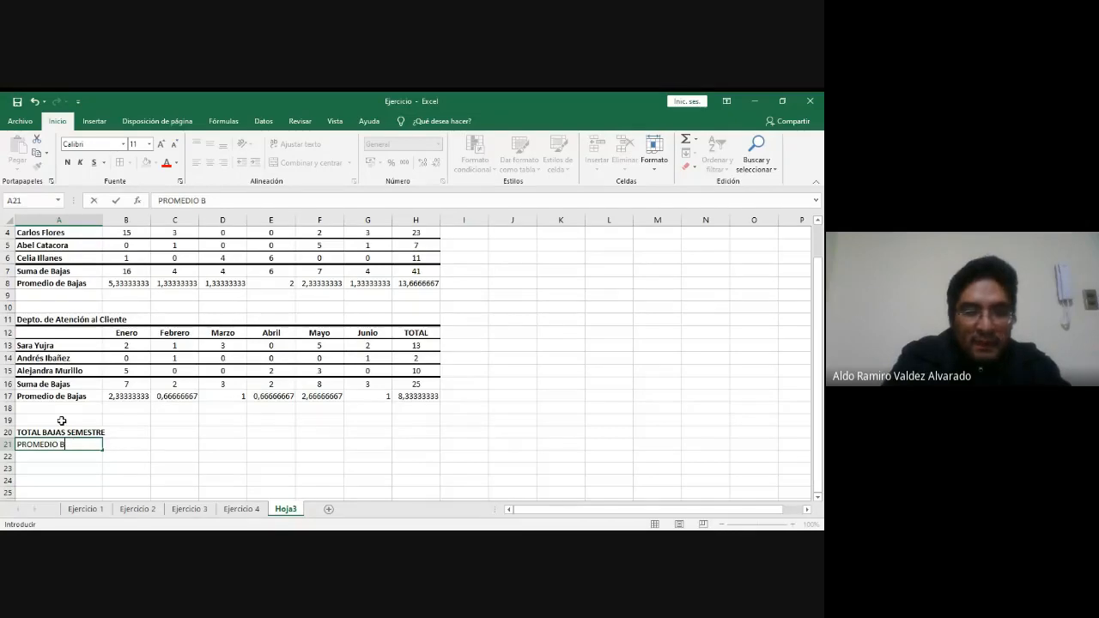
pyautogui.write('AJAS SE')
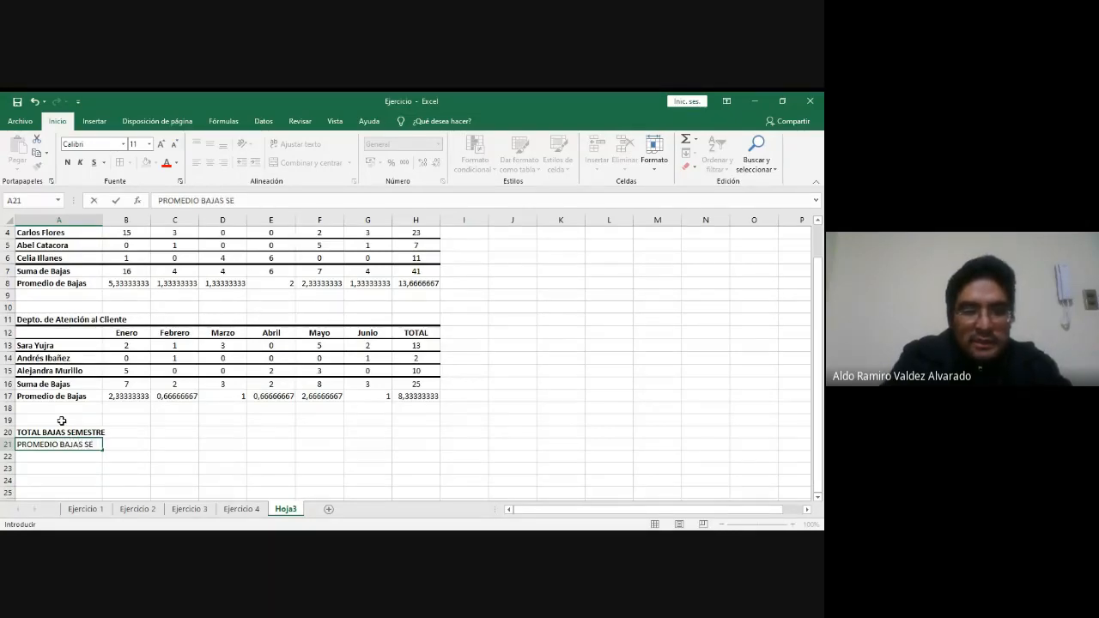
pyautogui.write('MESTRE')
pyautogui.press('Return')
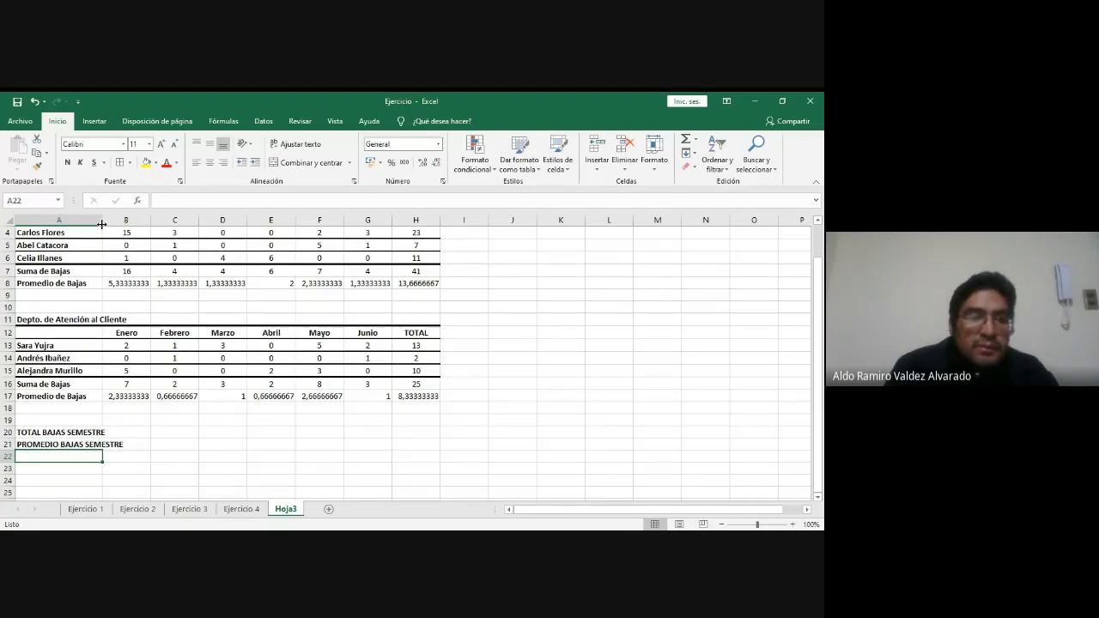
pyautogui.moveTo(102, 220); pyautogui.dragTo(134, 219)
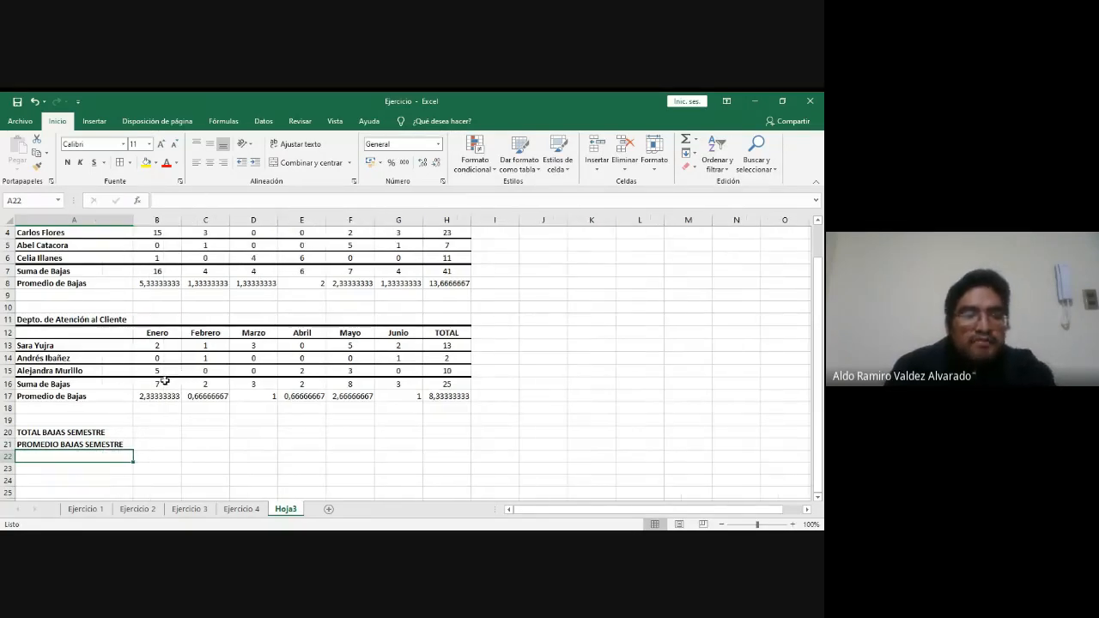
# - Use AutoSum in B20 to add the Enero Suma de Bajas cells of both departments with =SUMA(B7;B16)
pyautogui.hotkey('alt', 'Tab')
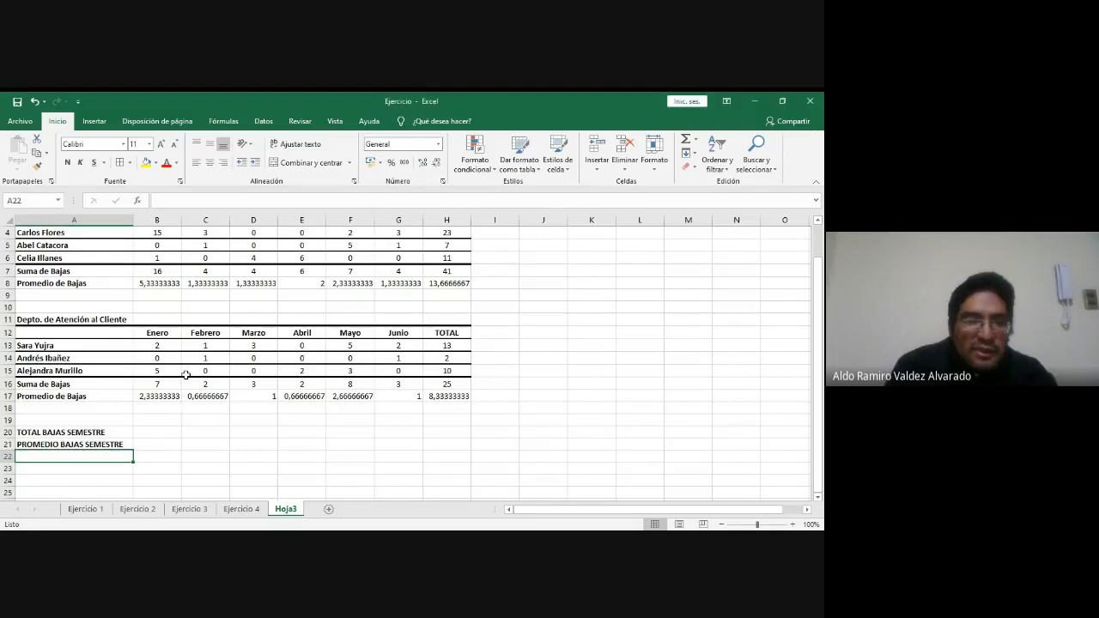
pyautogui.click(152, 432)
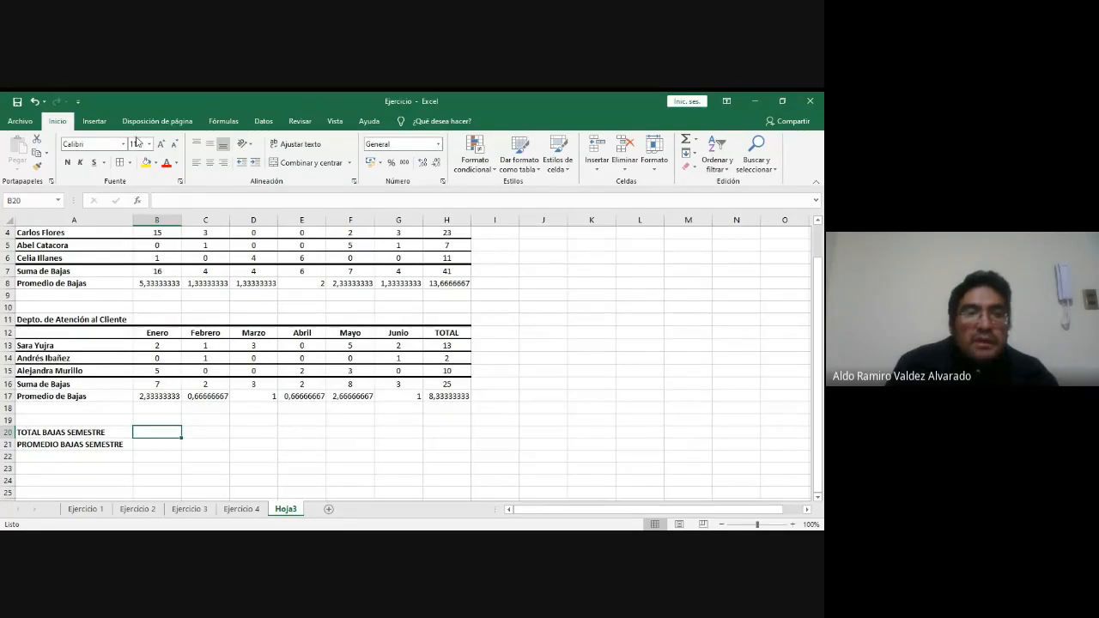
pyautogui.click(235, 126)
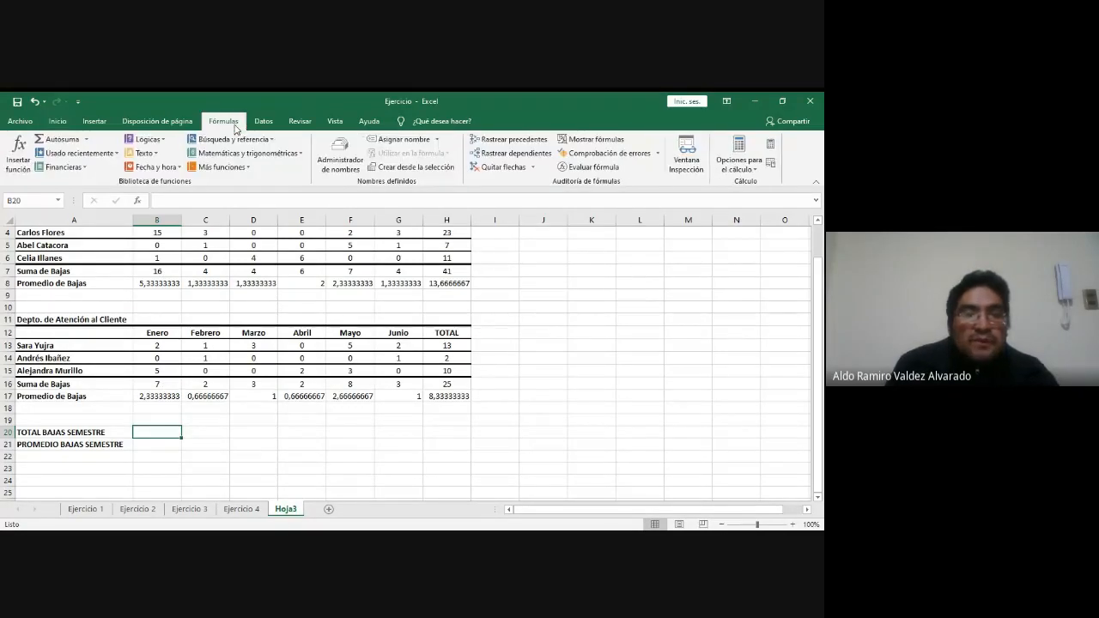
pyautogui.click(59, 141)
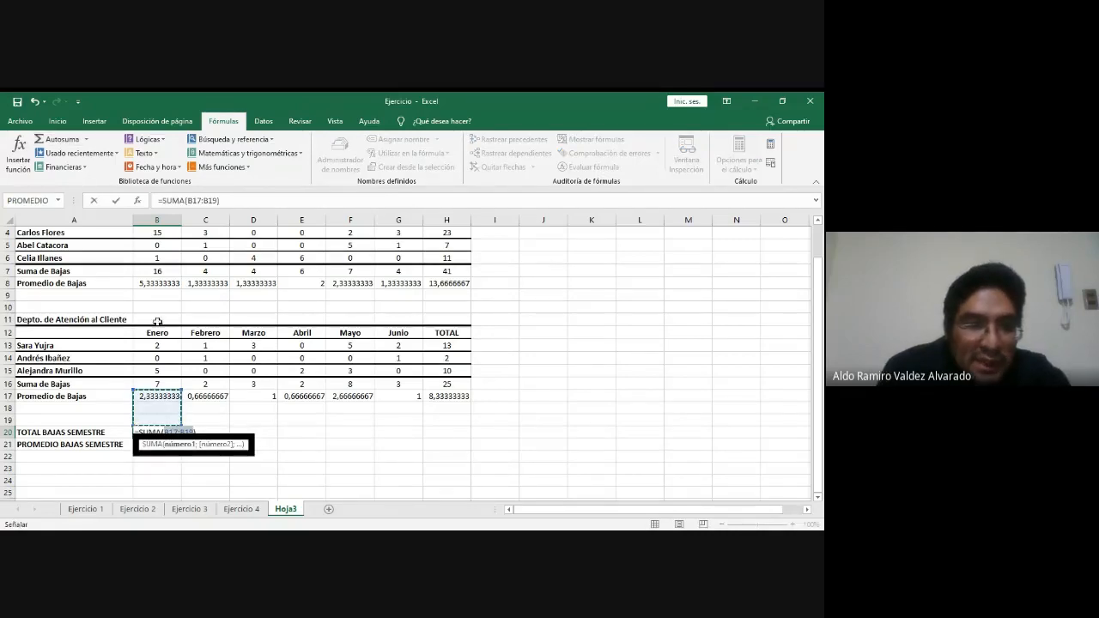
pyautogui.click(159, 271)
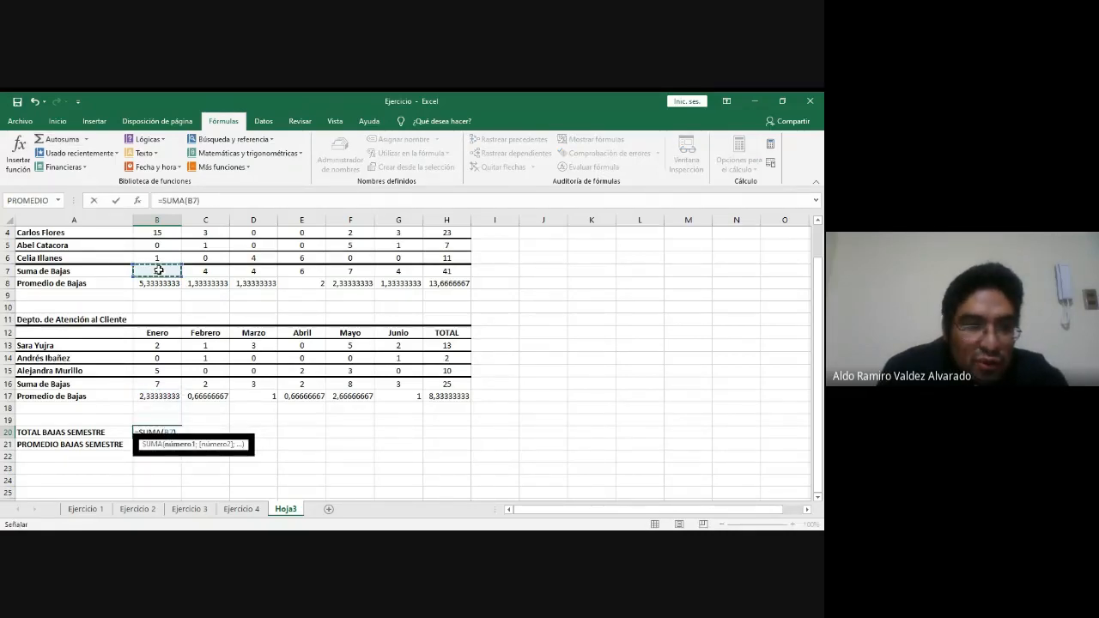
pyautogui.keyDown('ctrl'); pyautogui.click(157, 384); pyautogui.keyUp('ctrl')
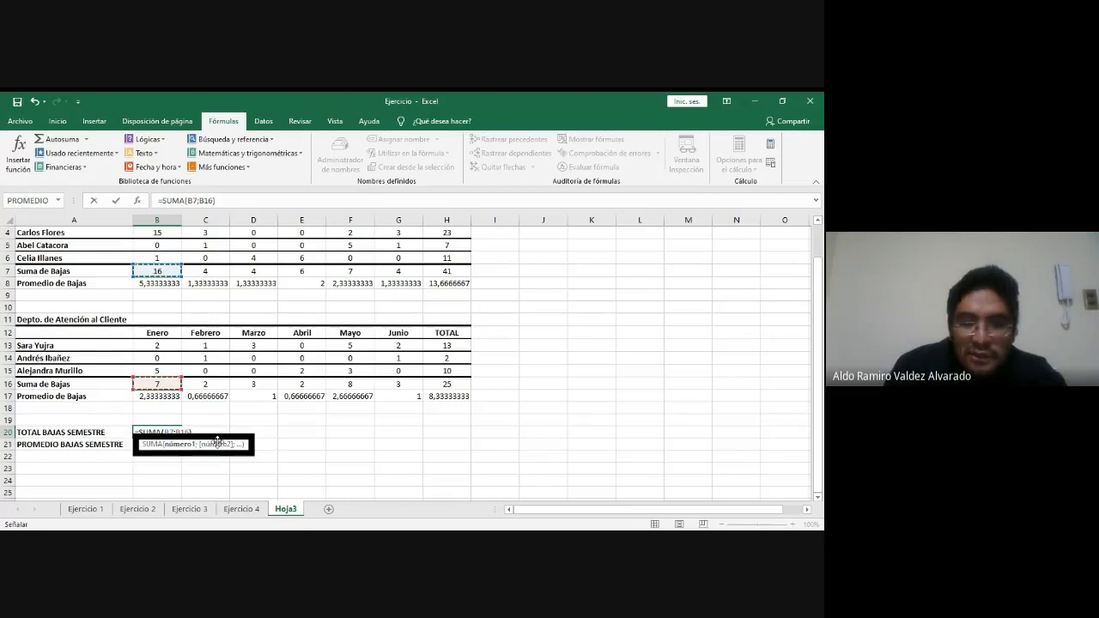
pyautogui.press('Return')
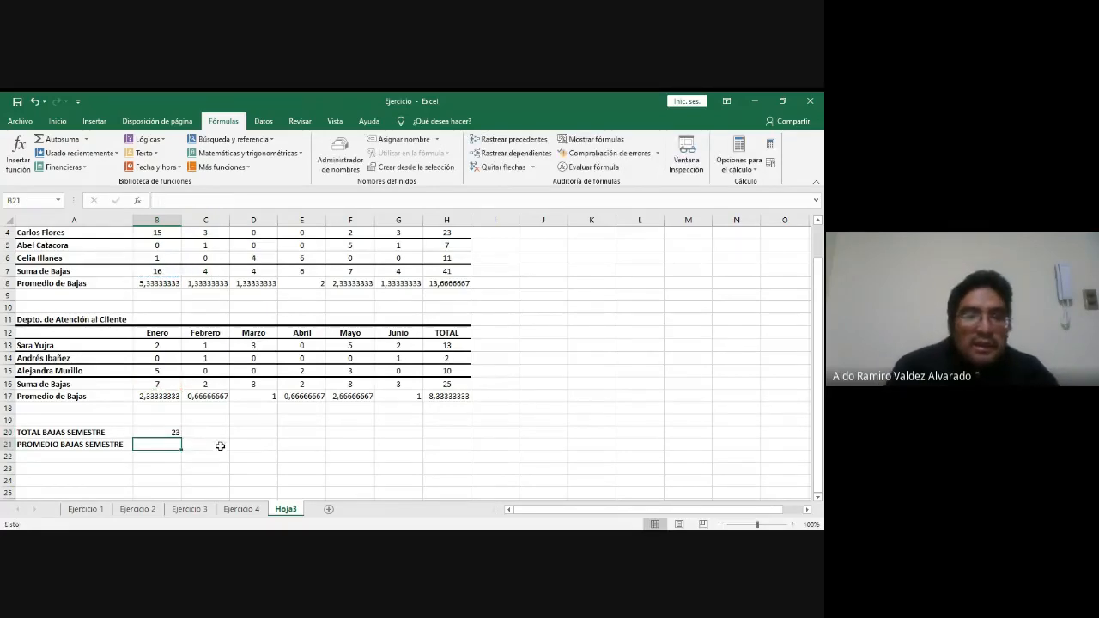
pyautogui.click(173, 431)
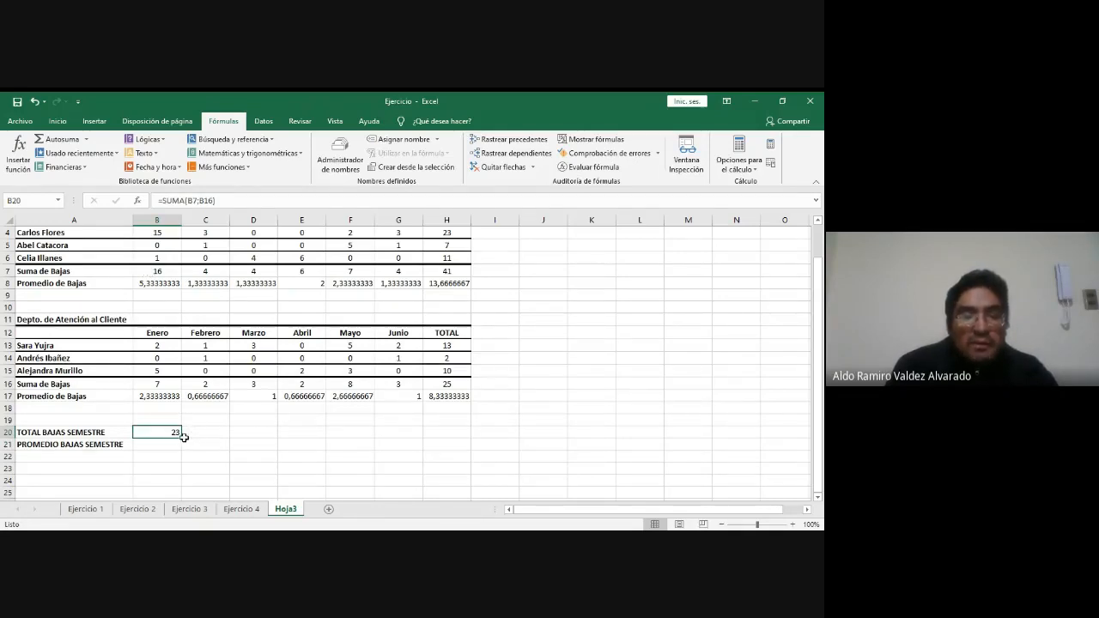
# - Fill the B20 sum formula across the TOTAL BAJAS SEMESTRE row through the TOTAL column, H20
pyautogui.moveTo(185, 437); pyautogui.dragTo(449, 432)
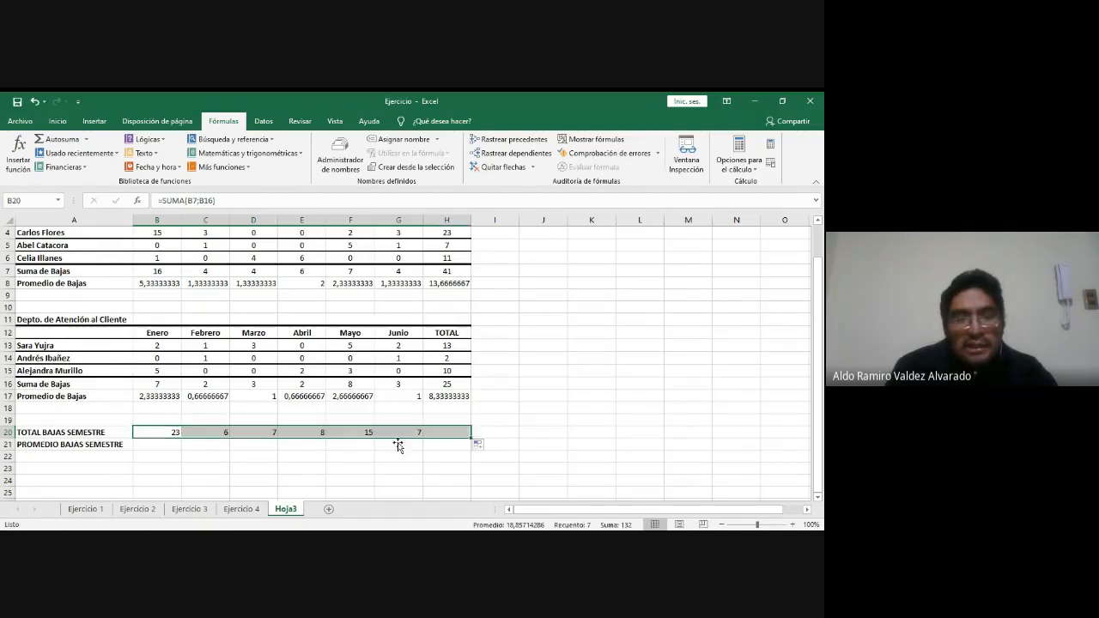
pyautogui.hotkey('alt', 'Tab')
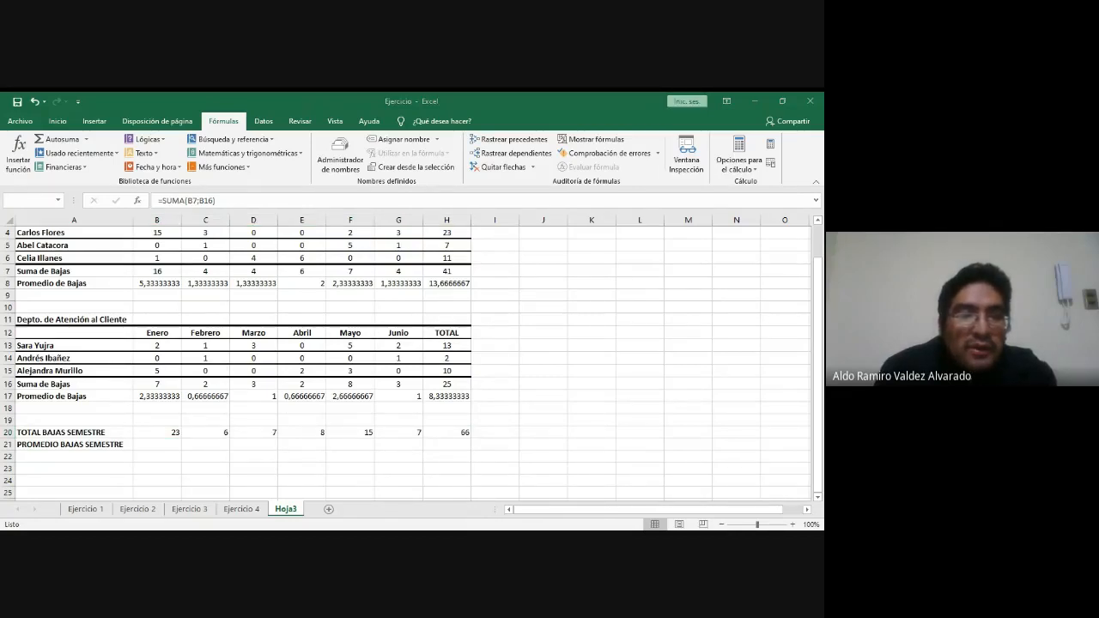
pyautogui.press('alt')
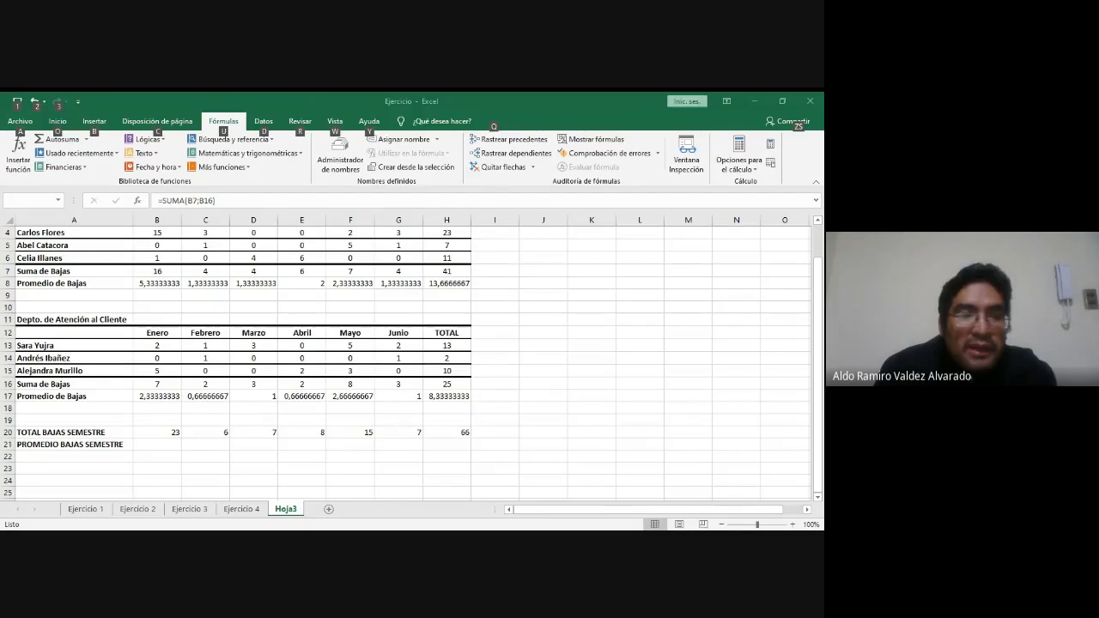
pyautogui.hotkey('alt', 'Tab')
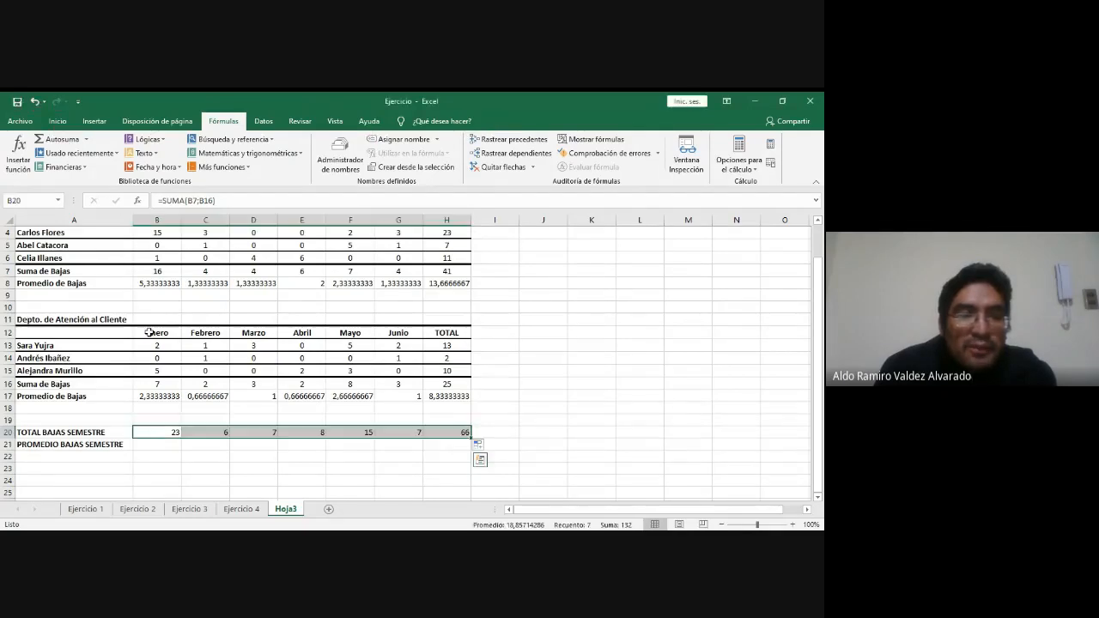
pyautogui.hotkey('alt', 'Tab')
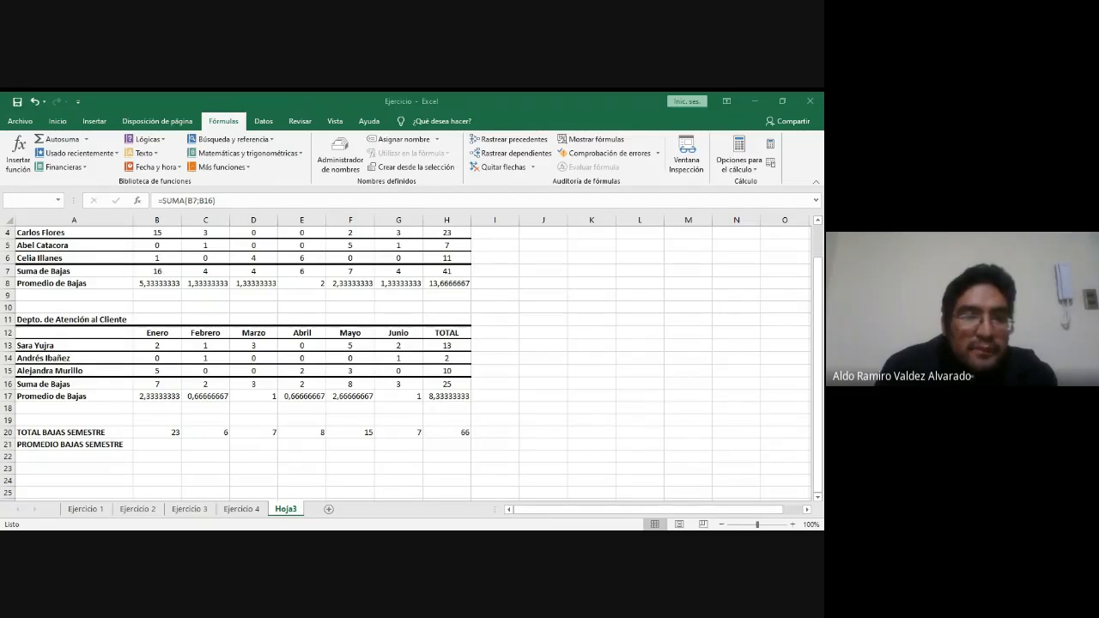
pyautogui.hotkey('alt', 'Tab')
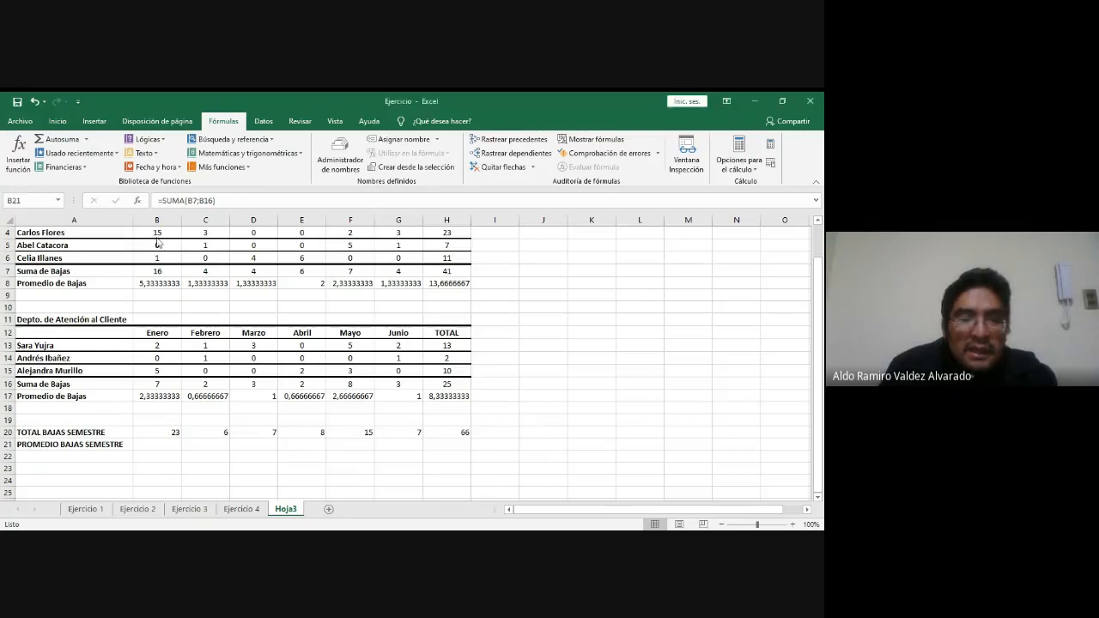
# - Use AutoSum's Promedio in B21 to average the Enero Suma de Bajas cells of both departments with =PROMEDIO(B7;B16)
pyautogui.click(155, 443)
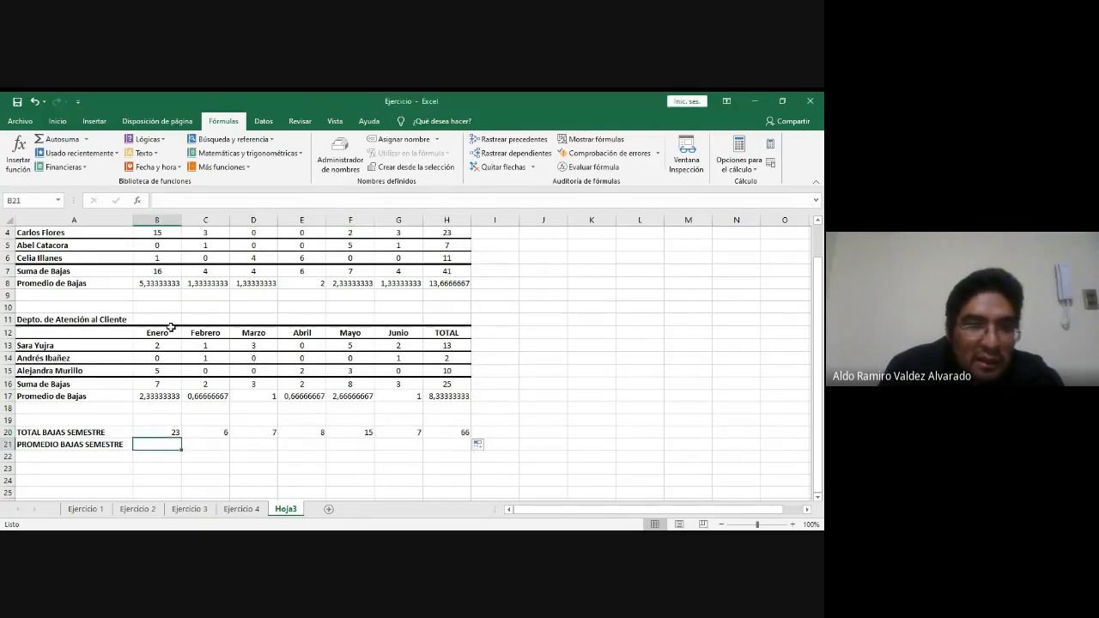
pyautogui.click(90, 144)
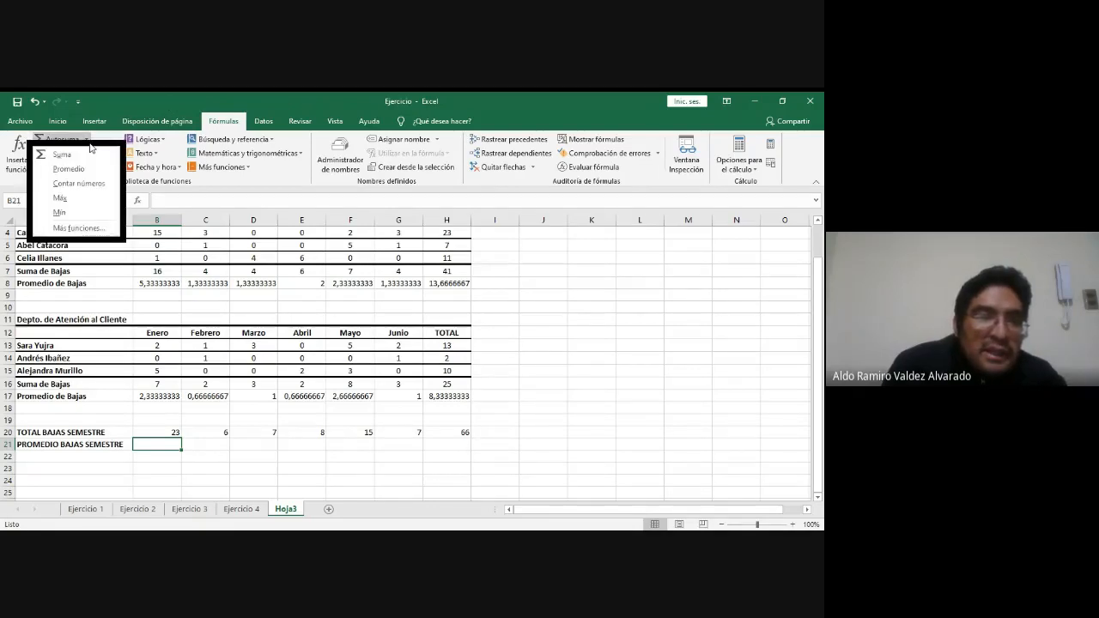
pyautogui.click(79, 170)
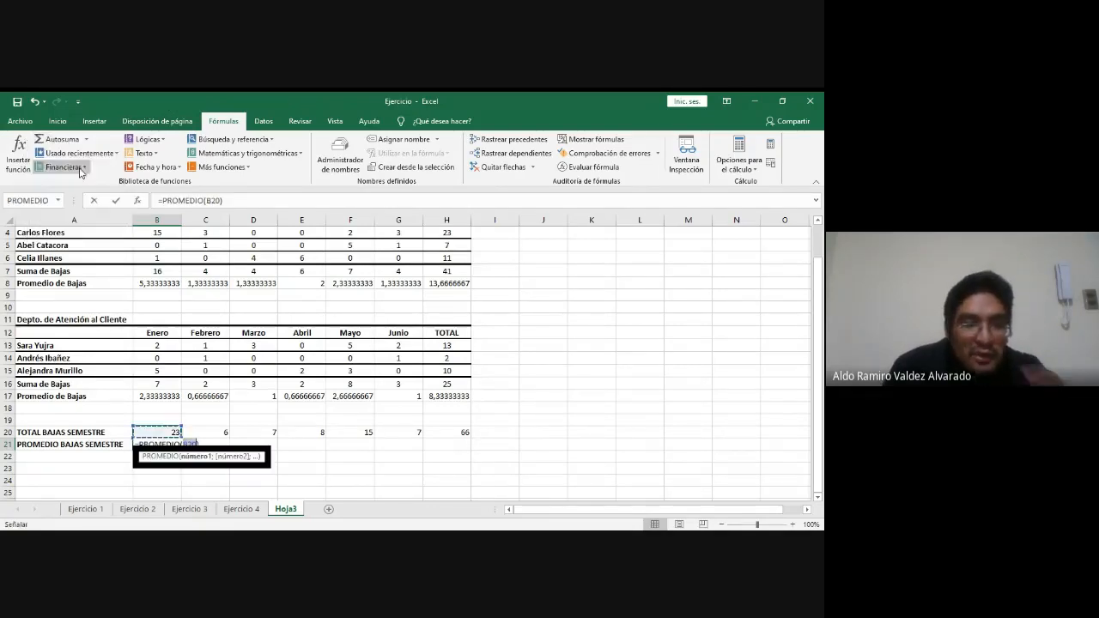
pyautogui.click(161, 272)
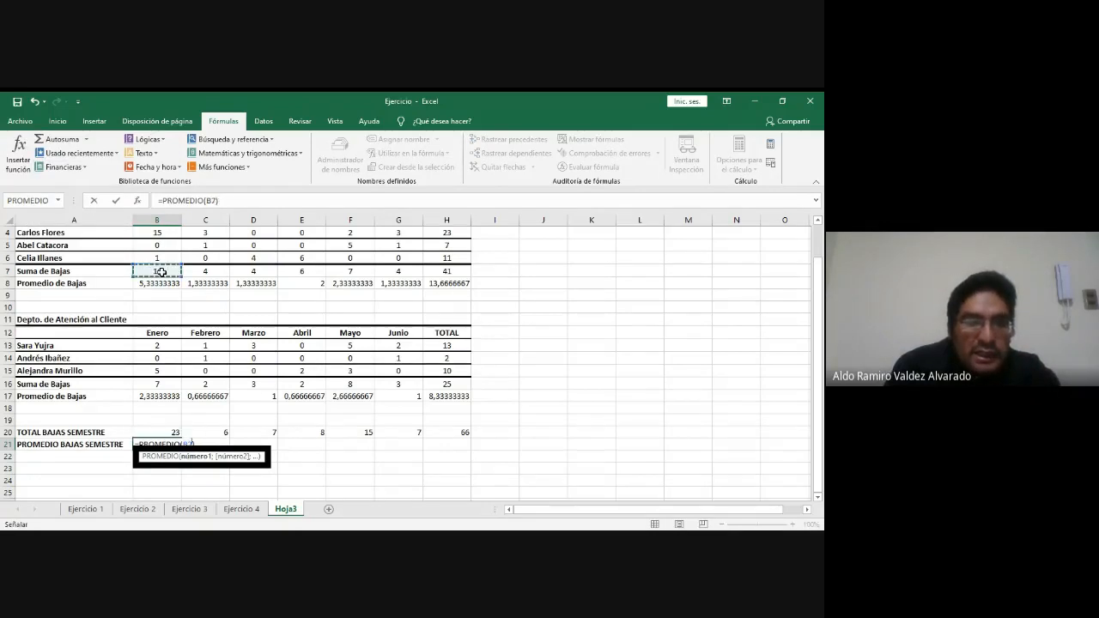
pyautogui.keyDown('ctrl'); pyautogui.click(156, 383); pyautogui.keyUp('ctrl')
pyautogui.press('Return')
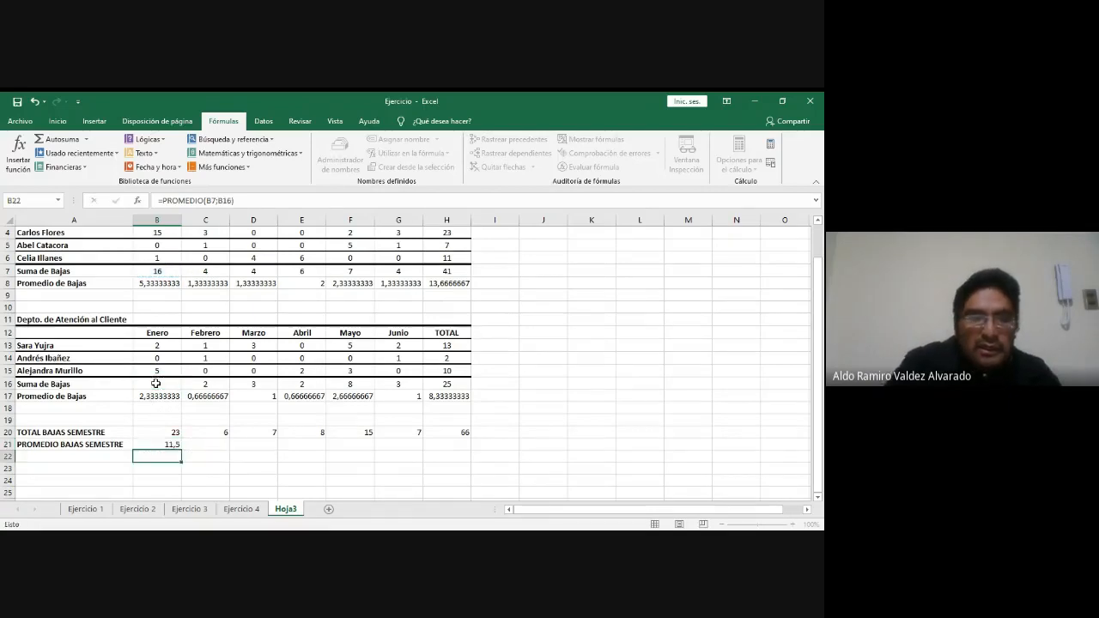
# - Fill the B21 average formula across the PROMEDIO BAJAS SEMESTRE row through the TOTAL column, H21
pyautogui.hotkey('alt', 'Tab')
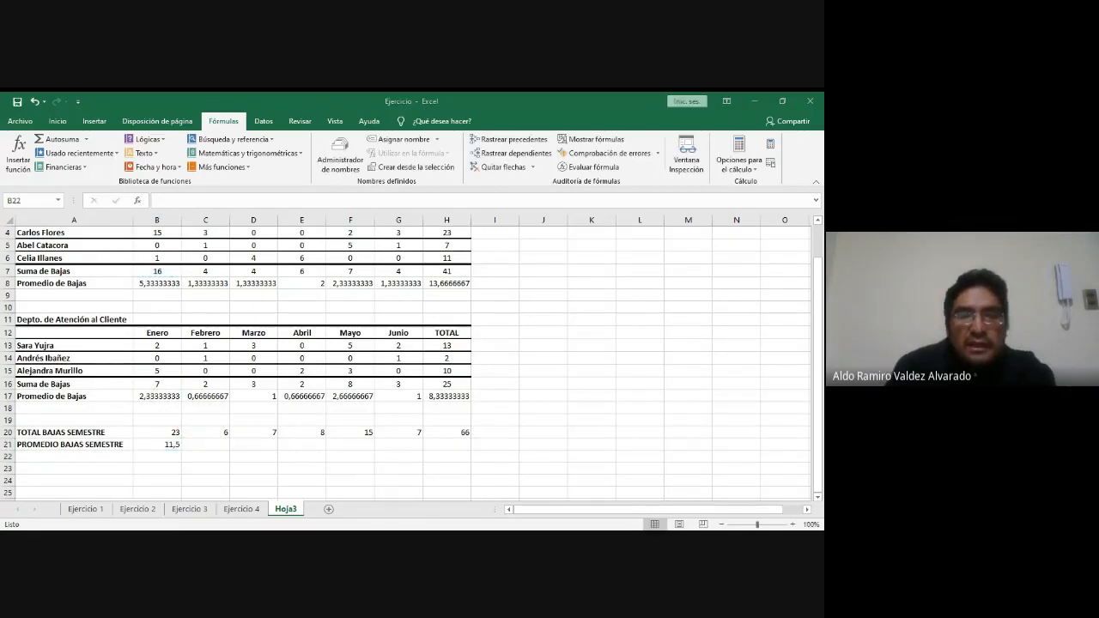
pyautogui.hotkey('alt', 'Tab')
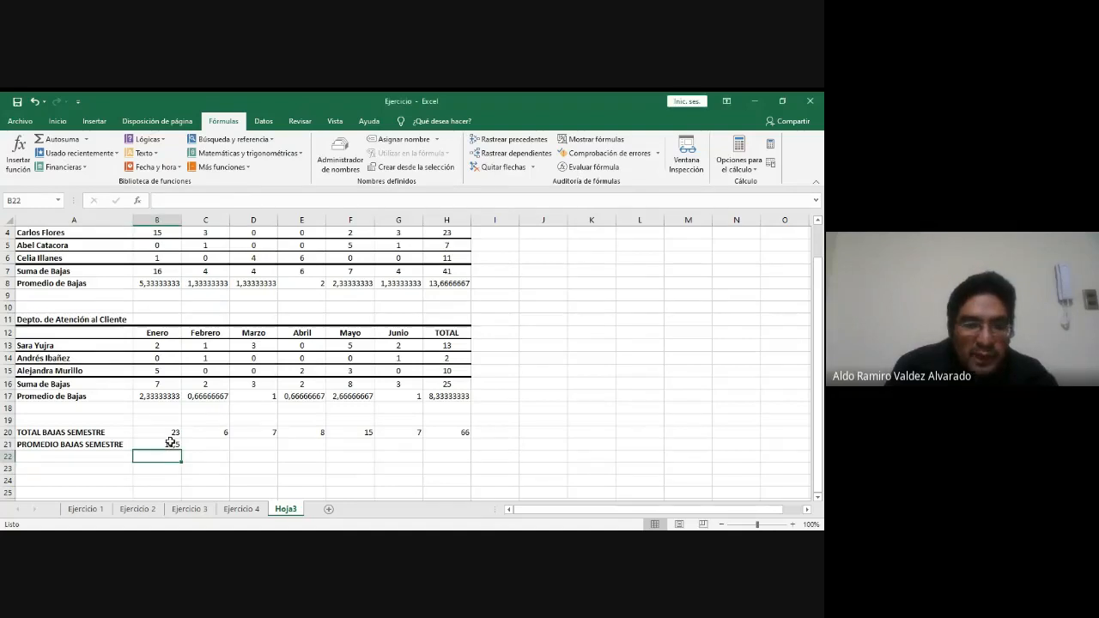
pyautogui.click(170, 443)
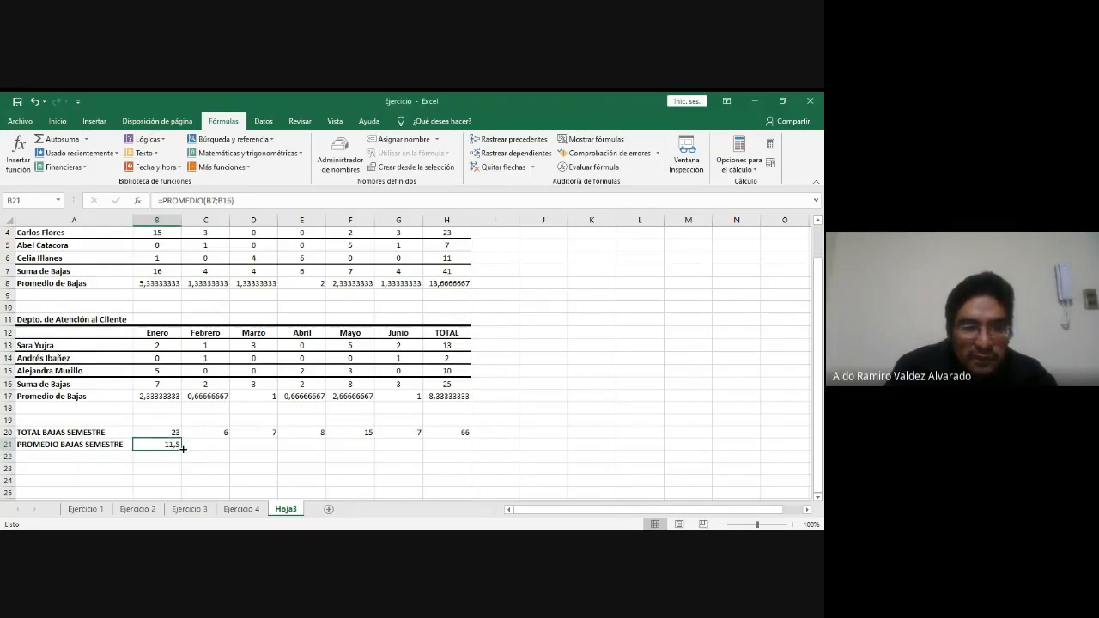
pyautogui.moveTo(183, 448); pyautogui.dragTo(457, 443)
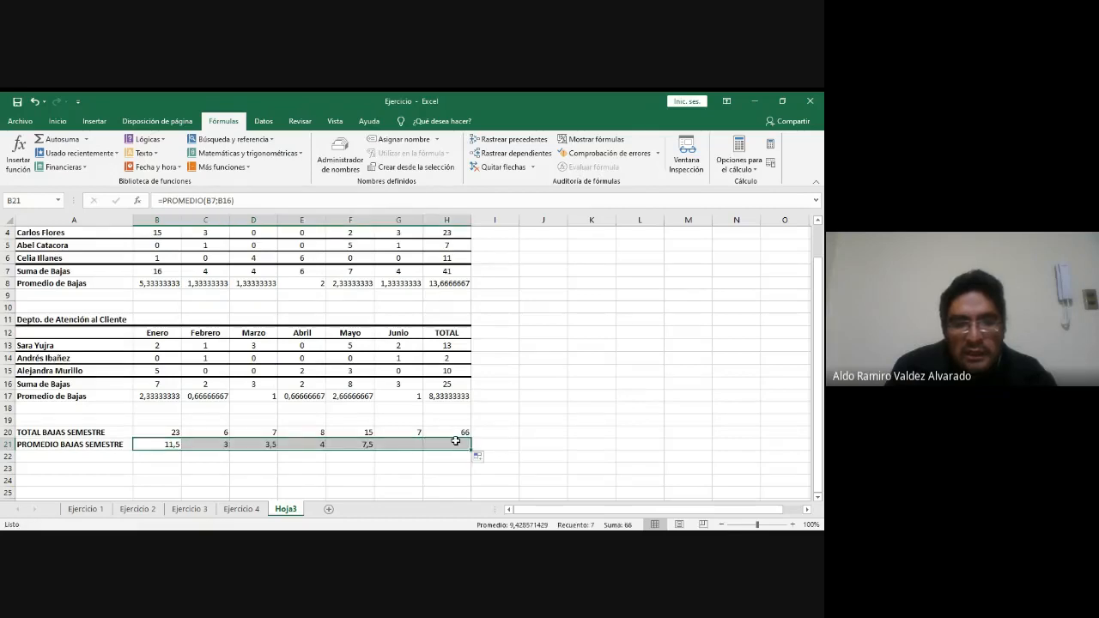
# - Rename the Hoja3 sheet as "Ejercicio 5"
pyautogui.doubleClick(279, 508)
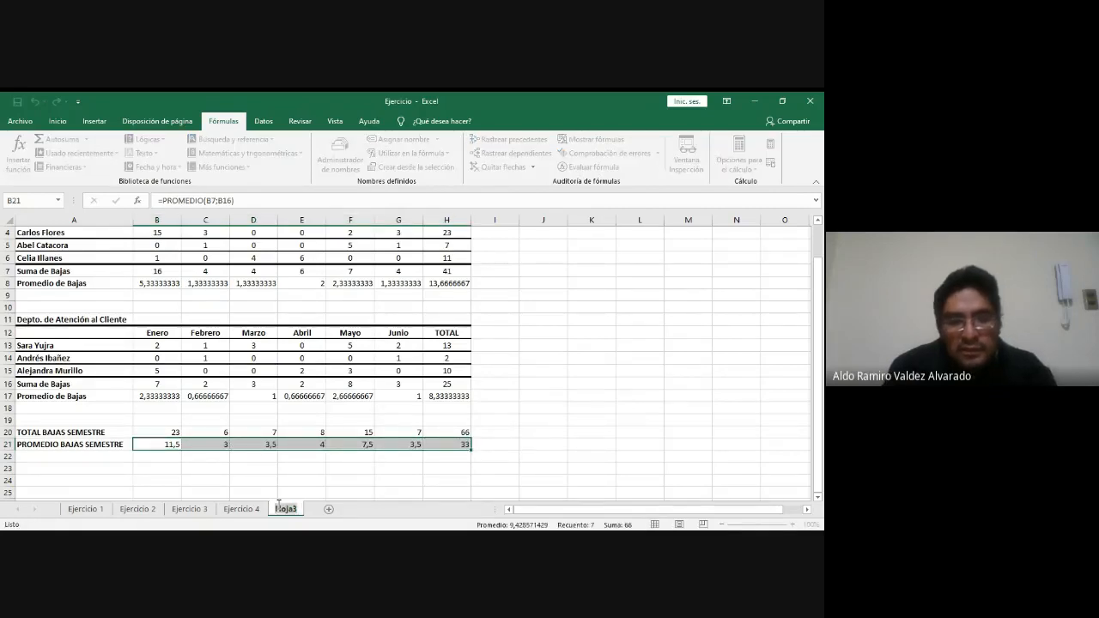
pyautogui.write('EJERCIC')
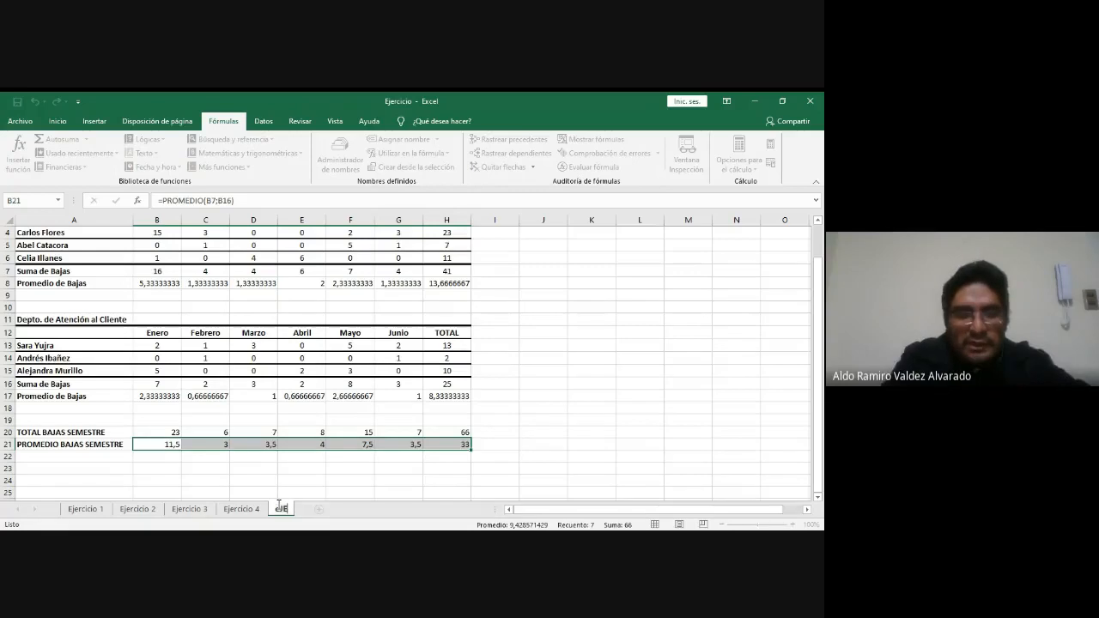
pyautogui.press('BackSpace')
pyautogui.press('BackSpace')
pyautogui.press('BackSpace')
pyautogui.press('BackSpace')
pyautogui.press('BackSpace')
pyautogui.press('BackSpace')
pyautogui.press('BackSpace')
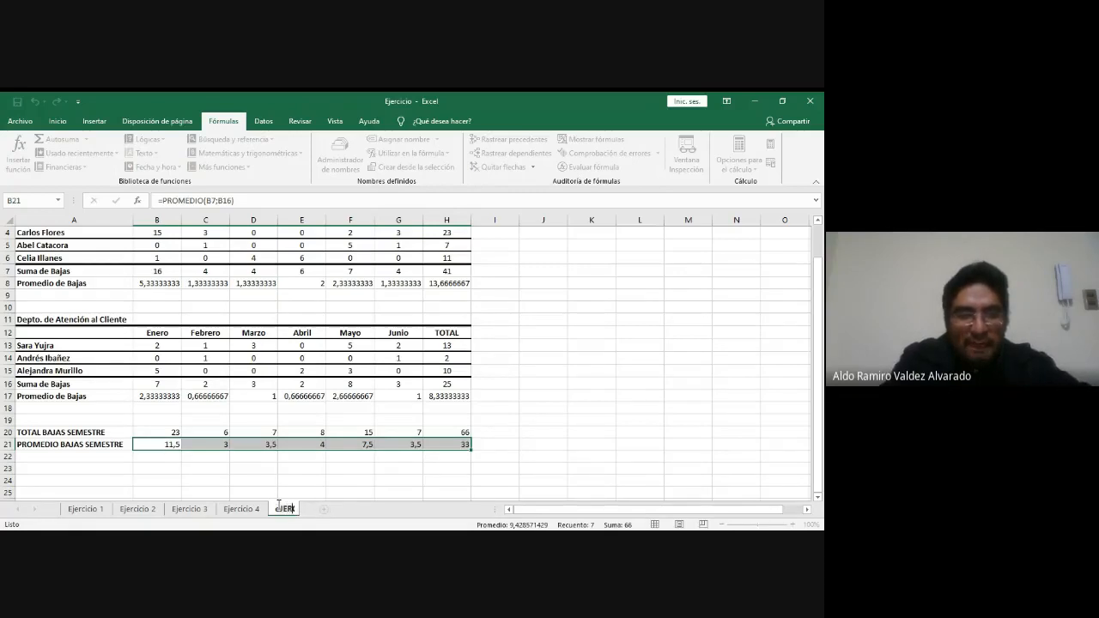
pyautogui.write('Ejercicoi')
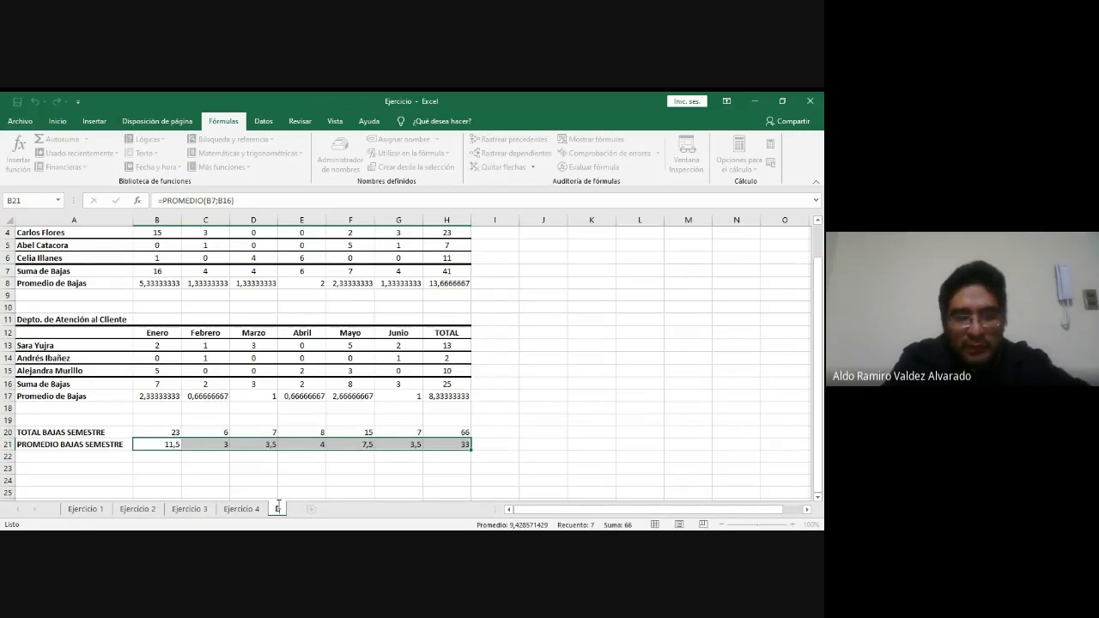
pyautogui.press('BackSpace')
pyautogui.press('BackSpace')
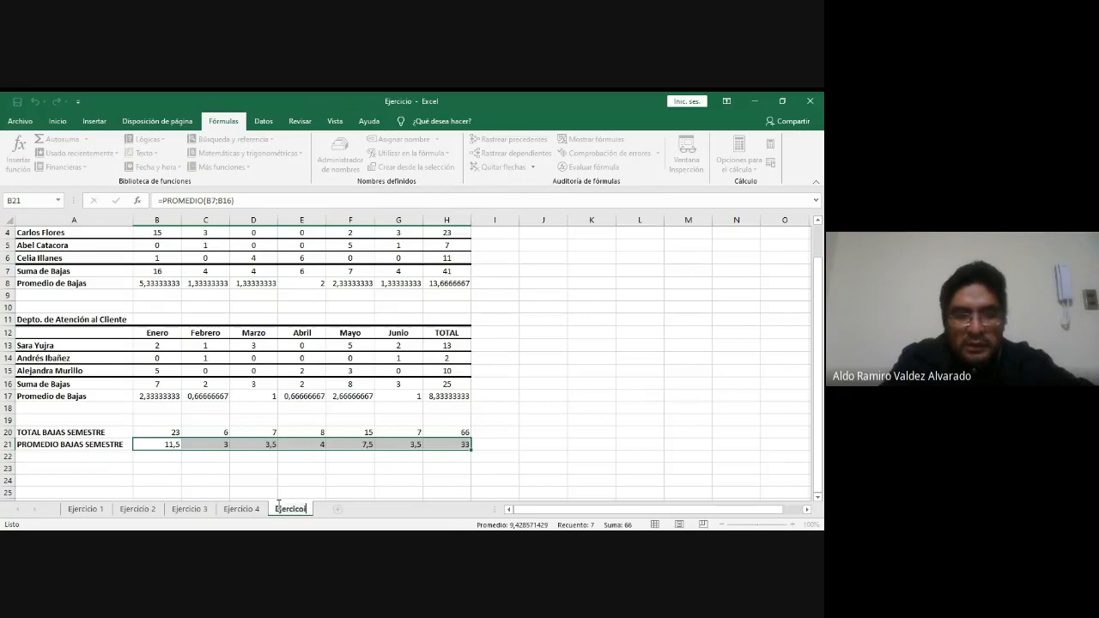
pyautogui.write('io 5')
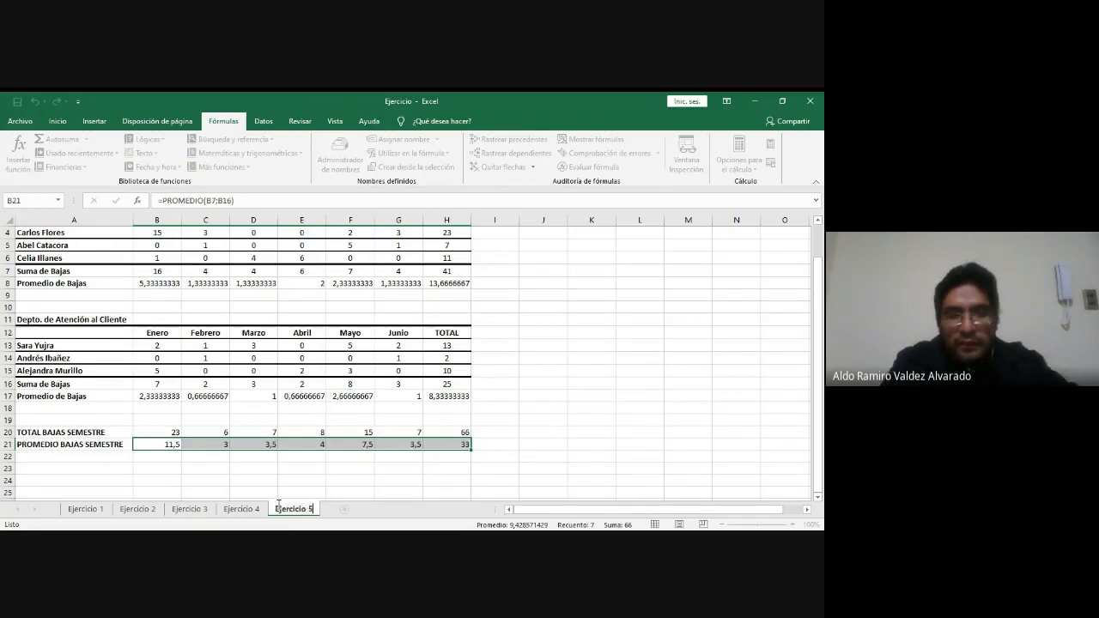
pyautogui.press('Return')
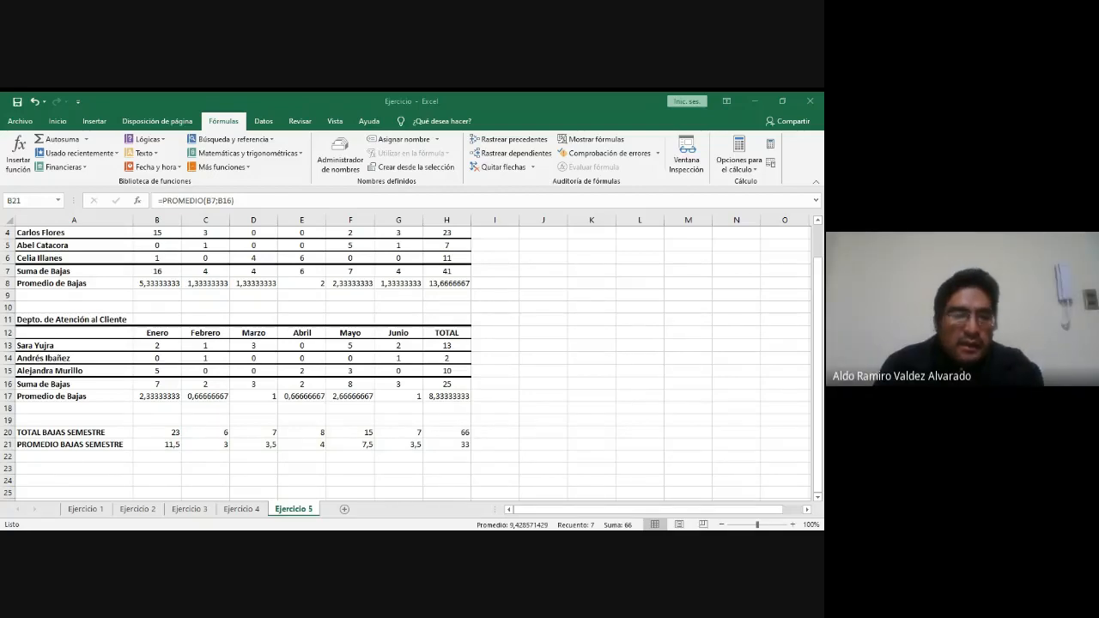
pyautogui.hotkey('alt', 'Tab')
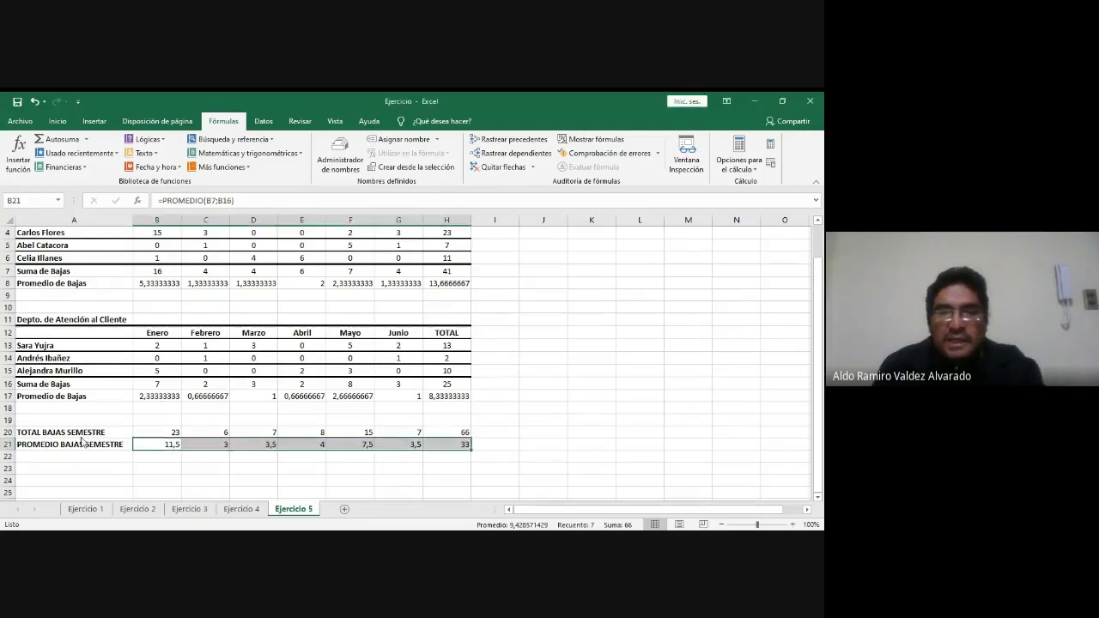
pyautogui.click(159, 272)
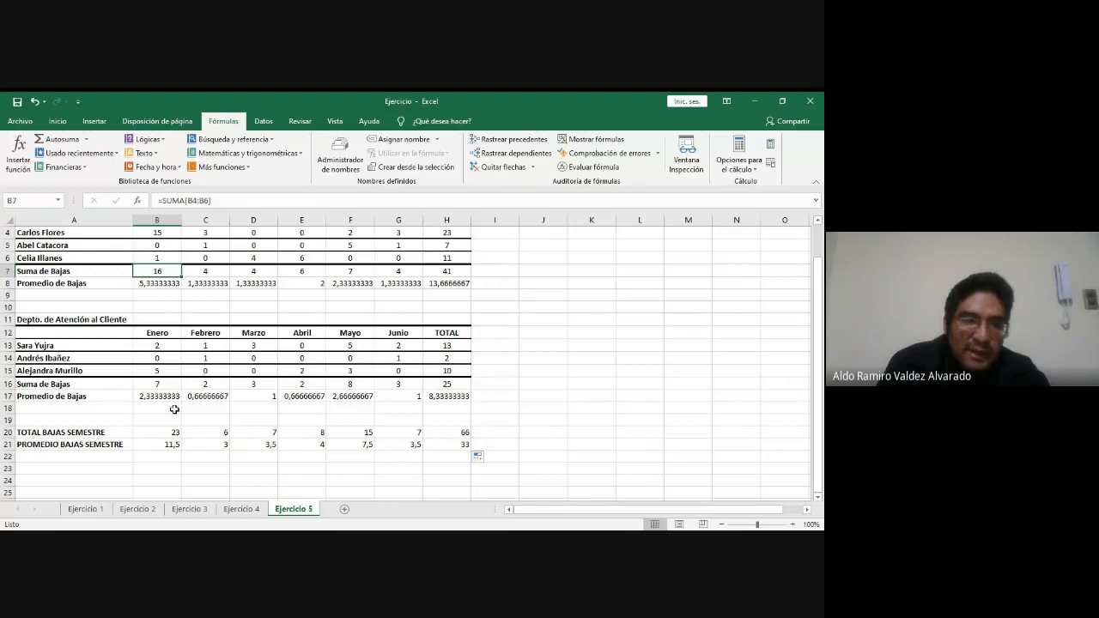
pyautogui.click(164, 444)
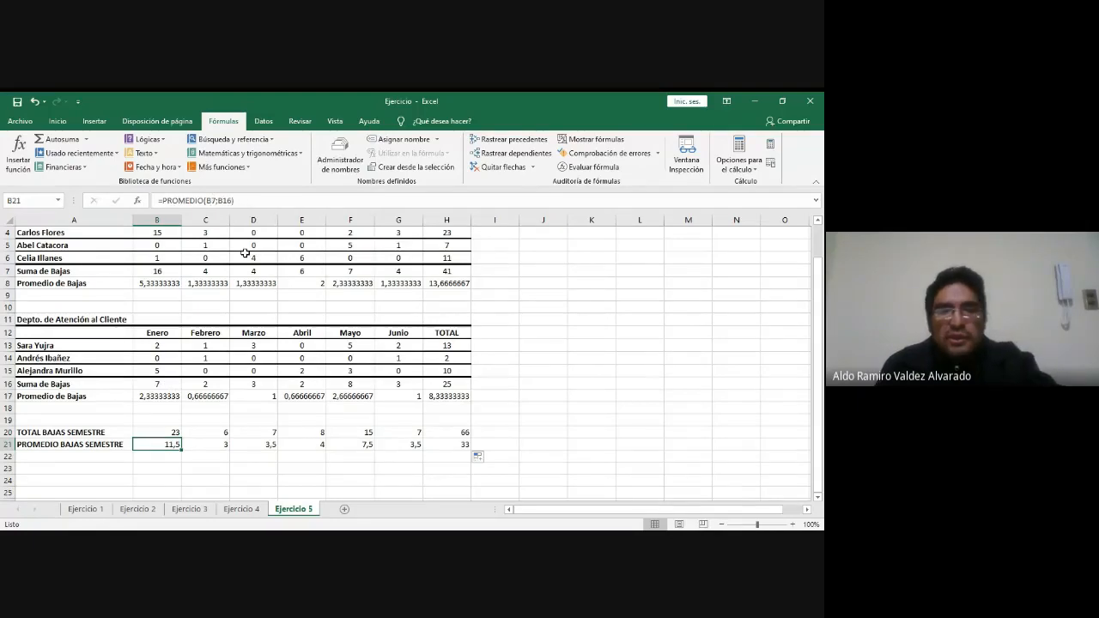
pyautogui.hotkey('alt', 'Tab')
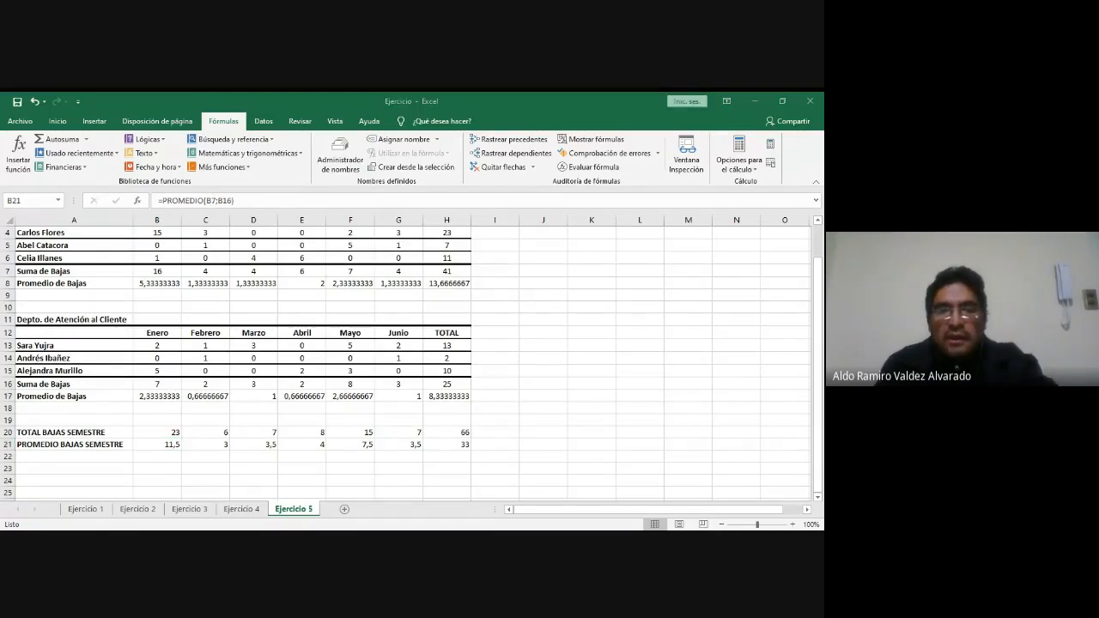